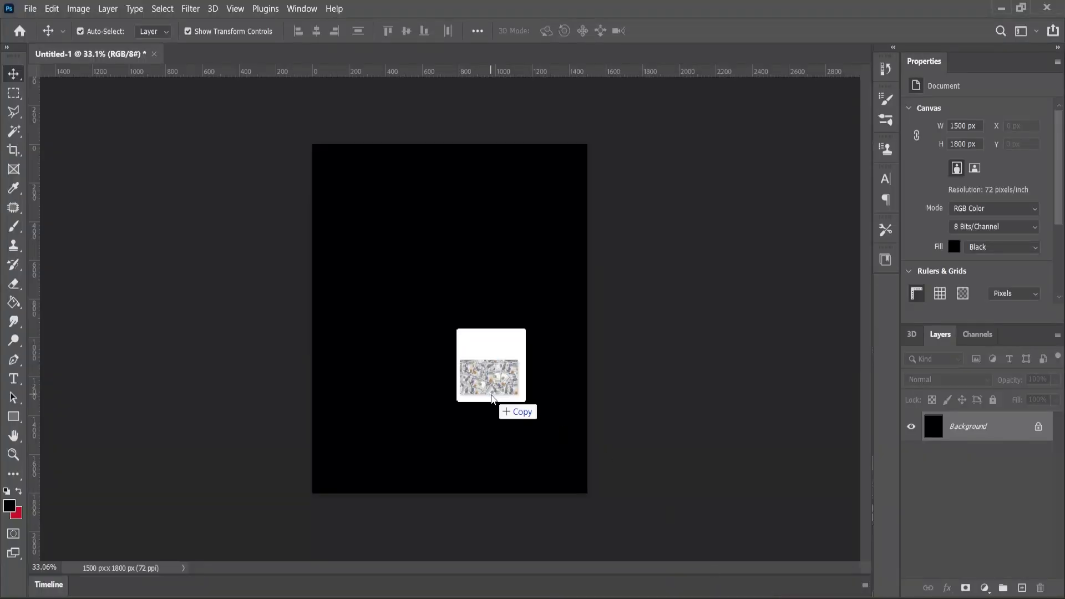
# Place the Money image into the document, scaled up to cover the full canvas.
pyautogui.moveTo(524, 274); pyautogui.dragTo(751, 153)
pyautogui.click(13, 74)
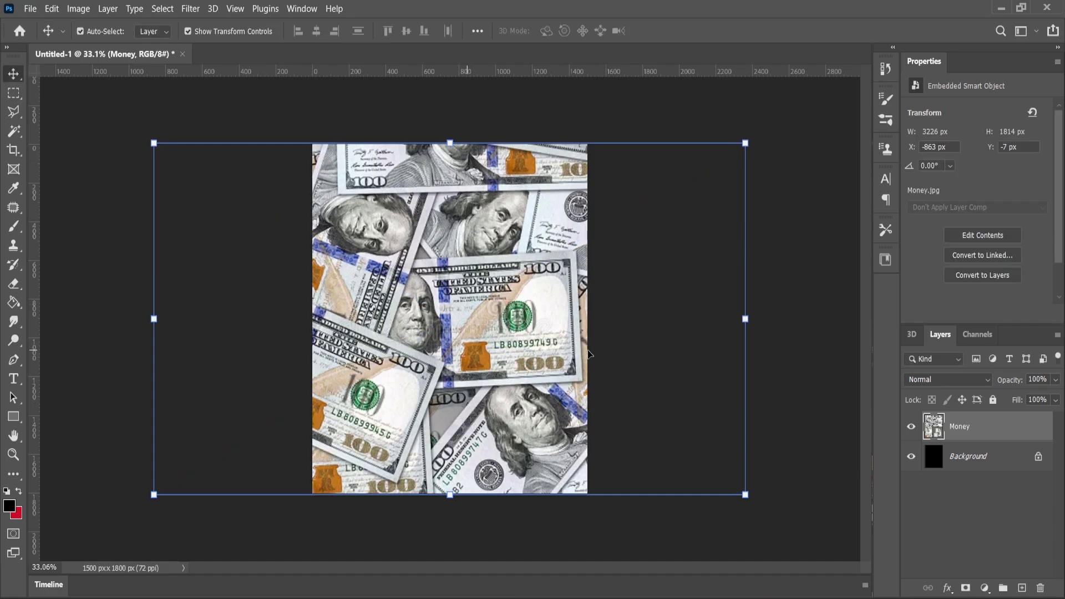
# Reduce the Money layer's opacity to 6% and lock the layer.
pyautogui.click(1054, 382)
pyautogui.moveTo(1055, 397); pyautogui.dragTo(999, 405)
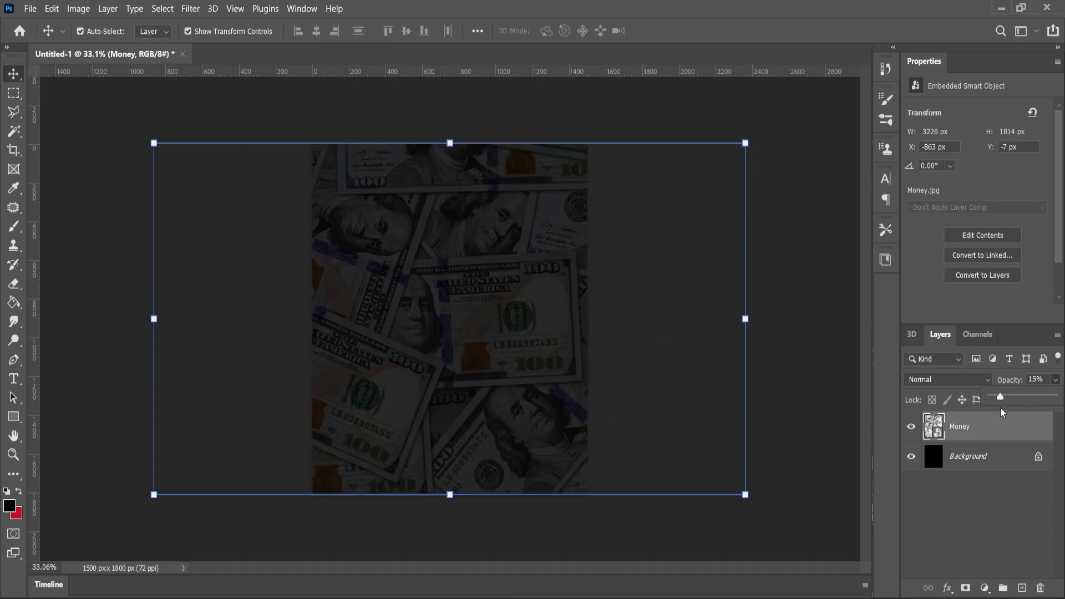
pyautogui.click(1045, 381)
pyautogui.write('10')
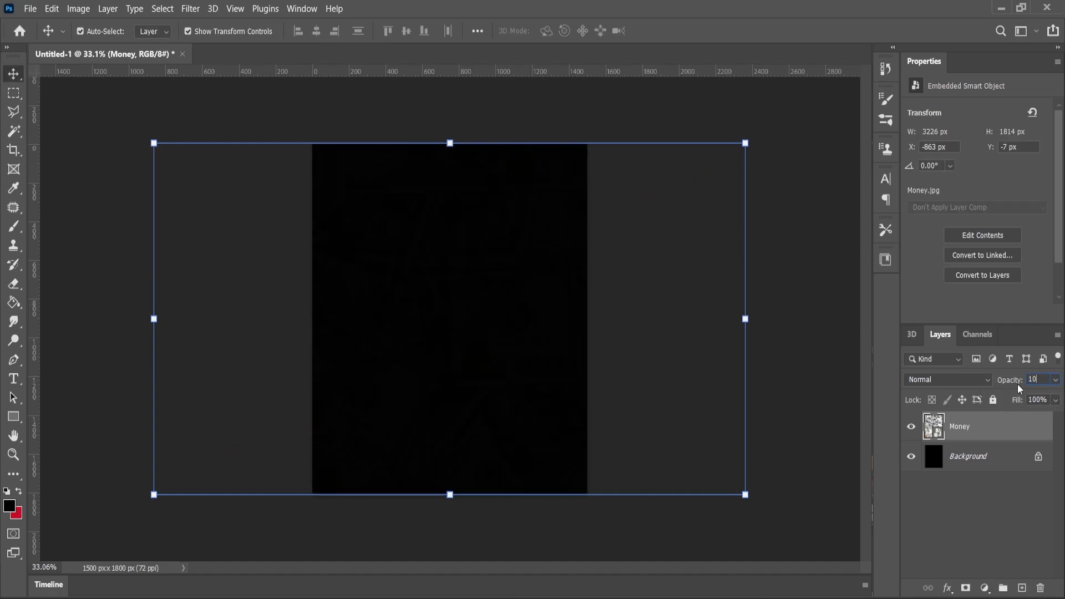
pyautogui.doubleClick(1029, 379)
pyautogui.write('8')
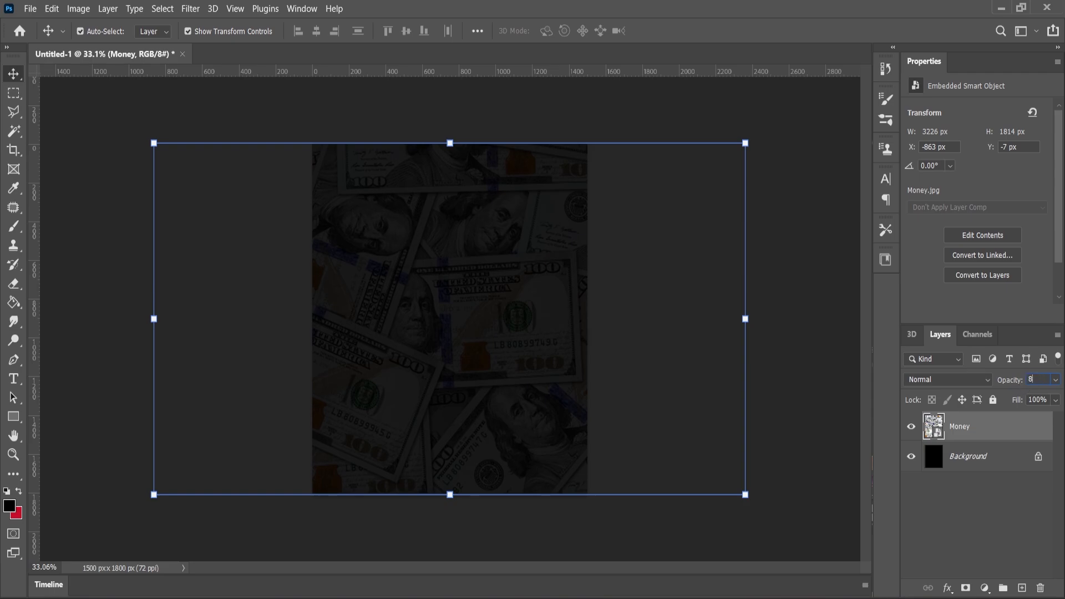
pyautogui.doubleClick(1027, 378)
pyautogui.write('6')
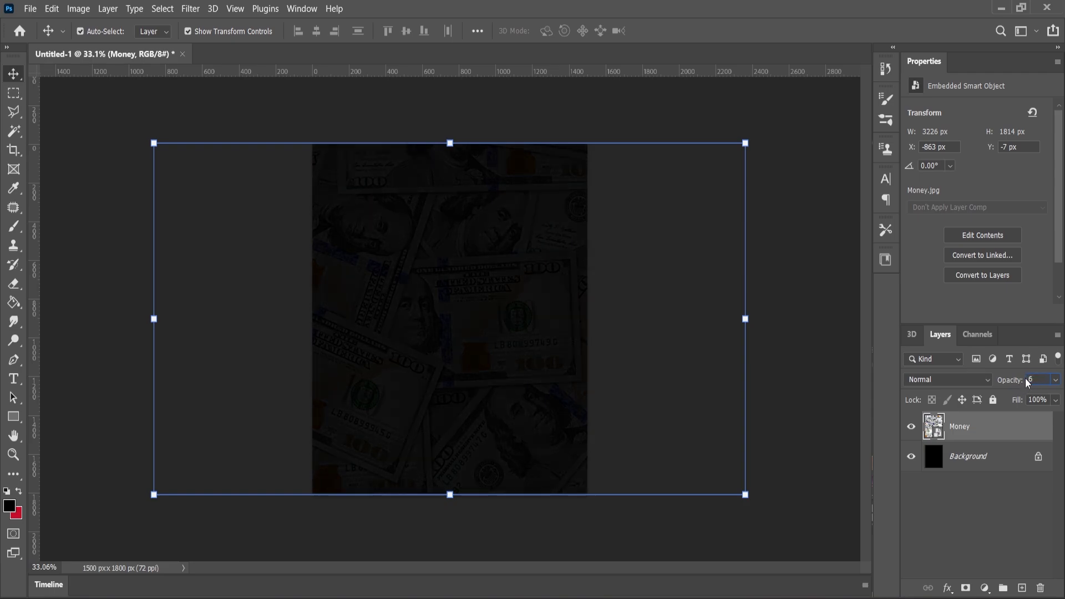
pyautogui.press('Return')
pyautogui.click(791, 426)
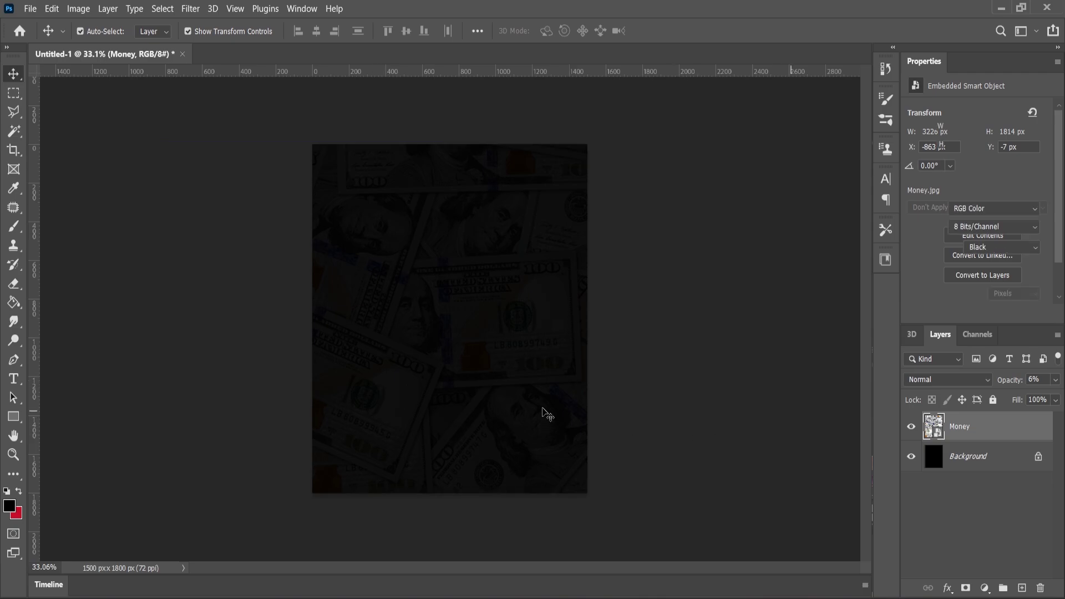
pyautogui.click(993, 399)
pyautogui.scroll(-3, 522, 330)
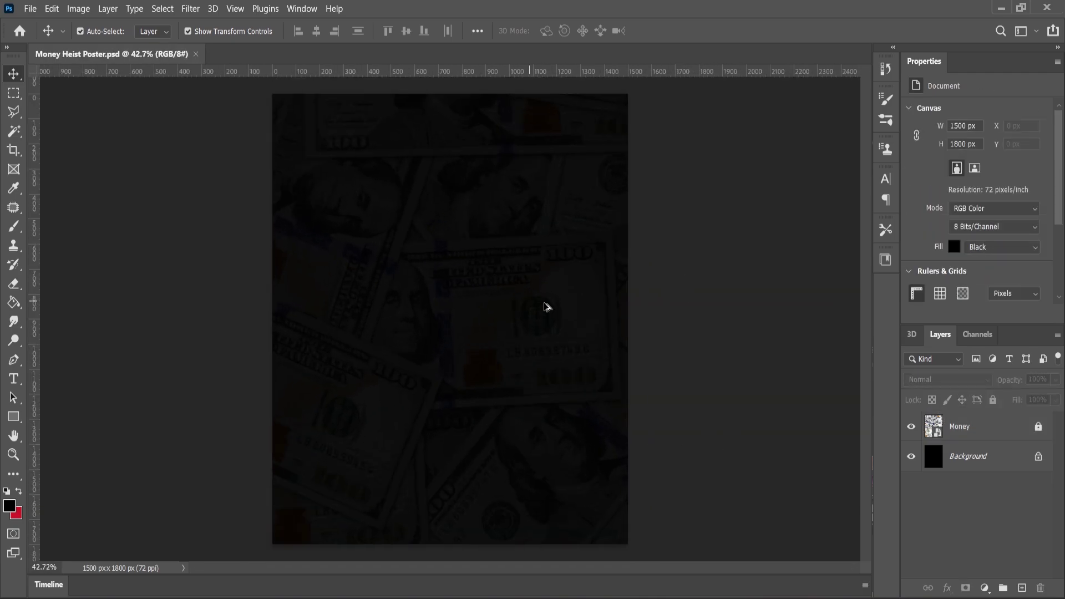
# Place the background-1773664_1920 image from the New folder (14) window, scaled to about 1802 px wide to cover the canvas.
pyautogui.click(628, 597)
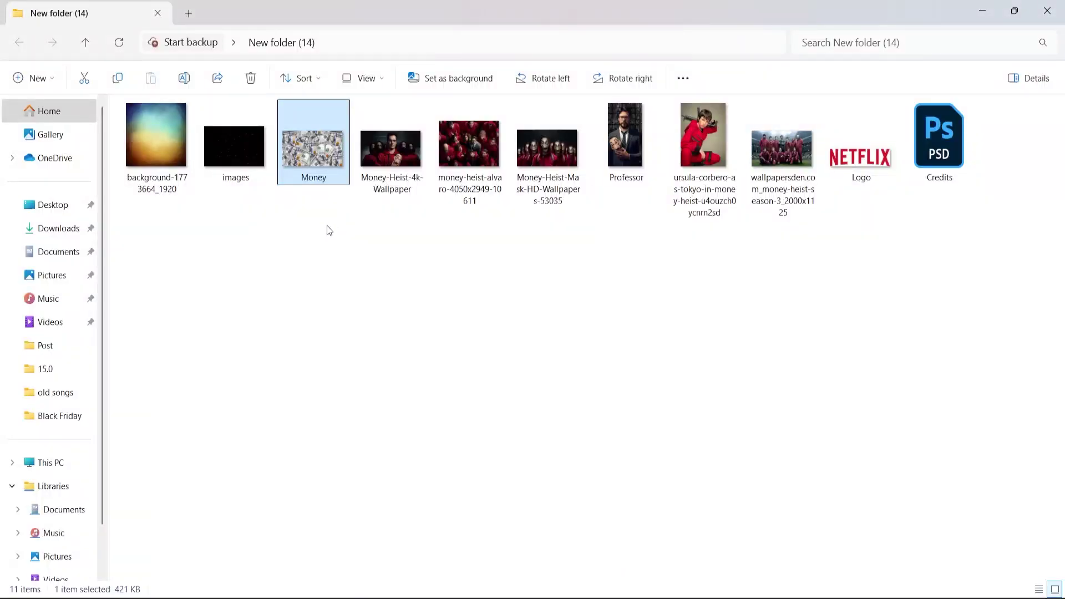
pyautogui.click(328, 225)
pyautogui.moveTo(146, 143); pyautogui.dragTo(524, 372)
pyautogui.moveTo(505, 262); pyautogui.dragTo(662, 93)
pyautogui.press('Return')
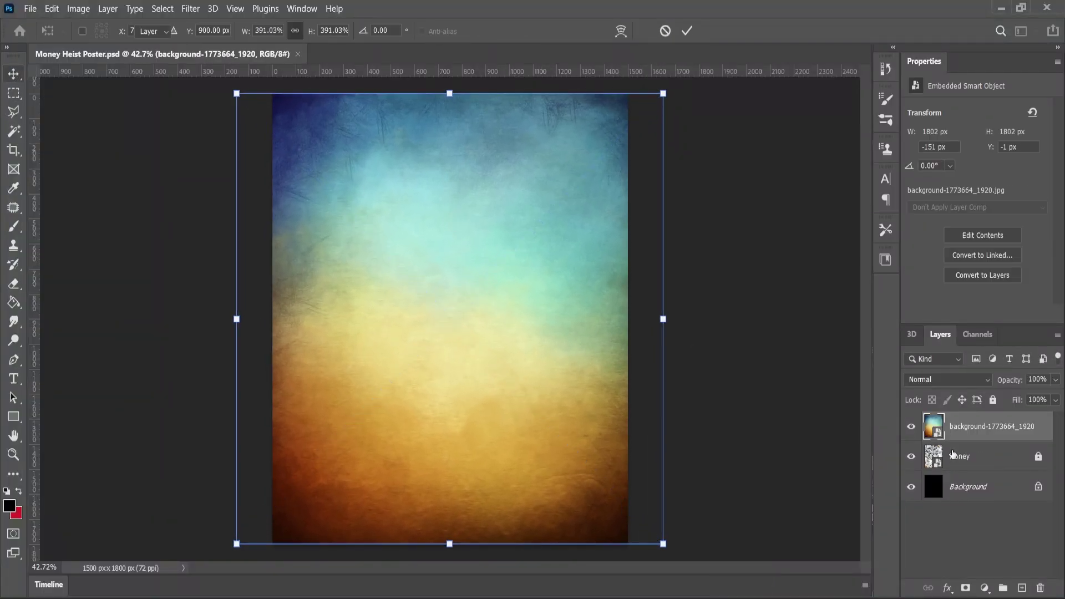
# Set the background-1773664_1920 layer's blend mode to Soft Light and lock the layer.
pyautogui.click(947, 379)
pyautogui.click(920, 416)
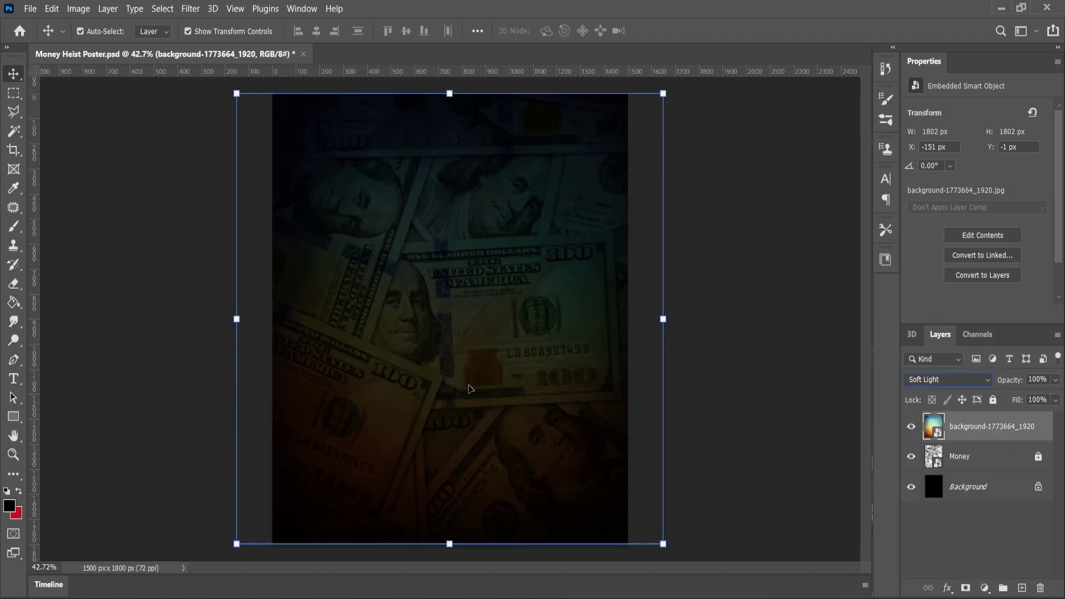
pyautogui.click(17, 458)
pyautogui.scroll(1, 446, 412)
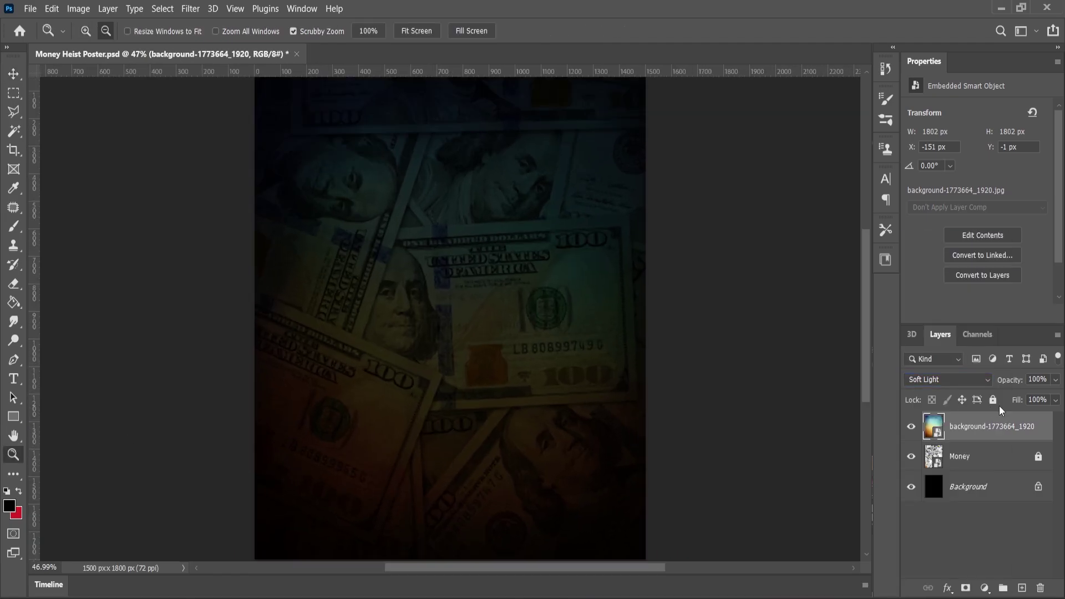
pyautogui.click(993, 400)
pyautogui.scroll(-3, 658, 434)
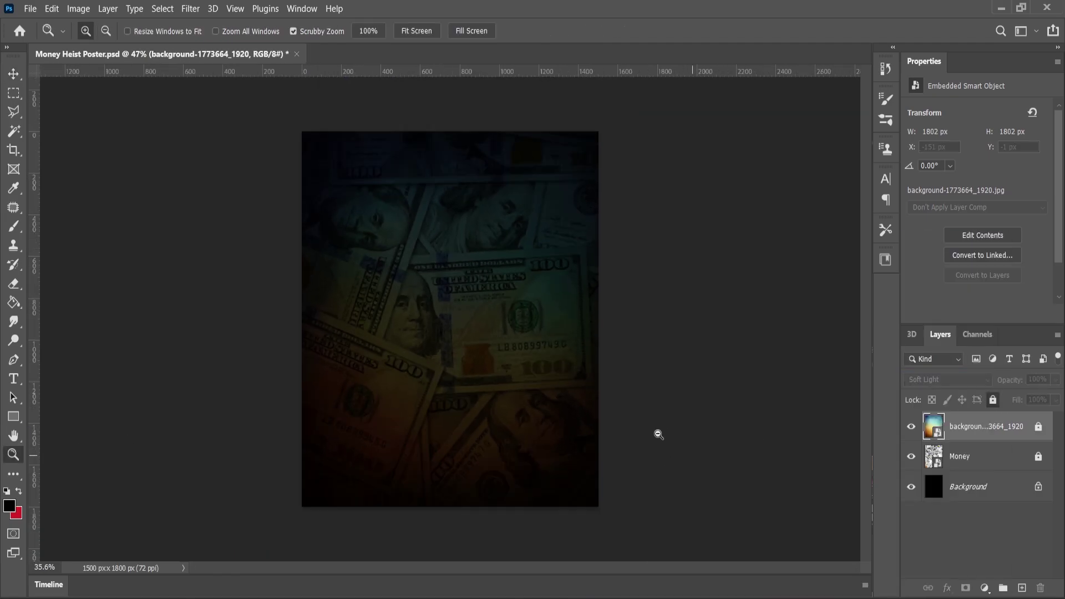
# Add the text "Netflix and Neet Creationz Presents" in the upper part of the poster and colour it white (ffffff).
pyautogui.click(14, 378)
pyautogui.click(440, 221)
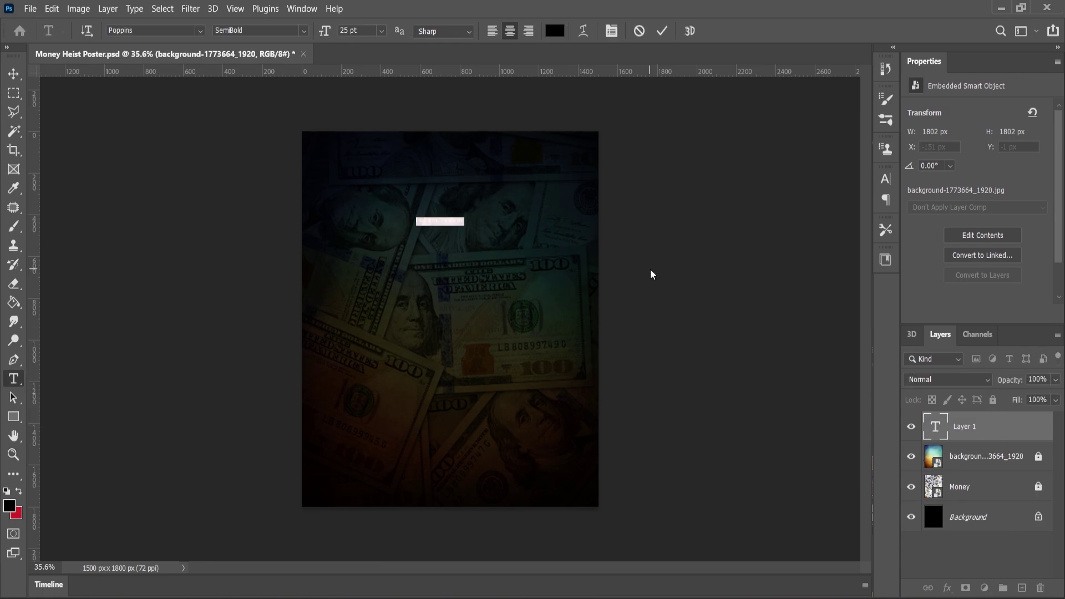
pyautogui.write('N')
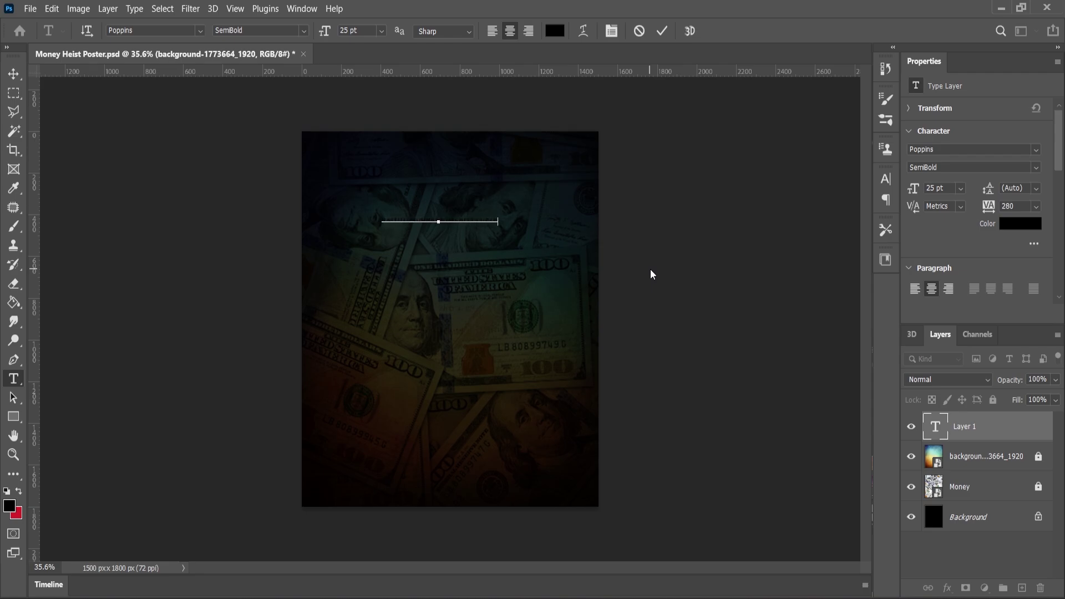
pyautogui.click(12, 509)
pyautogui.write('ffffff')
pyautogui.click(868, 197)
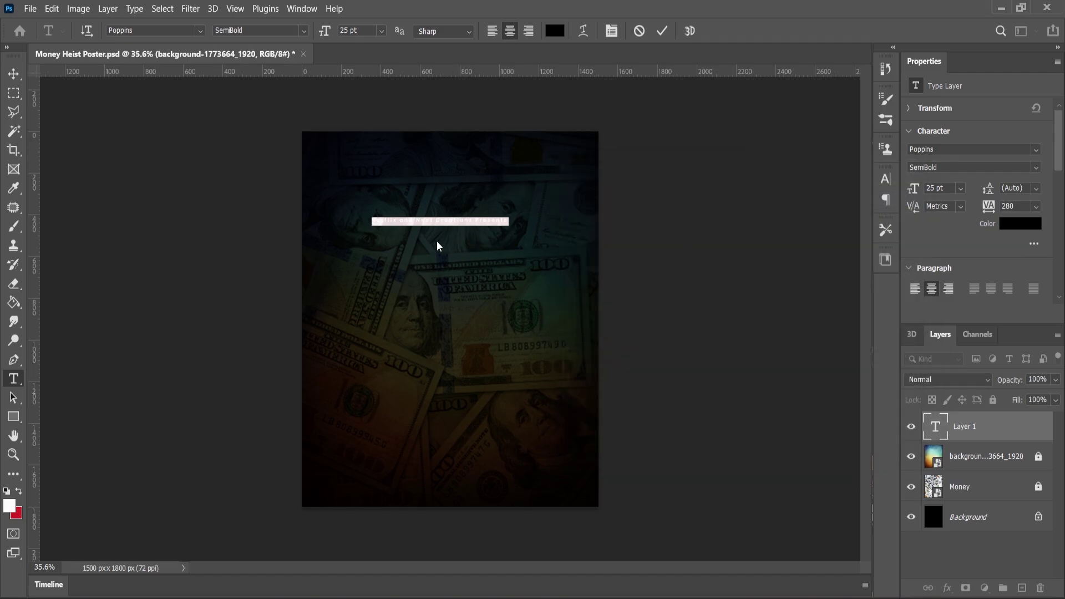
pyautogui.scroll(-3, 964, 277)
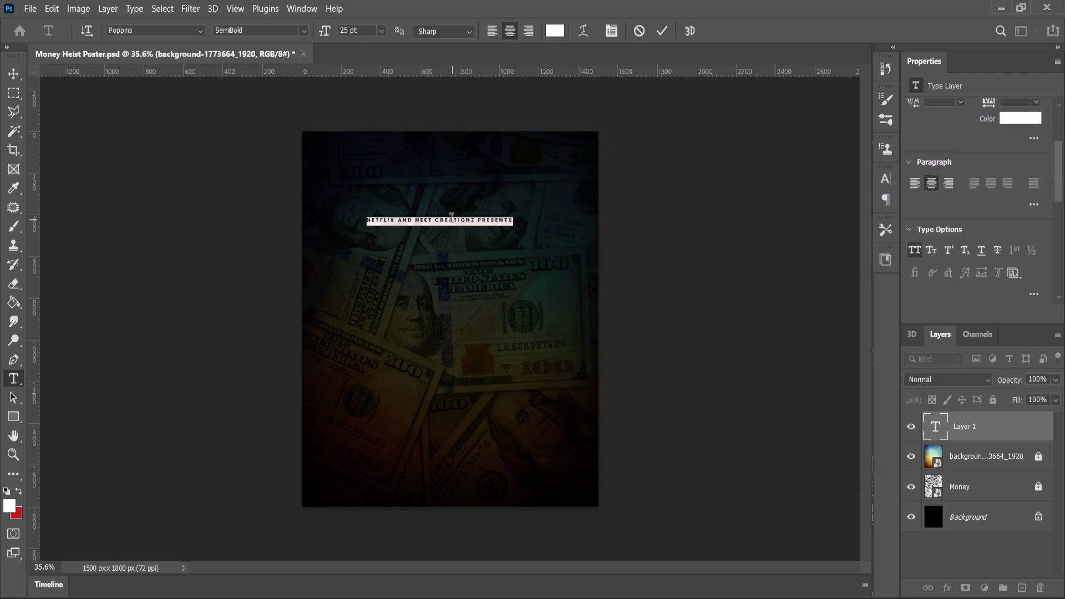
# Set the tracking of the whole "Netflix and Neet Creationz Presents" text to 0.
pyautogui.scroll(8, 451, 218)
pyautogui.click(414, 208)
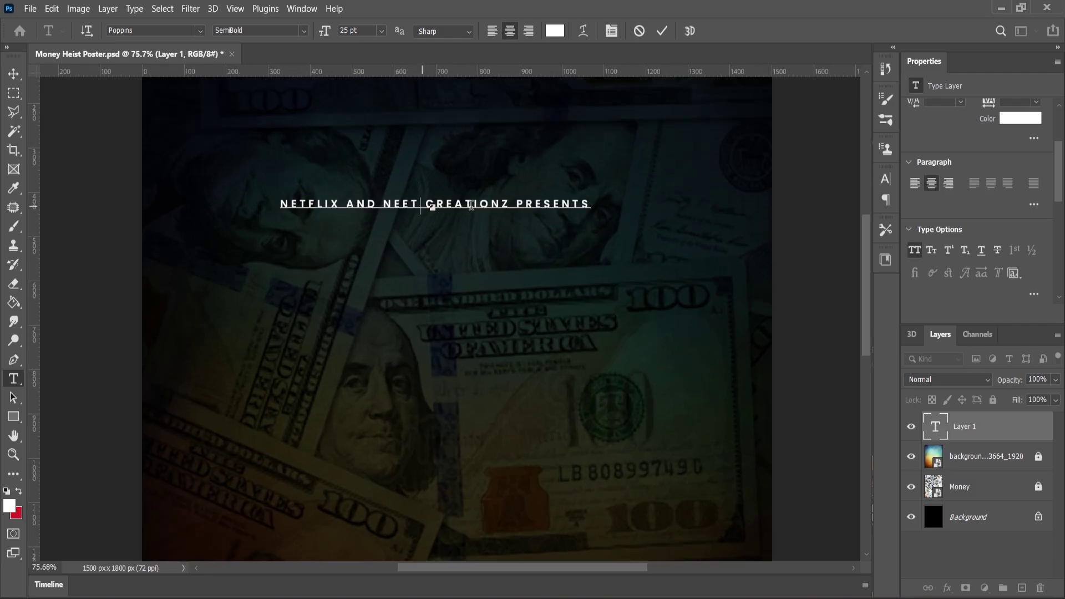
pyautogui.hotkey('ctrl', 'a')
pyautogui.scroll(4, 1013, 277)
pyautogui.click(1035, 183)
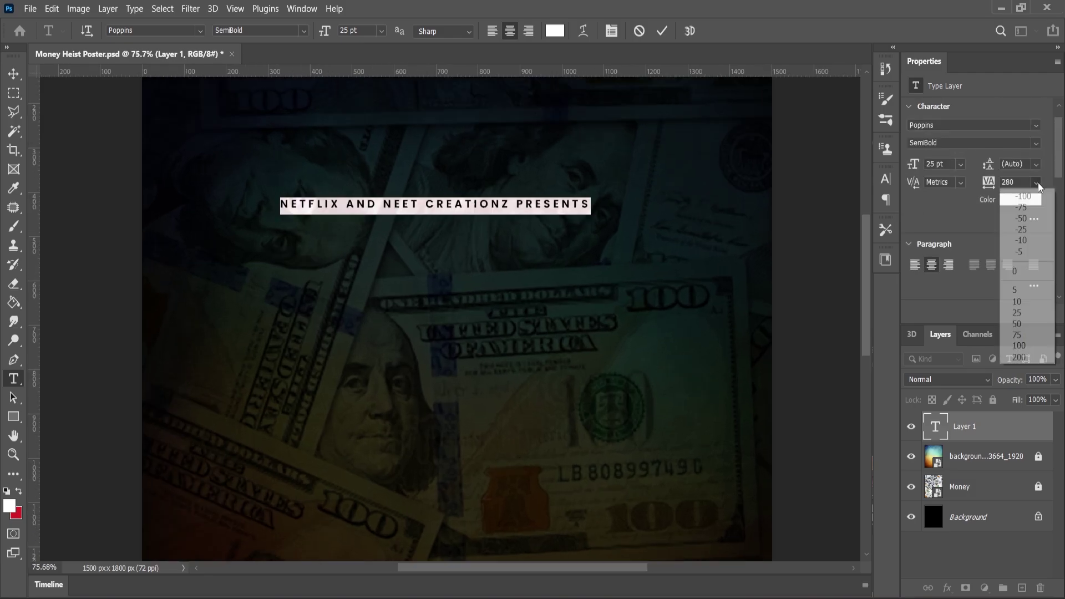
pyautogui.click(1016, 271)
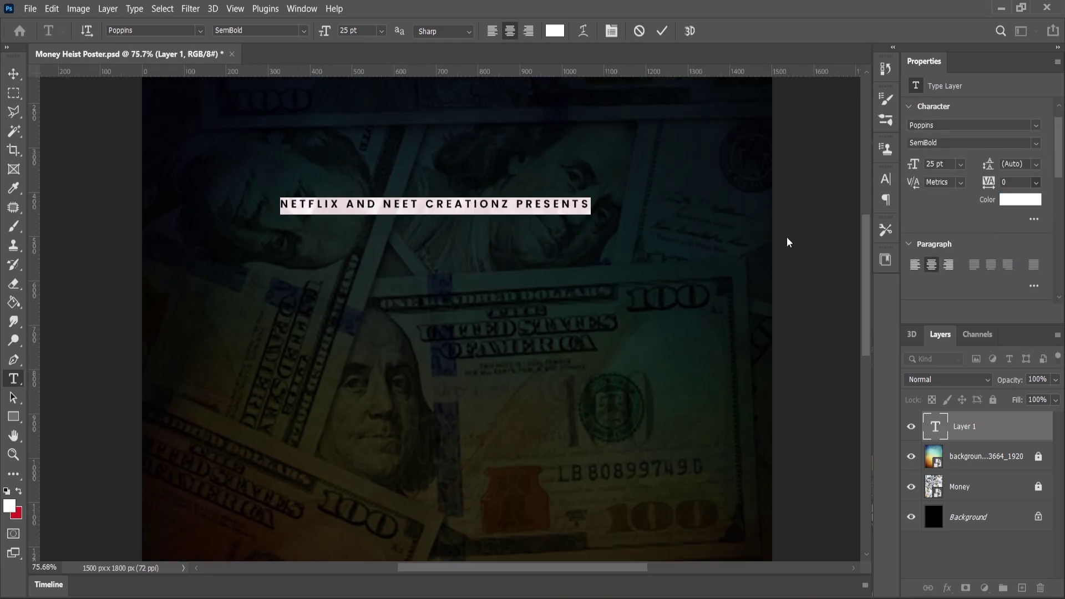
# Centre the presents text horizontally on the canvas.
pyautogui.click(18, 76)
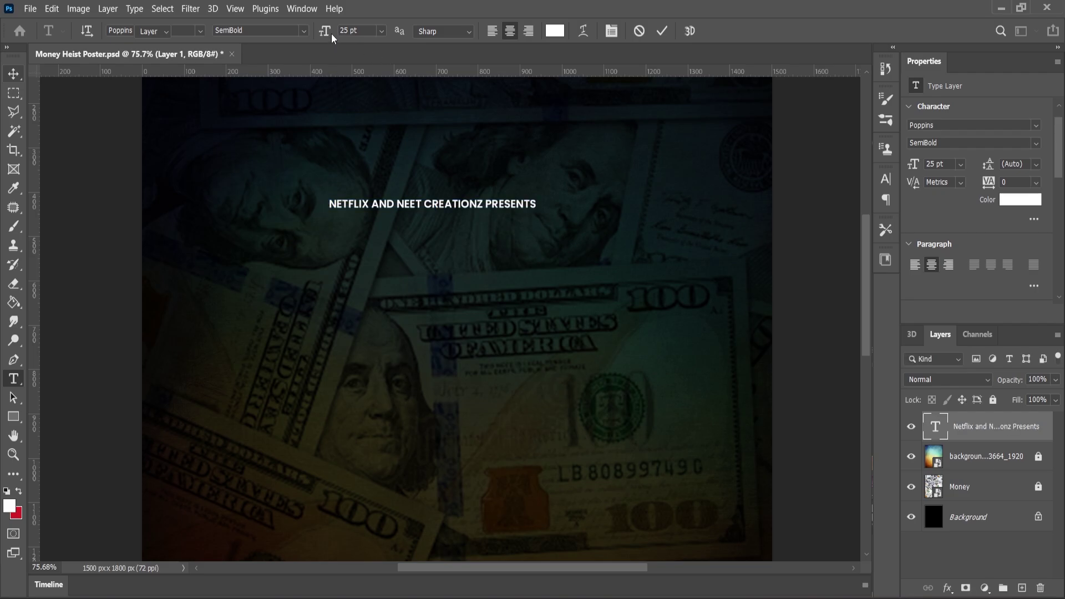
pyautogui.click(316, 32)
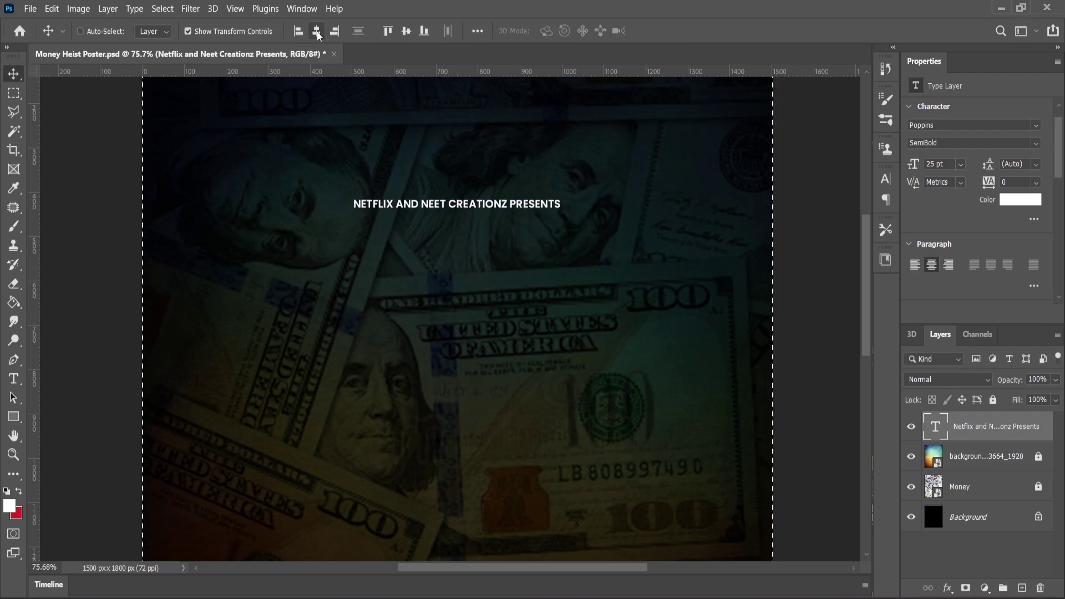
pyautogui.hotkey('ctrl', '0')
pyautogui.click(660, 300)
# Replace "and" with "&" in the text and break "Presents" onto a second line.
pyautogui.scroll(3, 448, 143)
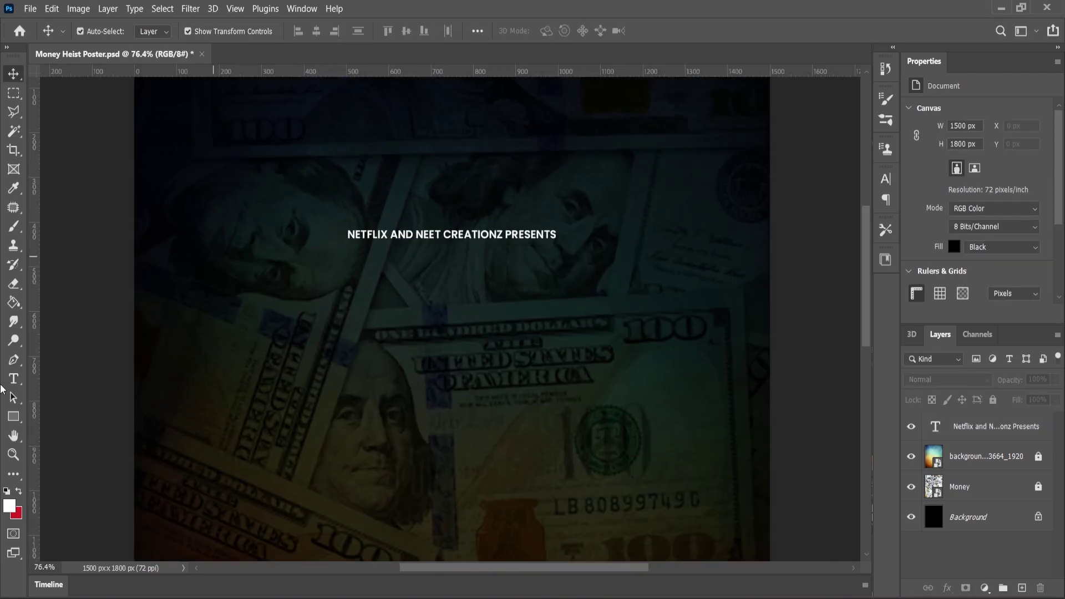
pyautogui.click(20, 381)
pyautogui.moveTo(414, 237); pyautogui.dragTo(396, 238)
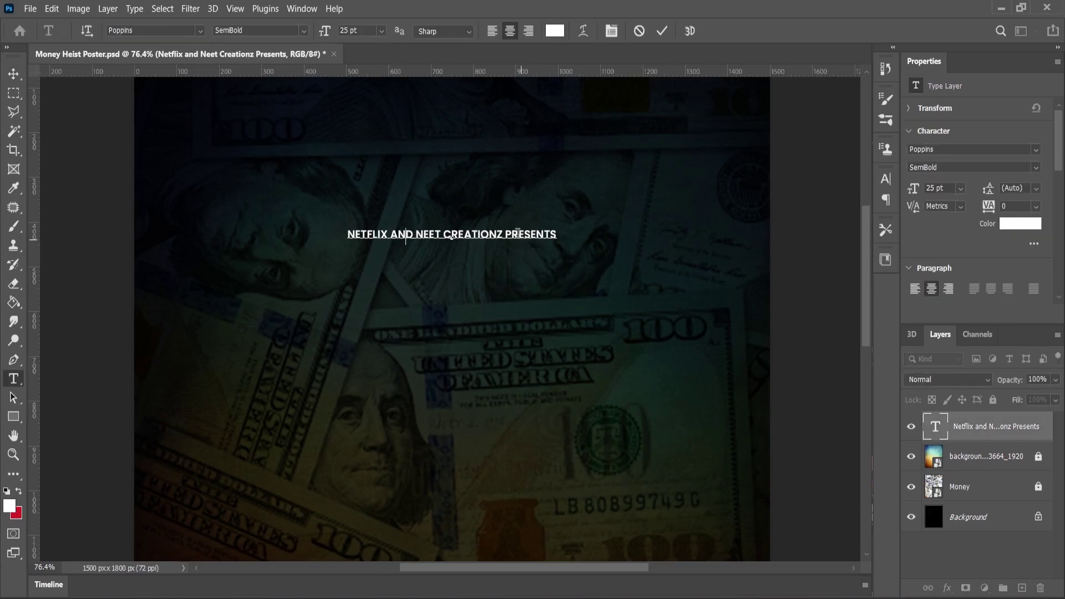
pyautogui.write('&')
pyautogui.press('Return')
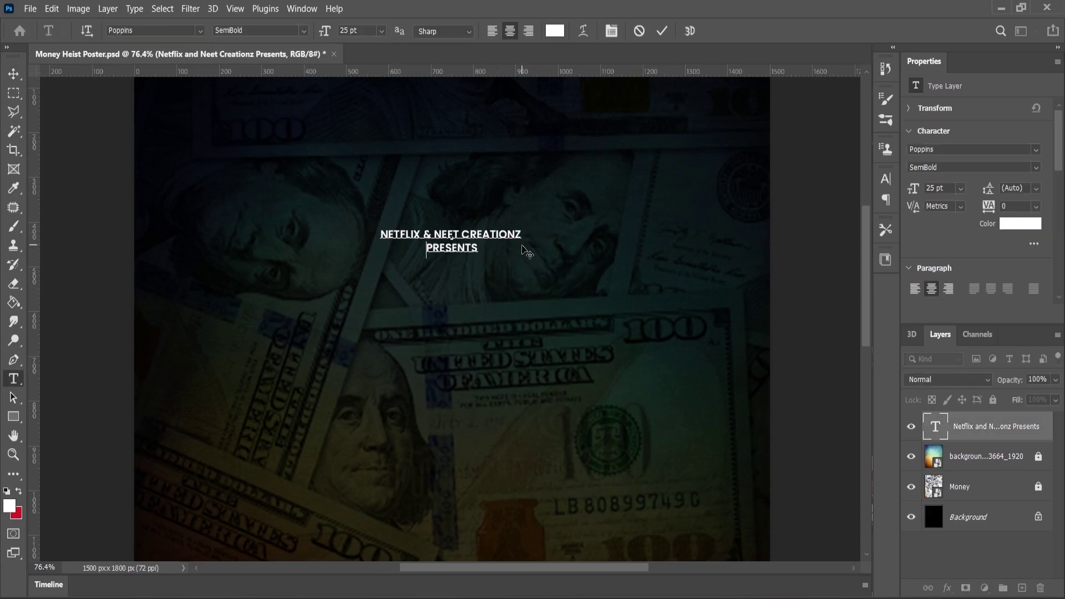
pyautogui.click(13, 80)
# Enlarge the two-line text to about 31.75 pt and move it to the centre of the poster's upper edge.
pyautogui.scroll(-1, 523, 291)
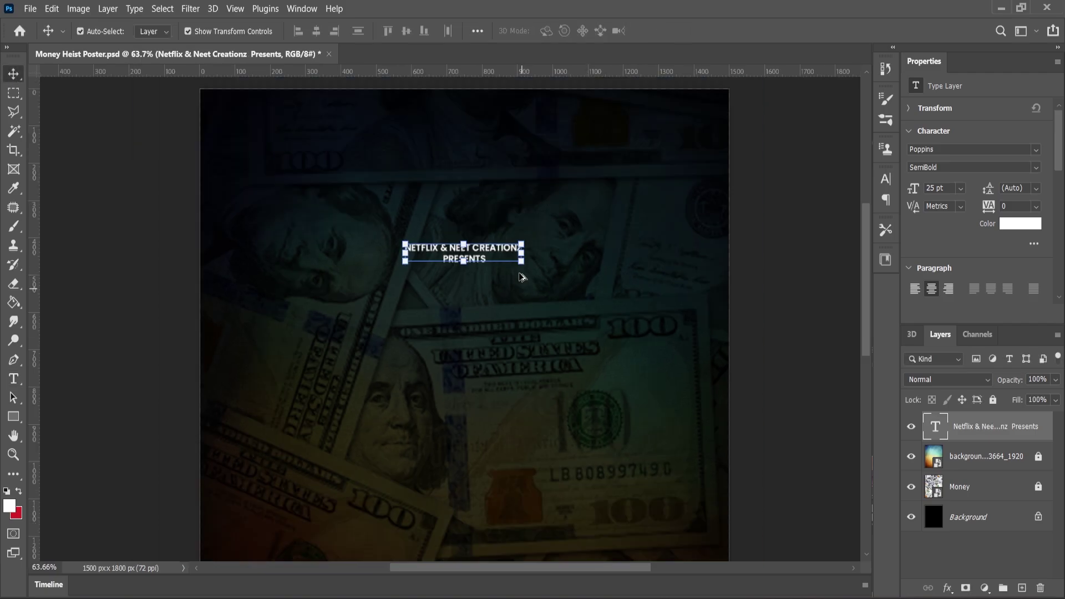
pyautogui.moveTo(522, 236); pyautogui.dragTo(486, 111)
pyautogui.scroll(-4, 456, 113)
pyautogui.scroll(-1, 520, 261)
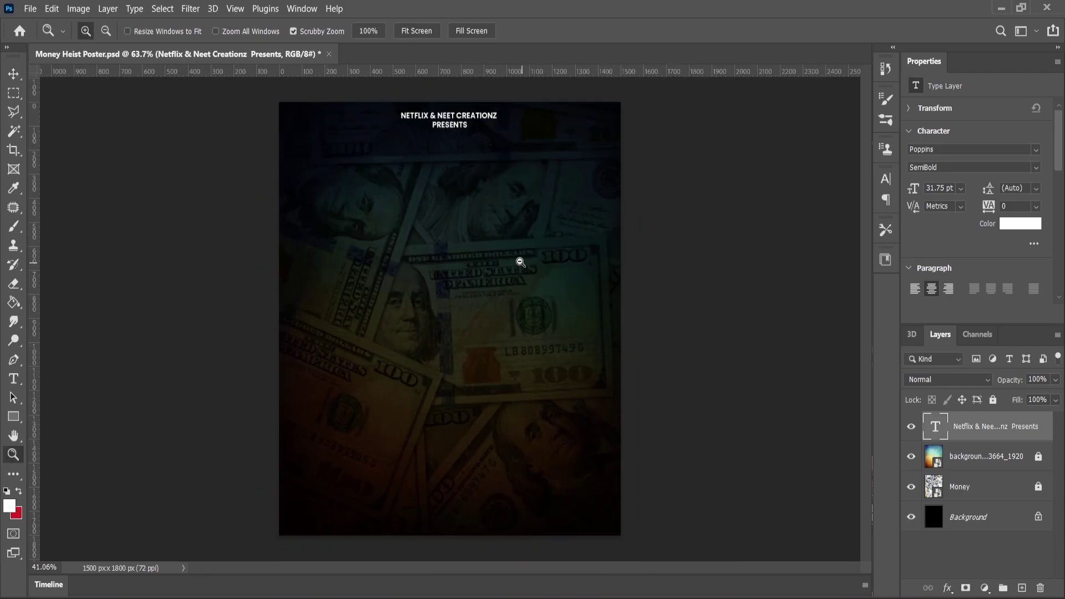
# Draw a white-filled rectangle about 562 by 493 px below the presents text.
pyautogui.scroll(1, 520, 248)
pyautogui.click(14, 416)
pyautogui.scroll(1, 430, 237)
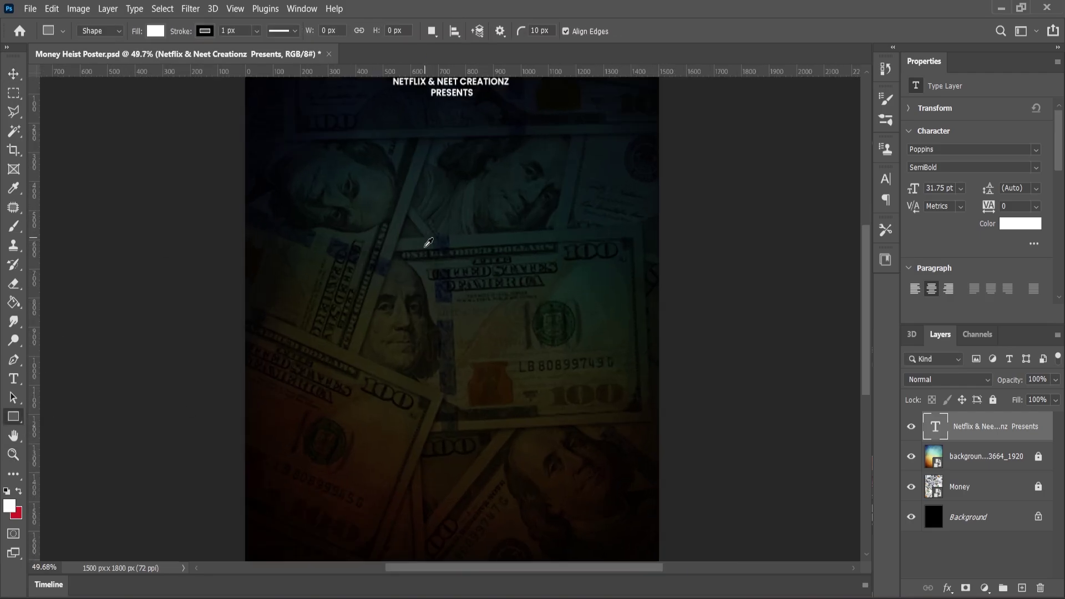
pyautogui.scroll(-1, 427, 239)
pyautogui.moveTo(399, 147)
pyautogui.mouseDown()
pyautogui.moveTo(487, 259)
pyautogui.moveTo(540, 275)
pyautogui.mouseUp()
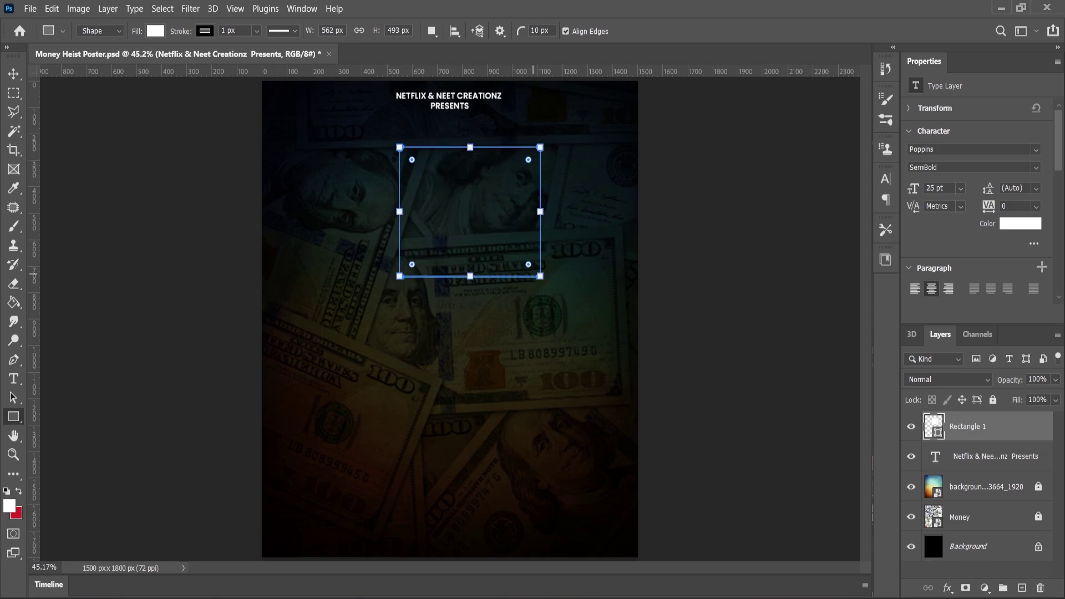
# Change the rectangle's stroke colour to light grey.
pyautogui.click(953, 237)
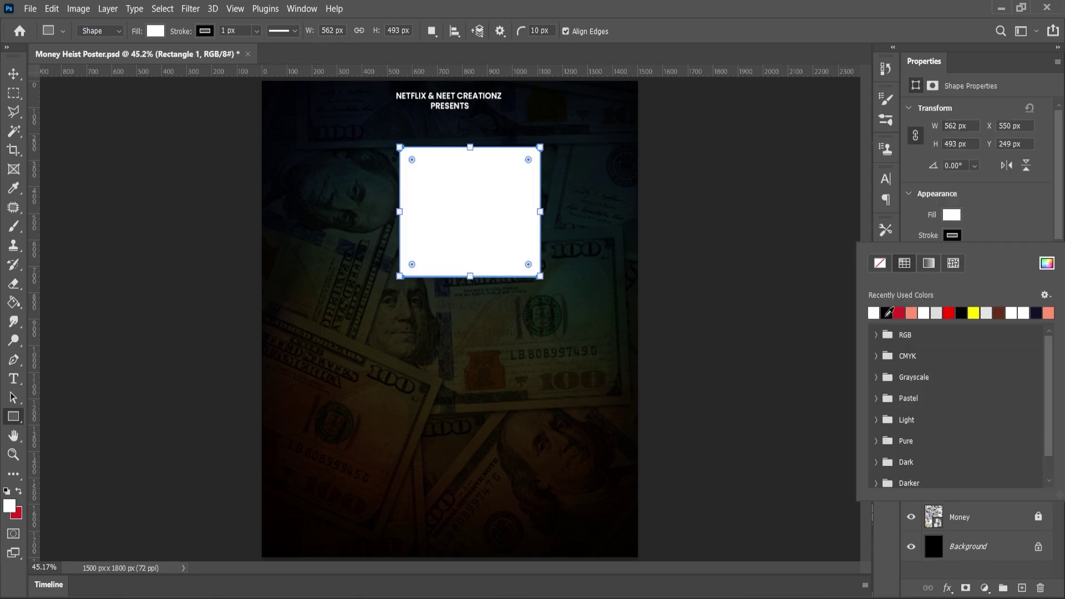
pyautogui.click(955, 216)
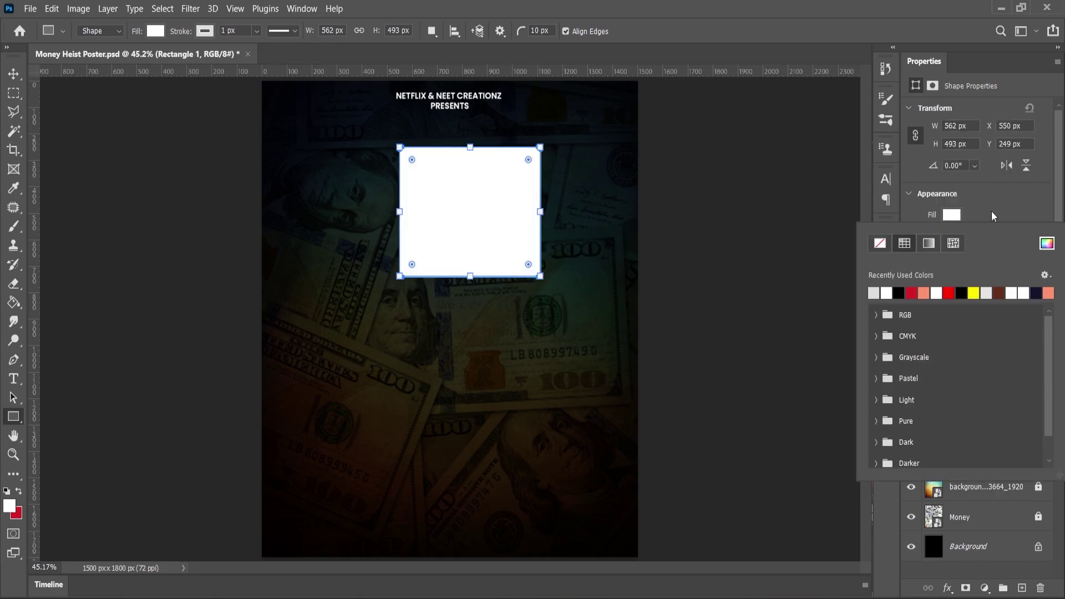
pyautogui.click(993, 216)
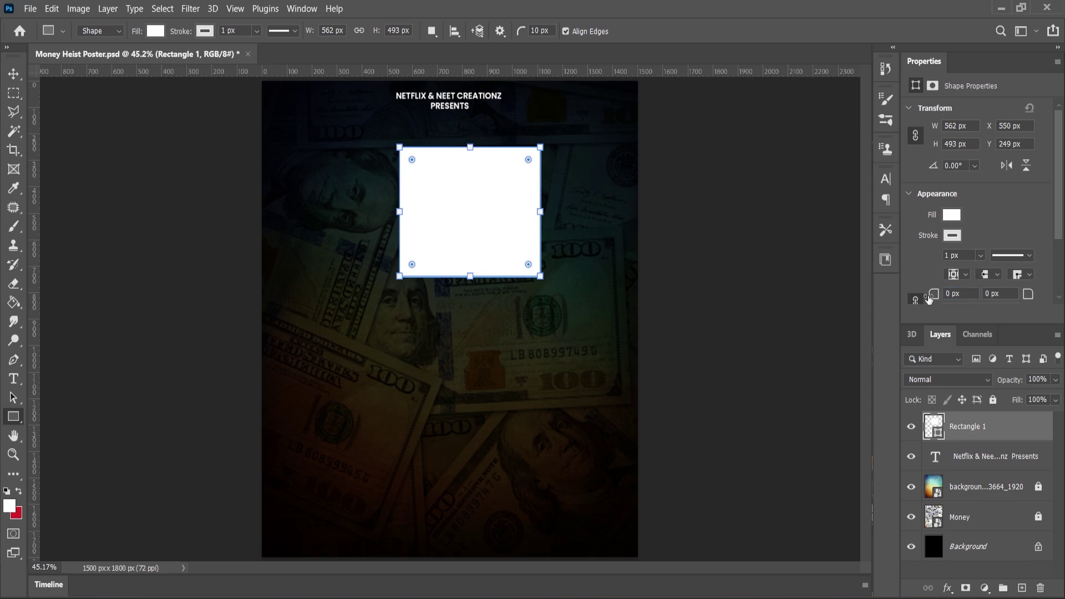
# Widen the rectangle to about 693 px and centre it horizontally on the canvas.
pyautogui.moveTo(399, 211); pyautogui.dragTo(366, 211)
pyautogui.press('v')
pyautogui.hotkey('ctrl', 'a')
pyautogui.click(316, 31)
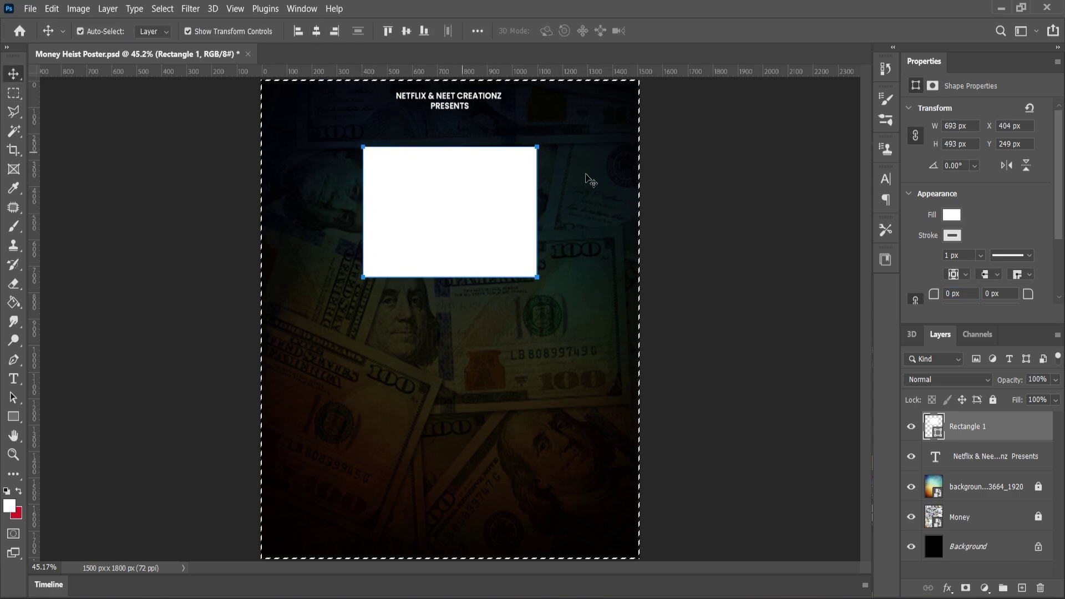
pyautogui.hotkey('ctrl', 'd')
pyautogui.click(756, 253)
# Increase the rectangle's stroke width to about 18.53 px.
pyautogui.keyDown('ctrl'); pyautogui.click(482, 215); pyautogui.keyUp('ctrl')
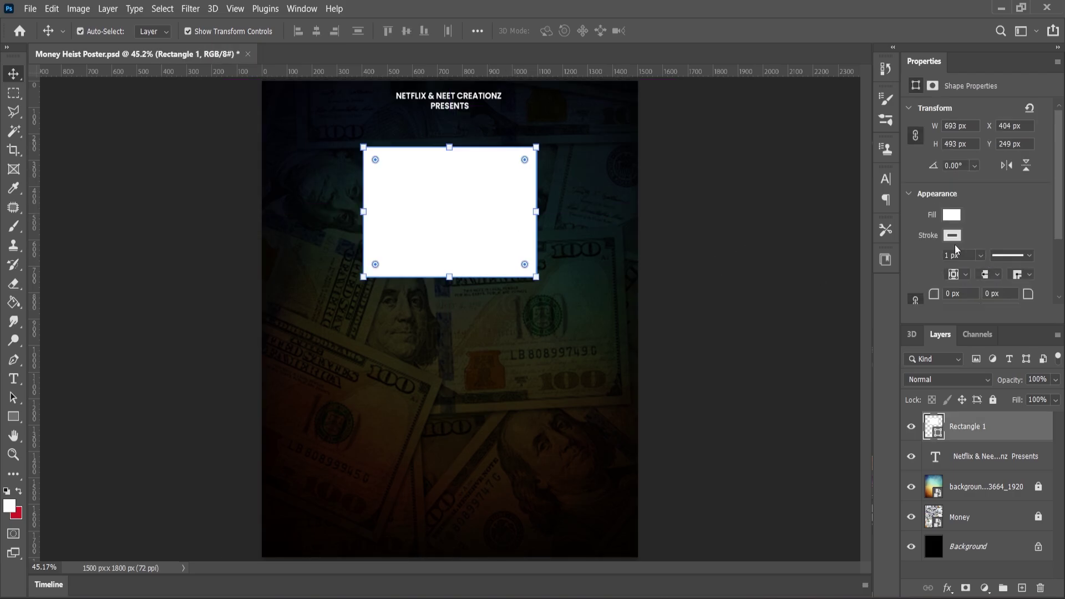
pyautogui.moveTo(981, 274); pyautogui.dragTo(1015, 280)
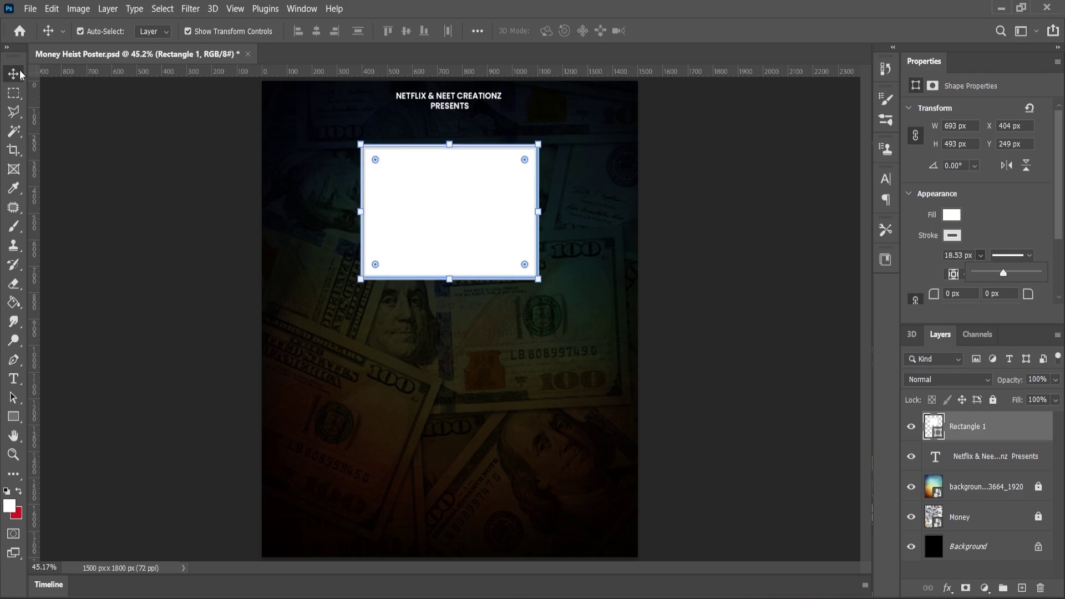
pyautogui.click(599, 192)
pyautogui.scroll(5, 520, 200)
pyautogui.click(492, 200)
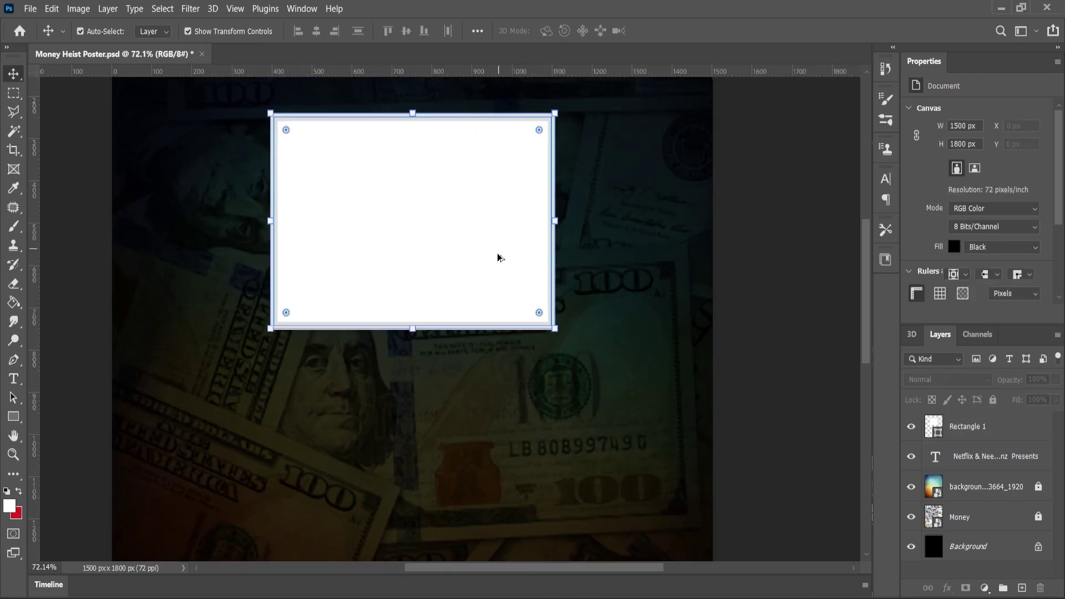
# Duplicate the white rectangle, scale the copy to about 80.72% and place it over the original's lower right area.
pyautogui.scroll(-6, 498, 256)
pyautogui.click(801, 302)
pyautogui.scroll(3, 468, 255)
pyautogui.click(473, 247)
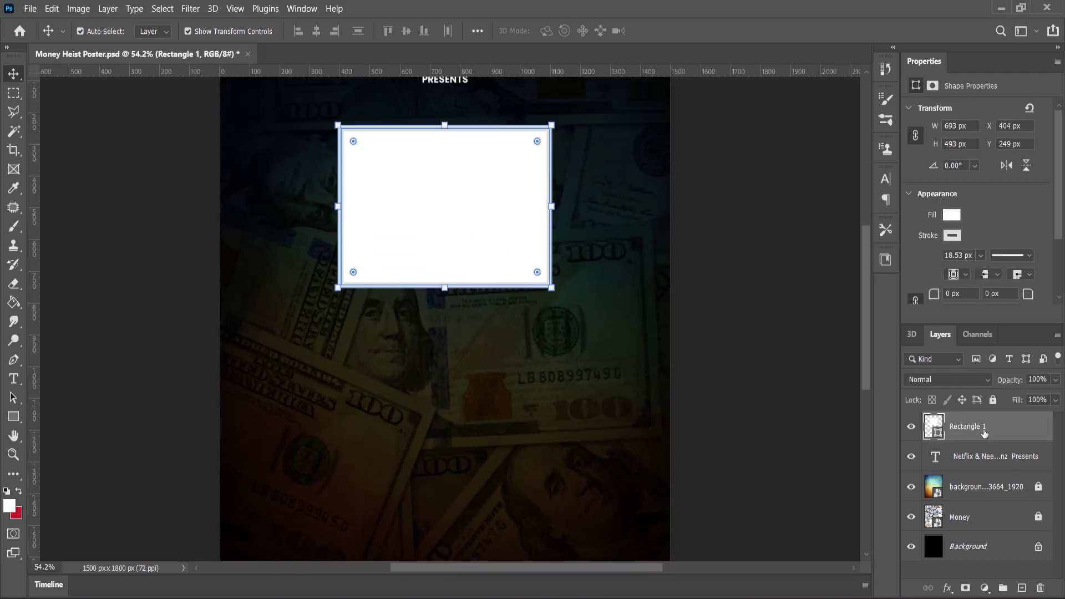
pyautogui.moveTo(984, 434); pyautogui.dragTo(1021, 588)
pyautogui.scroll(-3, 548, 293)
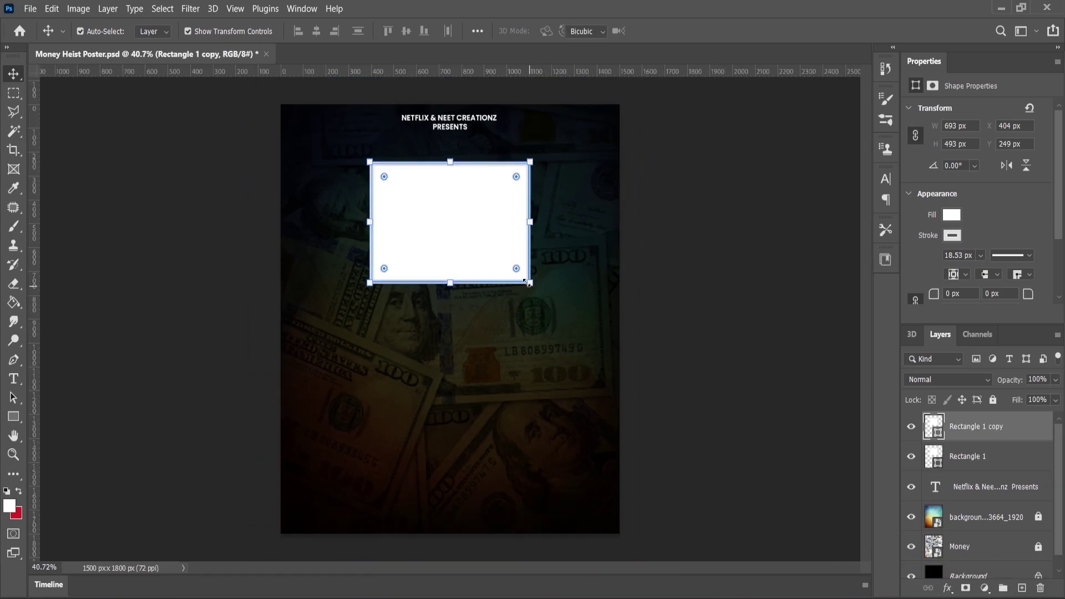
pyautogui.moveTo(529, 283); pyautogui.dragTo(491, 347)
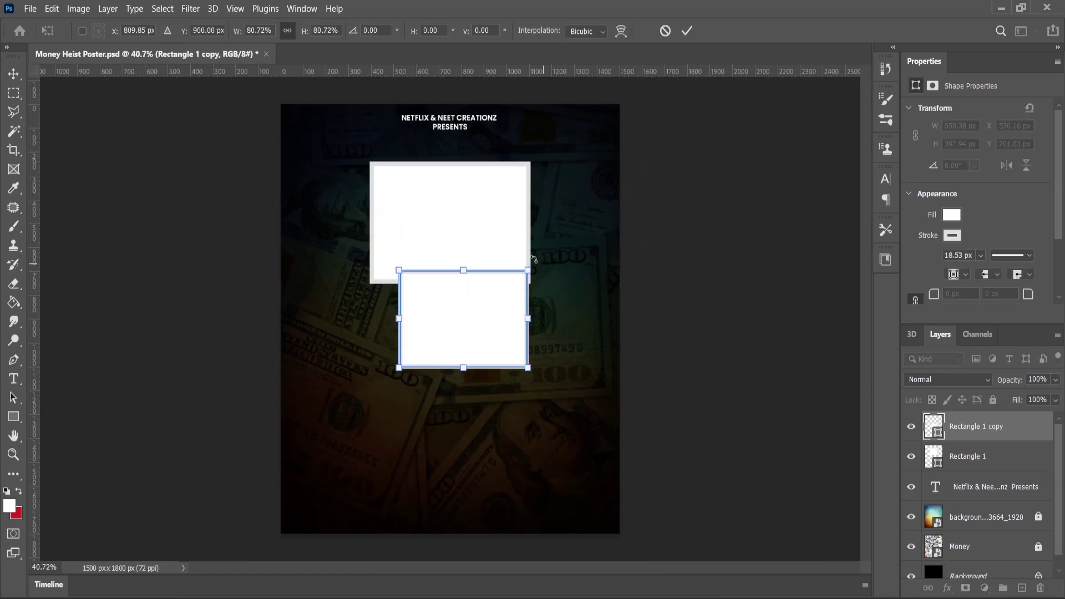
# Rotate the rectangle copy to -90° so it stands upright, aligned near the large rectangle's lower right corner.
pyautogui.moveTo(532, 260); pyautogui.dragTo(509, 331)
pyautogui.click(10, 71)
pyautogui.click(188, 161)
pyautogui.scroll(6, 501, 313)
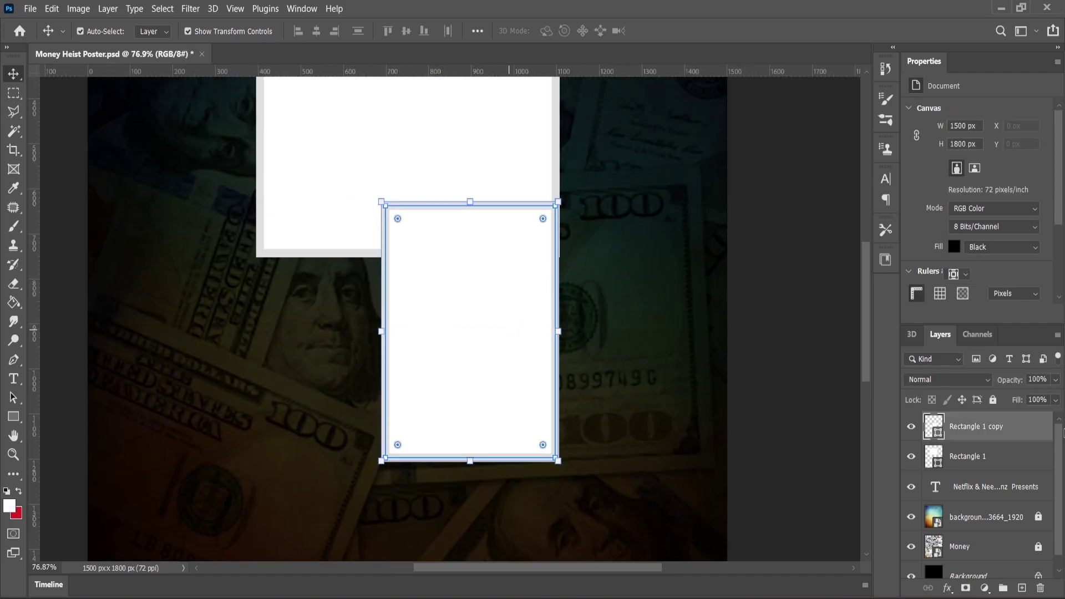
# Move the upright rectangle copy beneath the original rectangle in the layer order.
pyautogui.moveTo(971, 427); pyautogui.dragTo(969, 468)
pyautogui.scroll(-4, 534, 315)
pyautogui.scroll(-2, 536, 319)
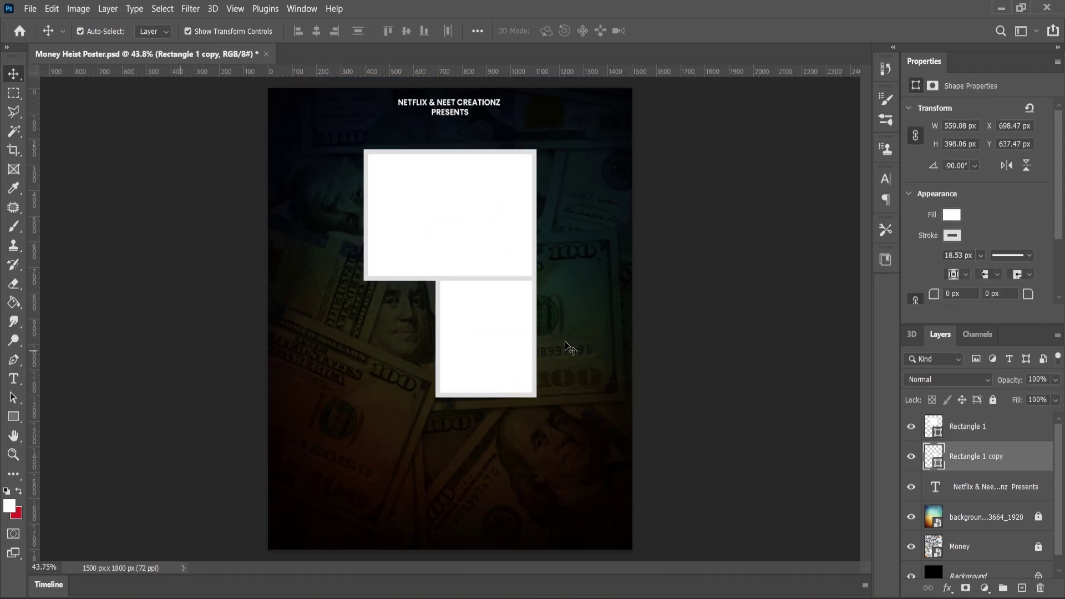
# Shift the upright rectangle slightly left and down, to about X 672 px and Y 647 px.
pyautogui.click(568, 349)
pyautogui.scroll(5, 496, 331)
pyautogui.scroll(-5, 535, 363)
pyautogui.scroll(5, 528, 290)
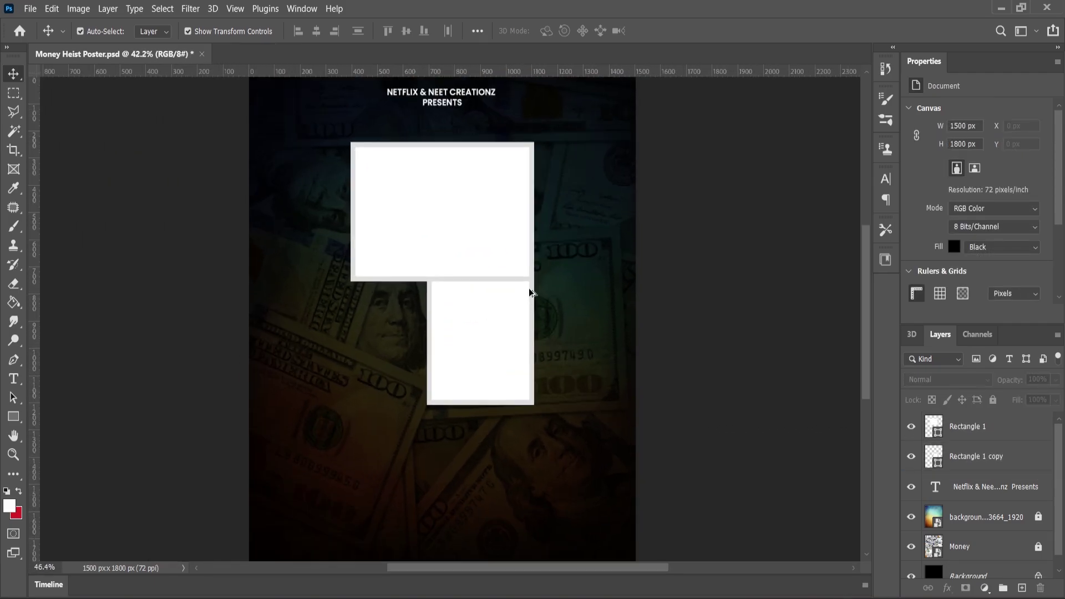
pyautogui.moveTo(521, 305); pyautogui.dragTo(507, 310)
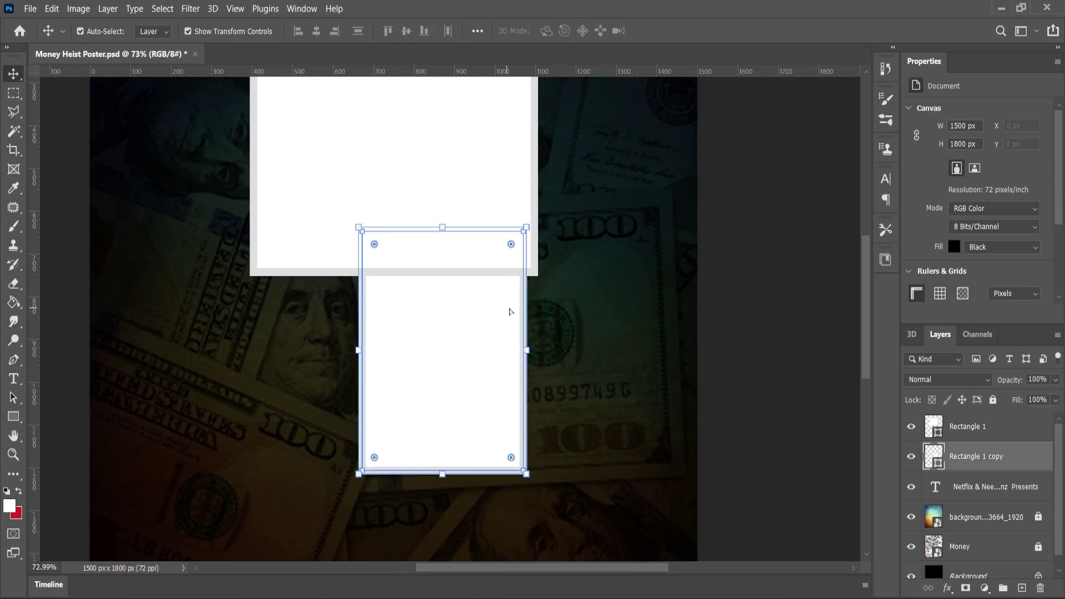
pyautogui.scroll(-3, 555, 350)
# Duplicate the large rectangle, move the copy down and left, and scale it to about 66.5%.
pyautogui.click(468, 214)
pyautogui.hotkey('ctrl', 'j')
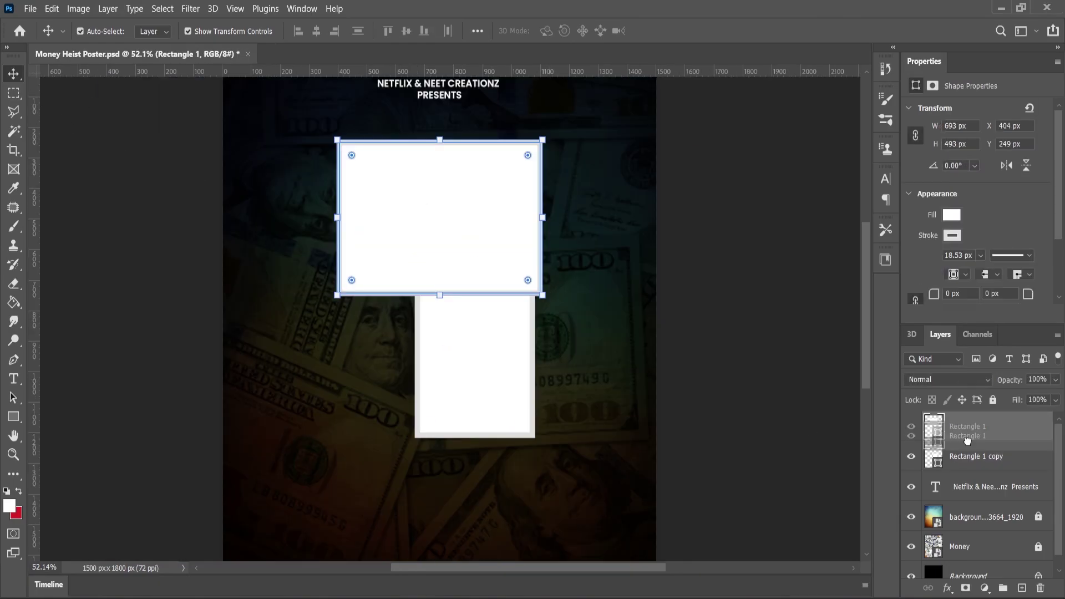
pyautogui.moveTo(440, 238); pyautogui.dragTo(388, 299)
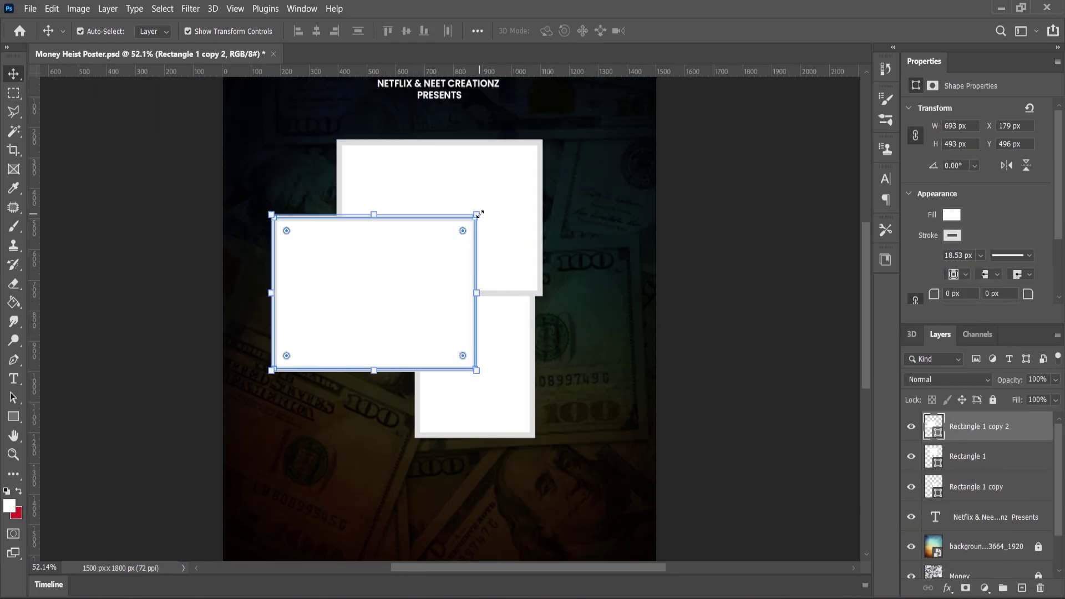
pyautogui.hotkey('ctrl', 't')
pyautogui.moveTo(475, 218); pyautogui.dragTo(453, 245)
pyautogui.click(17, 77)
pyautogui.click(301, 308)
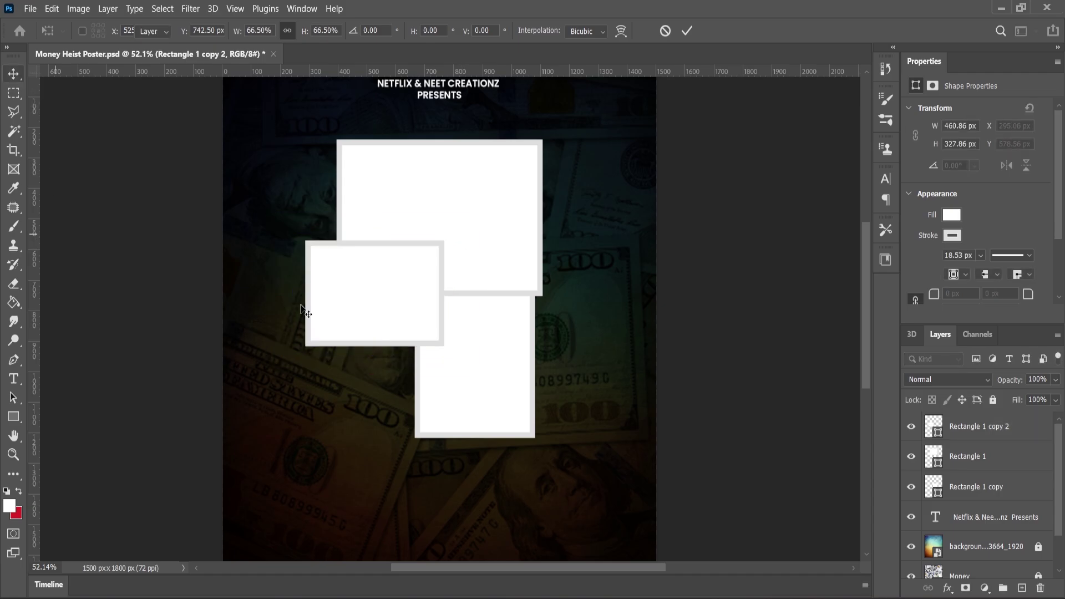
# Shift the large top rectangle to the right, to about X 448 px.
pyautogui.scroll(5, 392, 334)
pyautogui.click(660, 251)
pyautogui.scroll(-3, 604, 393)
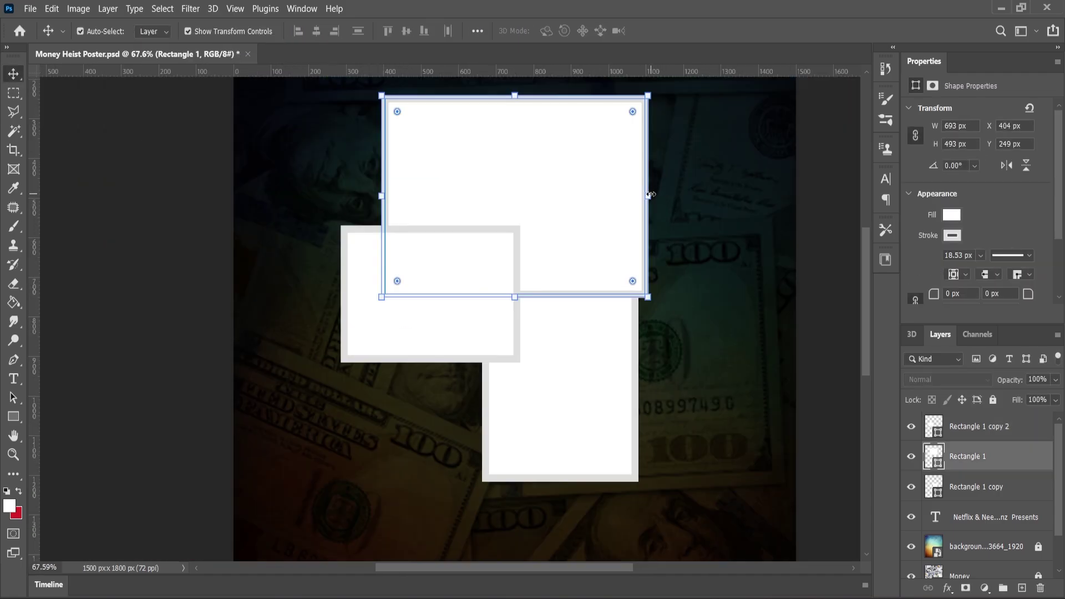
pyautogui.click(649, 195)
pyautogui.moveTo(584, 209); pyautogui.dragTo(602, 214)
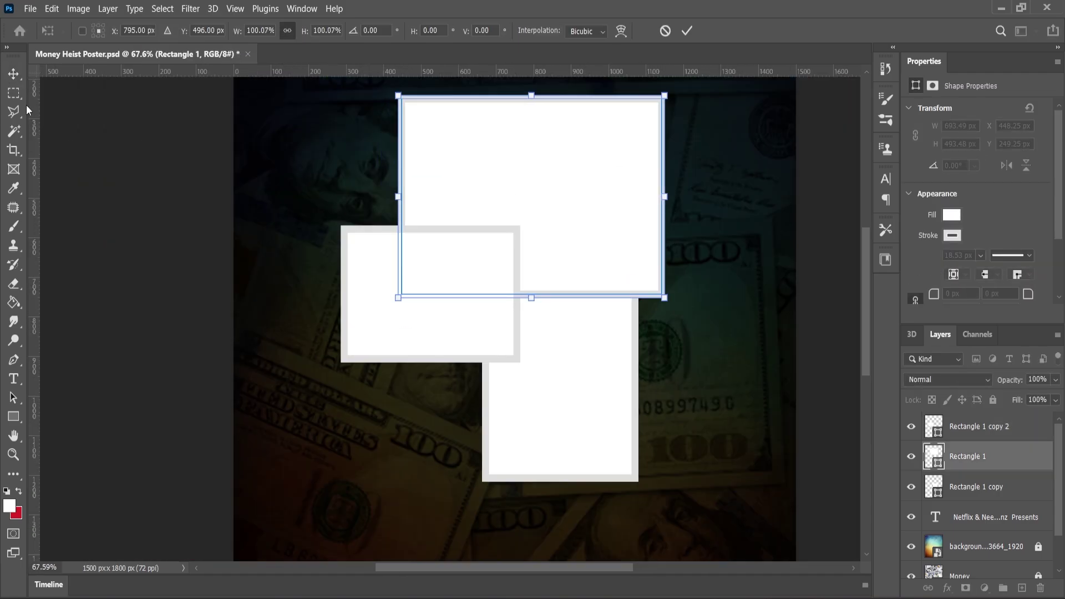
pyautogui.click(88, 177)
pyautogui.scroll(-4, 452, 312)
# Move the smaller left rectangle beneath the large rectangle in the layer order.
pyautogui.scroll(3, 427, 287)
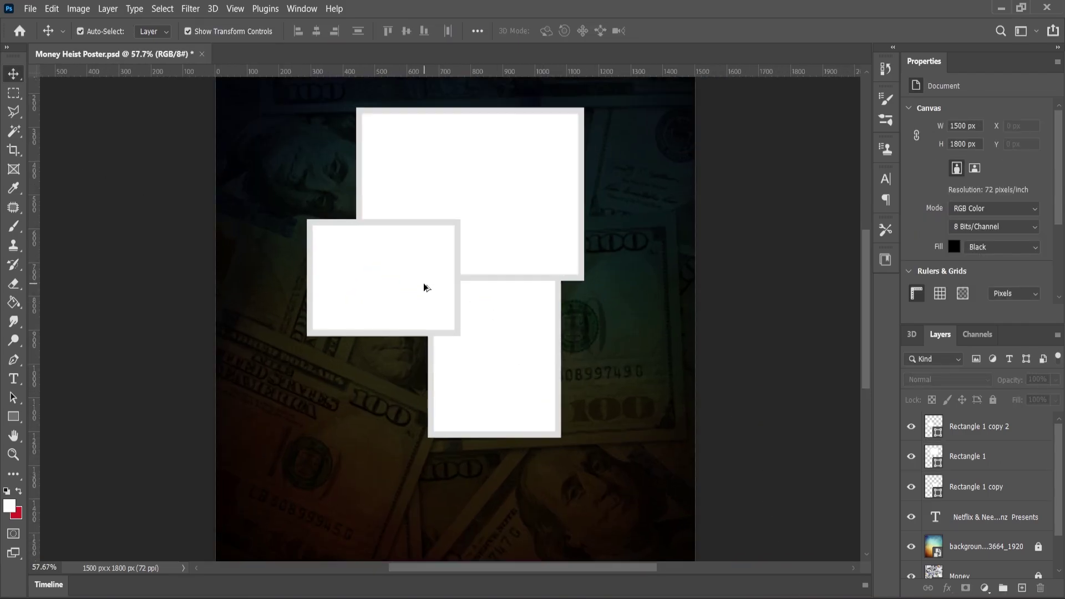
pyautogui.click(962, 424)
pyautogui.moveTo(962, 423); pyautogui.dragTo(964, 462)
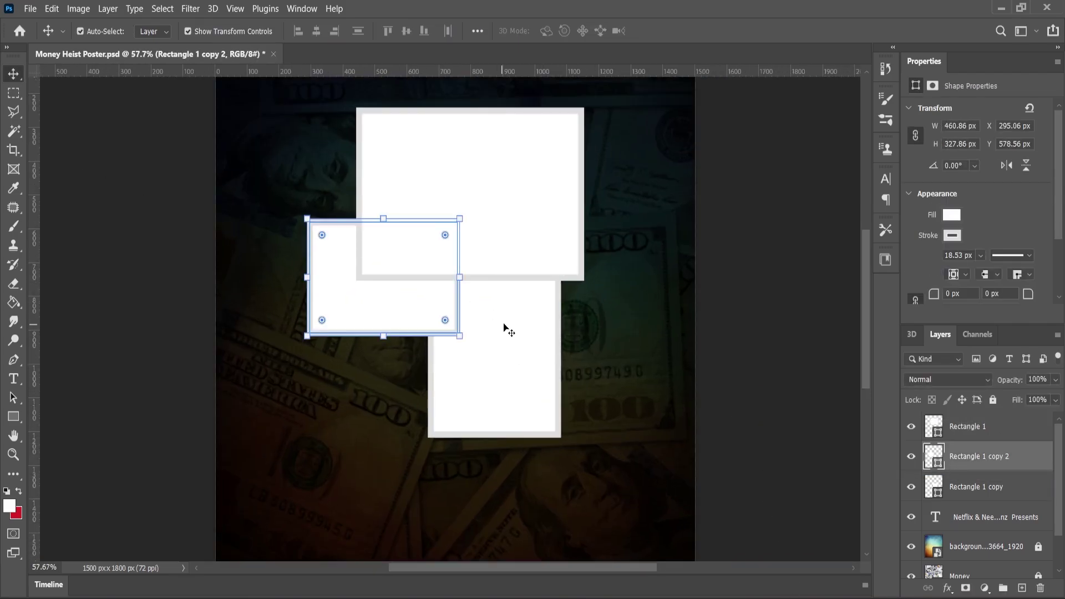
# Enlarge the smaller left rectangle slightly and reposition it under the large rectangle's lower left corner.
pyautogui.moveTo(458, 341); pyautogui.dragTo(463, 352)
pyautogui.moveTo(410, 315); pyautogui.dragTo(420, 327)
pyautogui.click(77, 149)
pyautogui.scroll(-2, 450, 276)
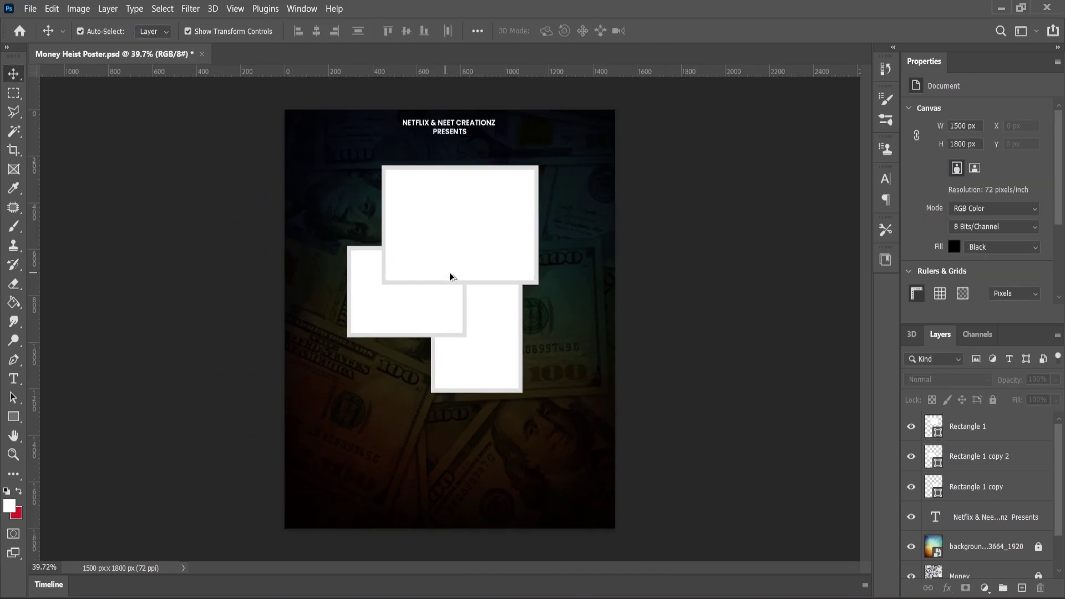
pyautogui.scroll(1, 503, 360)
# Duplicate the upright rectangle and place the copy below it near the poster's bottom, at about X 717 px and Y 1111 px.
pyautogui.click(504, 360)
pyautogui.moveTo(951, 490); pyautogui.dragTo(1021, 587)
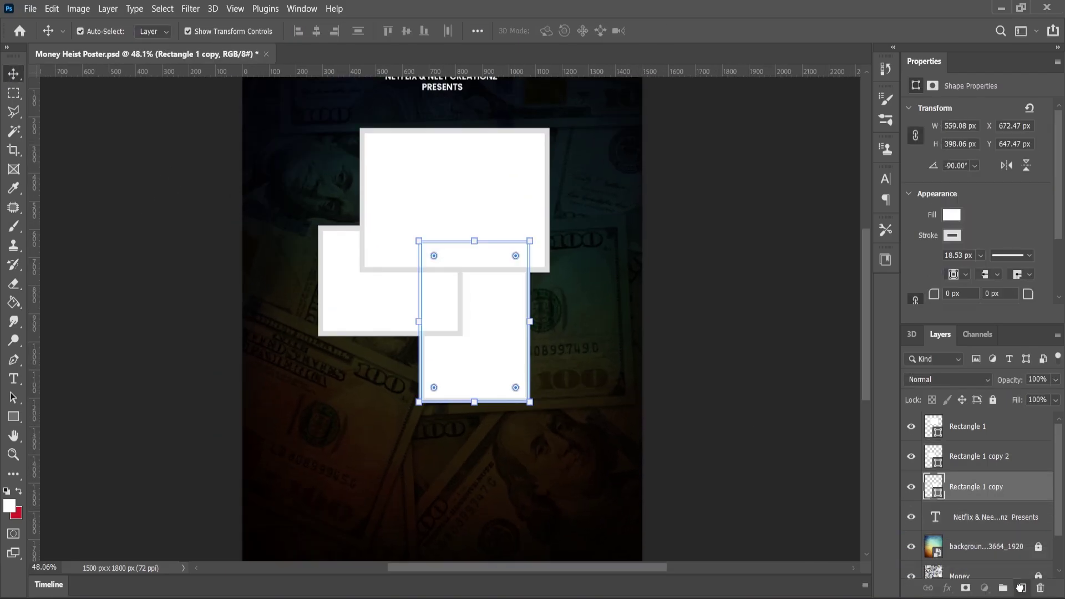
pyautogui.scroll(-3, 596, 364)
pyautogui.scroll(2, 560, 365)
pyautogui.moveTo(497, 367); pyautogui.dragTo(512, 501)
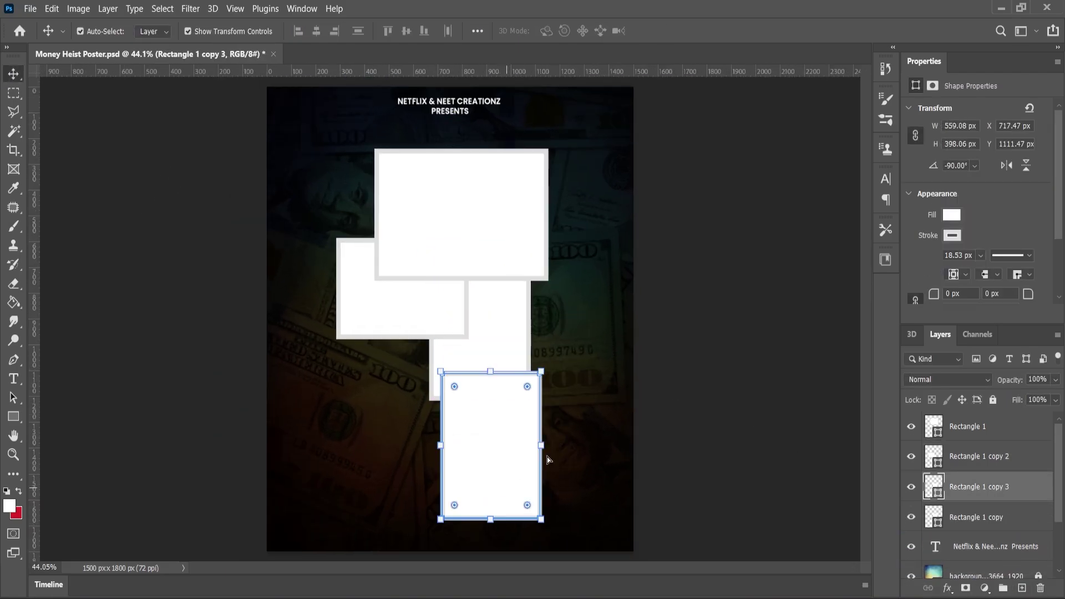
# Tilt the bottom rectangle to about -87.19° and move it beneath the upright rectangle in the layer order.
pyautogui.moveTo(554, 364); pyautogui.dragTo(577, 346)
pyautogui.click(13, 76)
pyautogui.moveTo(984, 493); pyautogui.dragTo(970, 533)
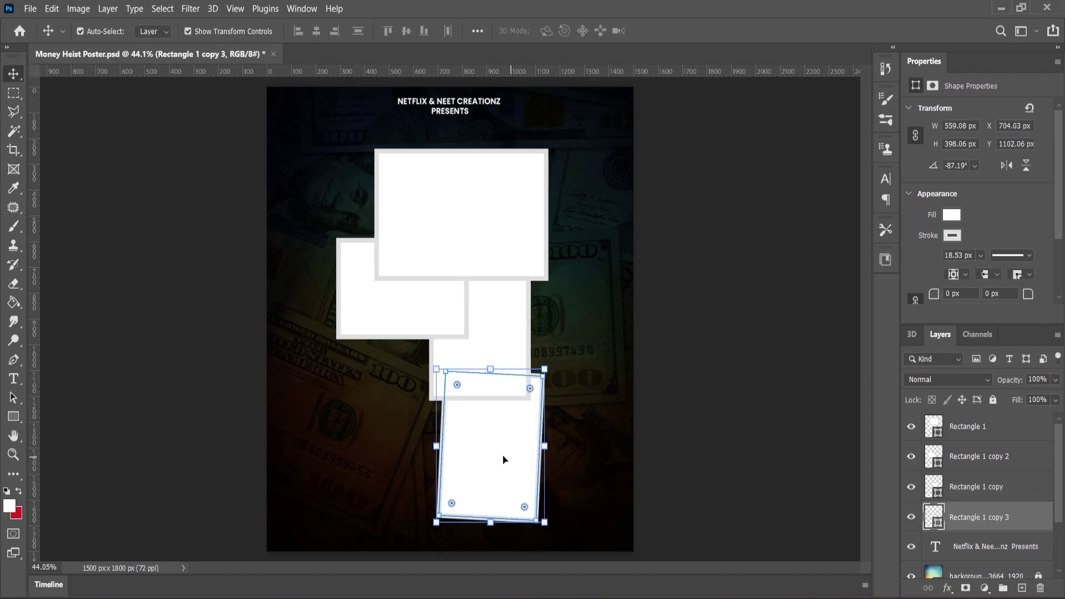
# Move the tilted bottom rectangle slightly up, to about X 700 px and Y 1075 px.
pyautogui.scroll(5, 503, 458)
pyautogui.scroll(3, 501, 456)
pyautogui.moveTo(520, 447); pyautogui.dragTo(518, 432)
pyautogui.scroll(-6, 537, 373)
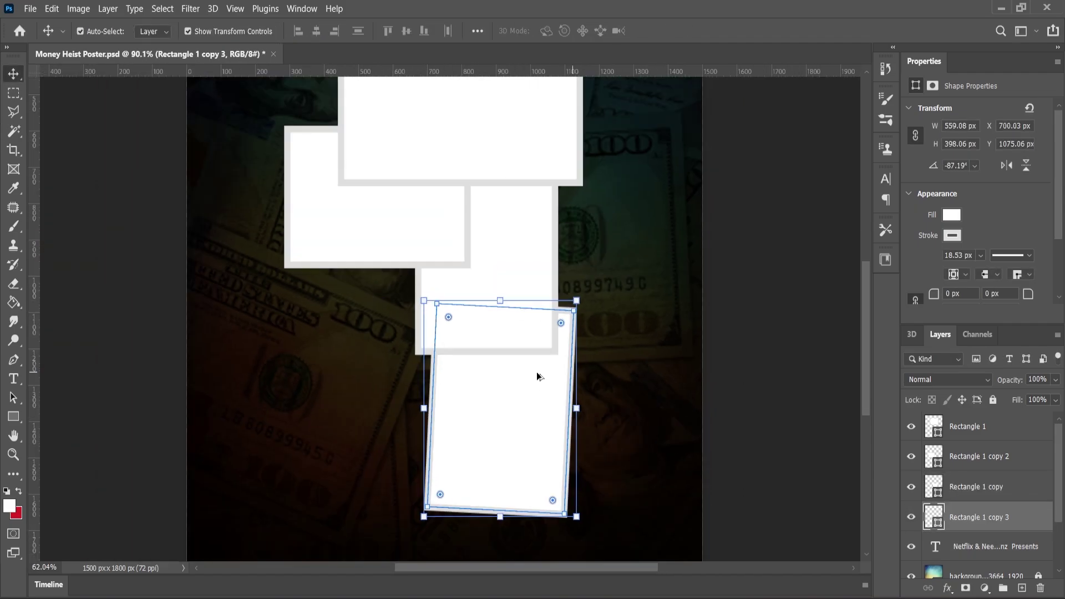
pyautogui.click(108, 232)
pyautogui.scroll(-3, 490, 247)
pyautogui.scroll(3, 540, 470)
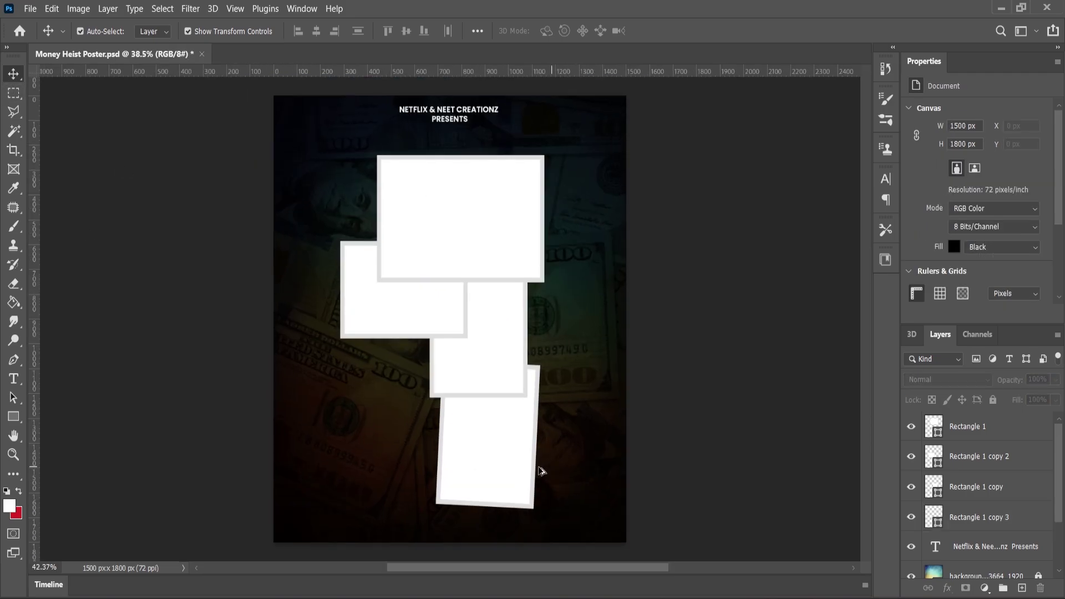
# Duplicate the tilted bottom rectangle and place the copy to its left.
pyautogui.click(974, 521)
pyautogui.moveTo(984, 518); pyautogui.dragTo(1021, 588)
pyautogui.moveTo(481, 414); pyautogui.dragTo(380, 406)
# Rotate the new lower left rectangle by about -9.40° and move it up to meet the left rectangle above.
pyautogui.moveTo(448, 333); pyautogui.dragTo(437, 317)
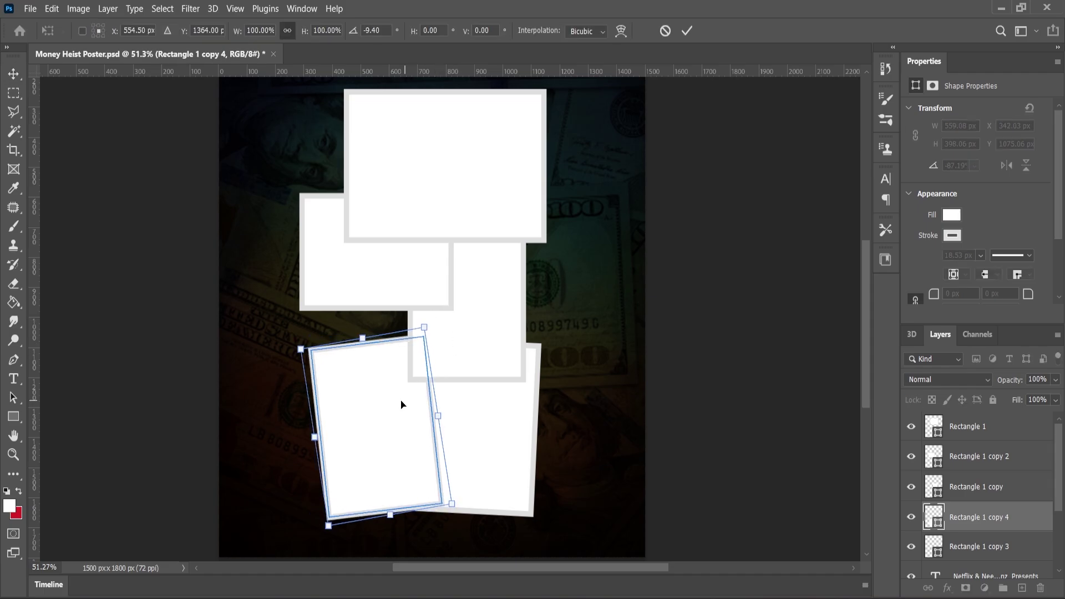
pyautogui.moveTo(401, 403); pyautogui.dragTo(381, 364)
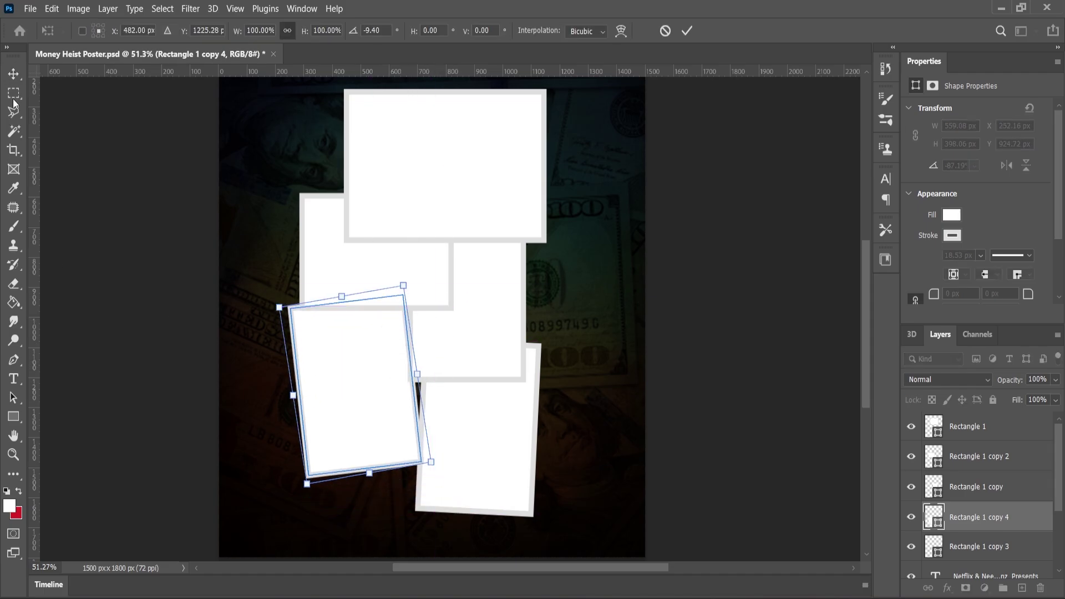
pyautogui.click(13, 74)
pyautogui.click(81, 221)
pyautogui.hotkey('ctrl', '0')
pyautogui.scroll(-3, 483, 409)
pyautogui.scroll(3, 499, 411)
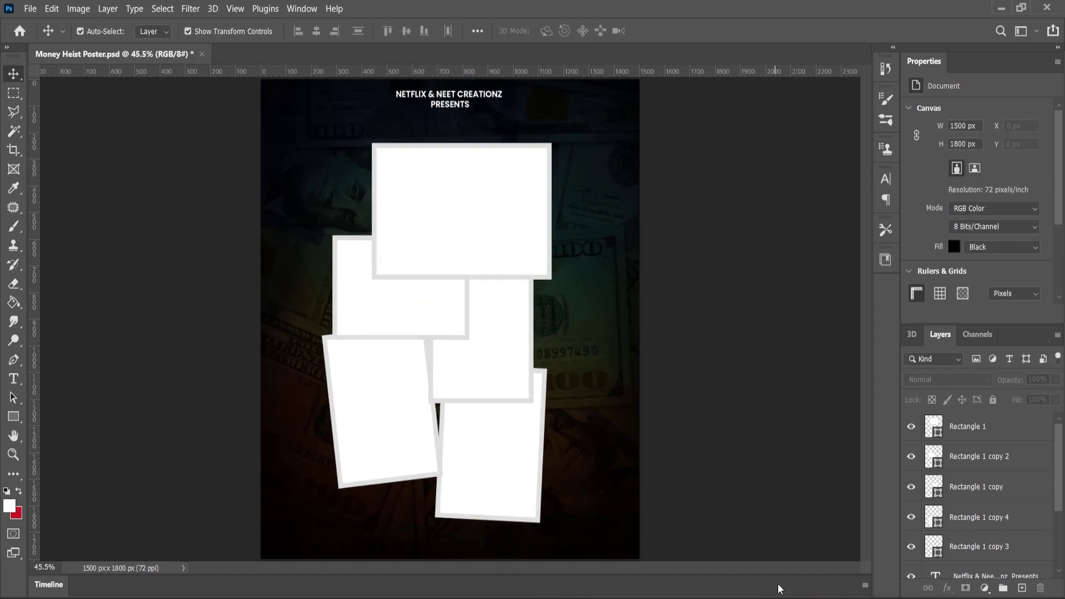
# Enlarge the lower left tilted rectangle to about 102.67% and position it at about X 299 px and Y 938 px.
pyautogui.scroll(4, 409, 453)
pyautogui.moveTo(405, 455); pyautogui.dragTo(421, 452)
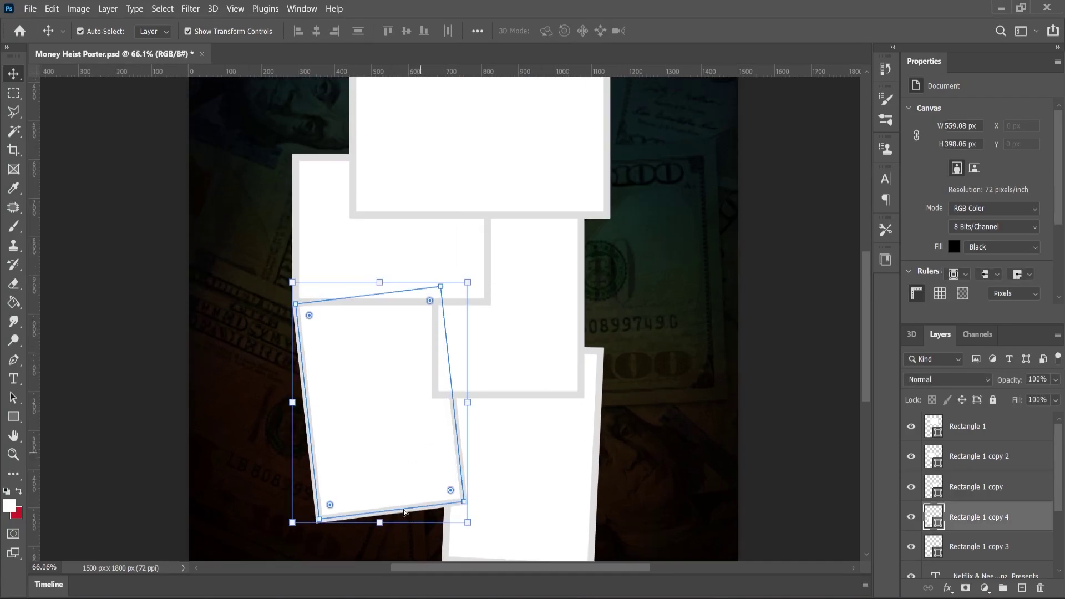
pyautogui.moveTo(468, 523); pyautogui.dragTo(472, 526)
pyautogui.moveTo(404, 479); pyautogui.dragTo(409, 486)
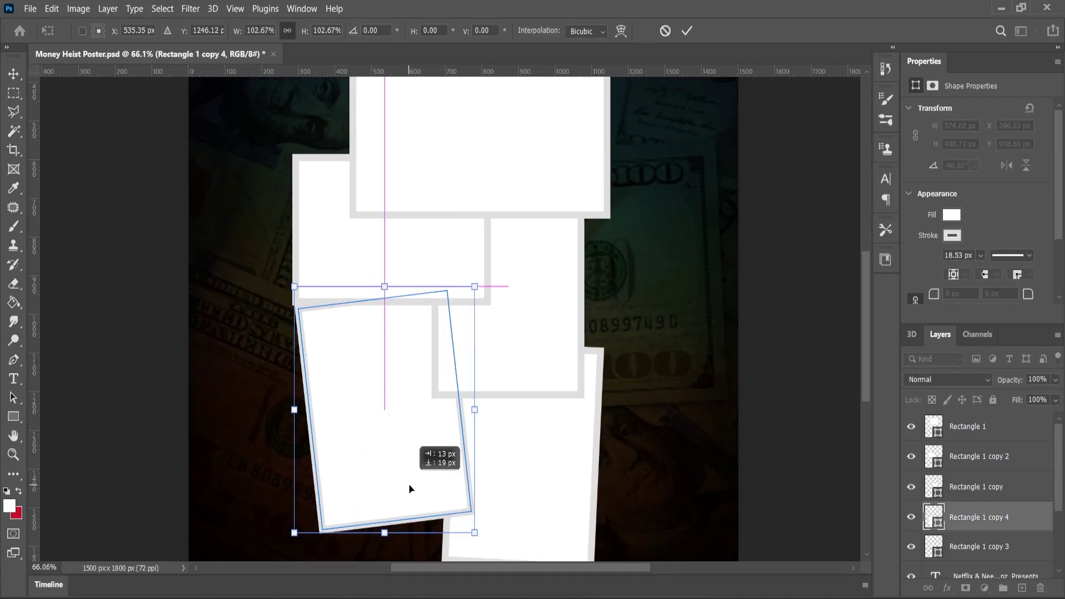
pyautogui.click(67, 185)
pyautogui.scroll(-3, 427, 347)
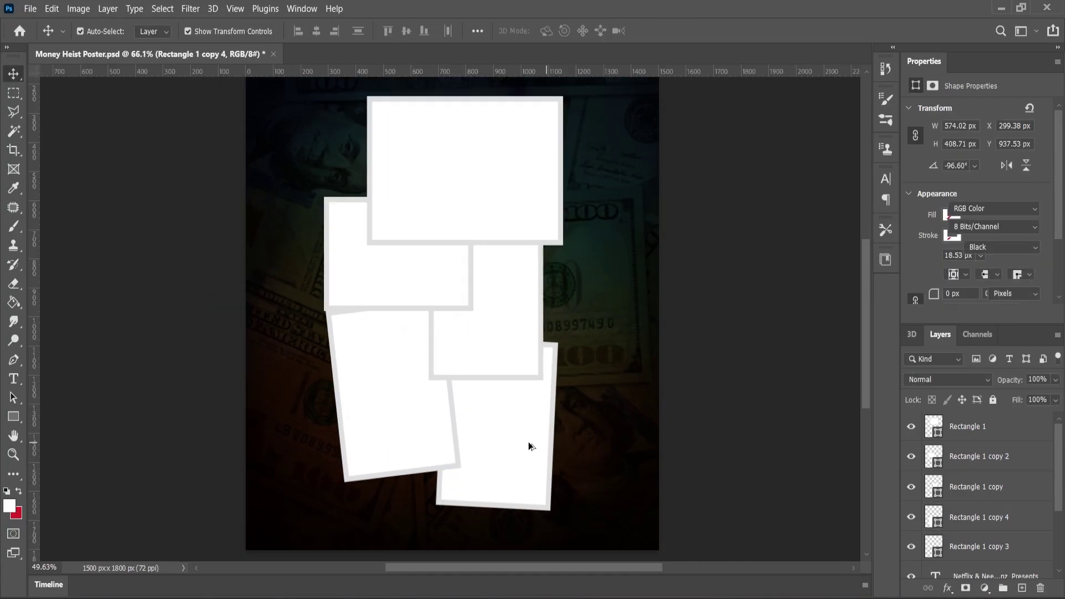
# Nudge the lower right tilted rectangle upward beneath the upright rectangle.
pyautogui.scroll(2, 530, 444)
pyautogui.moveTo(503, 470); pyautogui.dragTo(502, 458)
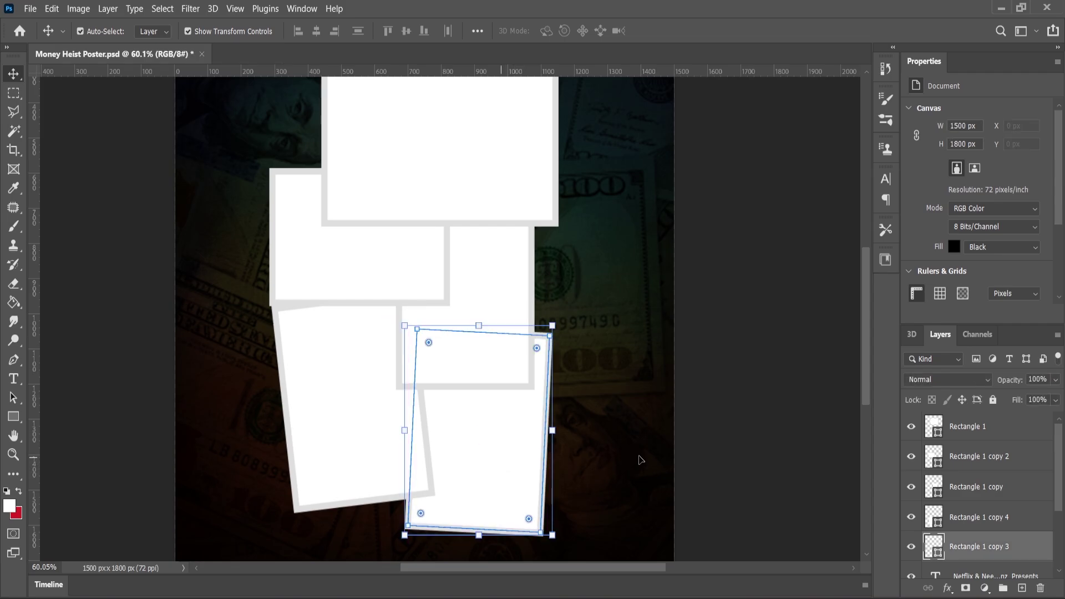
pyautogui.click(639, 457)
pyautogui.hotkey('ctrl', '0')
pyautogui.click(652, 445)
# Select all five rectangles and set their stroke width to 20 px.
pyautogui.click(494, 458)
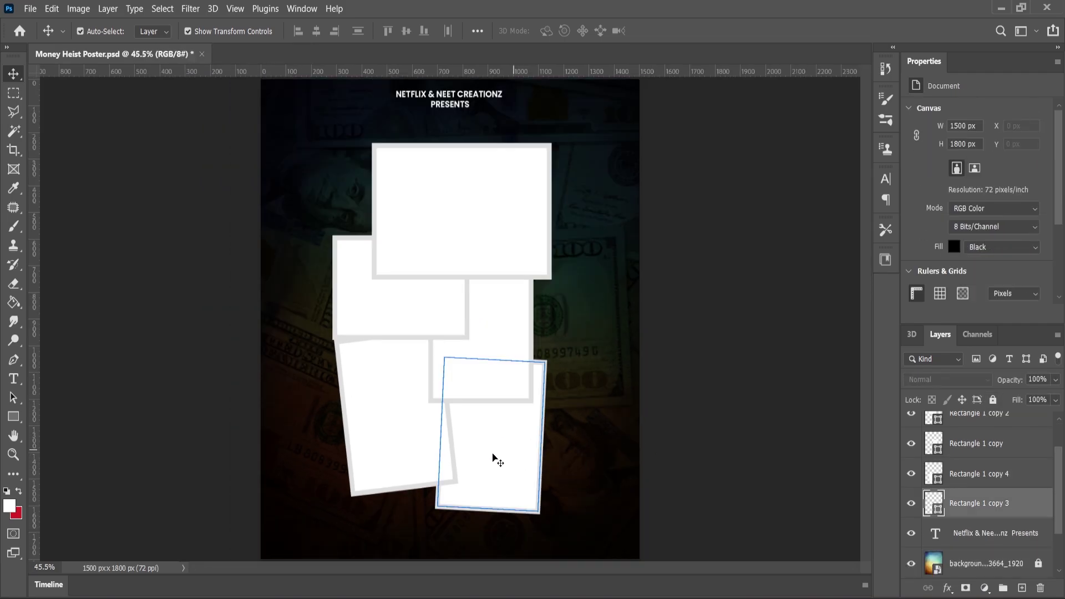
pyautogui.keyDown('shift'); pyautogui.click(385, 363); pyautogui.keyUp('shift')
pyautogui.keyDown('shift'); pyautogui.click(404, 311); pyautogui.keyUp('shift')
pyautogui.keyDown('shift'); pyautogui.click(518, 323); pyautogui.keyUp('shift')
pyautogui.keyDown('shift'); pyautogui.click(503, 183); pyautogui.keyUp('shift')
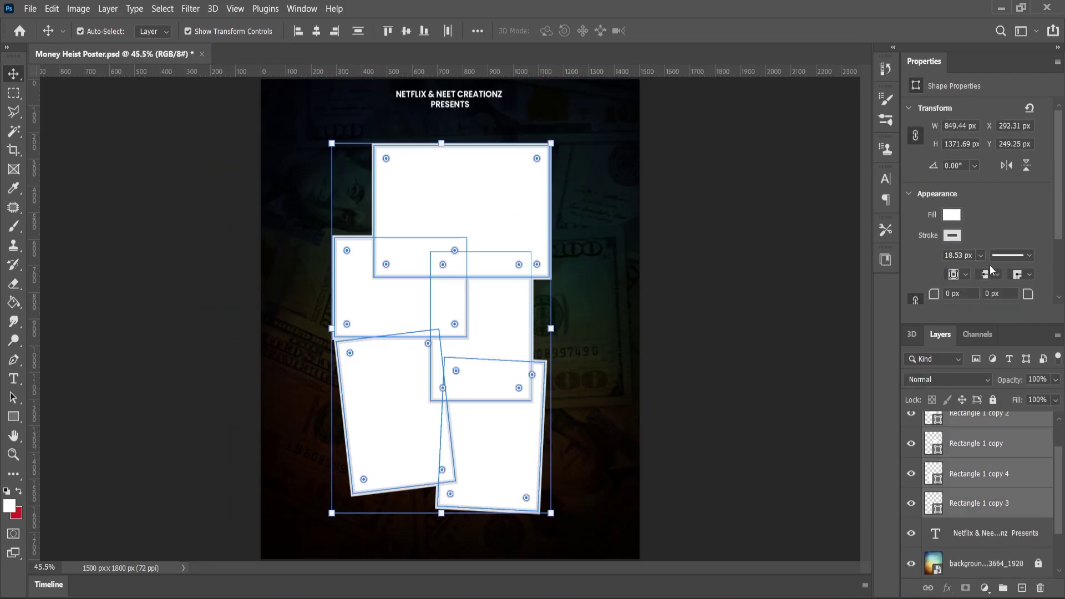
pyautogui.write('20')
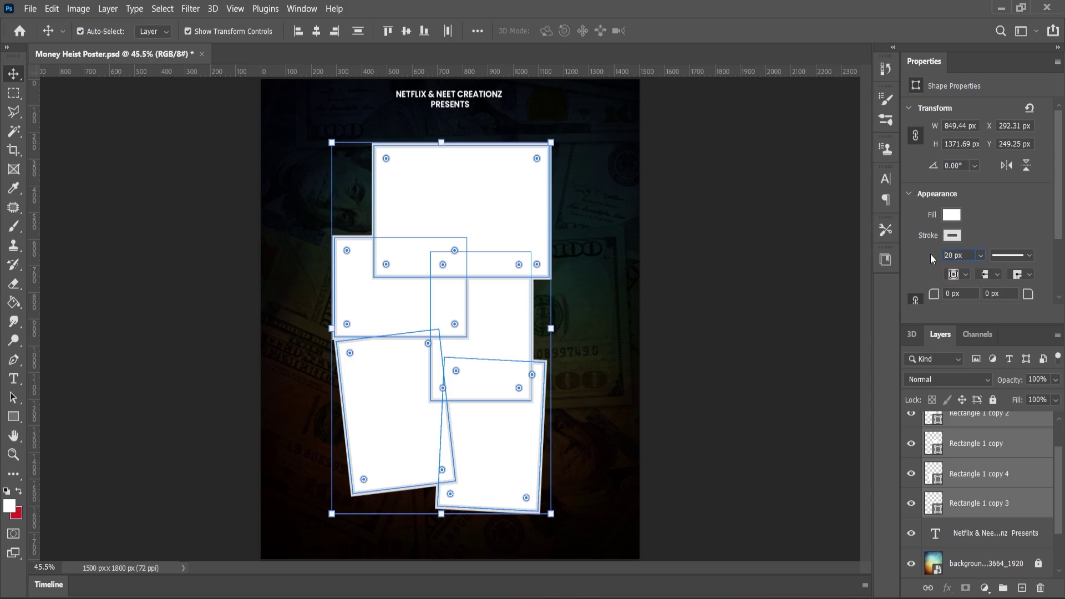
pyautogui.click(230, 347)
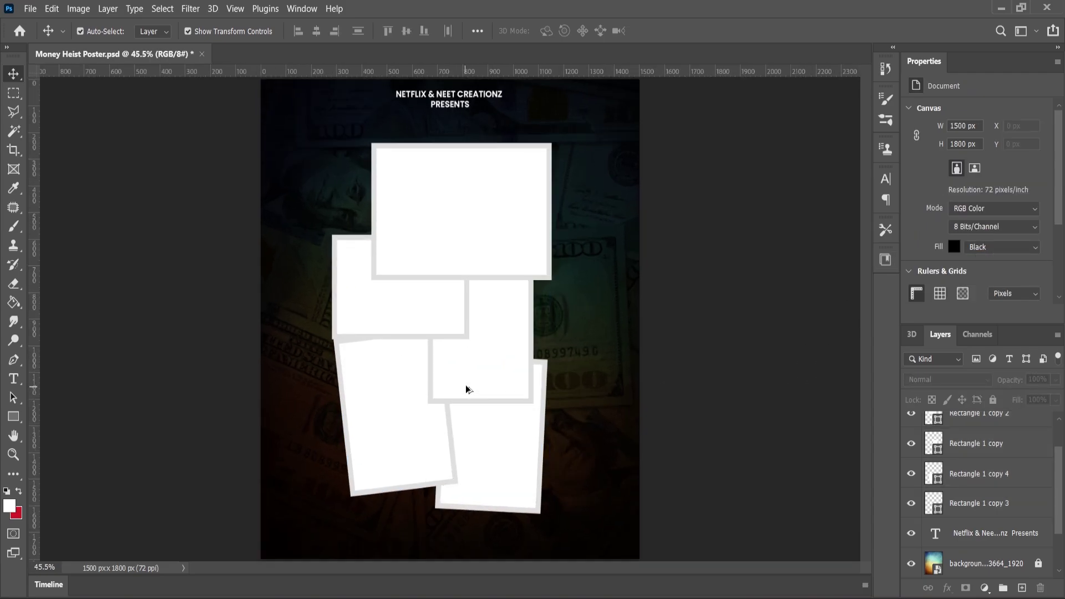
# Shift the lower right tilted rectangle slightly left and the lower left one right to about X 318 px and Y 927 px.
pyautogui.scroll(2, 531, 448)
pyautogui.moveTo(530, 464); pyautogui.dragTo(520, 457)
pyautogui.scroll(1, 536, 461)
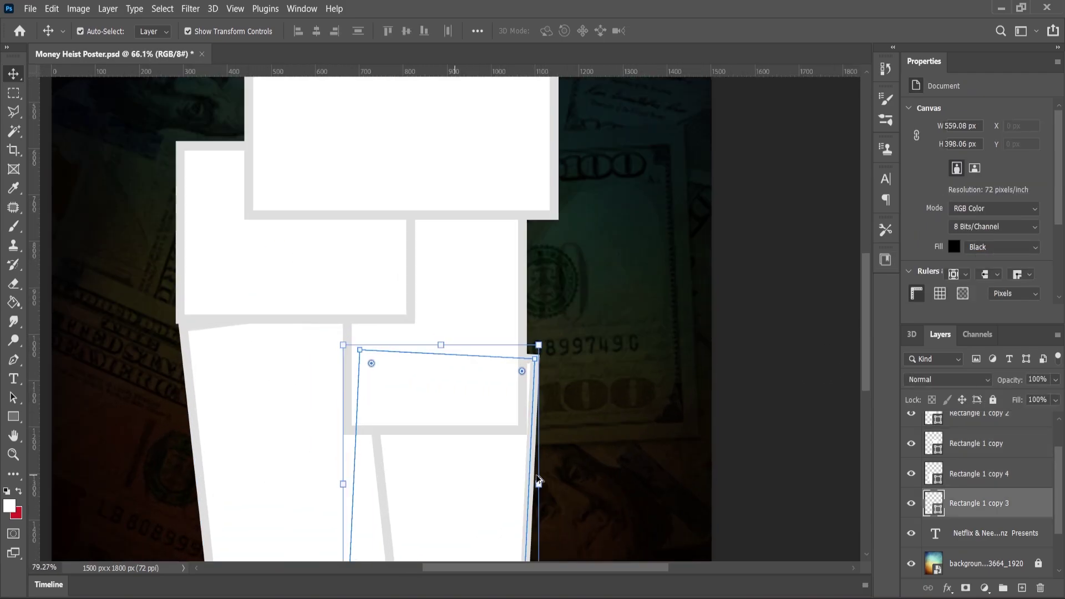
pyautogui.moveTo(222, 440); pyautogui.dragTo(230, 436)
pyautogui.scroll(-4, 348, 395)
pyautogui.scroll(1, 348, 453)
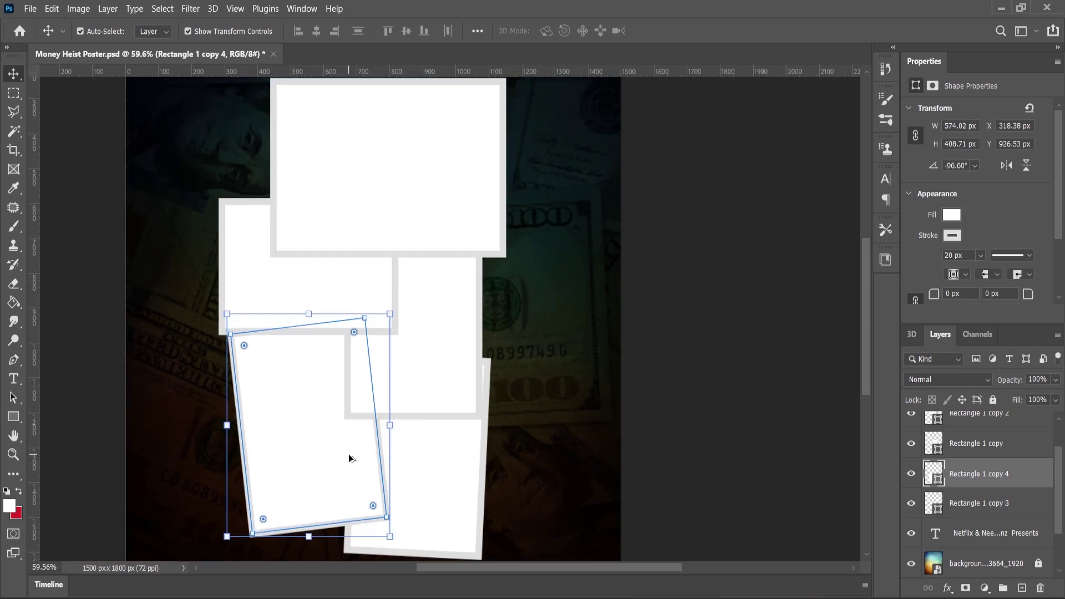
# Rotate the lower left tilted rectangle by about 2.73° and apply the transform.
pyautogui.scroll(2, 388, 504)
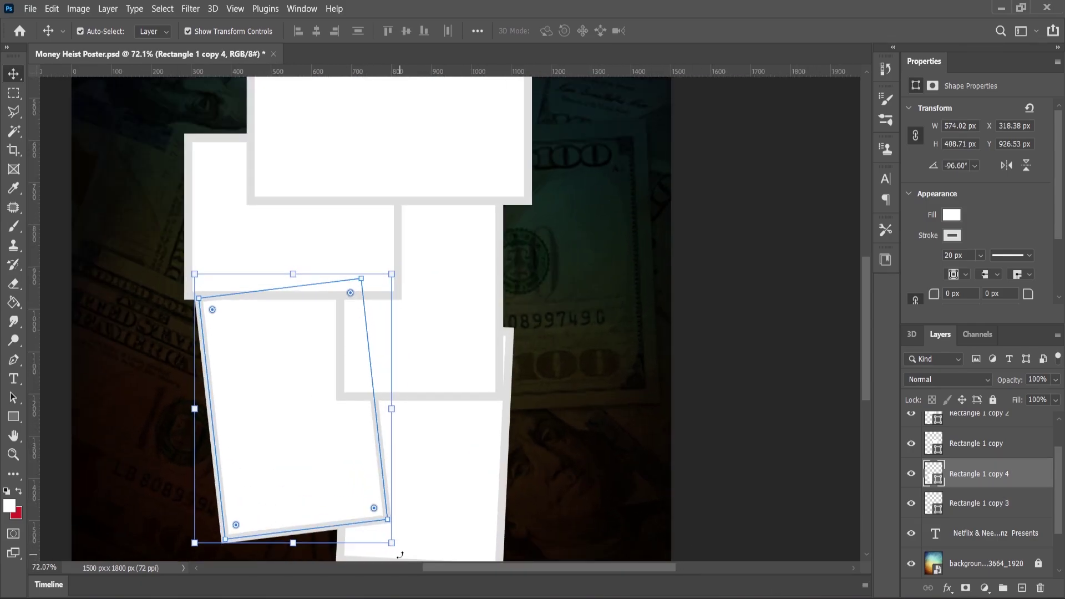
pyautogui.moveTo(400, 555); pyautogui.dragTo(393, 559)
pyautogui.scroll(-2, 367, 487)
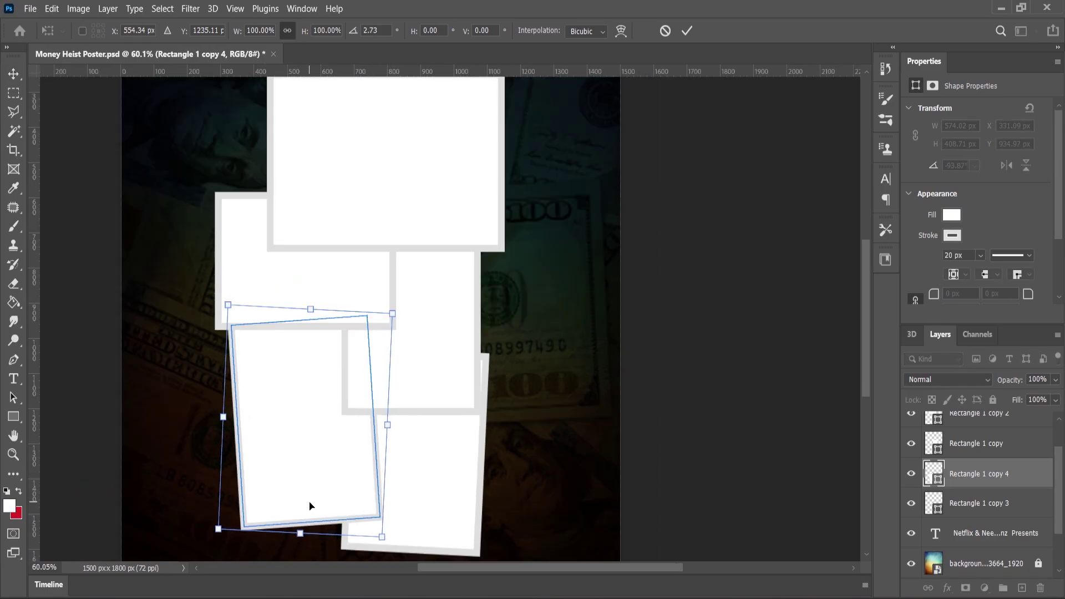
pyautogui.click(127, 163)
# Move the lower right tilted rectangle slightly upward, keeping its horizontal alignment, and deselect it.
pyautogui.click(443, 495)
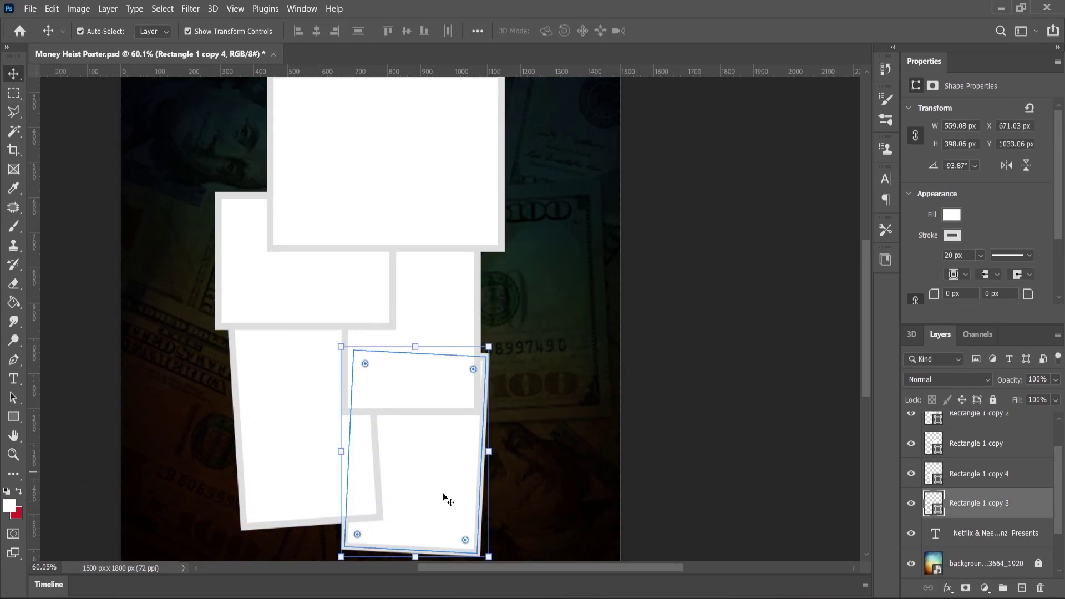
pyautogui.moveTo(441, 493); pyautogui.dragTo(441, 479)
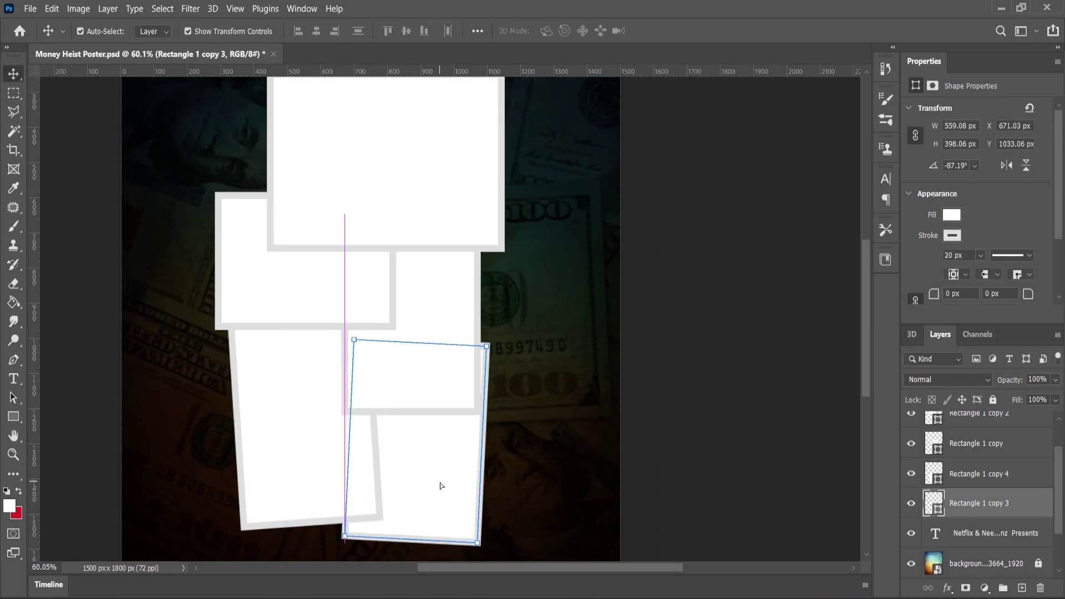
pyautogui.scroll(-4, 442, 481)
pyautogui.click(564, 484)
pyautogui.scroll(-2, 328, 325)
pyautogui.scroll(2, 330, 327)
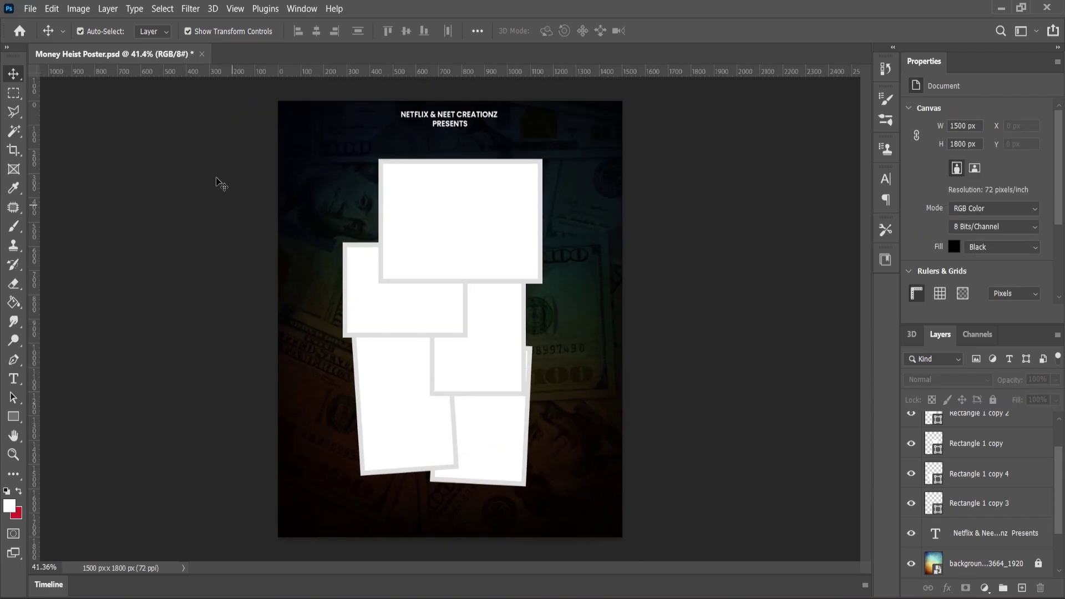
# Select all five rectangles, shift them slightly toward the poster's lower right, and scale them together to about 101.68%.
pyautogui.moveTo(209, 148); pyautogui.dragTo(568, 500)
pyautogui.moveTo(479, 246); pyautogui.dragTo(479, 247)
pyautogui.moveTo(549, 167); pyautogui.dragTo(550, 166)
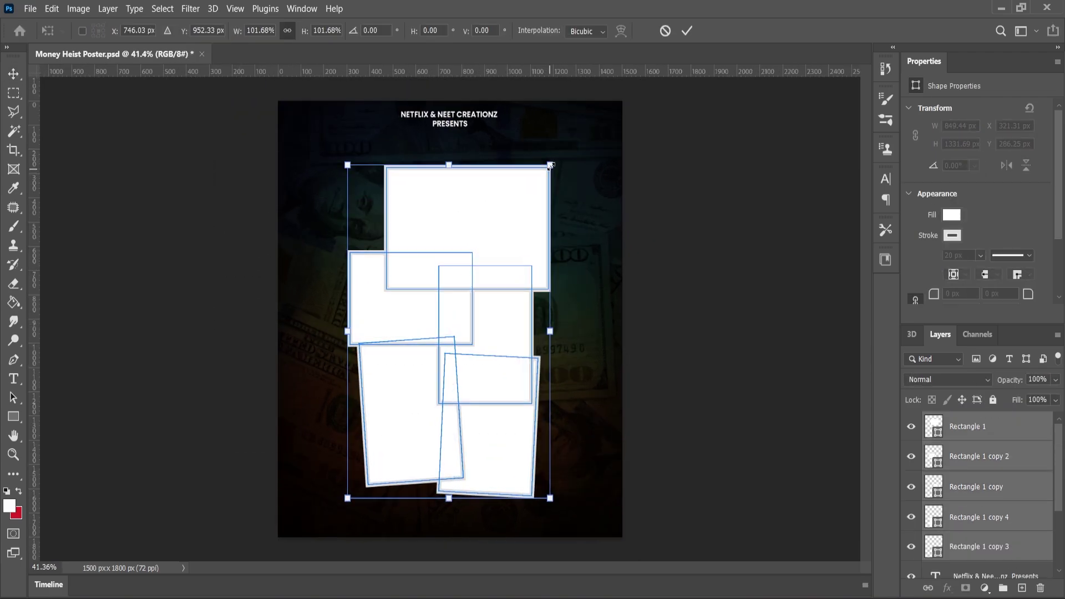
pyautogui.click(14, 78)
pyautogui.click(210, 183)
pyautogui.scroll(-1, 525, 355)
pyautogui.scroll(2, 525, 355)
pyautogui.scroll(-1, 525, 355)
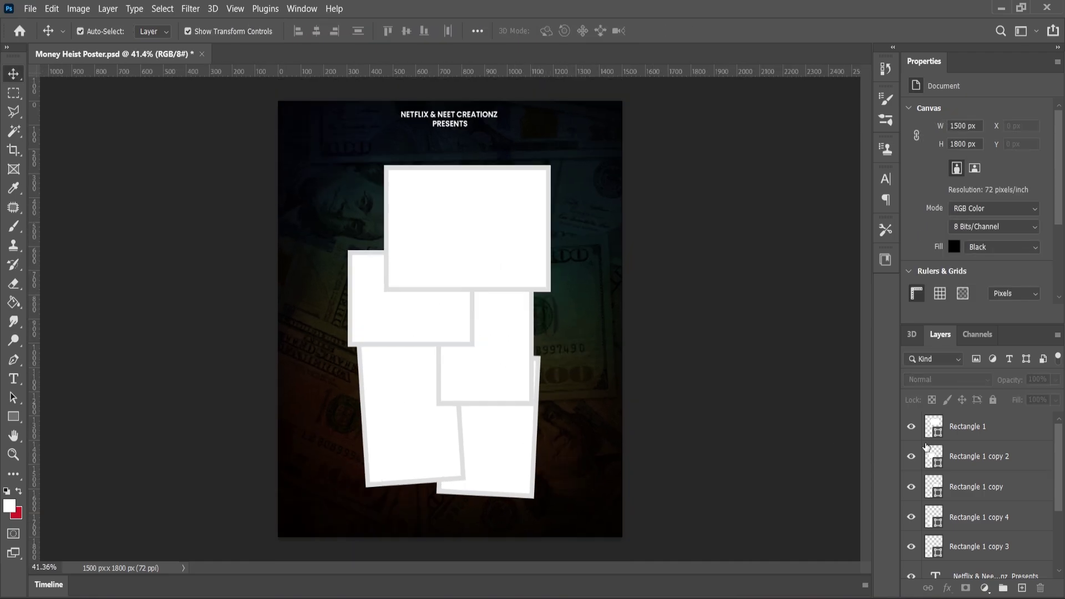
# Place the Professor image from the assets folder above Rectangle 1 and scale it to about 183.76%.
pyautogui.click(972, 435)
pyautogui.click(633, 555)
pyautogui.hotkey('alt', 'Tab')
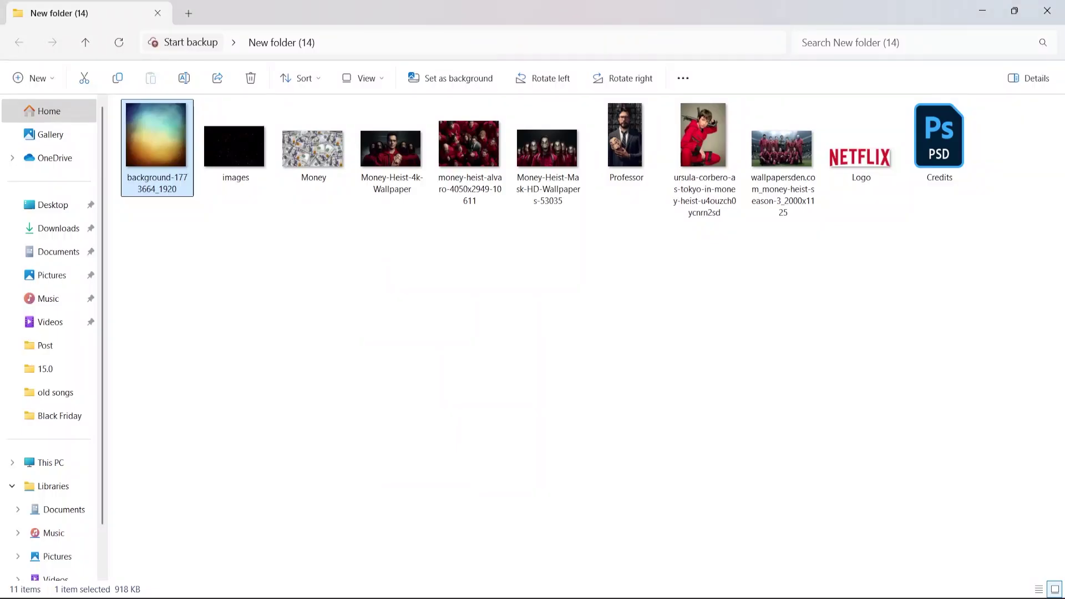
pyautogui.click(642, 199)
pyautogui.moveTo(625, 141); pyautogui.dragTo(627, 334)
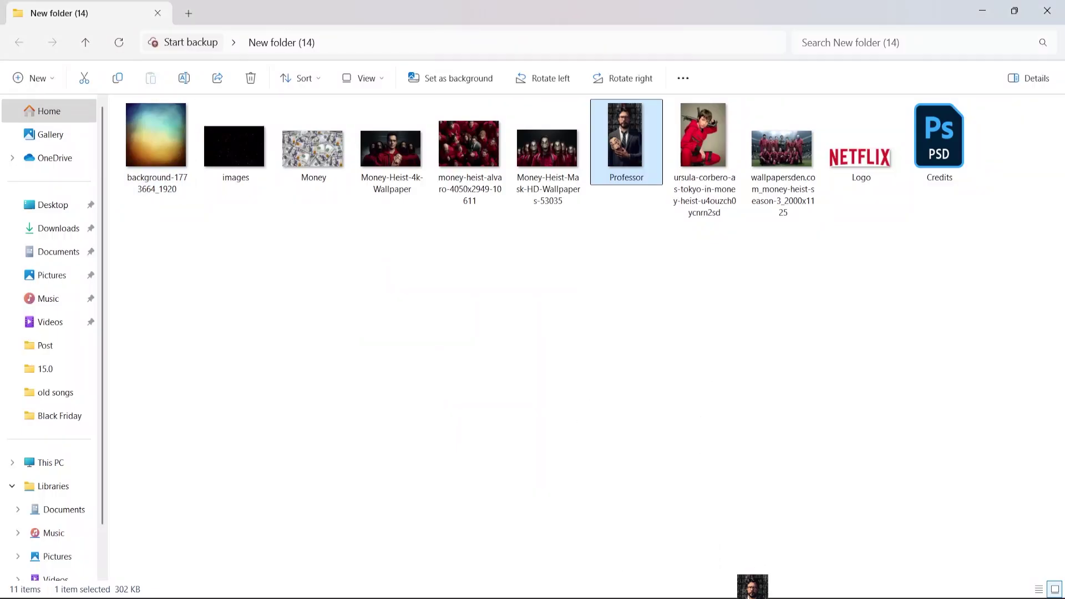
pyautogui.moveTo(753, 598); pyautogui.dragTo(502, 364)
pyautogui.moveTo(508, 210); pyautogui.dragTo(557, 119)
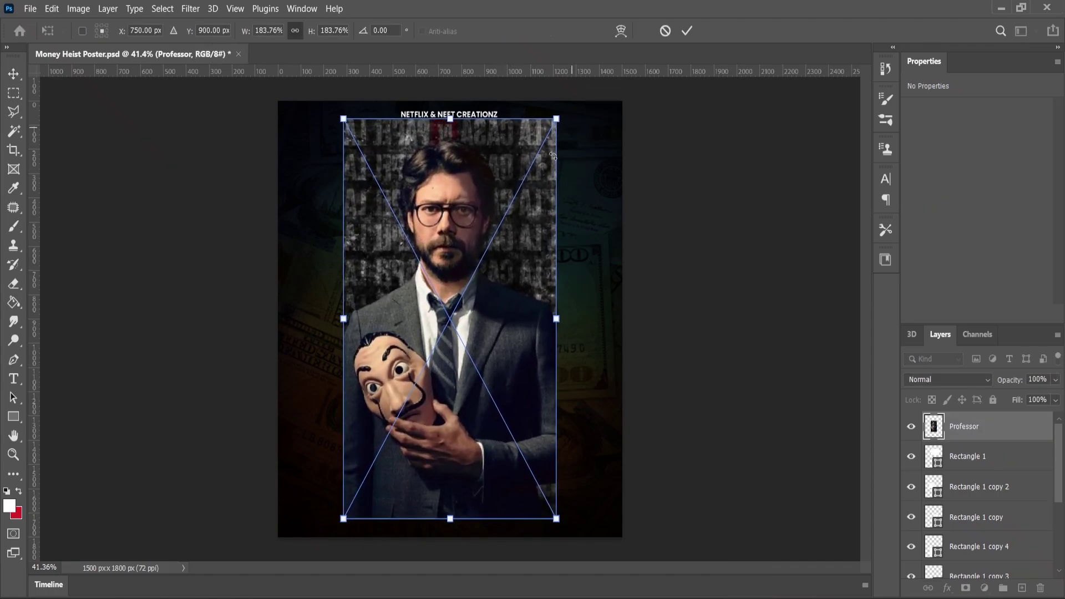
pyautogui.click(14, 74)
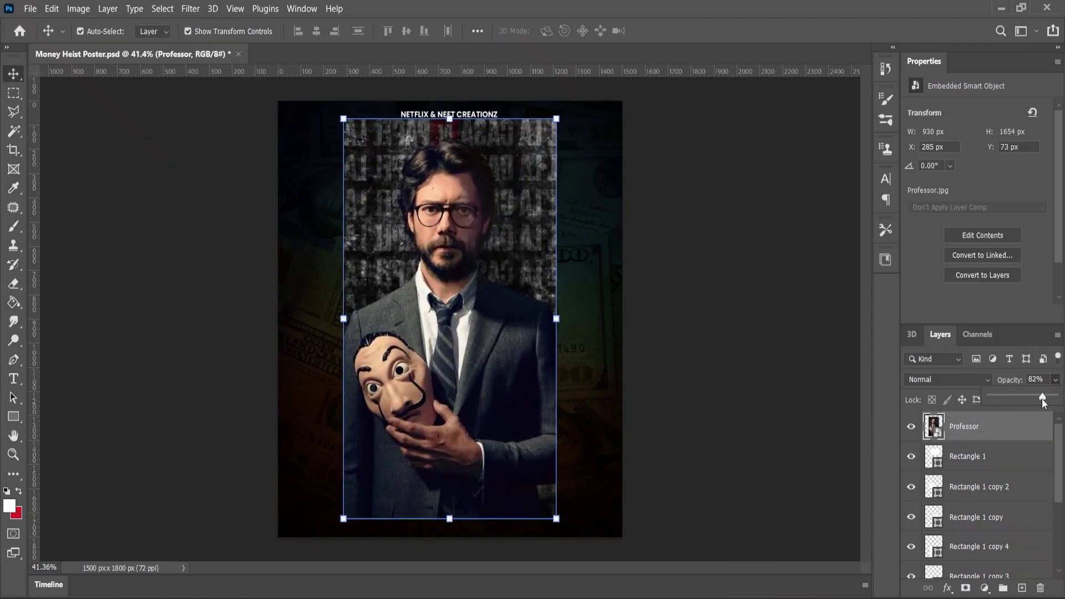
# Lower the Professor layer's opacity to 73% and move the image down over the rectangles to about Y 215 px.
pyautogui.moveTo(1043, 399); pyautogui.dragTo(1037, 400)
pyautogui.scroll(3, 459, 220)
pyautogui.moveTo(458, 197); pyautogui.dragTo(458, 241)
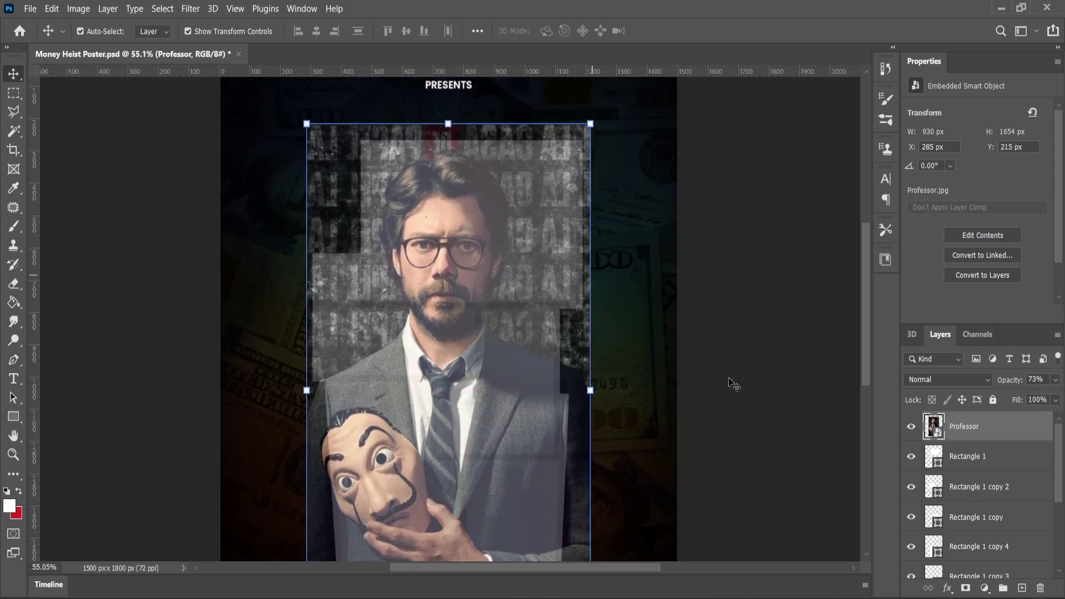
# Restore the Professor layer's opacity to 100%.
pyautogui.moveTo(1038, 398); pyautogui.dragTo(1056, 398)
pyautogui.scroll(-6, 232, 335)
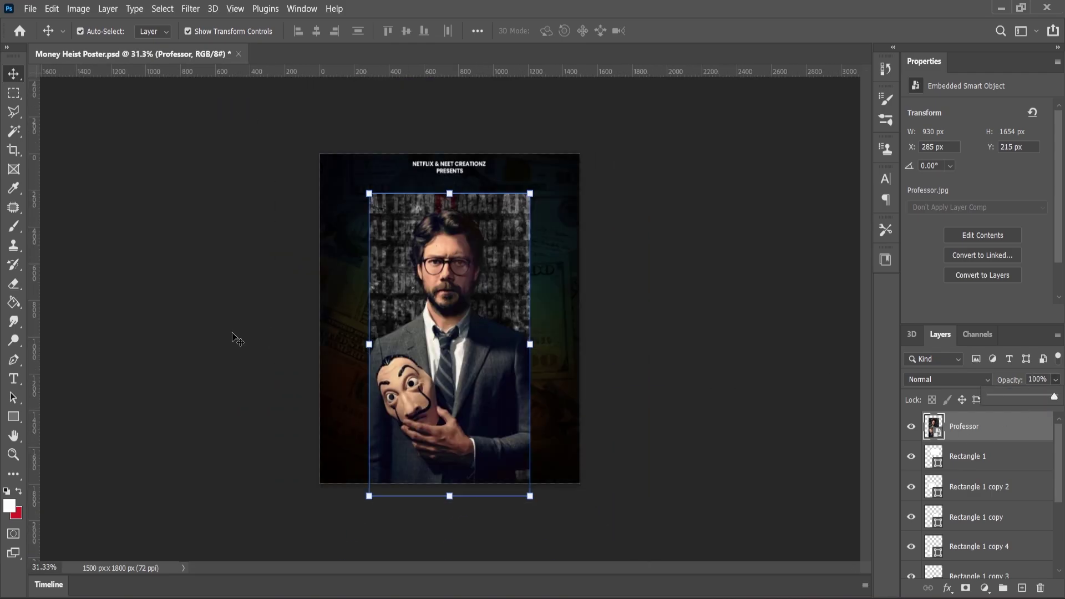
pyautogui.click(233, 335)
pyautogui.click(479, 279)
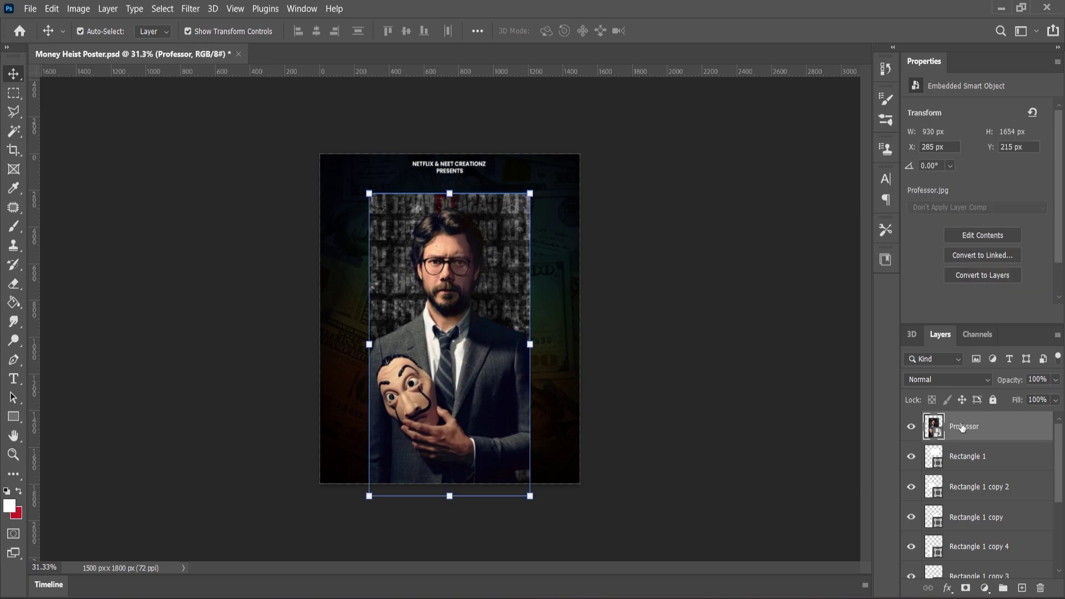
# Duplicate the Professor layer twice, keeping copies above Rectangle 1 and Rectangle 1 copy 2 and moving the original beneath Rectangle 1 copy 2.
pyautogui.moveTo(964, 452); pyautogui.dragTo(1021, 588)
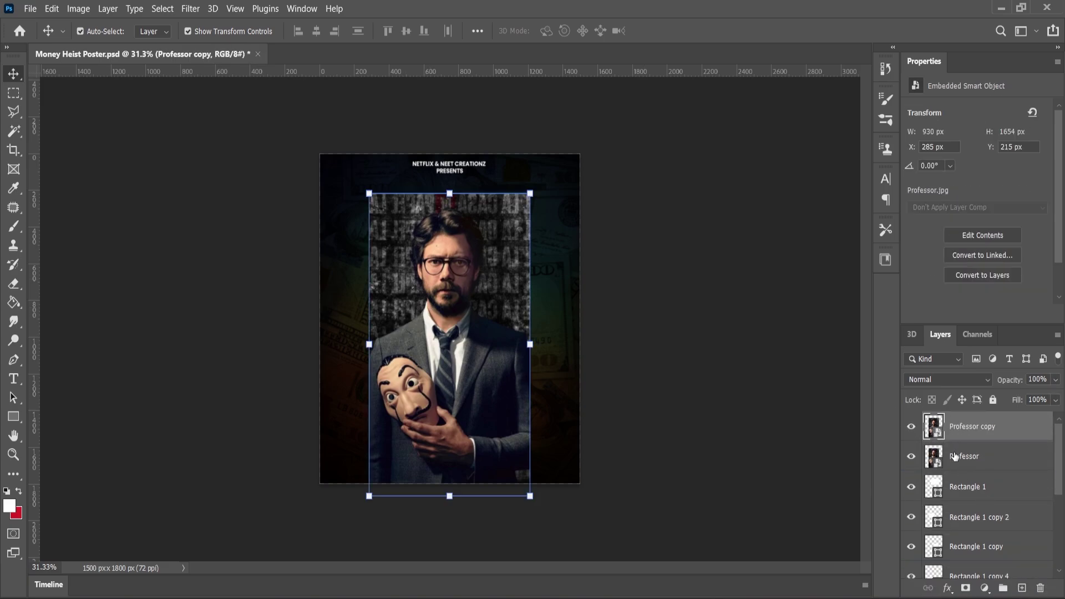
pyautogui.moveTo(951, 496); pyautogui.dragTo(950, 499)
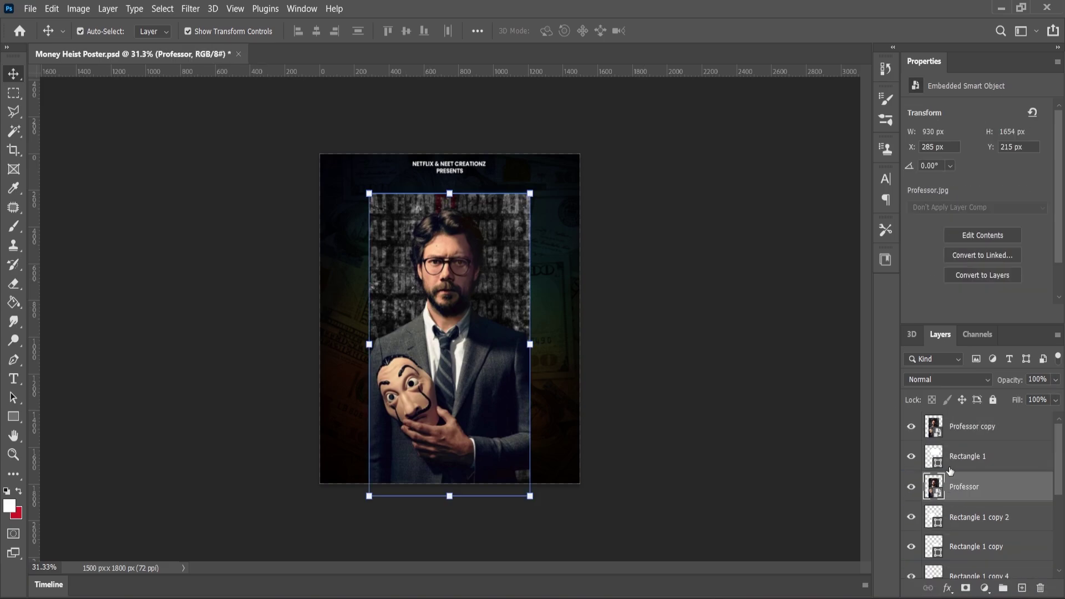
pyautogui.scroll(-1, 950, 471)
pyautogui.moveTo(956, 459); pyautogui.dragTo(1021, 588)
pyautogui.moveTo(957, 525); pyautogui.dragTo(959, 532)
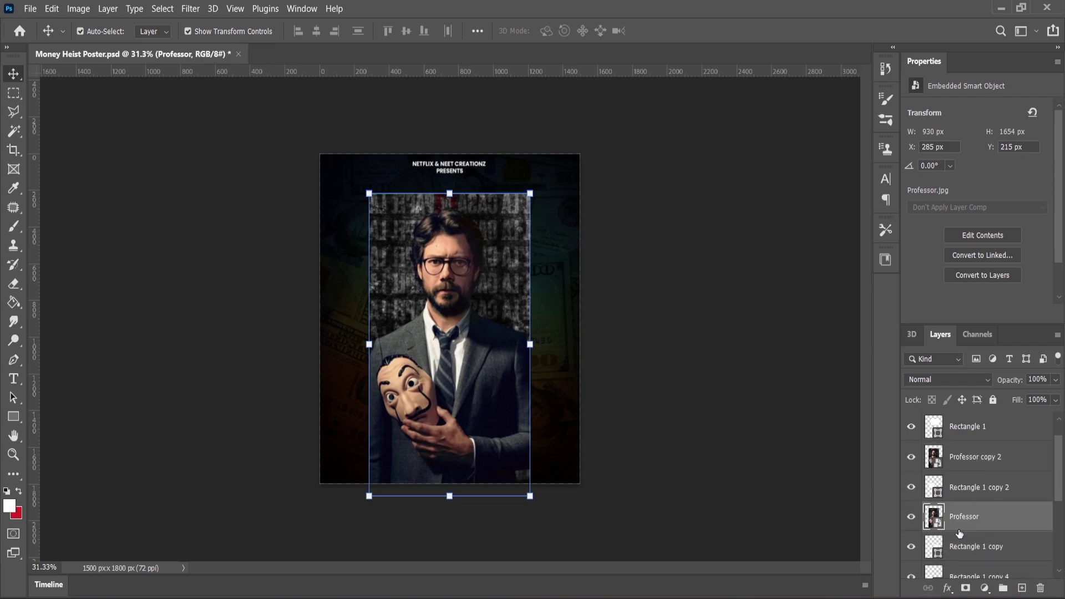
# Duplicate the Professor layer twice more, keeping copies above Rectangle 1 copy and Rectangle 1 copy 4 and placing the original directly above Rectangle 1 copy 3.
pyautogui.scroll(-2, 964, 479)
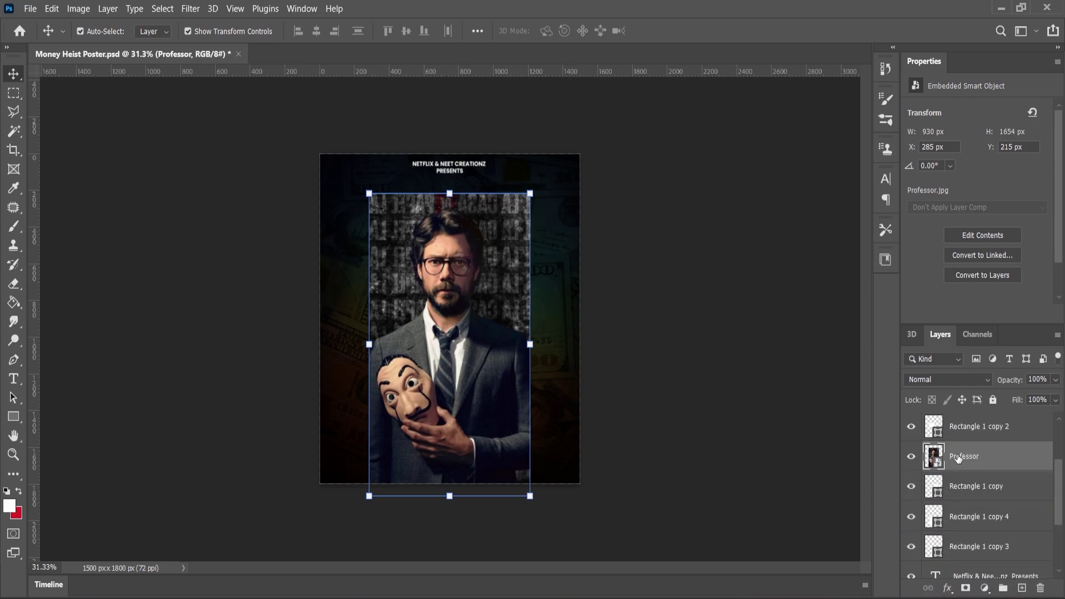
pyautogui.moveTo(958, 454); pyautogui.dragTo(1021, 588)
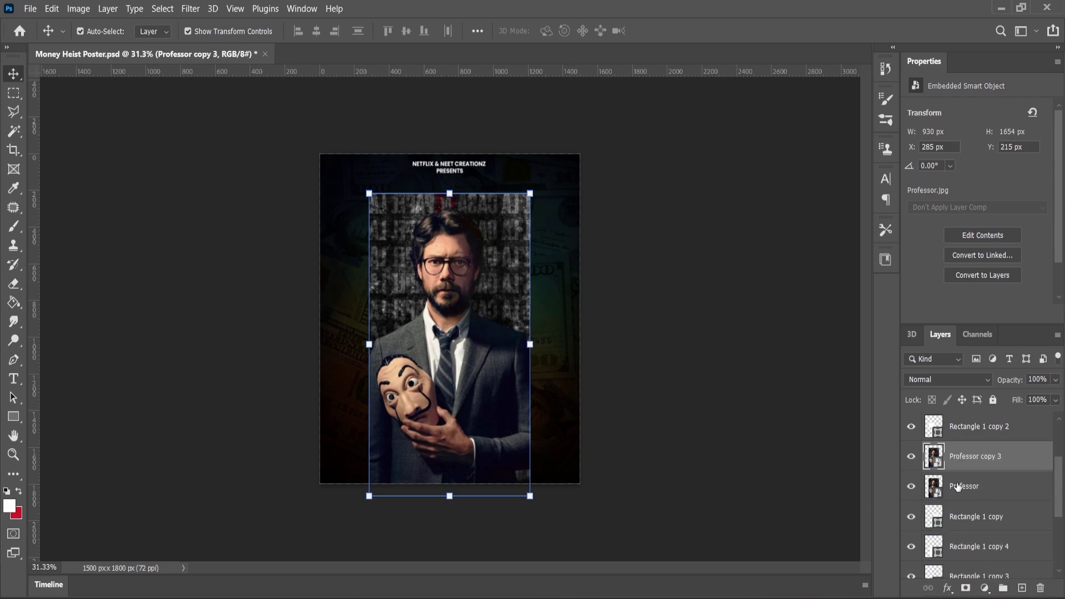
pyautogui.moveTo(957, 531); pyautogui.dragTo(958, 532)
pyautogui.scroll(-2, 965, 489)
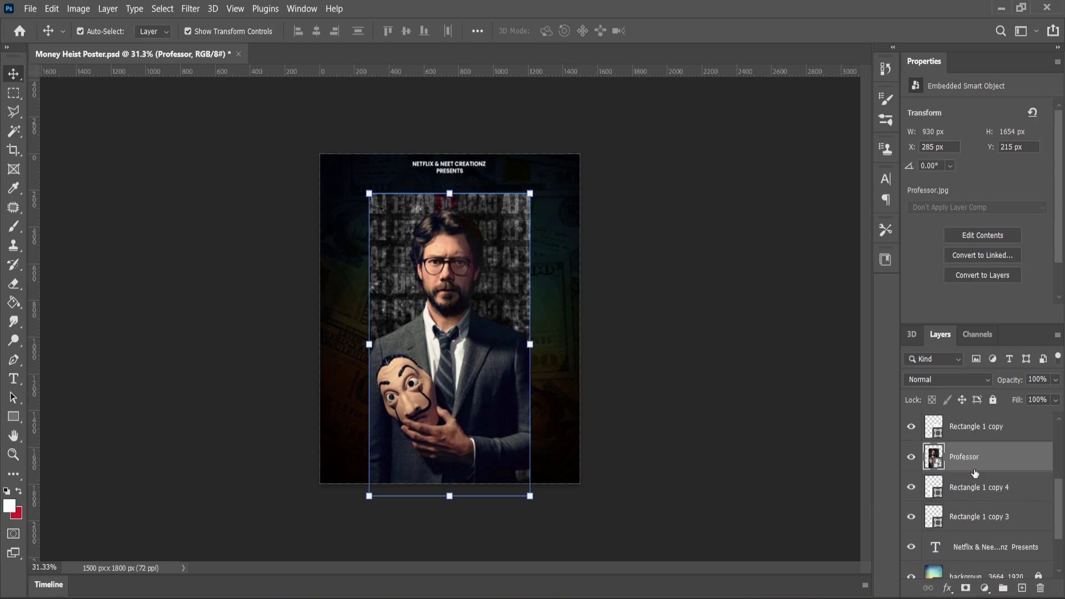
pyautogui.moveTo(955, 458); pyautogui.dragTo(1022, 587)
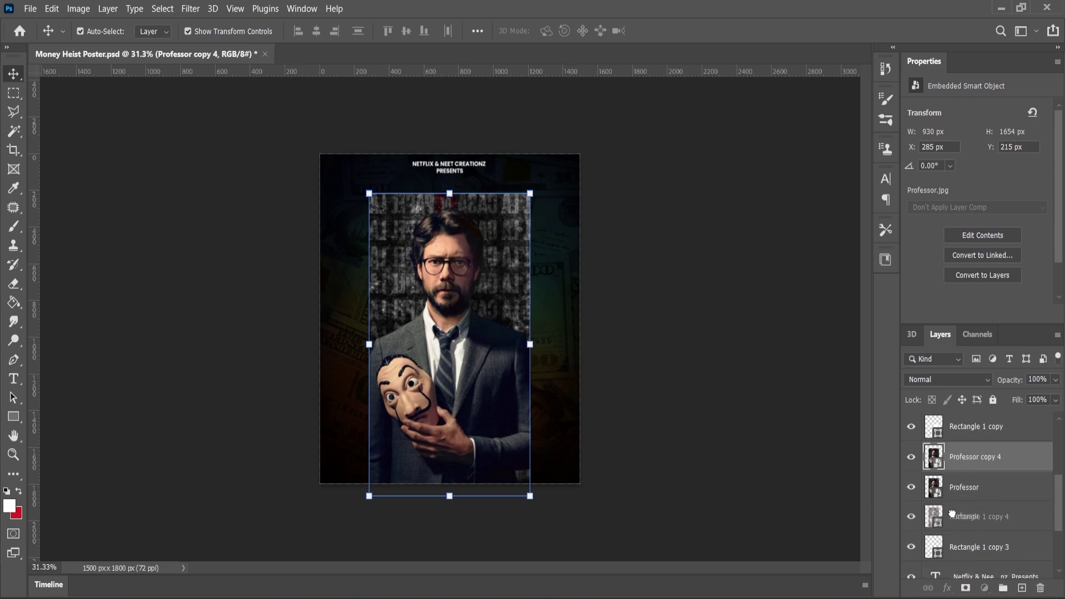
pyautogui.moveTo(949, 528); pyautogui.dragTo(950, 529)
pyautogui.scroll(-2, 968, 507)
pyautogui.scroll(7, 964, 506)
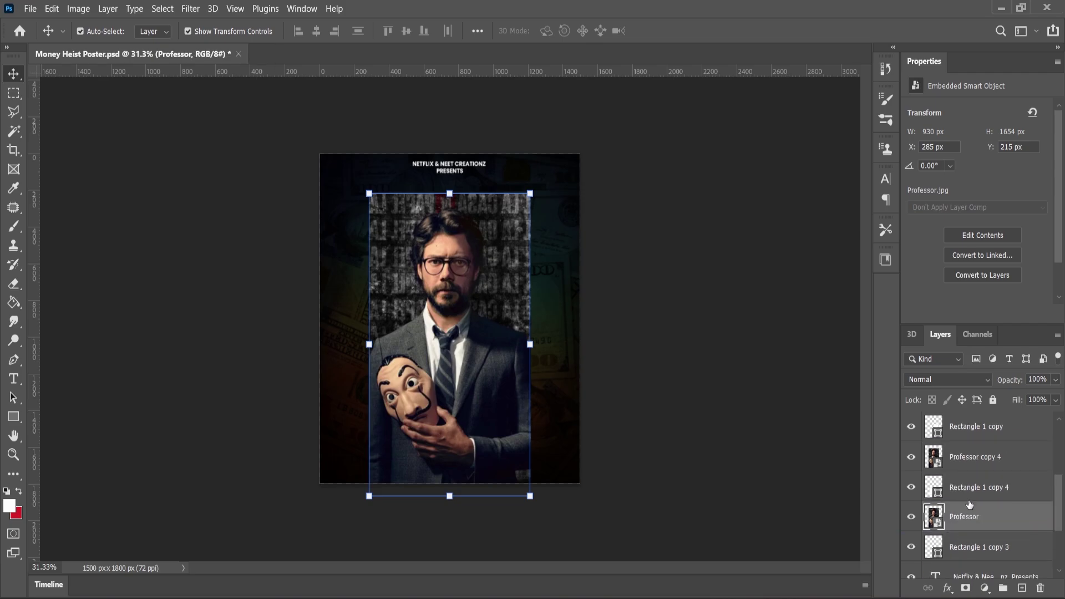
# Create clipping masks for Professor copy, Professor copy 2 and Professor copy 3 on the rectangle layers directly beneath them.
pyautogui.rightClick(964, 426)
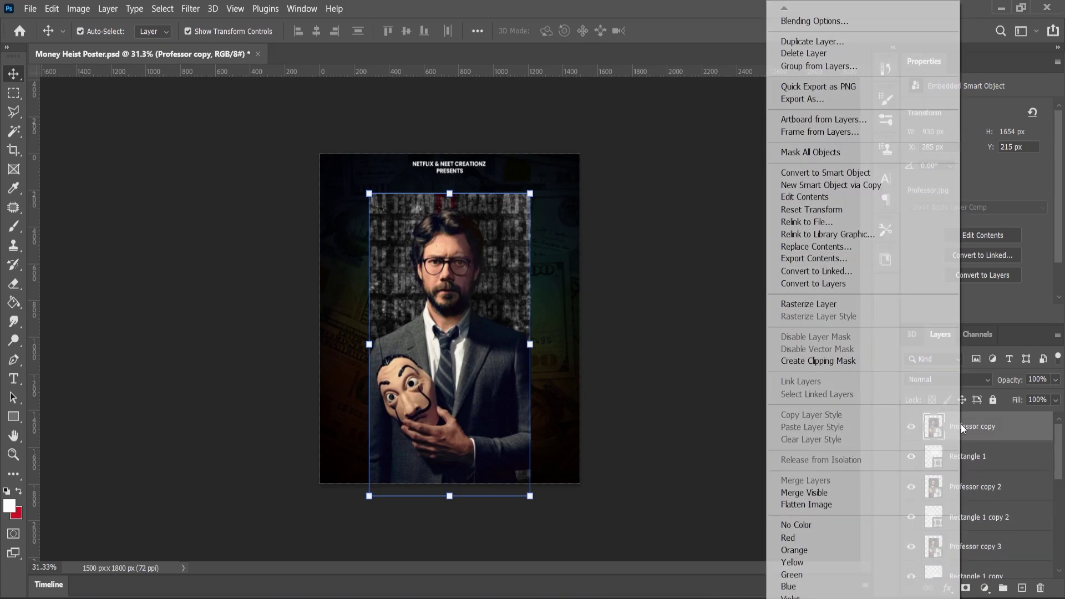
pyautogui.click(823, 362)
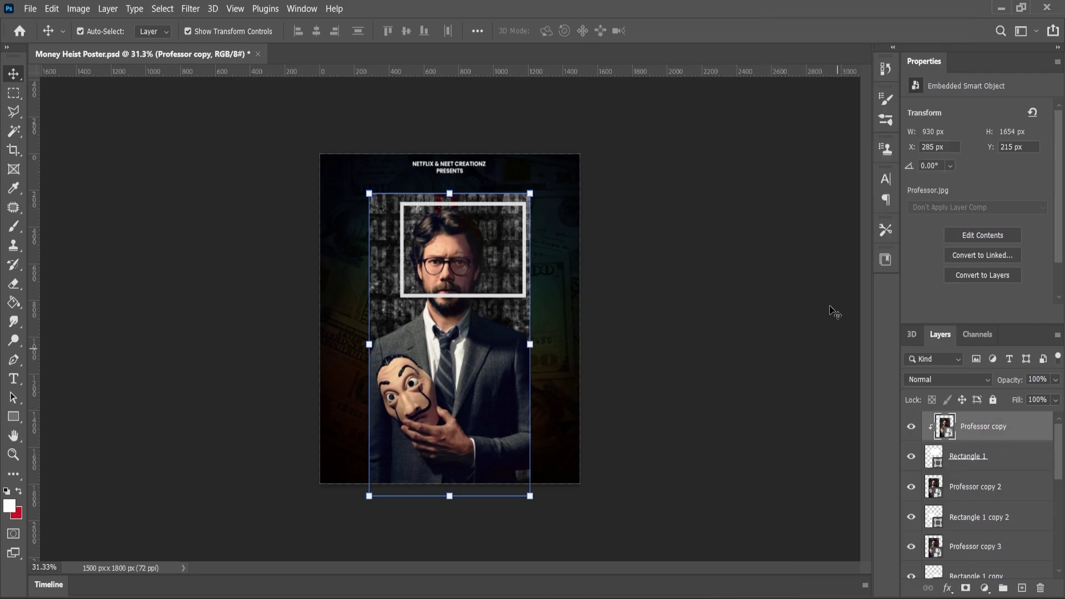
pyautogui.rightClick(972, 488)
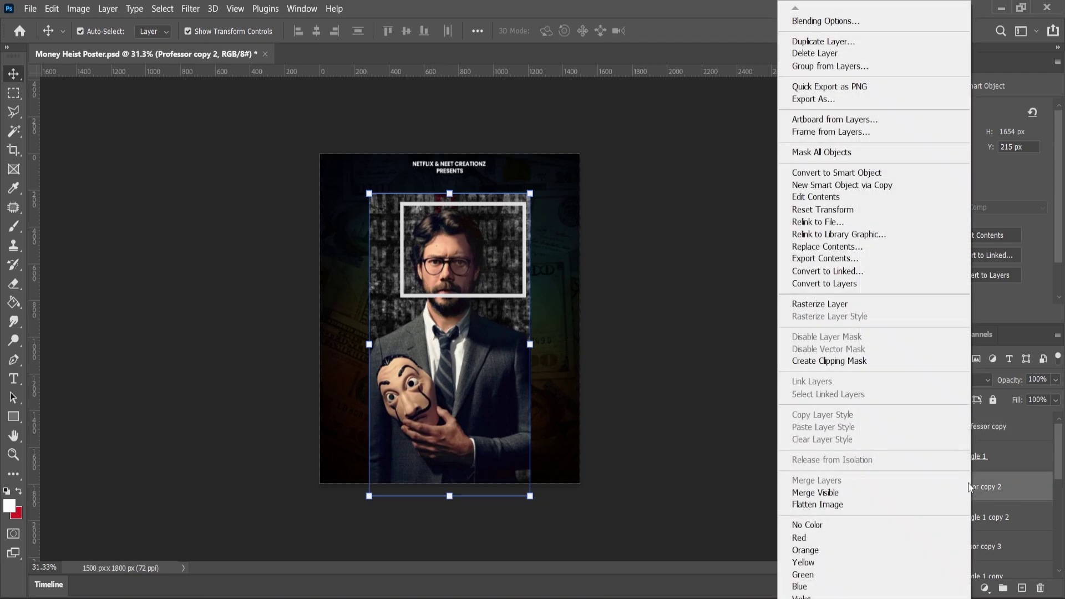
pyautogui.click(841, 361)
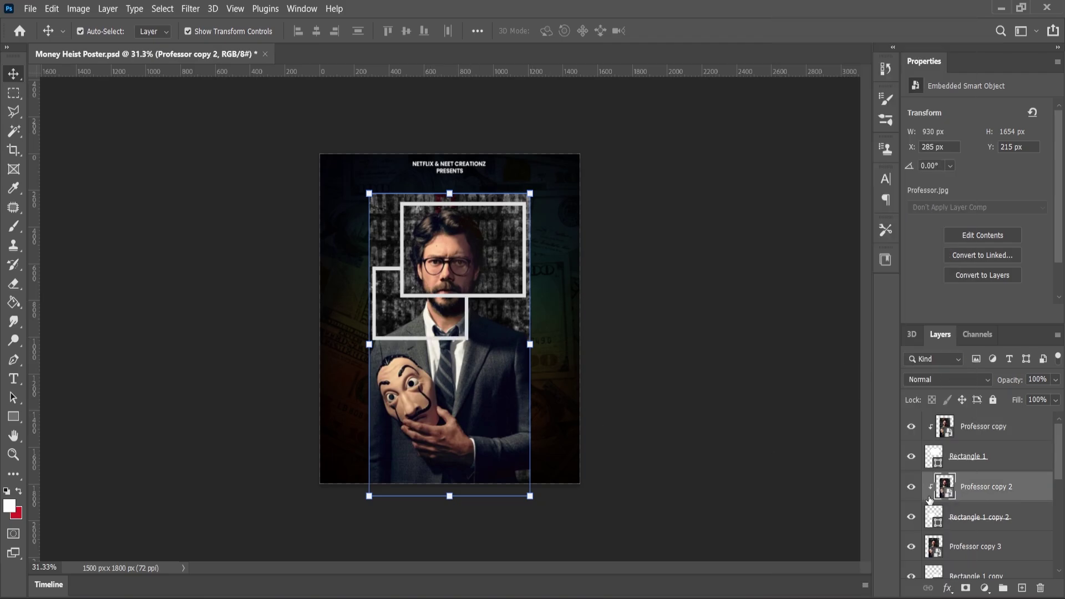
pyautogui.rightClick(966, 551)
pyautogui.click(825, 368)
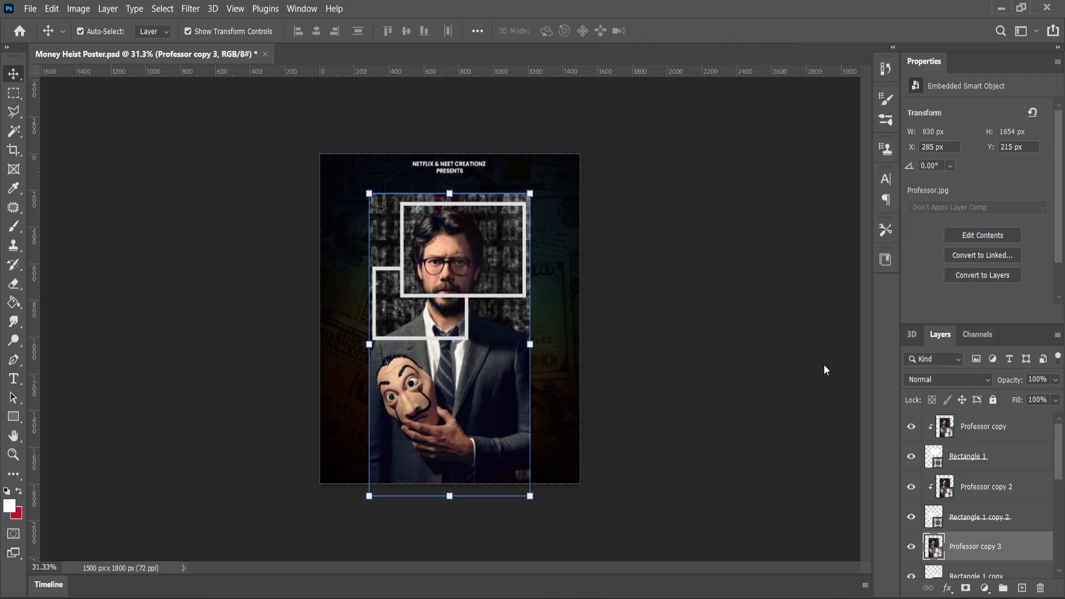
# Clip Professor copy 4 and the original Professor layer to the two tilted rectangles beneath them.
pyautogui.scroll(-2, 970, 510)
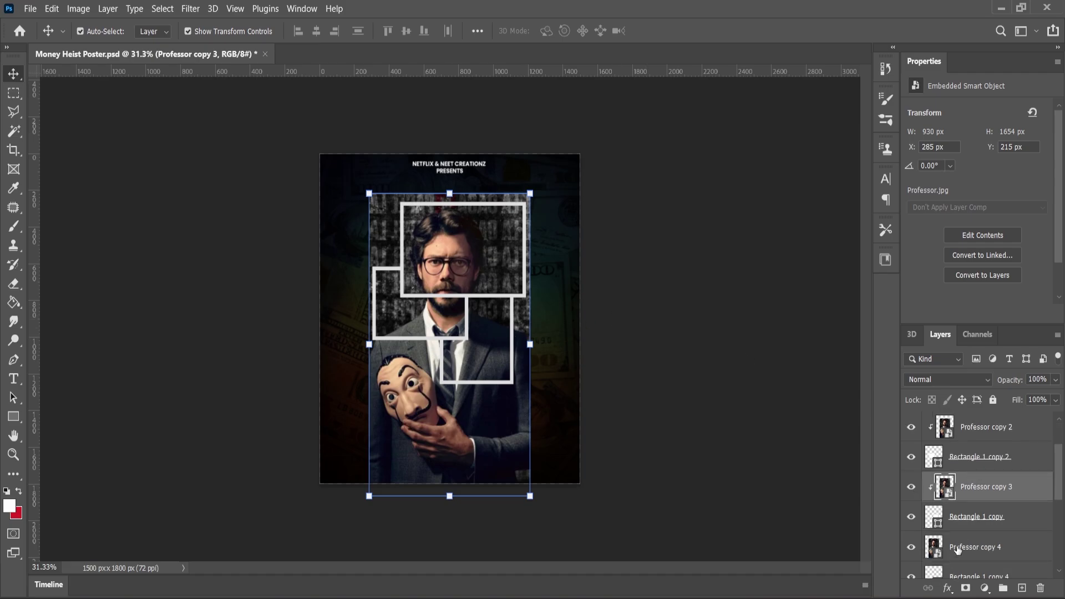
pyautogui.click(957, 548)
pyautogui.rightClick(956, 547)
pyautogui.click(808, 362)
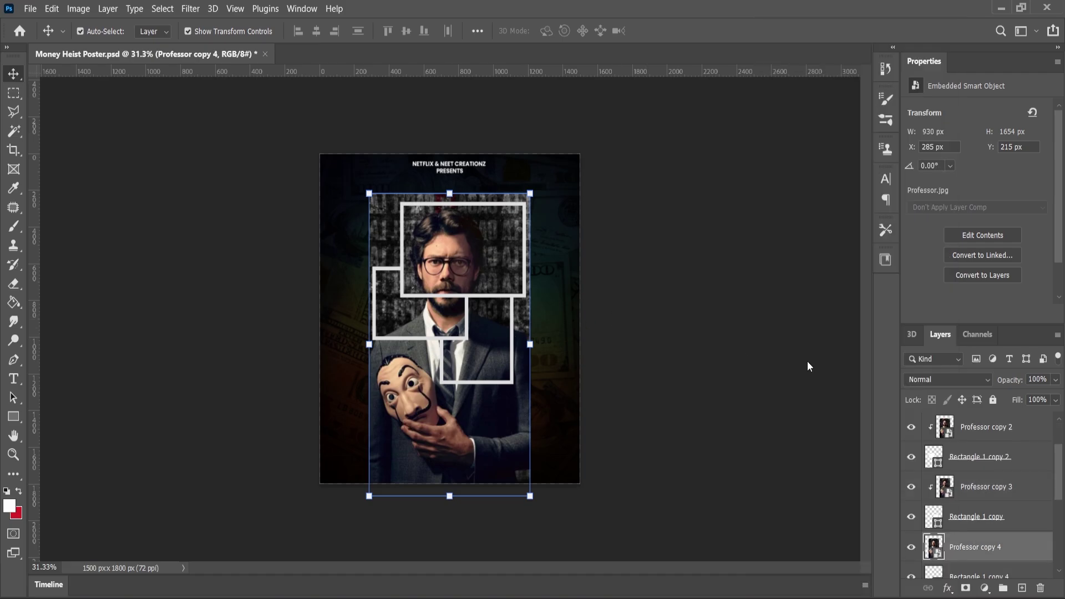
pyautogui.scroll(-2, 985, 488)
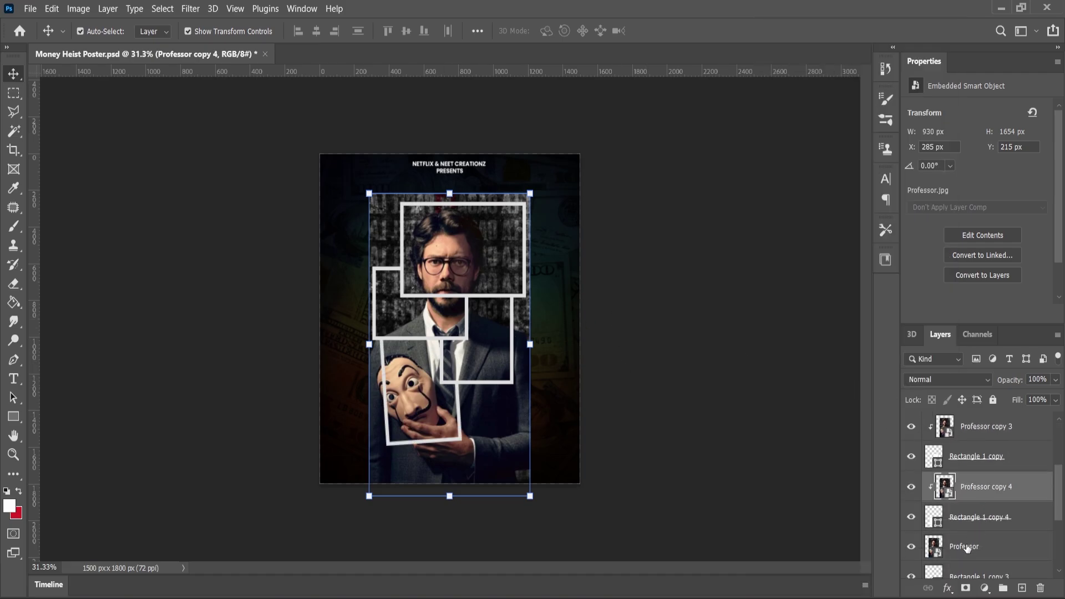
pyautogui.scroll(-1, 965, 548)
pyautogui.click(965, 519)
pyautogui.rightClick(965, 518)
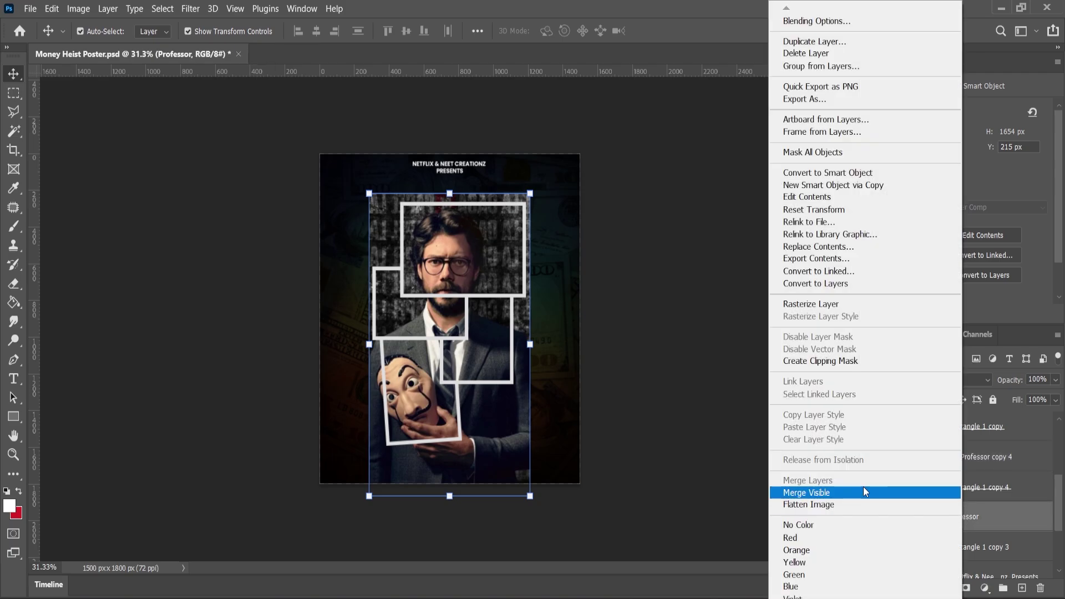
pyautogui.click(830, 362)
pyautogui.scroll(3, 479, 343)
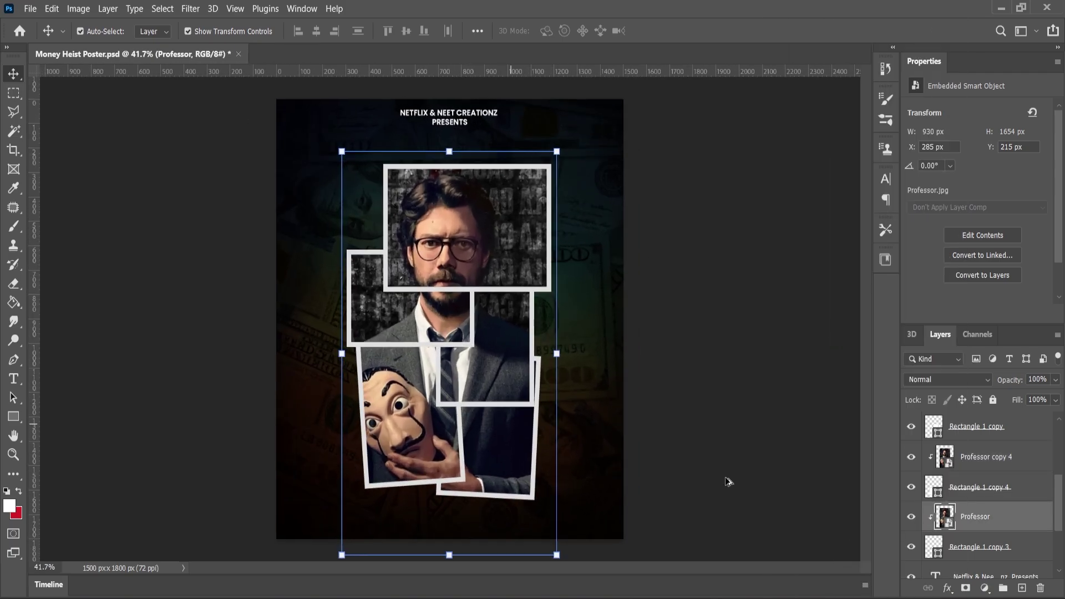
# Group all the rectangle frames and their clipped Professor layers as Main Image, checking the group by toggling its visibility.
pyautogui.scroll(5, 977, 475)
pyautogui.click(981, 434)
pyautogui.scroll(-5, 956, 517)
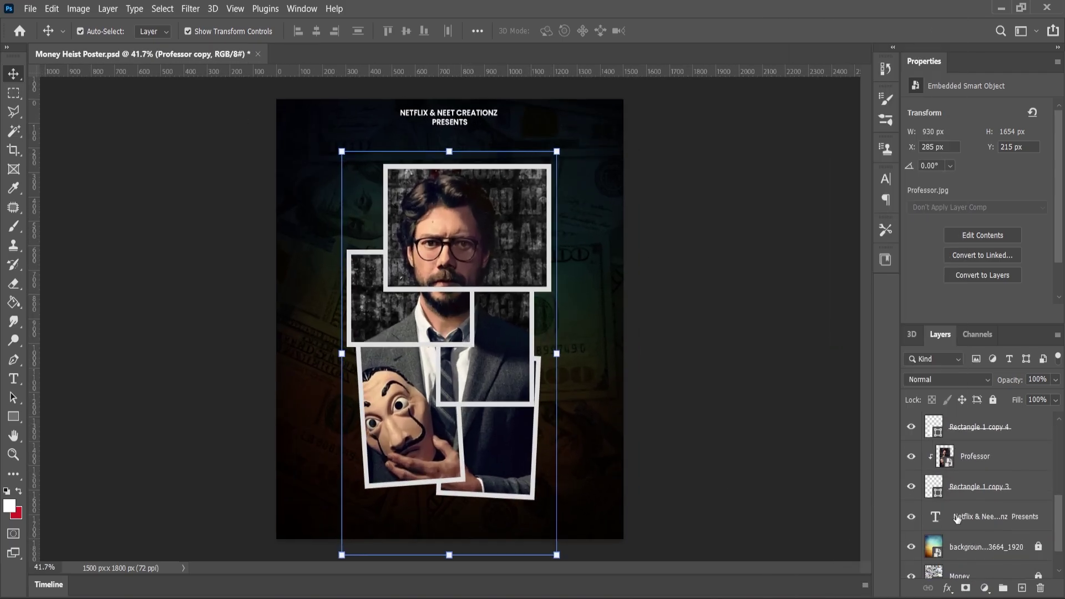
pyautogui.keyDown('shift'); pyautogui.click(975, 487); pyautogui.keyUp('shift')
pyautogui.rightClick(975, 488)
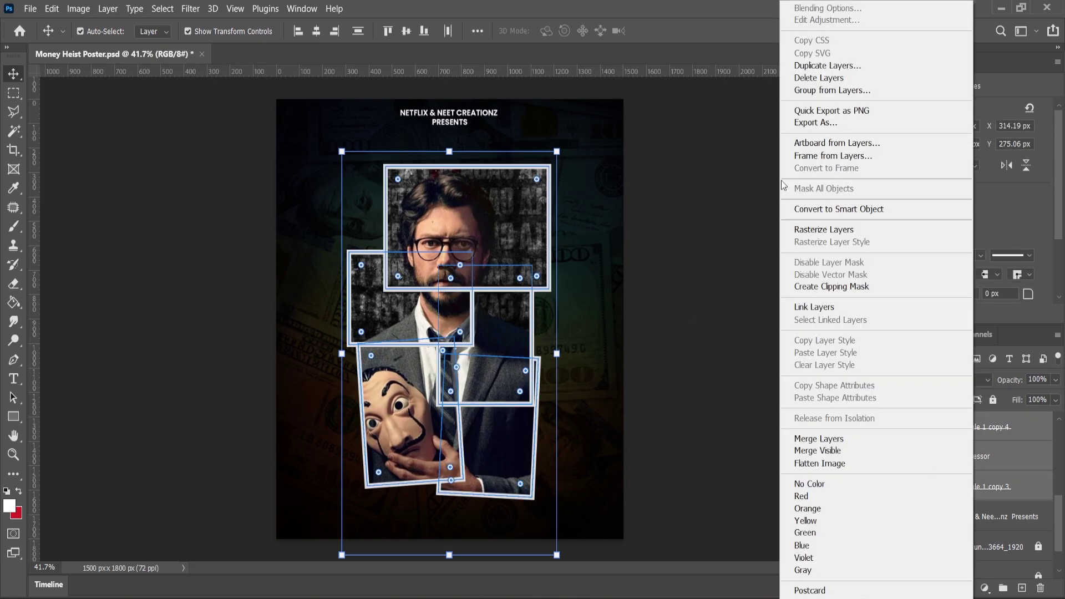
pyautogui.click(829, 90)
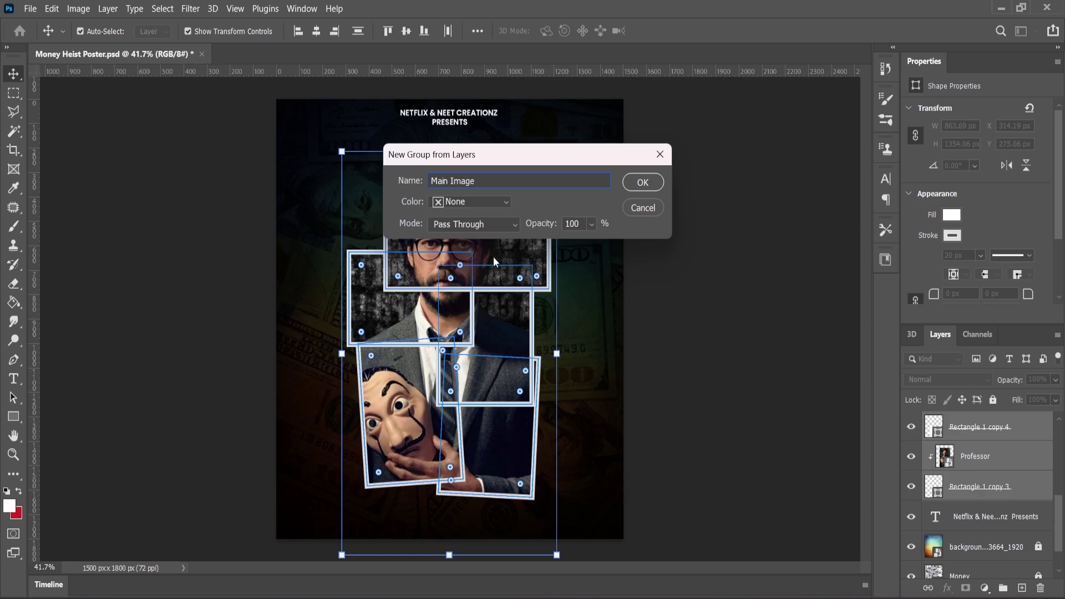
pyautogui.click(642, 183)
pyautogui.click(911, 422)
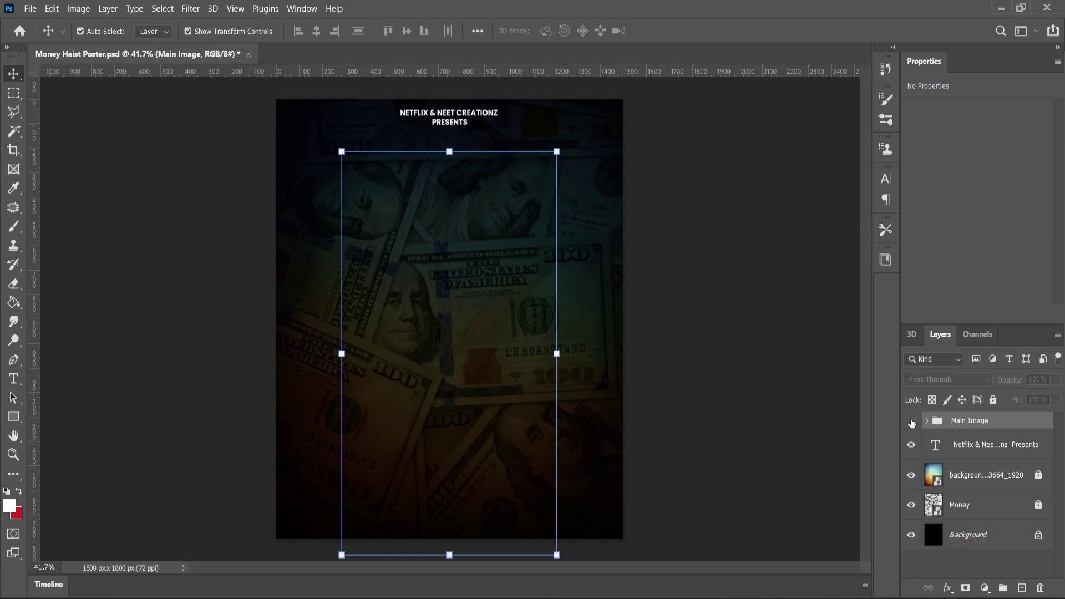
pyautogui.click(911, 421)
pyautogui.click(638, 377)
# Draw a rectangle about 397 × 332 px in the empty area beside the Professor's uppermost frame.
pyautogui.scroll(-2, 574, 356)
pyautogui.scroll(1, 578, 350)
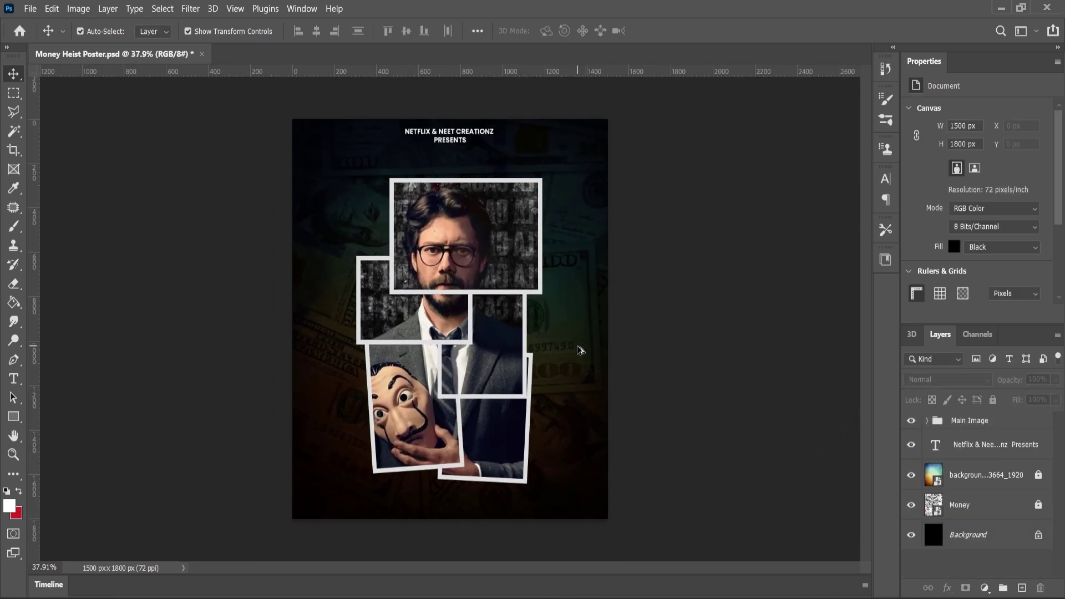
pyautogui.scroll(3, 580, 351)
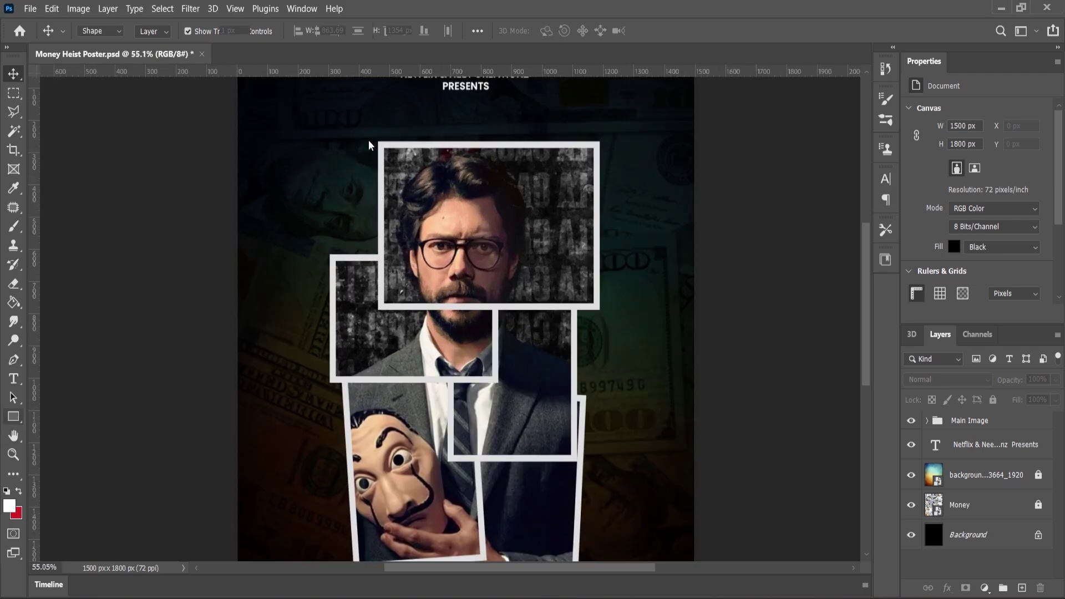
pyautogui.click(249, 138)
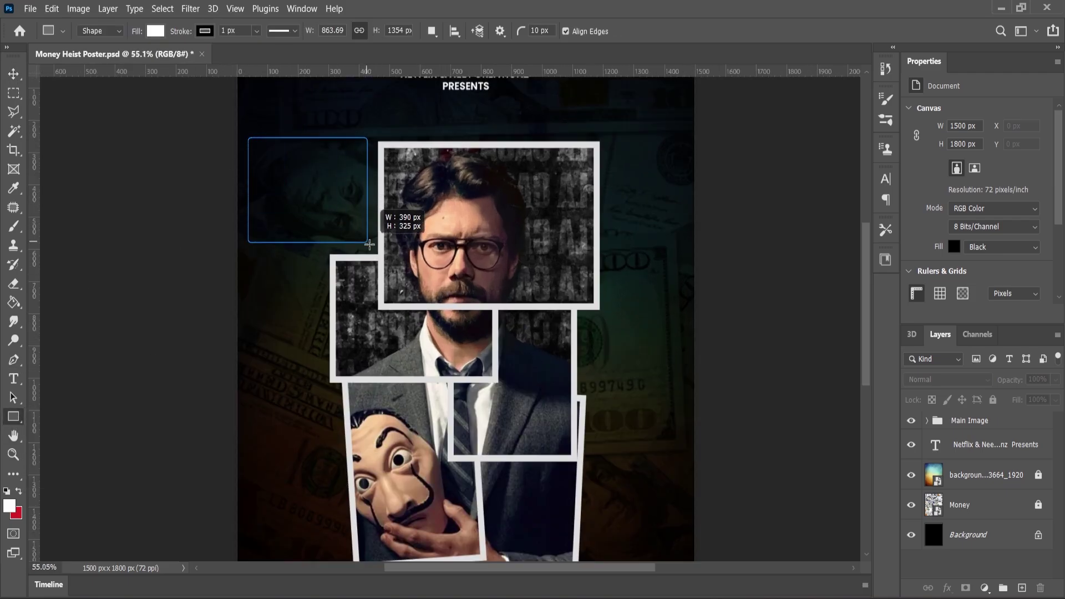
pyautogui.moveTo(370, 244); pyautogui.dragTo(371, 246)
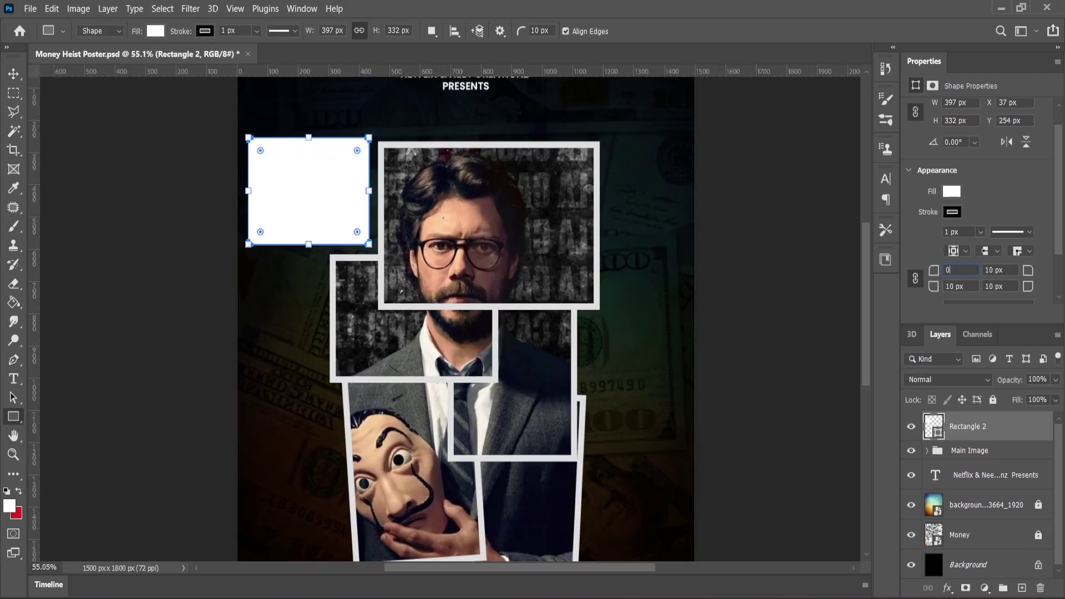
# Set the new rectangle's corner radii to 0 px and give it a light grey stroke of 17.25 px.
pyautogui.click(952, 213)
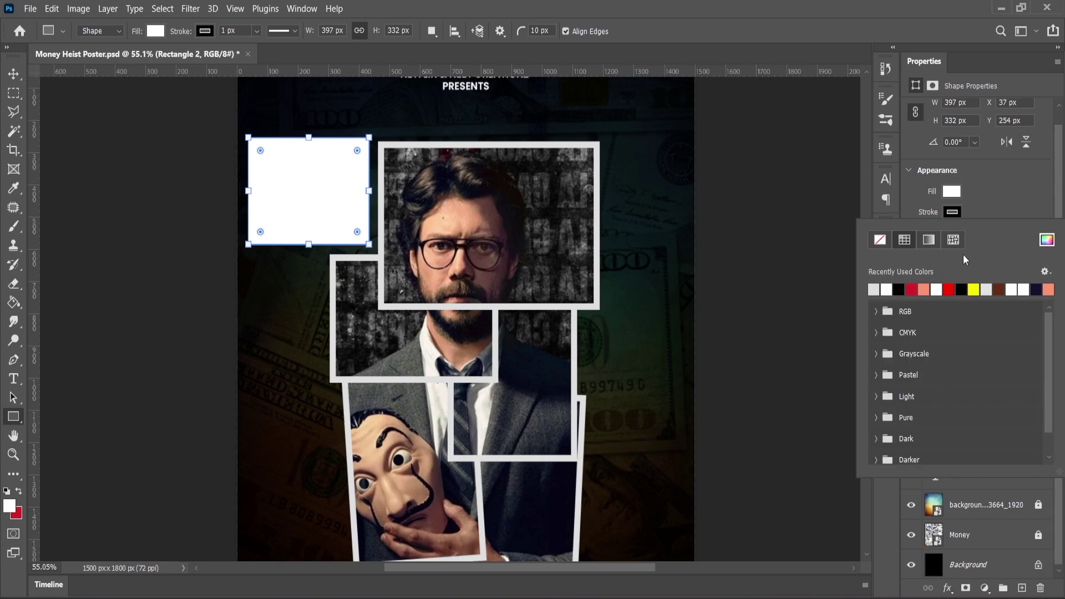
pyautogui.click(985, 290)
pyautogui.click(996, 201)
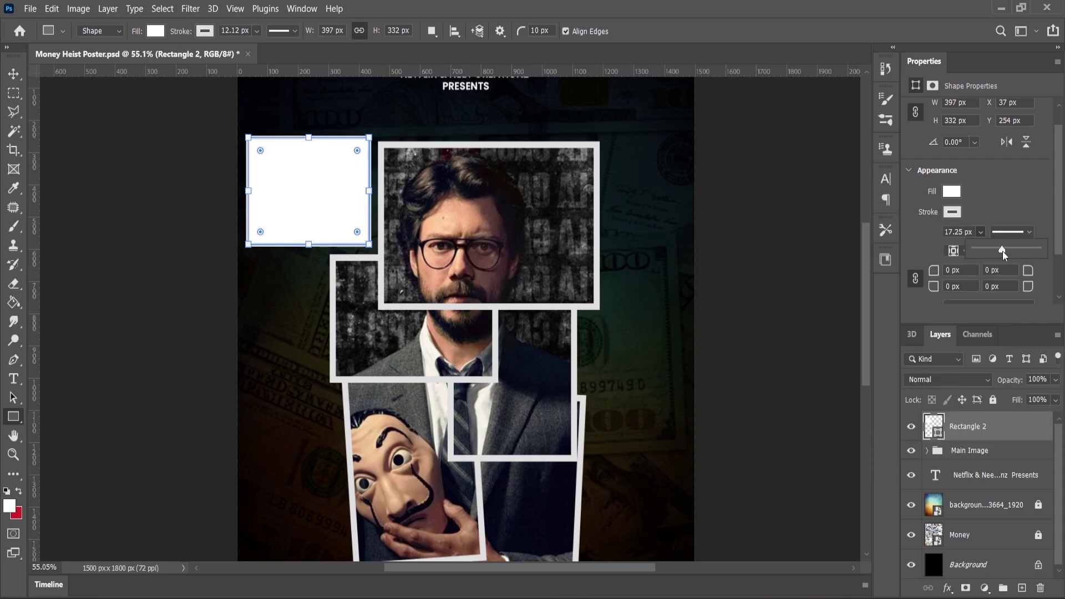
pyautogui.click(69, 151)
# Reduce Rectangle 2's height to about 304 px by lowering its upper edge, and set its stroke width to 12.76 px.
pyautogui.scroll(3, 309, 169)
pyautogui.click(314, 161)
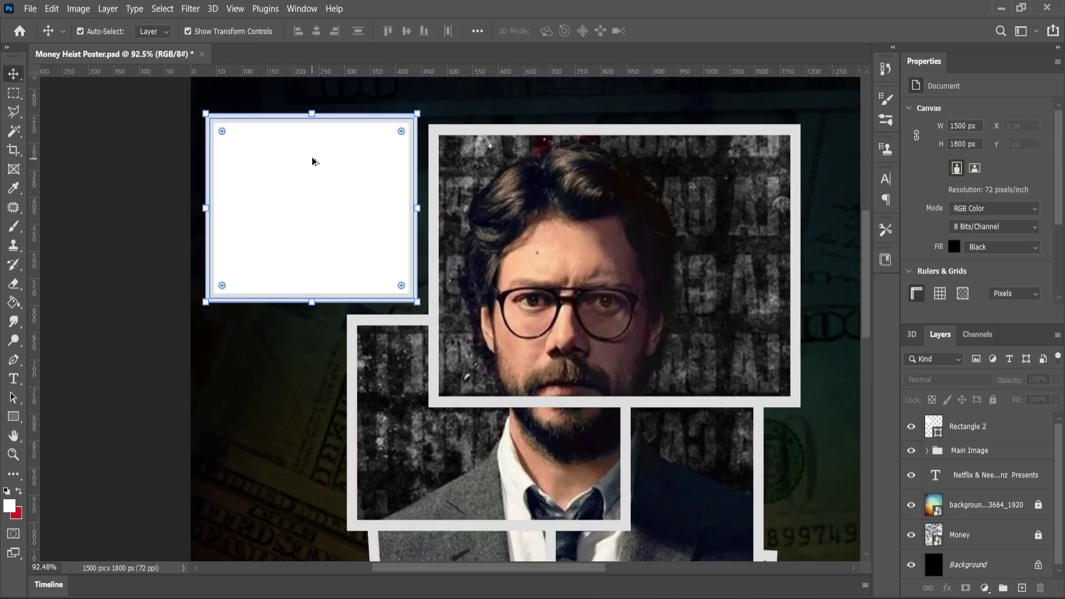
pyautogui.moveTo(312, 113); pyautogui.dragTo(313, 124)
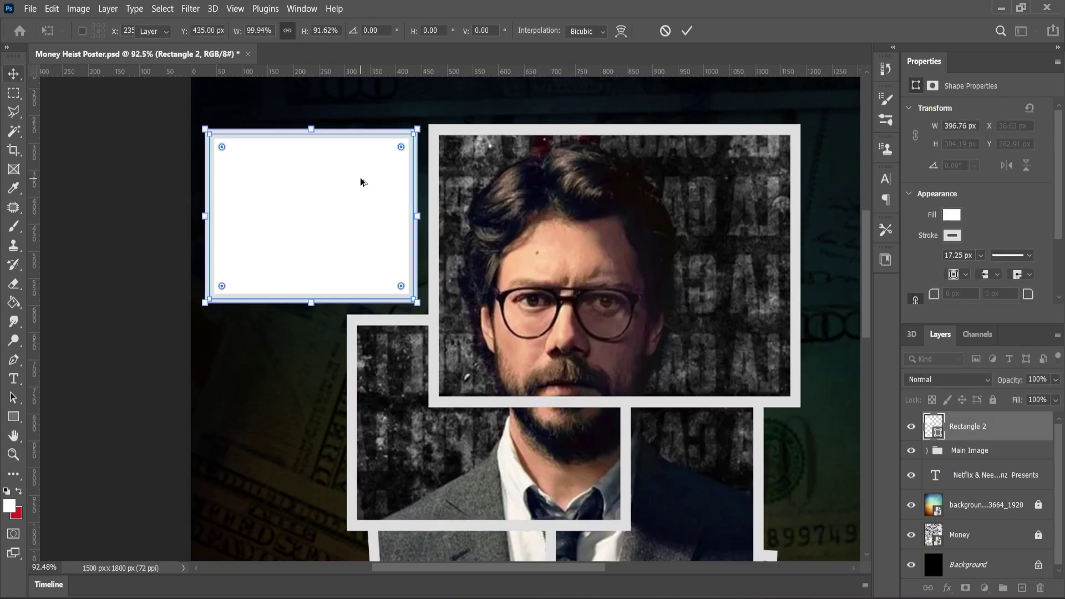
pyautogui.scroll(3, 360, 178)
pyautogui.moveTo(362, 177); pyautogui.dragTo(362, 171)
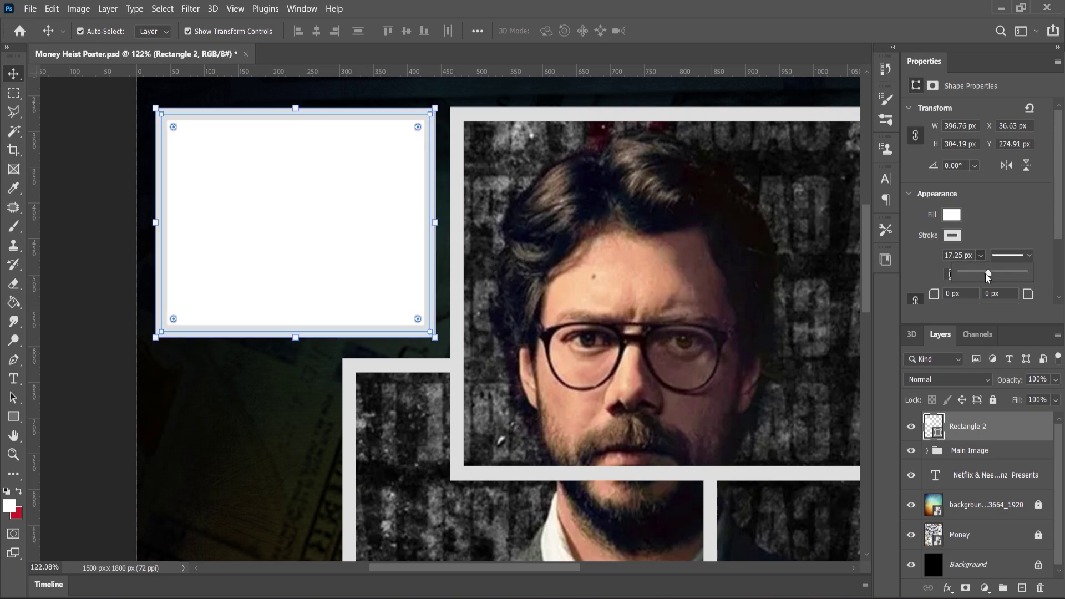
pyautogui.moveTo(987, 273); pyautogui.dragTo(980, 274)
pyautogui.click(109, 238)
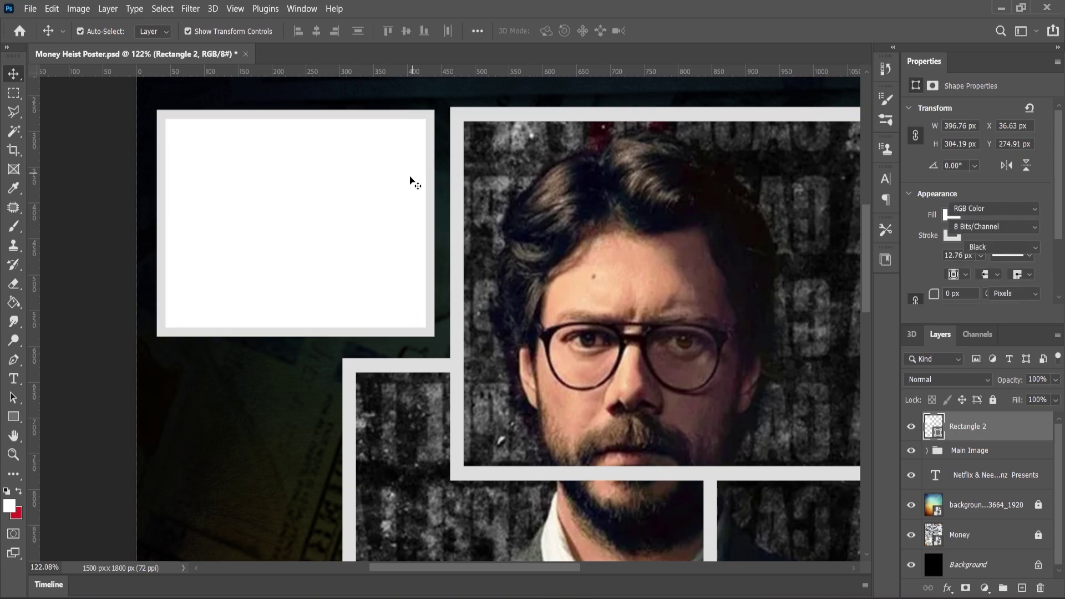
# Duplicate Rectangle 2 and move the copy straight down so it overlaps the original's lower part.
pyautogui.scroll(-4, 410, 176)
pyautogui.click(355, 202)
pyautogui.moveTo(998, 425); pyautogui.dragTo(1022, 587)
pyautogui.scroll(-3, 374, 198)
pyautogui.moveTo(369, 216); pyautogui.dragTo(368, 305)
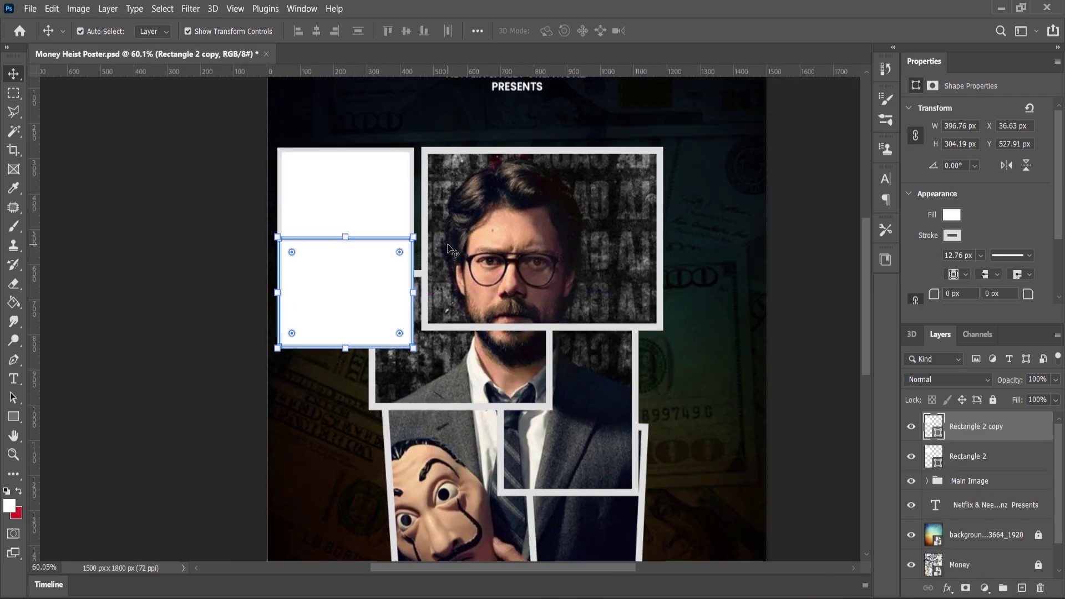
# Rotate Rectangle 2 copy to portrait, shift it down toward the poster's edge and tilt it to about -95°.
pyautogui.moveTo(424, 226); pyautogui.dragTo(291, 224)
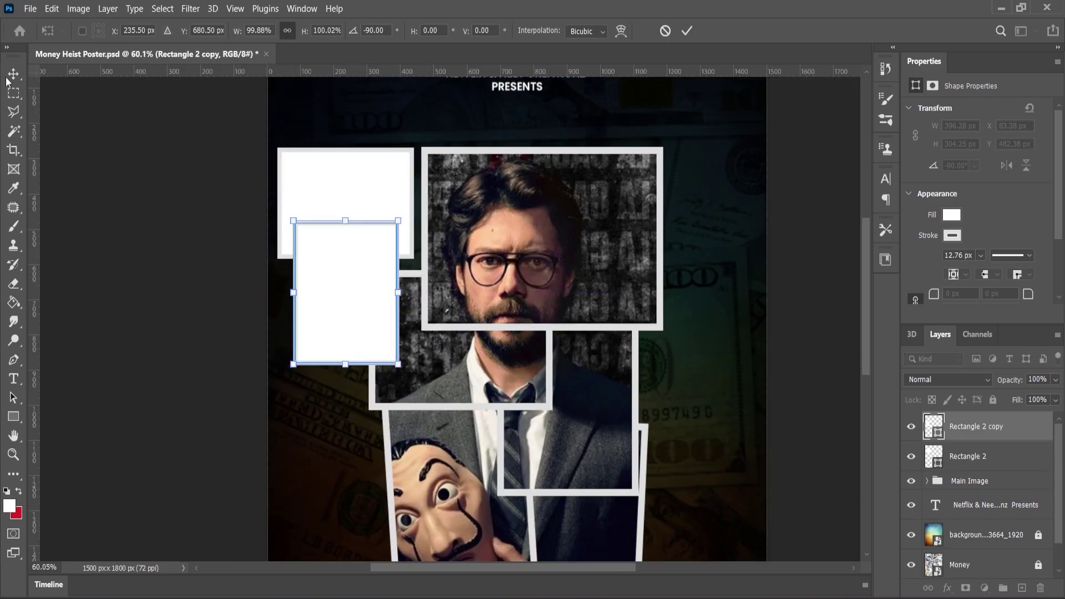
pyautogui.click(11, 77)
pyautogui.scroll(3, 323, 302)
pyautogui.moveTo(343, 290); pyautogui.dragTo(324, 332)
pyautogui.moveTo(415, 227); pyautogui.dragTo(407, 217)
pyautogui.click(13, 75)
pyautogui.click(130, 163)
pyautogui.scroll(-7, 392, 257)
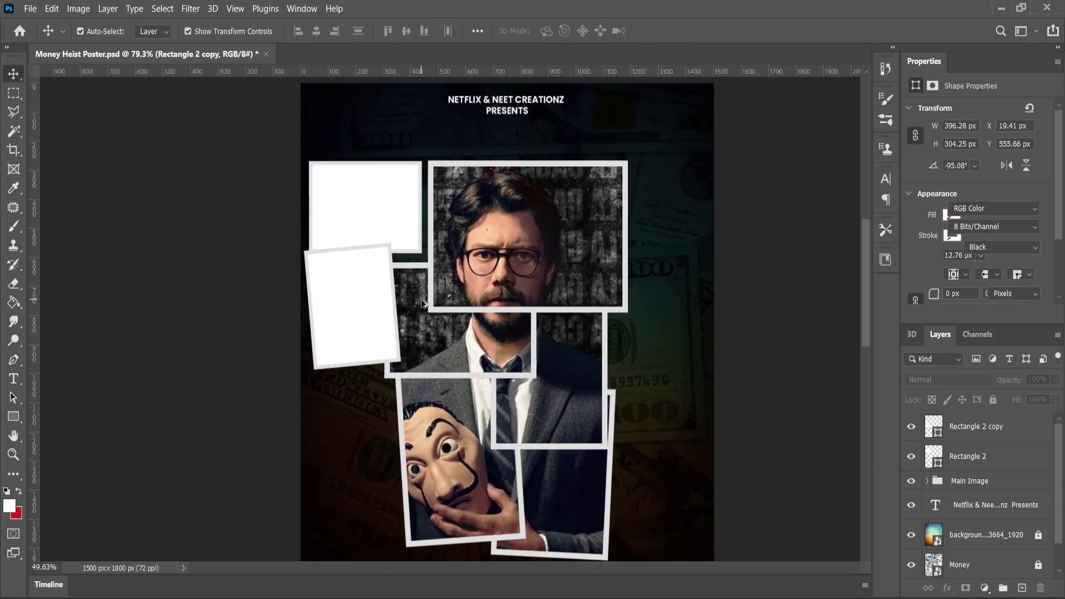
# Move Rectangle 2 and Rectangle 2 copy beneath the Main Image group in the layer order.
pyautogui.click(977, 454)
pyautogui.keyDown('shift'); pyautogui.click(977, 430); pyautogui.keyUp('shift')
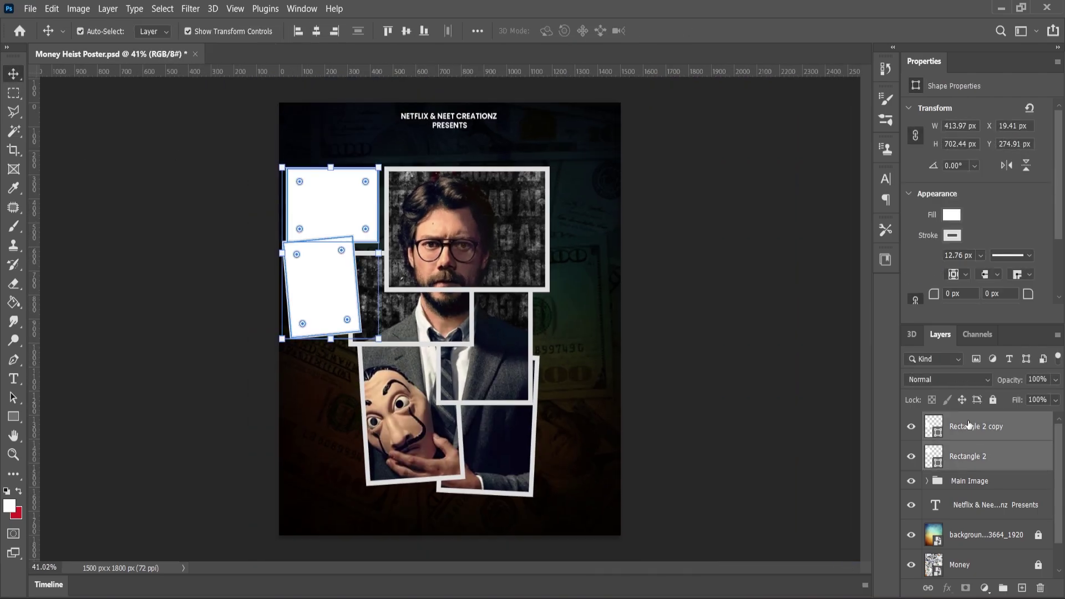
pyautogui.moveTo(963, 500); pyautogui.dragTo(965, 506)
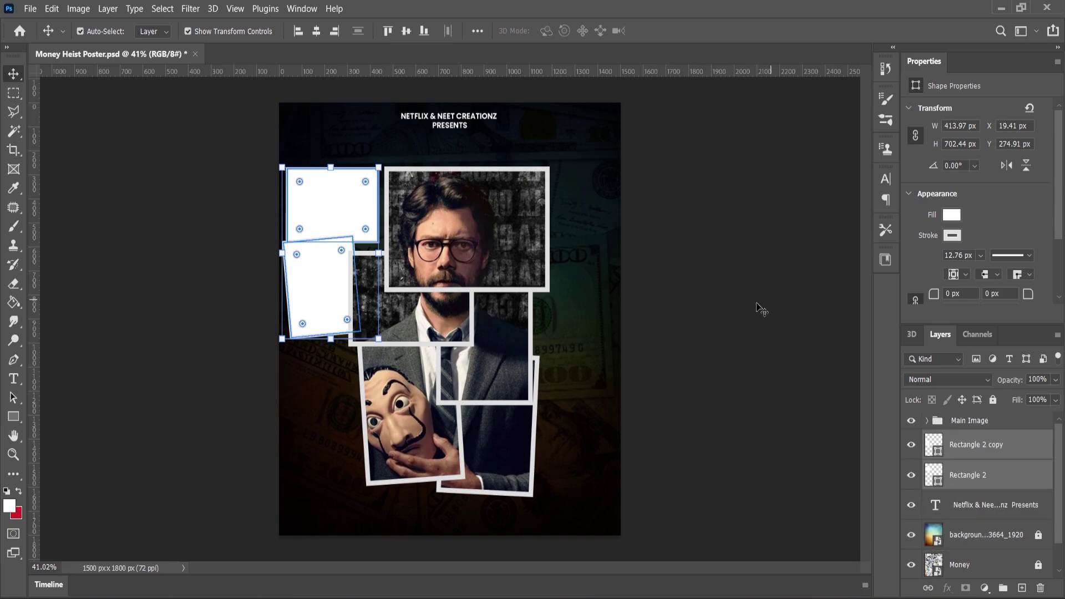
pyautogui.scroll(2, 323, 296)
pyautogui.click(246, 302)
# Try to stretch the tilted Rectangle 2 copy downward to about 598 px tall.
pyautogui.click(298, 307)
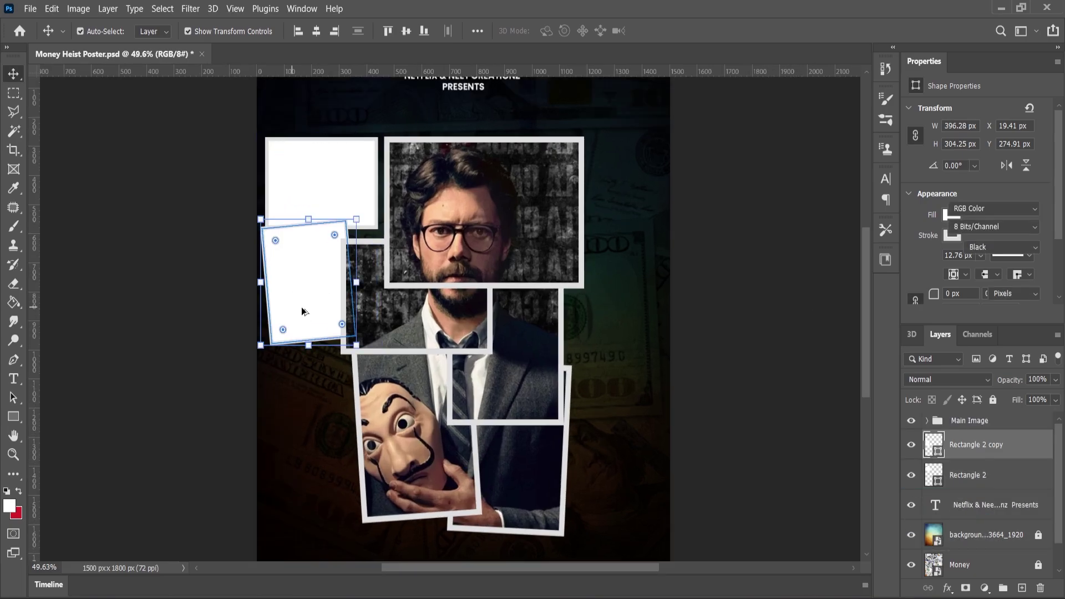
pyautogui.scroll(1, 302, 310)
pyautogui.moveTo(311, 355); pyautogui.dragTo(312, 407)
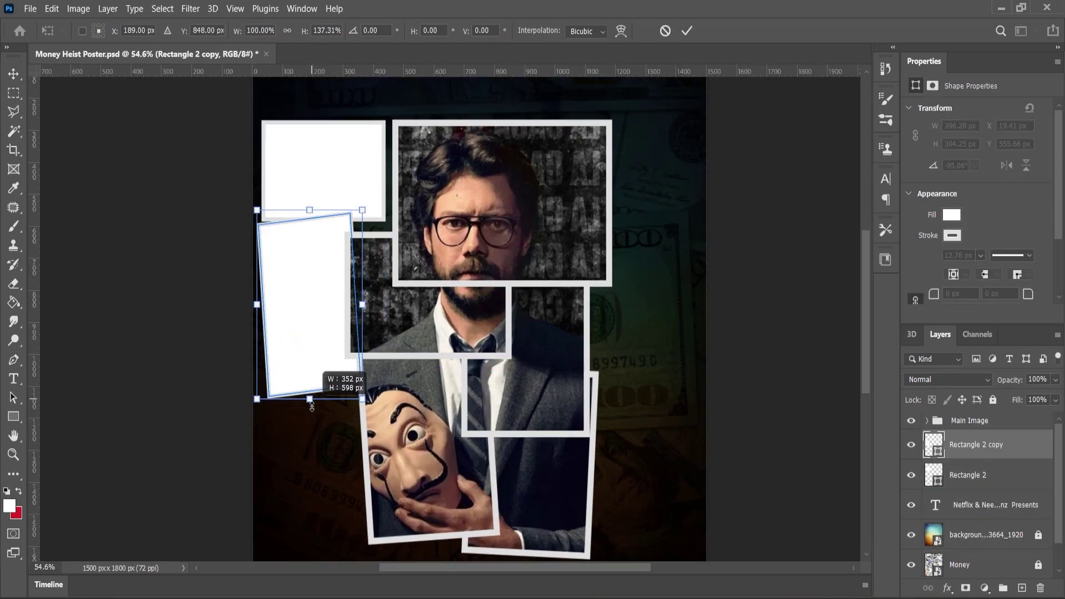
pyautogui.press('Return')
pyautogui.scroll(1, 312, 310)
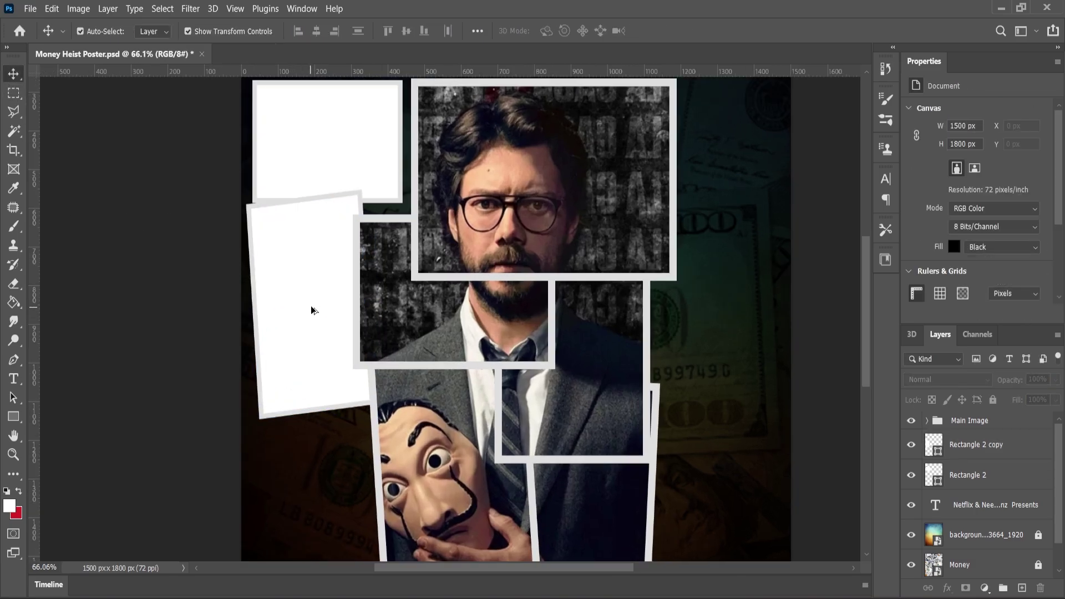
pyautogui.hotkey('ctrl', 'z')
pyautogui.keyDown('ctrl'); pyautogui.click(317, 235); pyautogui.keyUp('ctrl')
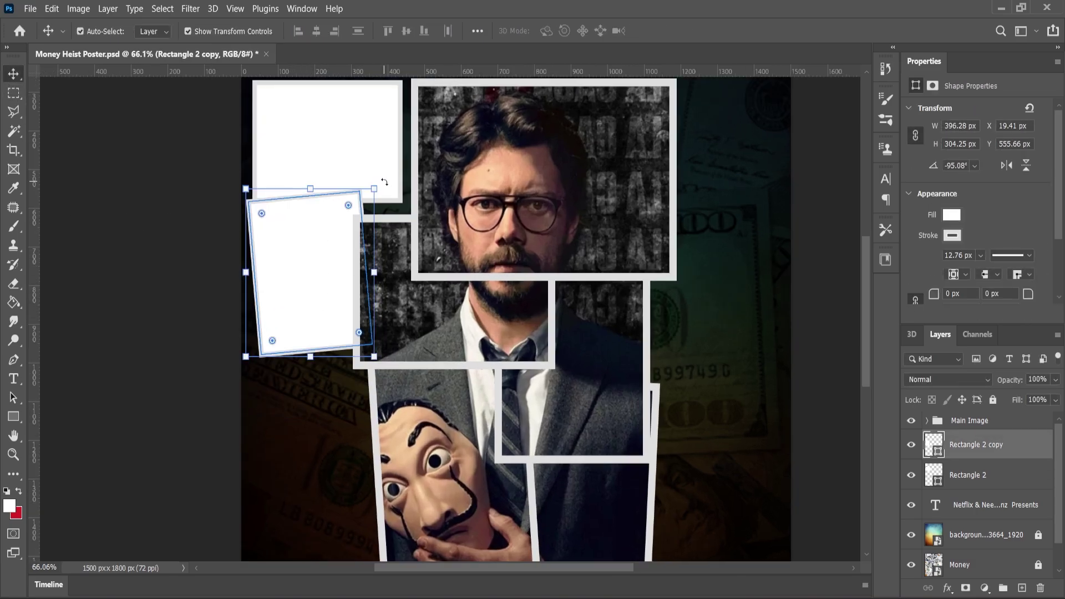
pyautogui.click(389, 188)
pyautogui.moveTo(389, 188)
pyautogui.mouseDown()
pyautogui.moveTo(394, 202)
pyautogui.moveTo(385, 189)
pyautogui.mouseUp()
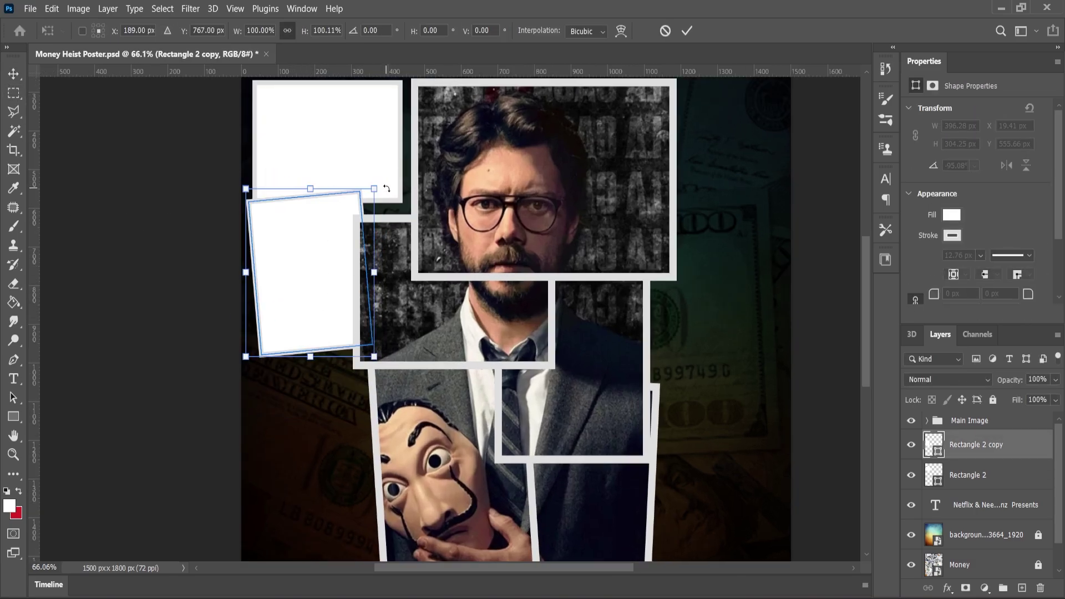
pyautogui.scroll(3, 362, 188)
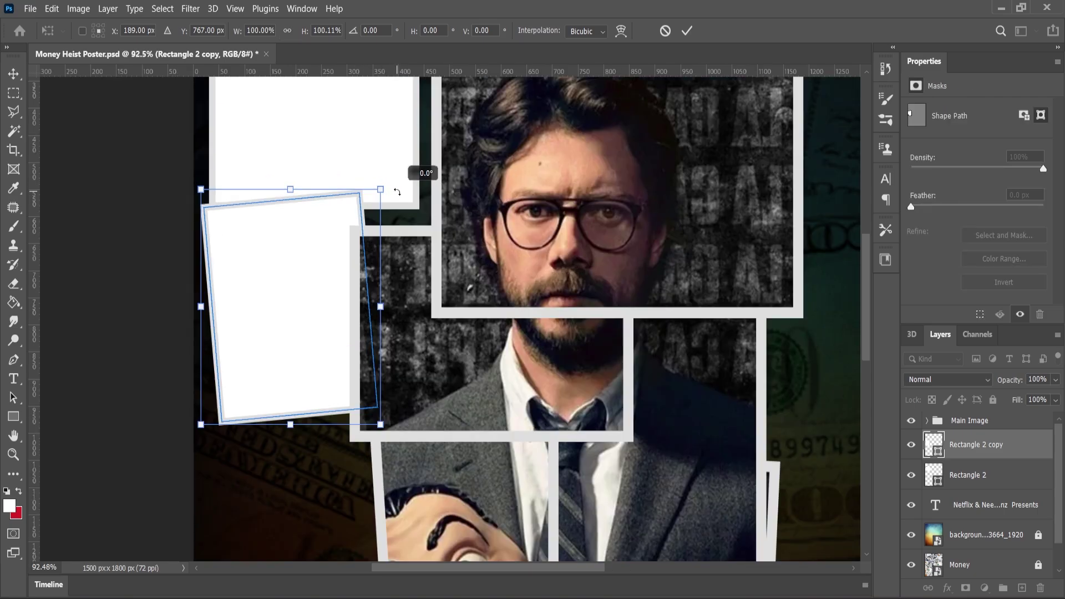
pyautogui.scroll(3, 320, 215)
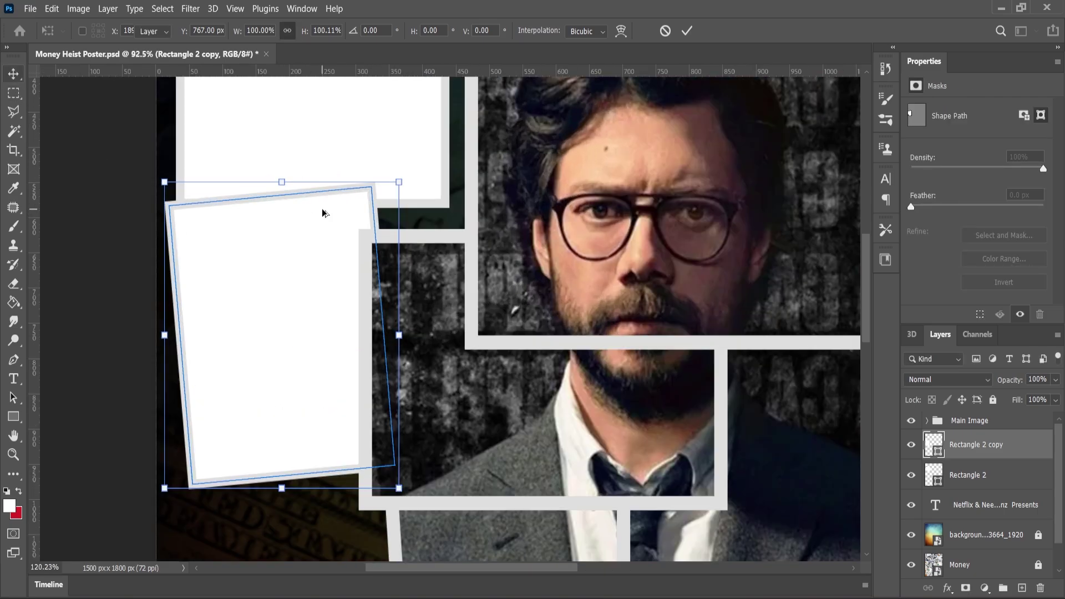
pyautogui.press('Escape')
# Rotate Rectangle 2 copy nearly upright by 5.60° and stretch it downward to about 131% of its height.
pyautogui.moveTo(409, 179); pyautogui.dragTo(424, 191)
pyautogui.click(12, 77)
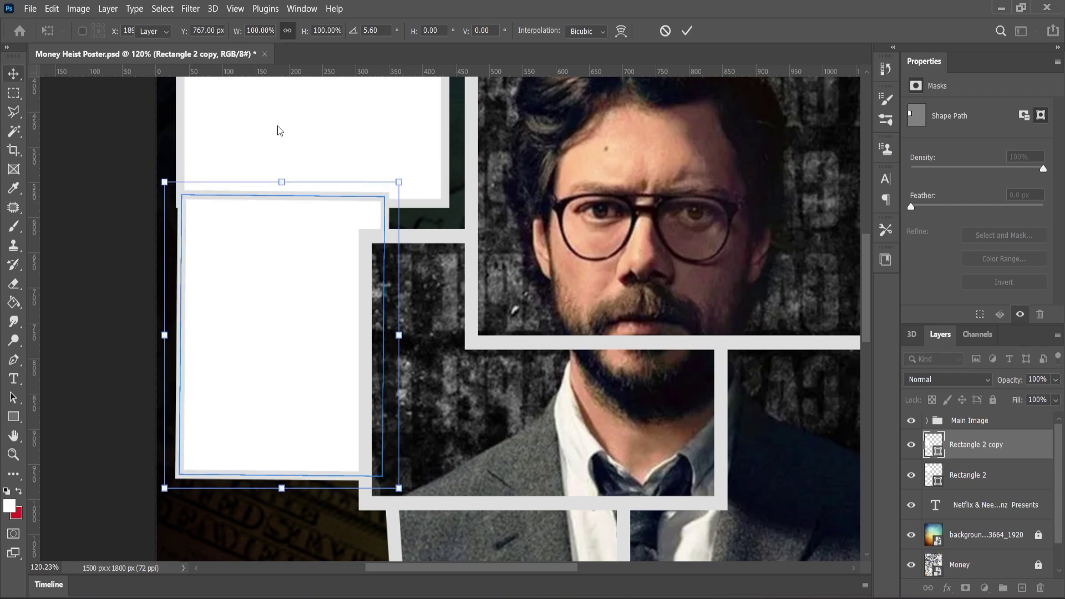
pyautogui.scroll(-5, 293, 249)
pyautogui.moveTo(289, 401); pyautogui.dragTo(291, 458)
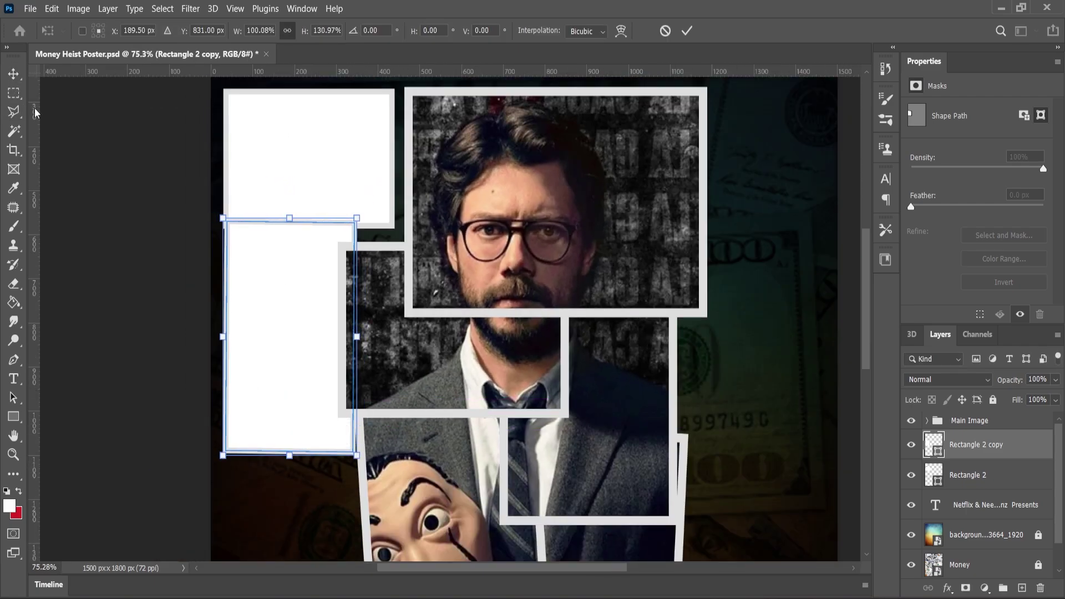
pyautogui.scroll(3, 342, 232)
pyautogui.press('Return')
# Tilt the lengthened Rectangle 2 copy back by -5.56°.
pyautogui.moveTo(374, 213); pyautogui.dragTo(360, 203)
pyautogui.press('Return')
pyautogui.click(151, 191)
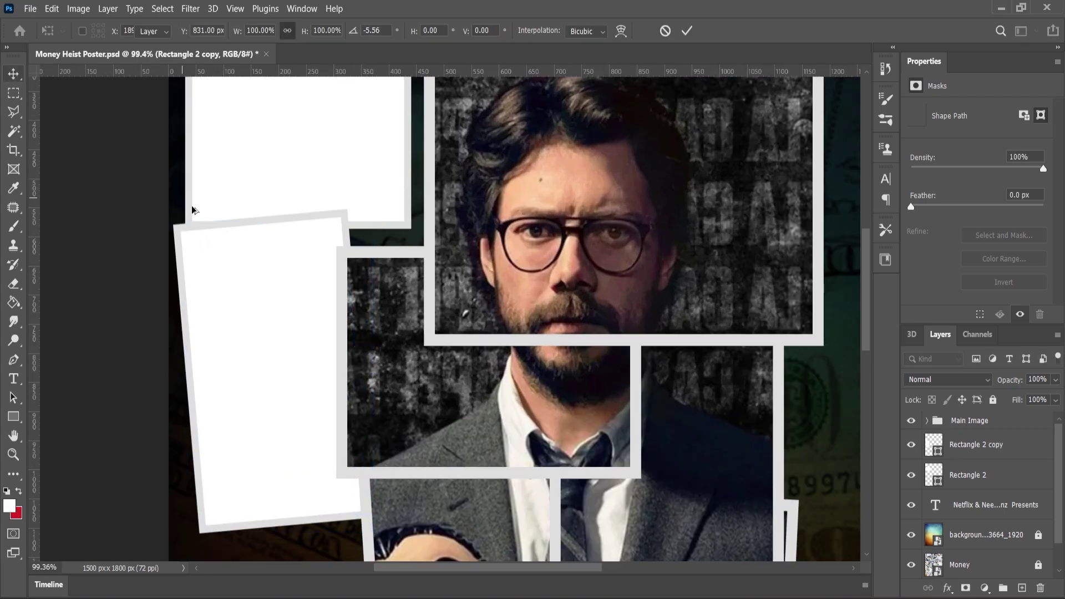
# Shift Rectangle 2 to X 42.63 px and place its layer above Rectangle 2 copy.
pyautogui.scroll(-5, 240, 237)
pyautogui.scroll(-3, 340, 311)
pyautogui.scroll(8, 327, 213)
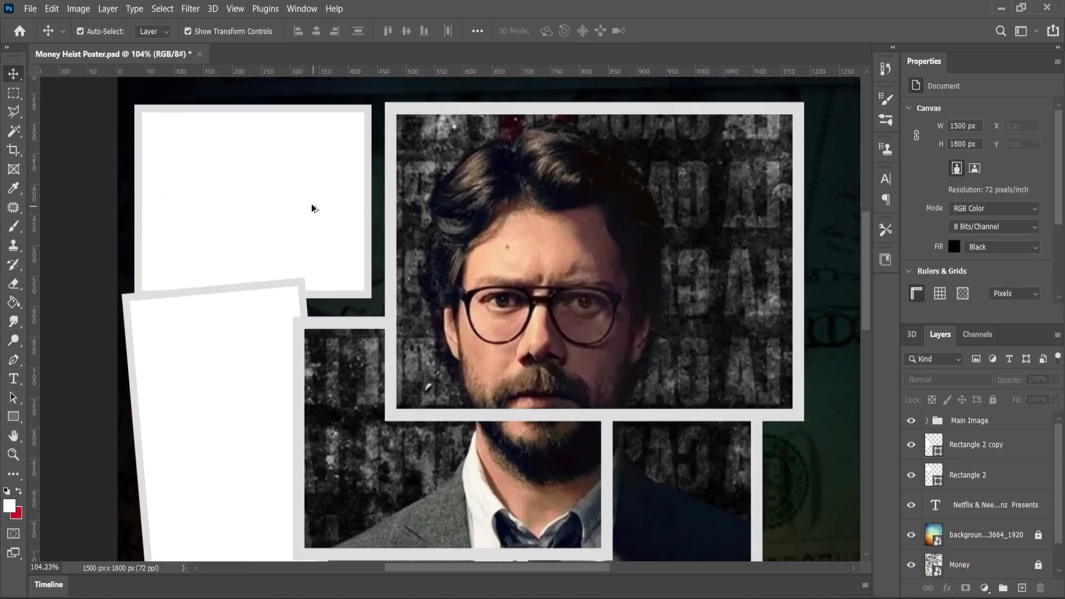
pyautogui.click(318, 207)
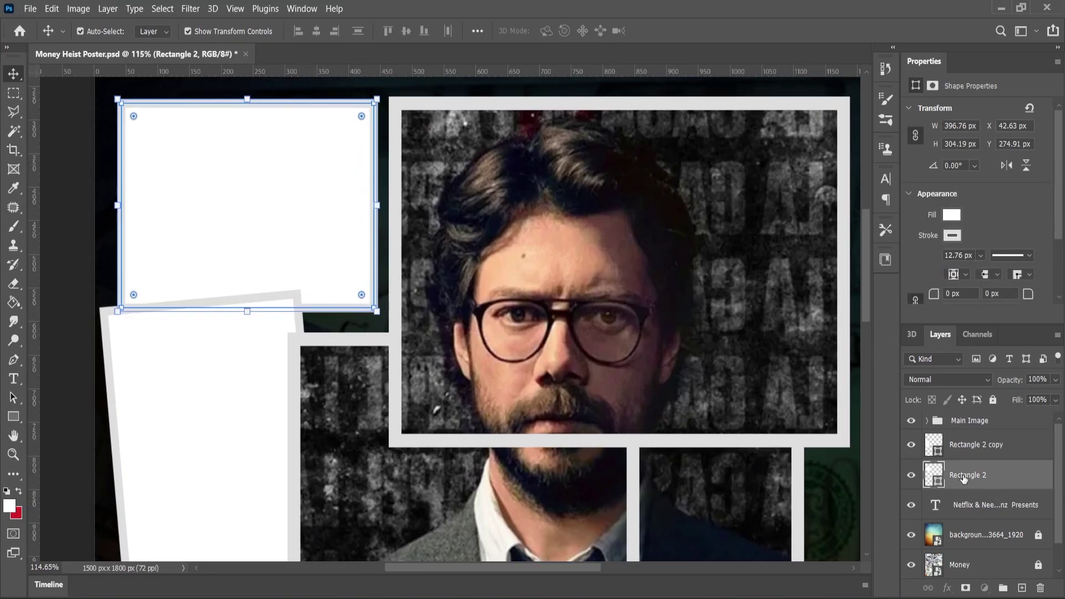
pyautogui.moveTo(964, 478); pyautogui.dragTo(965, 444)
# Nudge Rectangle 2 to X 48.63 px and Y 270.91 px, lining its upper edge up with the Professor's uppermost frame.
pyautogui.scroll(-2, 326, 272)
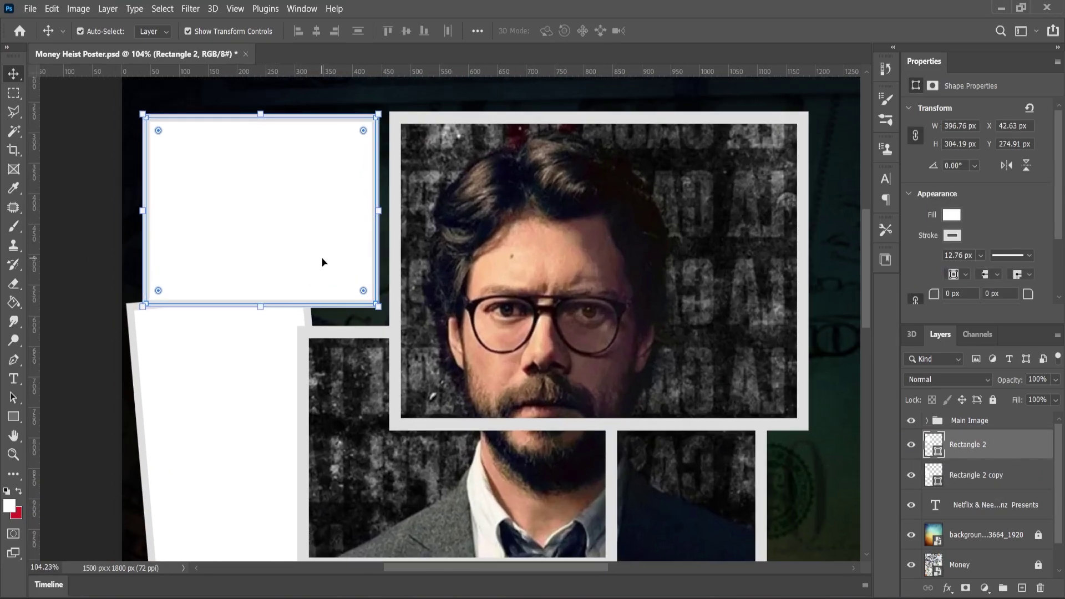
pyautogui.moveTo(323, 258); pyautogui.dragTo(326, 259)
pyautogui.scroll(12, 366, 122)
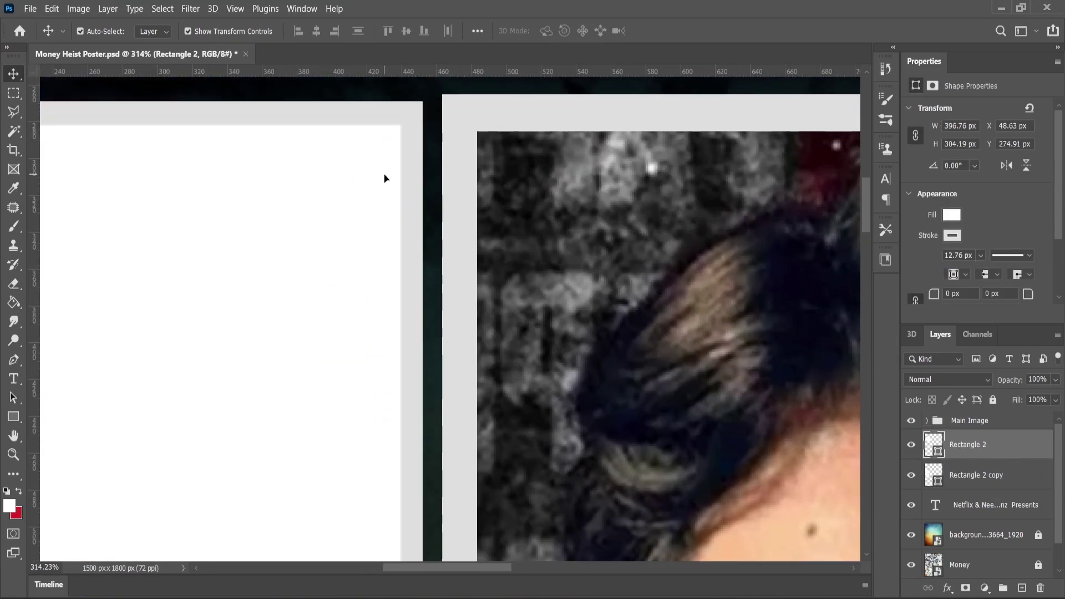
pyautogui.moveTo(385, 178); pyautogui.dragTo(385, 171)
pyautogui.scroll(-5, 498, 281)
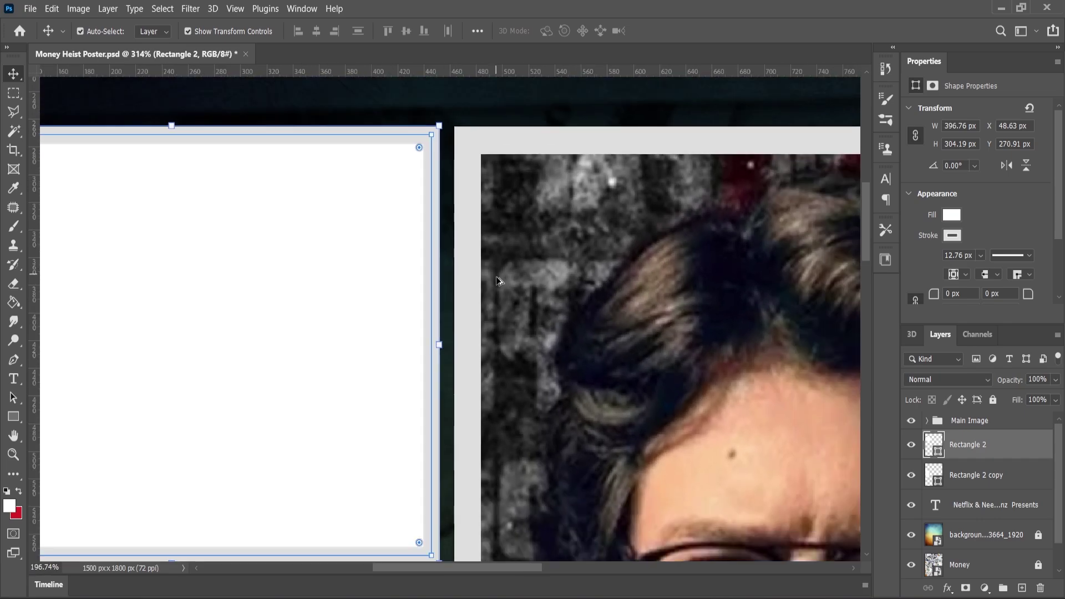
pyautogui.scroll(-11, 497, 278)
pyautogui.click(263, 381)
pyautogui.hotkey('ctrl', '0')
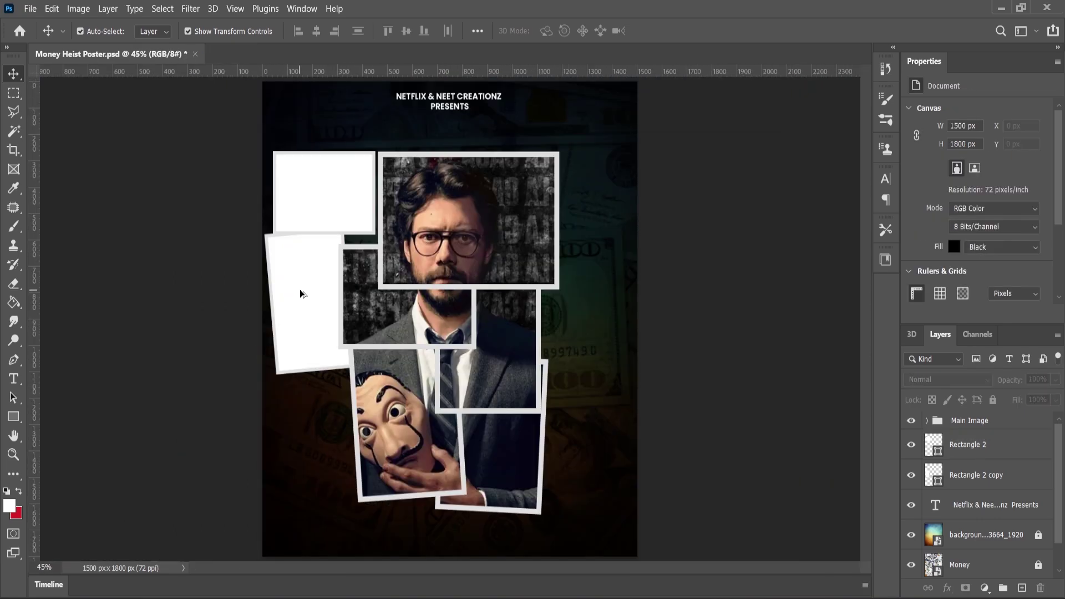
# Select the Main Image frames and both white side rectangles, scale them together to 90.02% and shift them slightly right to X 639.50 px.
pyautogui.moveTo(214, 136); pyautogui.dragTo(598, 481)
pyautogui.scroll(-3, 558, 462)
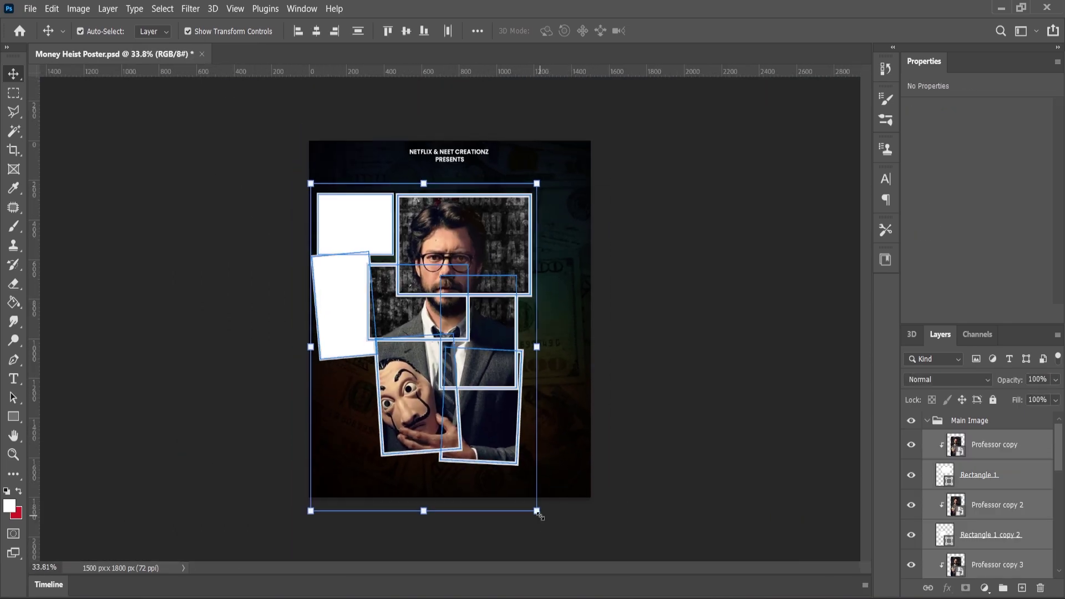
pyautogui.moveTo(537, 513); pyautogui.dragTo(525, 500)
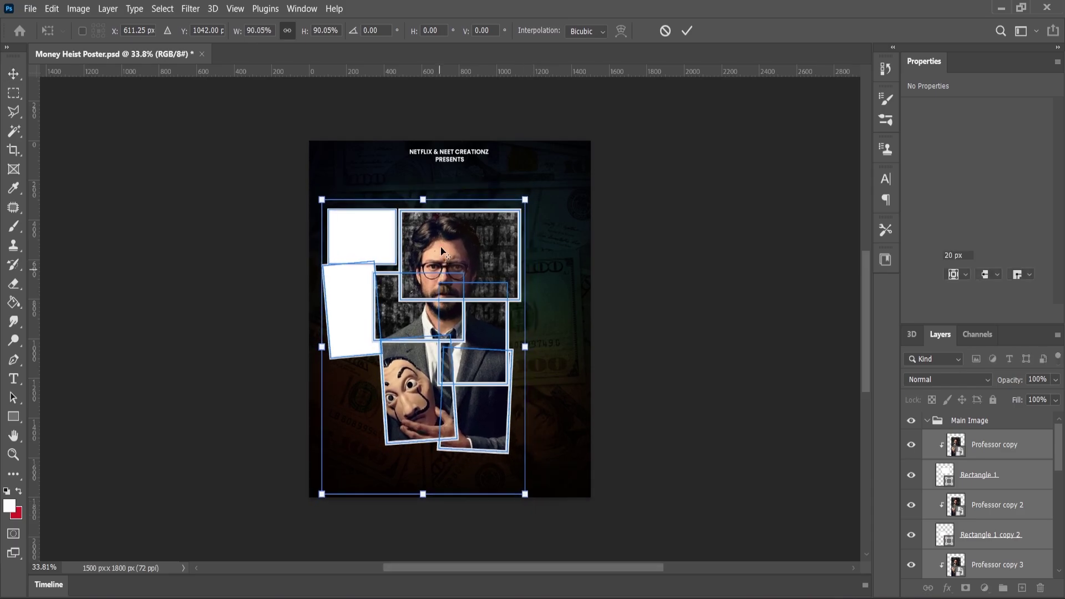
pyautogui.scroll(6, 441, 259)
pyautogui.moveTo(453, 226); pyautogui.dragTo(463, 225)
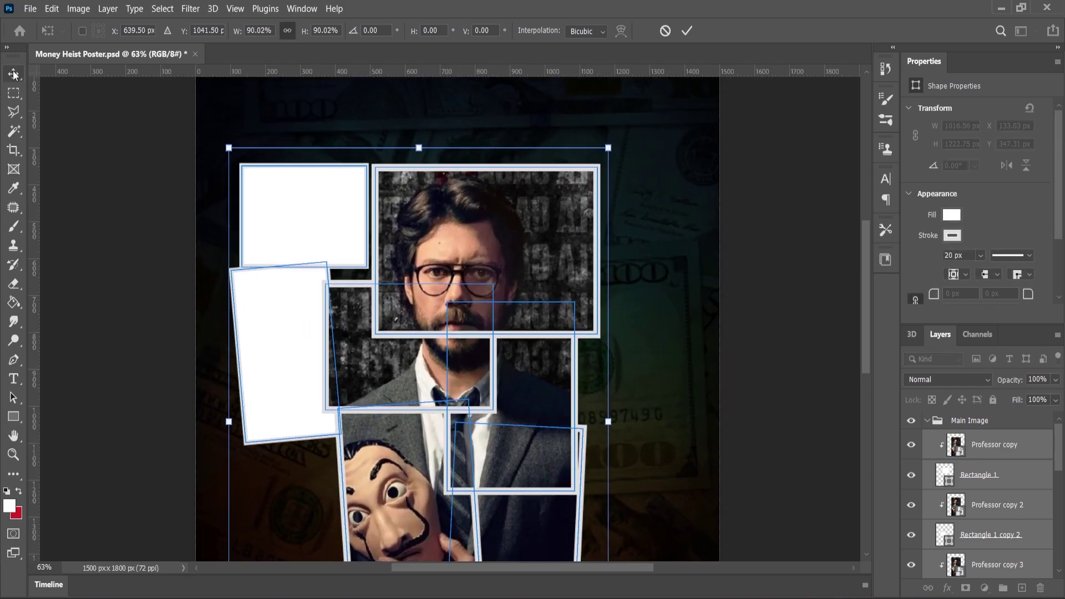
pyautogui.press('Return')
# Shift Rectangle 2 copy slightly left, away from the Professor's frames.
pyautogui.scroll(5, 267, 344)
pyautogui.moveTo(284, 338); pyautogui.dragTo(263, 339)
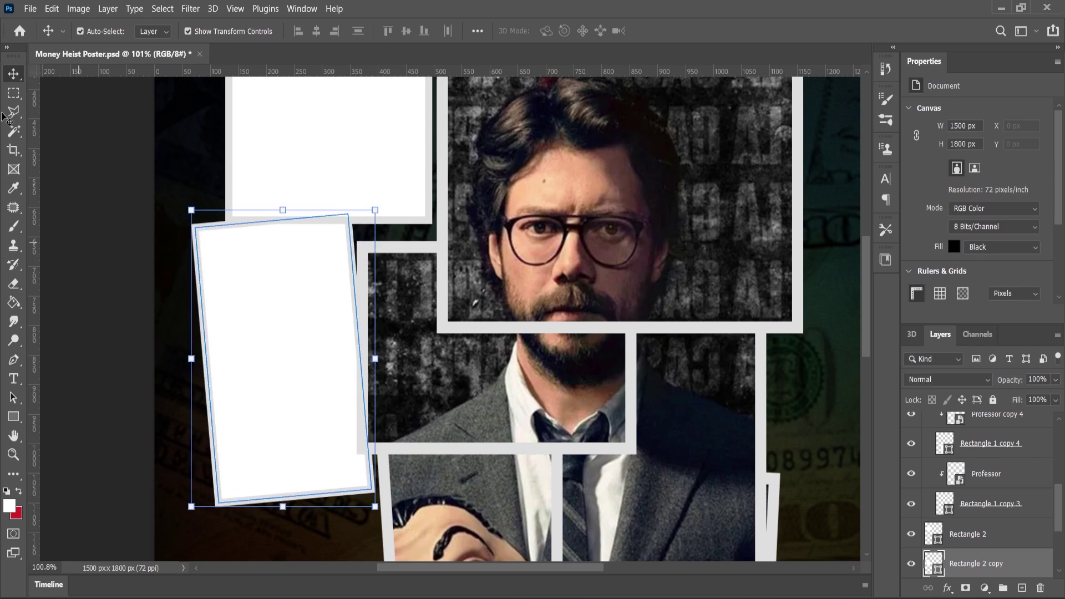
pyautogui.click(83, 161)
pyautogui.scroll(-2, 234, 213)
pyautogui.scroll(-4, 292, 288)
pyautogui.scroll(4, 306, 205)
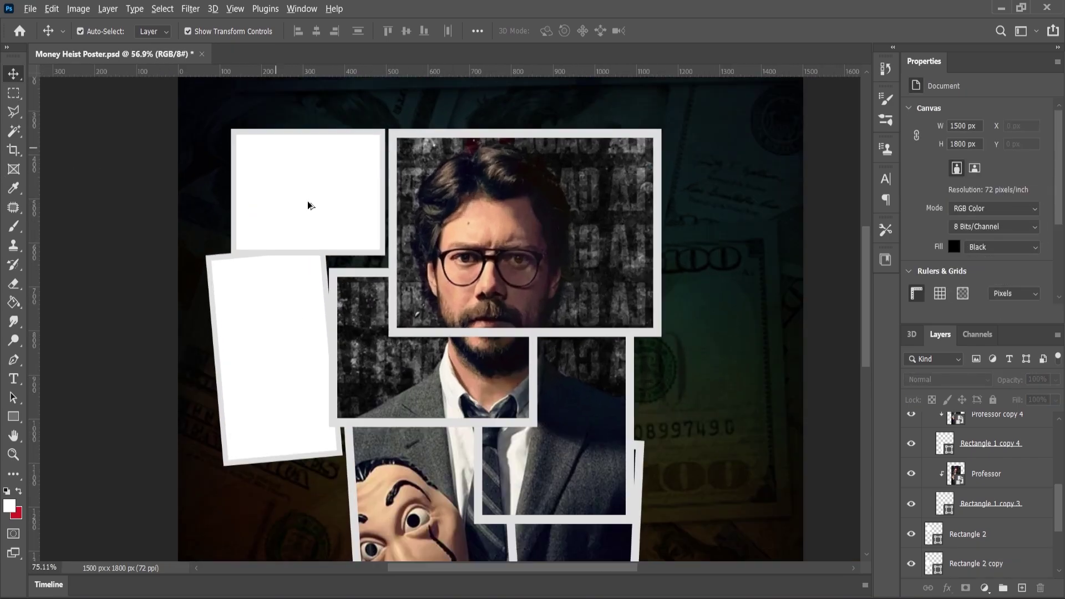
# Lower Rectangle 2 to X 126.03 px, Y 409.31 px, and shift Rectangle 2 copy slightly left and down beneath it.
pyautogui.moveTo(315, 199); pyautogui.dragTo(313, 223)
pyautogui.click(278, 361)
pyautogui.moveTo(266, 360)
pyautogui.mouseDown()
pyautogui.moveTo(254, 361)
pyautogui.moveTo(265, 363)
pyautogui.moveTo(266, 349)
pyautogui.mouseUp()
pyautogui.scroll(-3, 341, 278)
pyautogui.click(331, 294)
pyautogui.scroll(7, 257, 331)
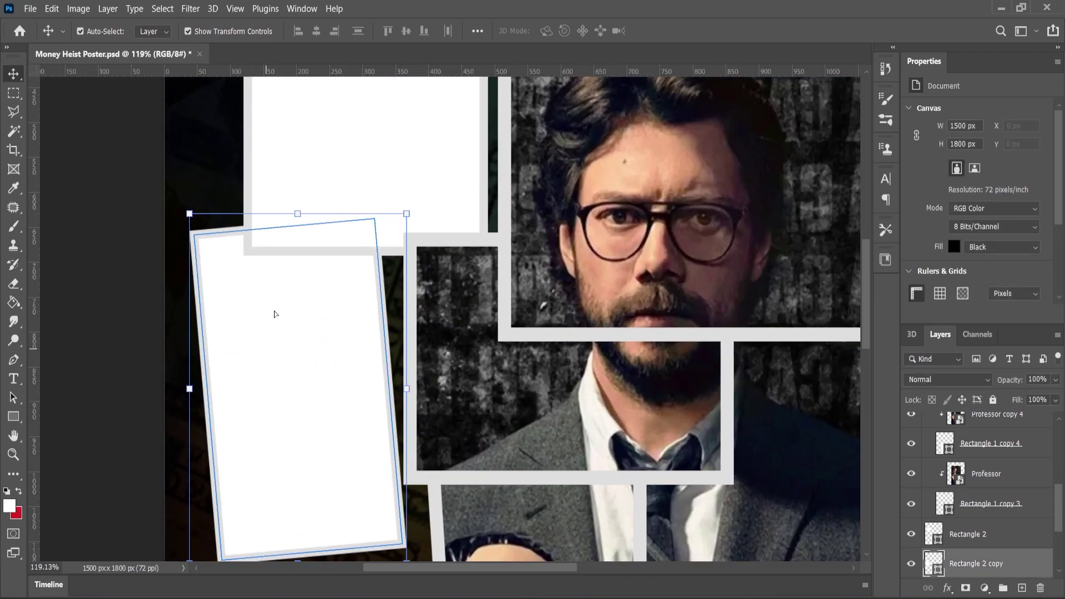
pyautogui.scroll(-9, 275, 328)
pyautogui.click(178, 368)
pyautogui.scroll(4, 329, 254)
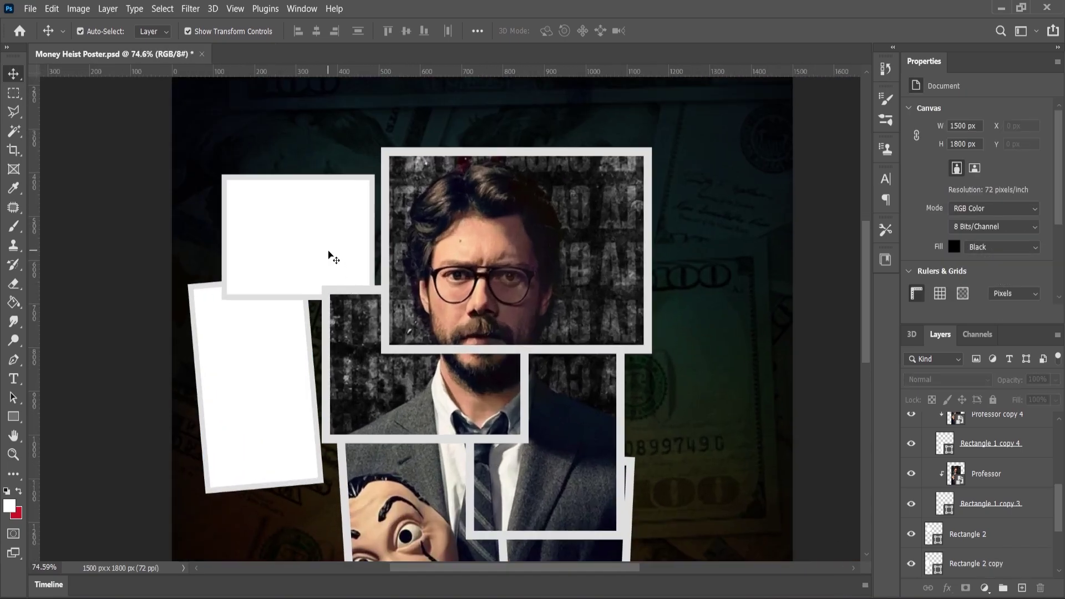
# Duplicate Rectangle 2, place the copy to the right of the Professor's uppermost frame and rotate it 7.87°.
pyautogui.click(331, 256)
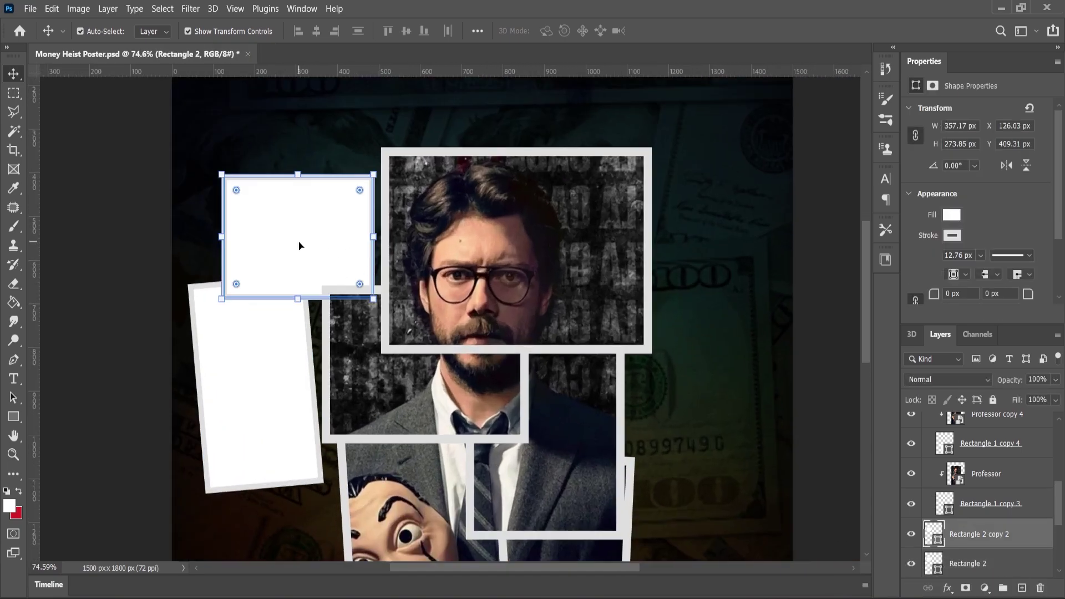
pyautogui.moveTo(299, 243); pyautogui.dragTo(694, 267)
pyautogui.moveTo(787, 314); pyautogui.dragTo(782, 333)
pyautogui.moveTo(721, 262); pyautogui.dragTo(725, 283)
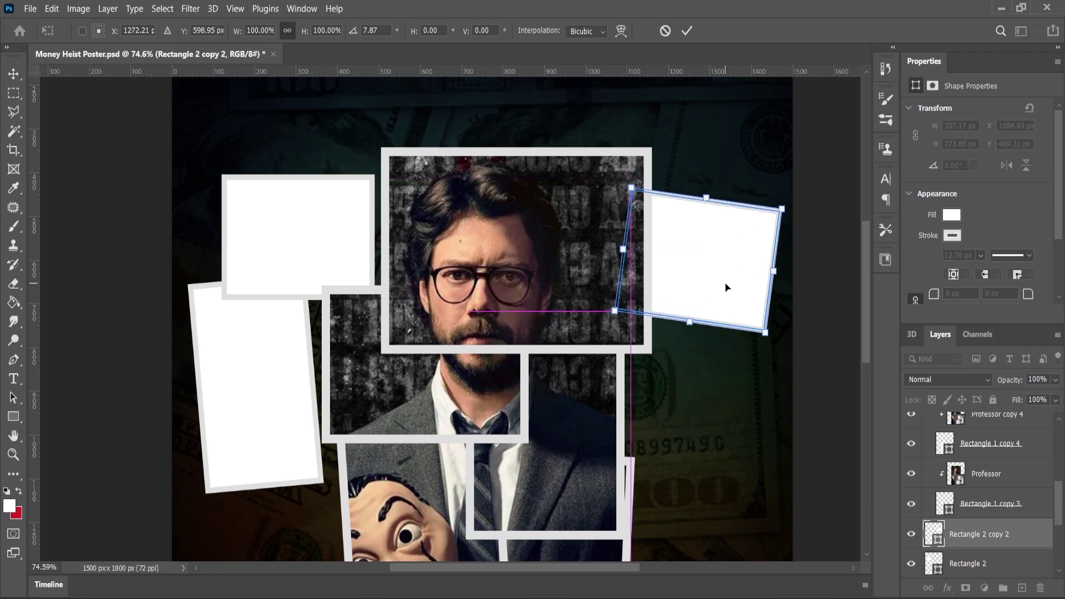
pyautogui.click(17, 76)
pyautogui.click(122, 133)
pyautogui.scroll(-4, 479, 266)
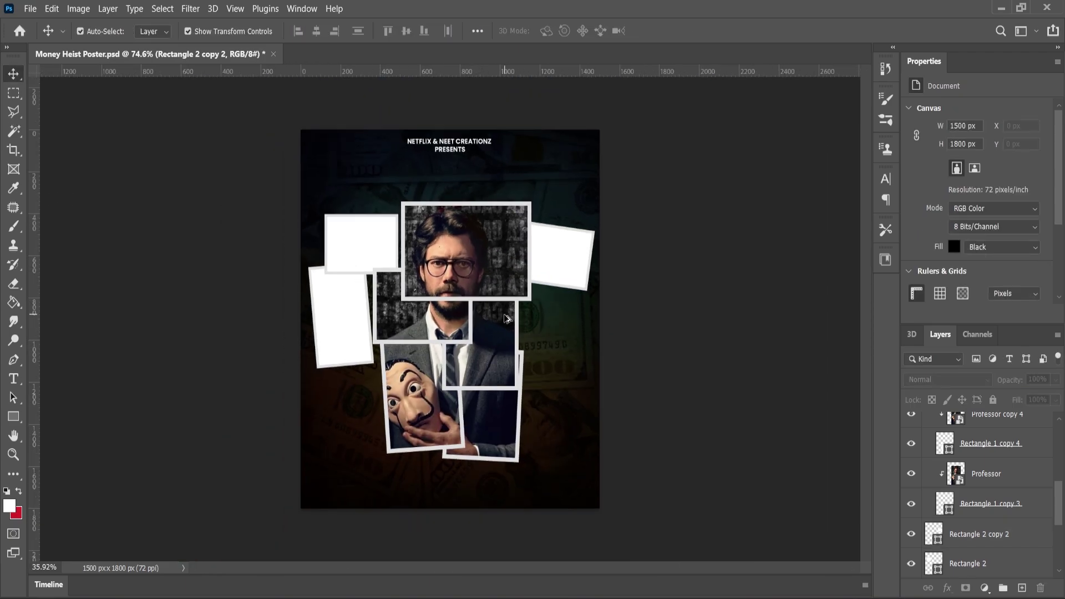
# Move Rectangle 2 copy 2 down slightly and enlarge it to 107.33%.
pyautogui.scroll(1, 507, 314)
pyautogui.scroll(2, 597, 227)
pyautogui.moveTo(600, 280); pyautogui.dragTo(603, 314)
pyautogui.moveTo(654, 358); pyautogui.dragTo(661, 364)
pyautogui.moveTo(597, 328); pyautogui.dragTo(598, 323)
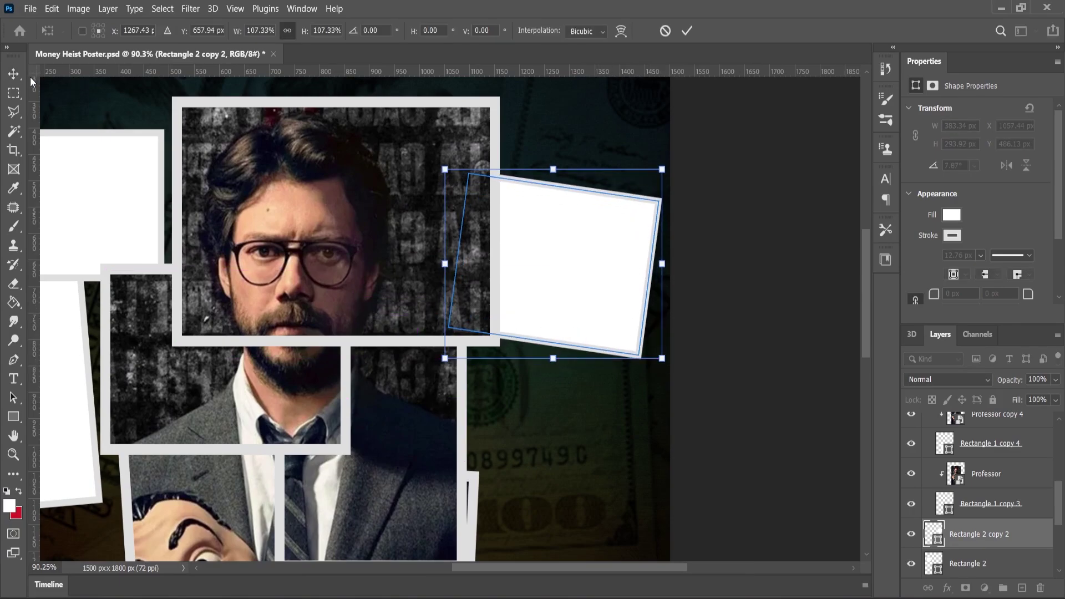
pyautogui.press('Return')
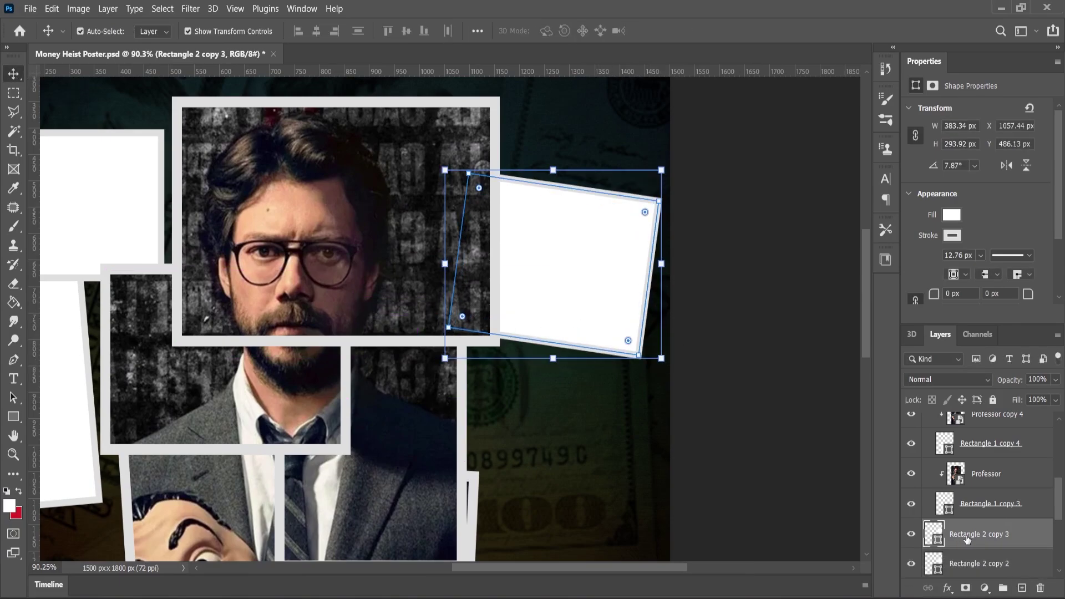
# Duplicate the tilted rectangle and place Rectangle 2 copy 2 lower at -8.56°, X 1020.03 px, Y 798.09 px, layered under Rectangle 2 copy 3.
pyautogui.moveTo(967, 539); pyautogui.dragTo(966, 570)
pyautogui.moveTo(580, 320); pyautogui.dragTo(565, 447)
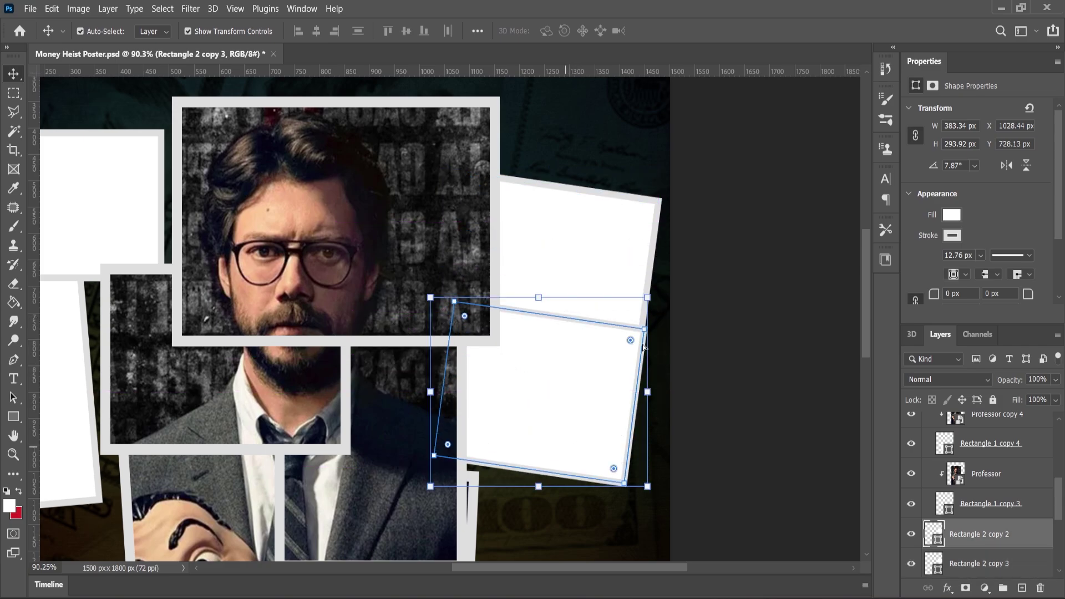
pyautogui.moveTo(655, 288); pyautogui.dragTo(633, 249)
pyautogui.press('Return')
pyautogui.scroll(-4, 588, 350)
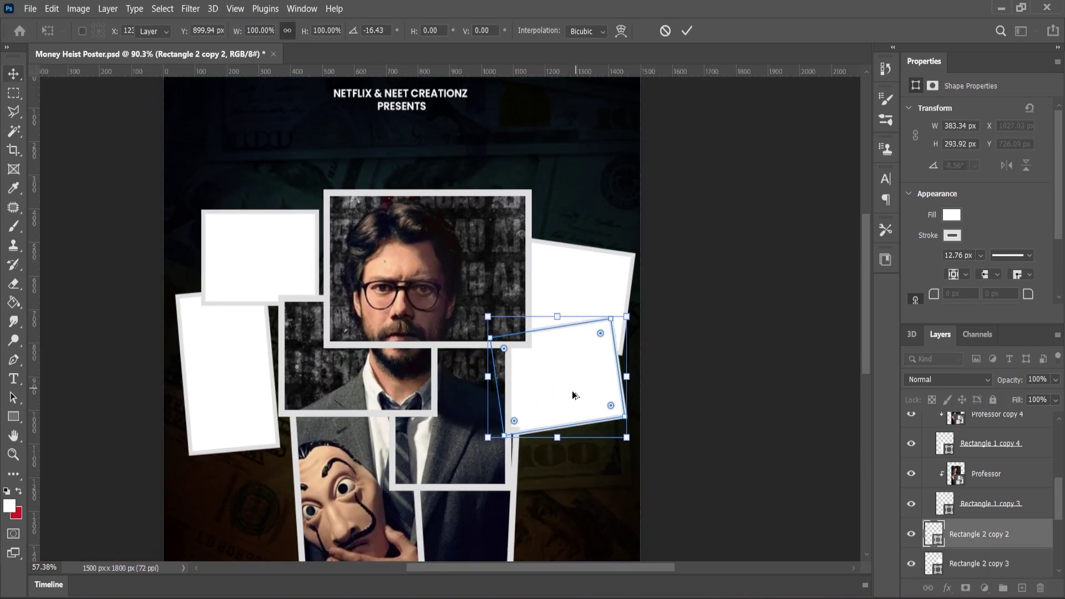
pyautogui.moveTo(572, 390); pyautogui.dragTo(570, 414)
pyautogui.moveTo(970, 537); pyautogui.dragTo(966, 572)
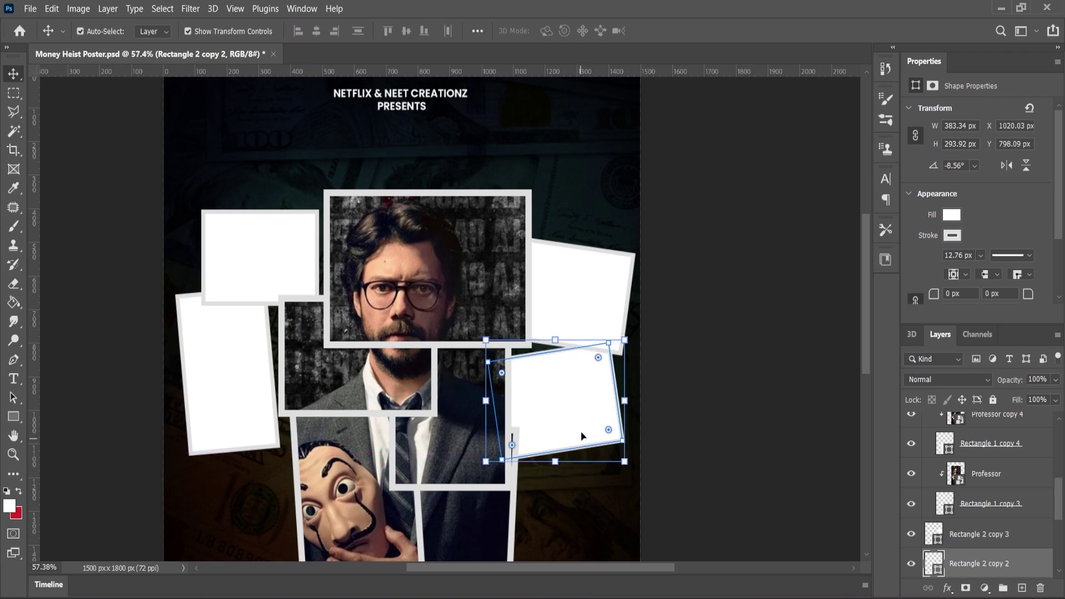
# Scale Rectangle 2 copy 2 to 87.84% and move it to X 1063.81 px, Y 779.97 px.
pyautogui.scroll(3, 596, 410)
pyautogui.moveTo(634, 480); pyautogui.dragTo(625, 472)
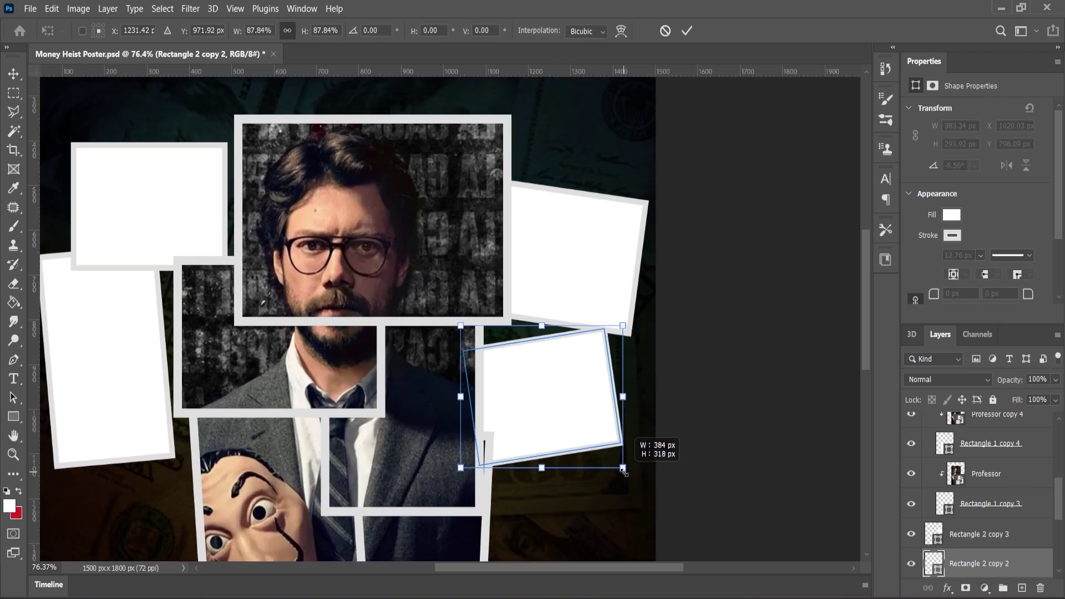
pyautogui.moveTo(574, 416); pyautogui.dragTo(582, 402)
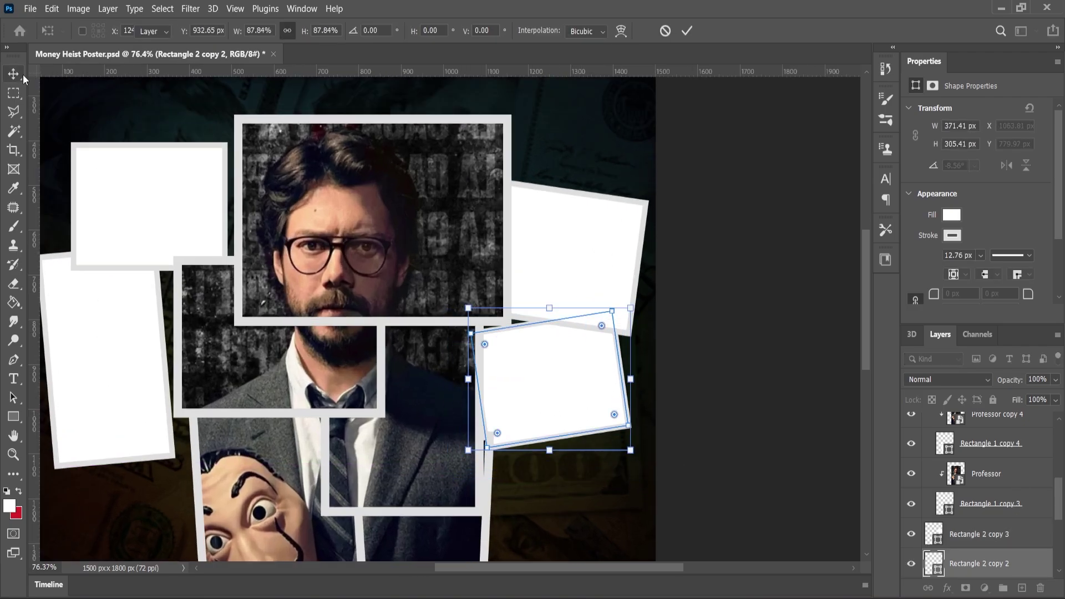
pyautogui.click(17, 76)
pyautogui.scroll(-6, 566, 238)
pyautogui.scroll(3, 635, 421)
pyautogui.click(763, 435)
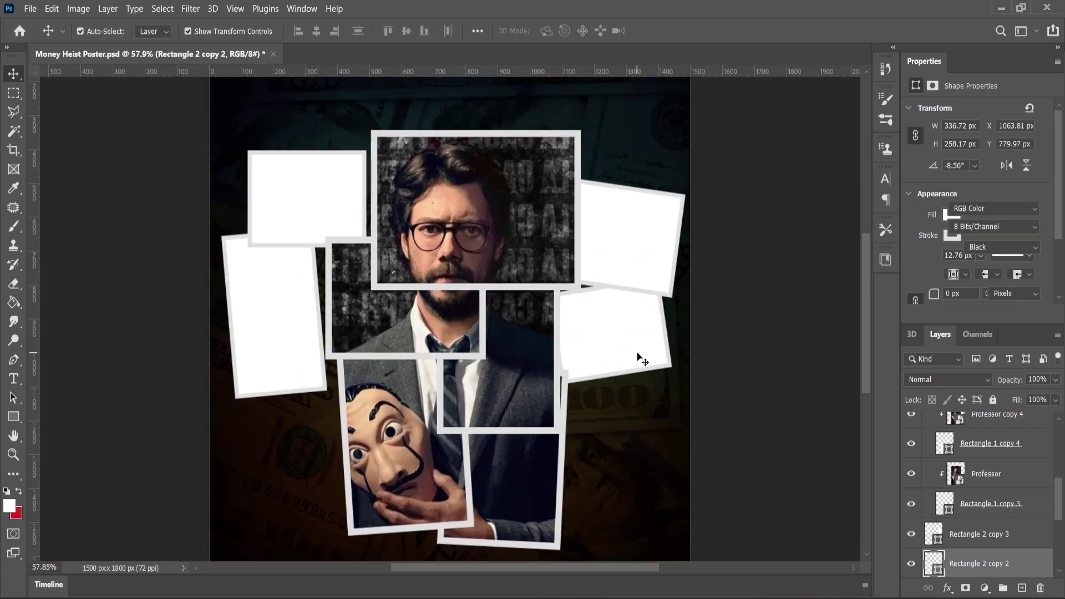
# Duplicate Rectangle 2 copy 2, place the copy below it at X 1114.38 px, Y 1085.22 px and rotate it by -81.47° to stand upright.
pyautogui.click(638, 357)
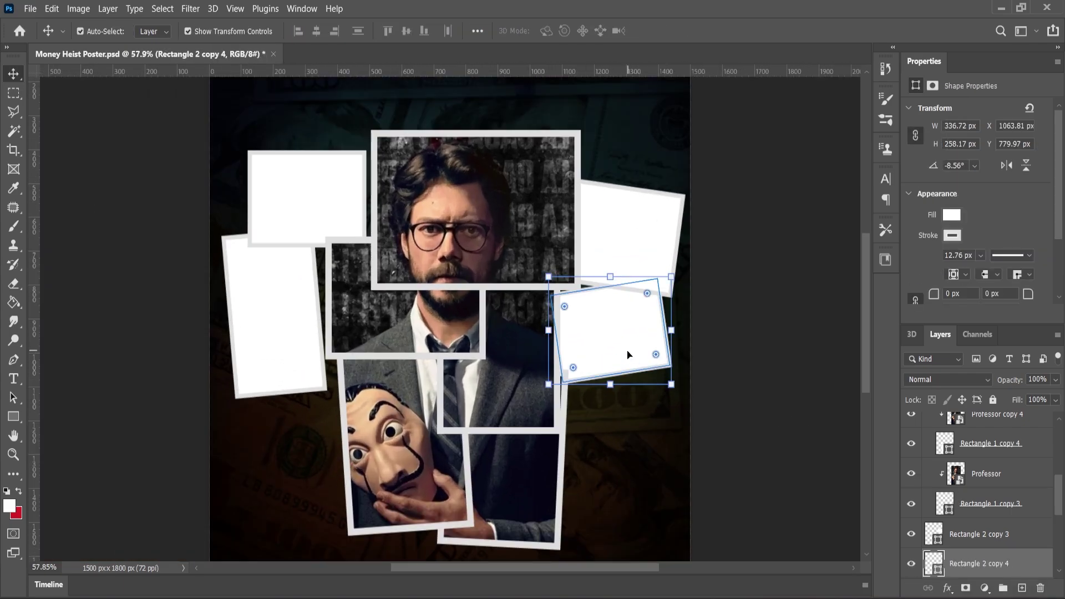
pyautogui.moveTo(623, 353); pyautogui.dragTo(622, 453)
pyautogui.moveTo(678, 387); pyautogui.dragTo(574, 369)
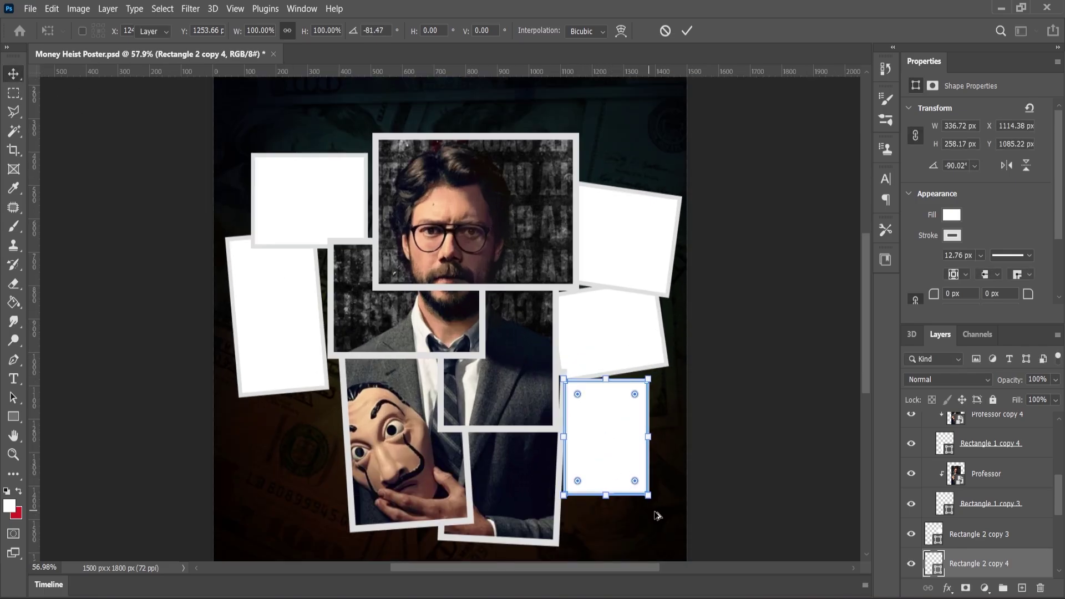
# Enlarge Rectangle 2 copy 4 to 123.52% and tilt it by 7.27°.
pyautogui.moveTo(648, 499); pyautogui.dragTo(671, 520)
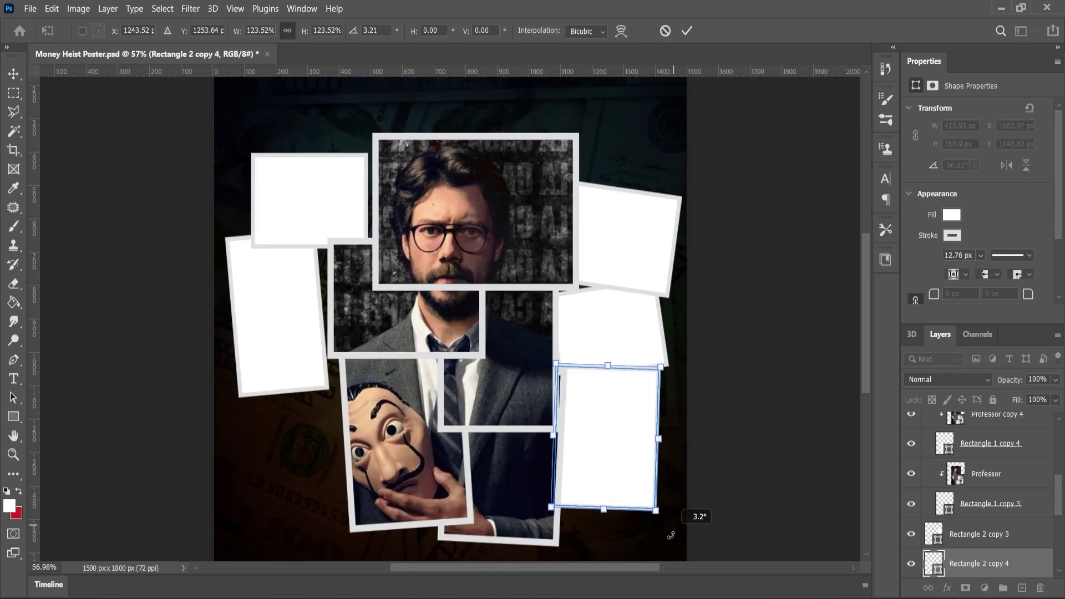
pyautogui.click(10, 79)
pyautogui.click(146, 208)
pyautogui.scroll(-2, 266, 269)
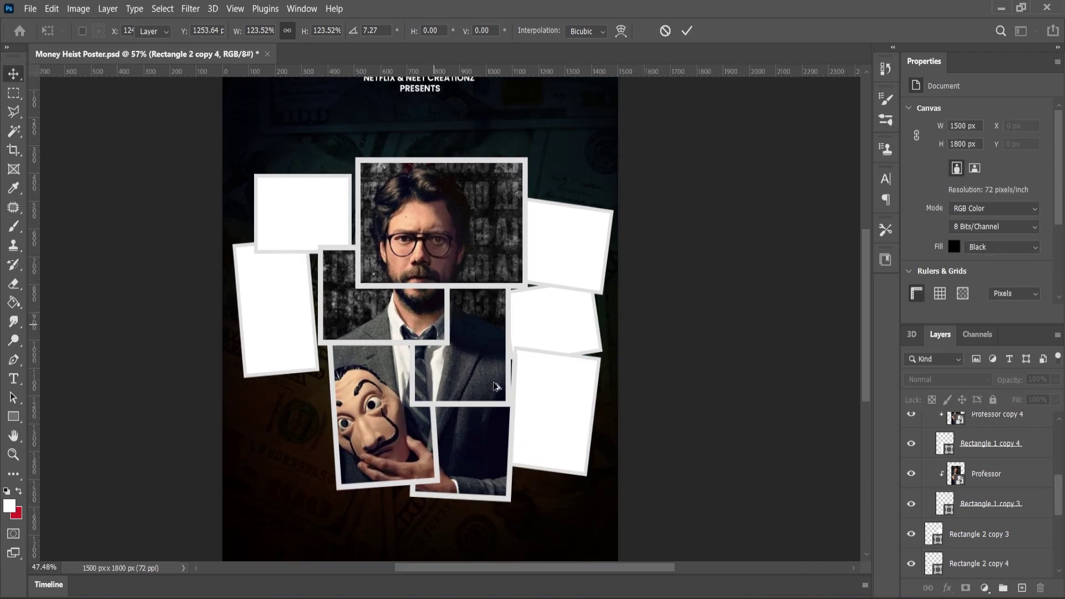
# Place the Rectangle 2 copy 4 layer beneath Rectangle 2 copy 2 and move it to X 1046.13 px, Y 1025.25 px.
pyautogui.scroll(5, 532, 405)
pyautogui.moveTo(568, 412); pyautogui.dragTo(563, 409)
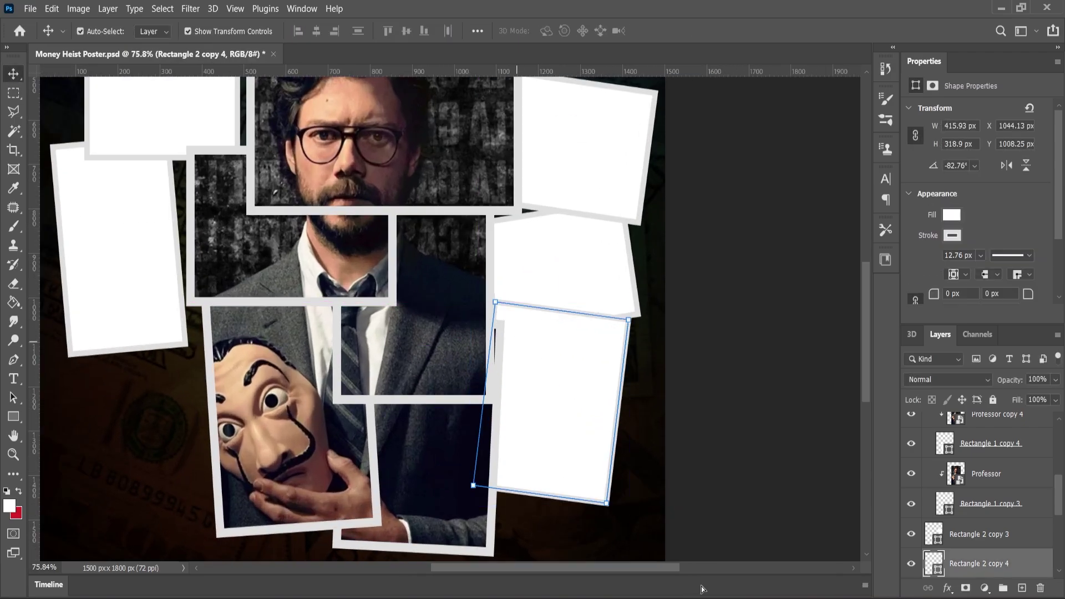
pyautogui.scroll(4, 590, 376)
pyautogui.scroll(-1, 970, 550)
pyautogui.scroll(-1, 1001, 547)
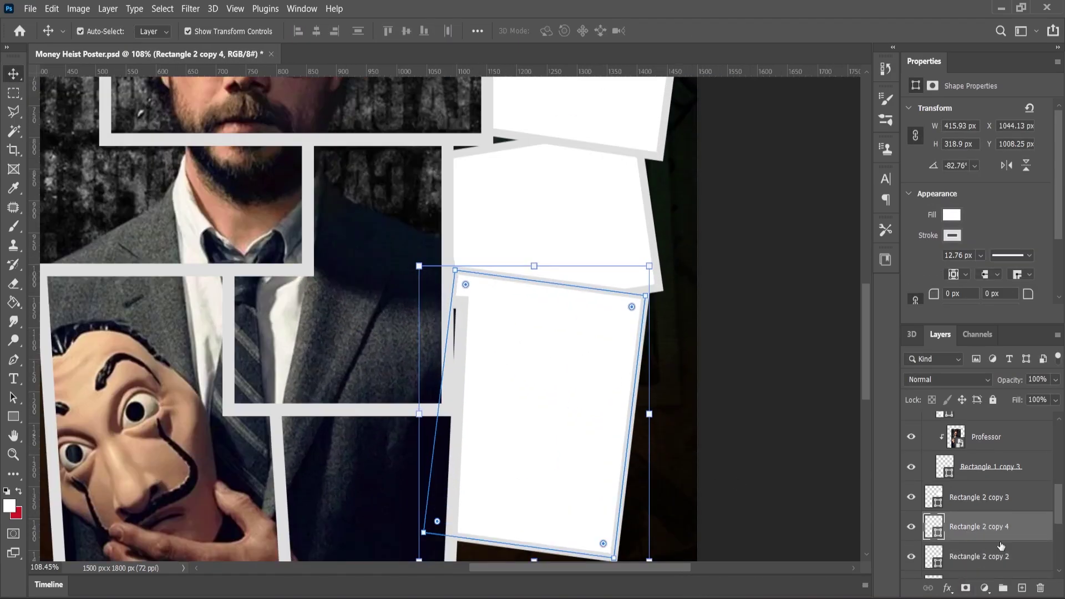
pyautogui.moveTo(911, 539); pyautogui.dragTo(910, 569)
pyautogui.scroll(1, 572, 419)
pyautogui.moveTo(588, 406); pyautogui.dragTo(589, 418)
pyautogui.scroll(-7, 610, 413)
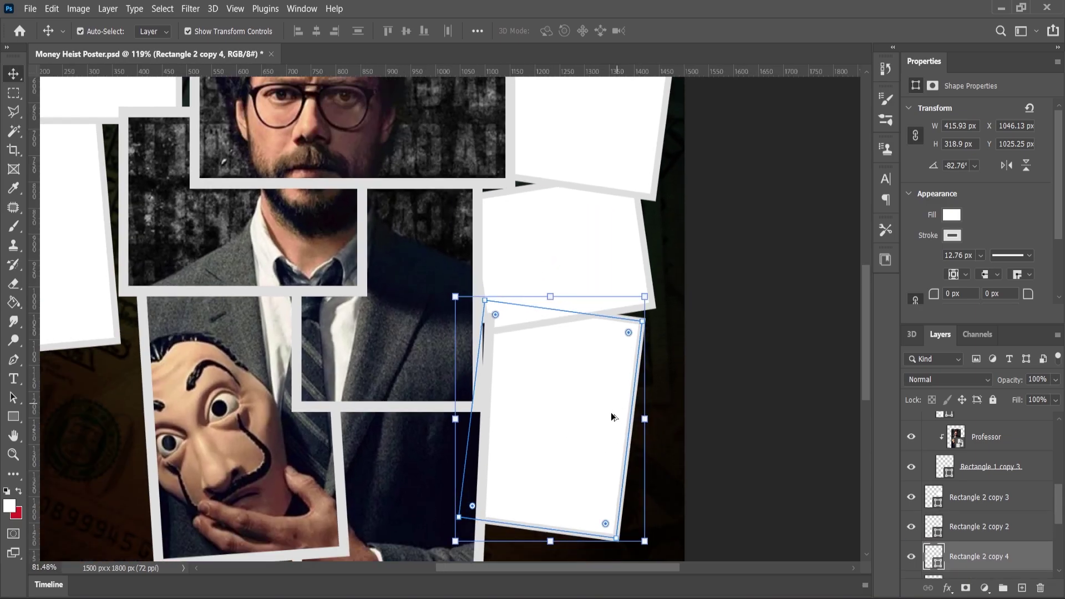
# Collapse the Main Image group and scale the whole group down to 94.52%.
pyautogui.scroll(5, 1002, 489)
pyautogui.click(926, 421)
pyautogui.click(962, 427)
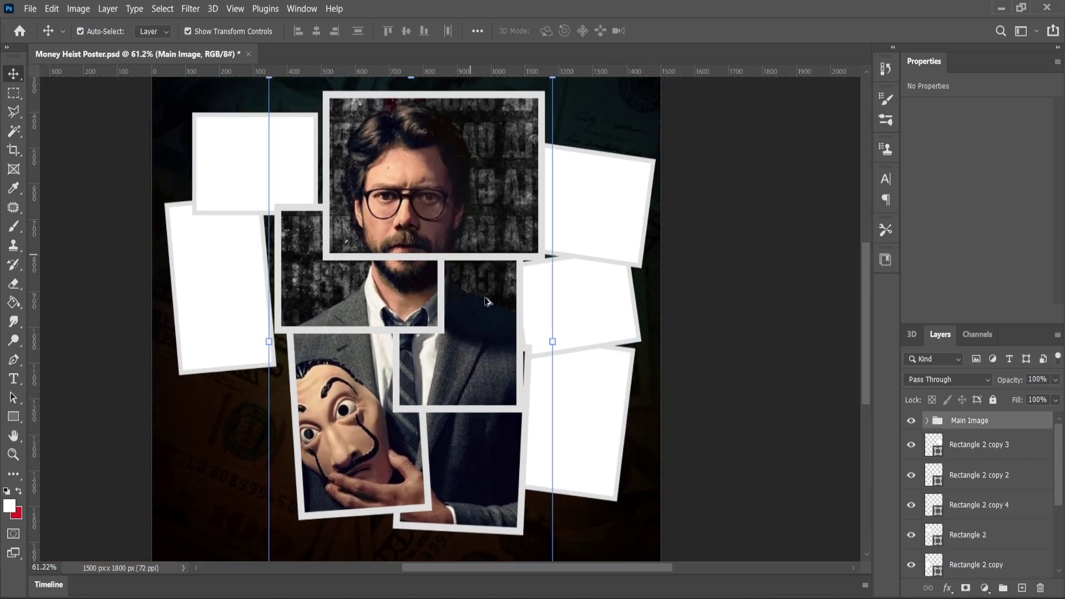
pyautogui.scroll(-3, 481, 286)
pyautogui.moveTo(537, 128); pyautogui.dragTo(538, 140)
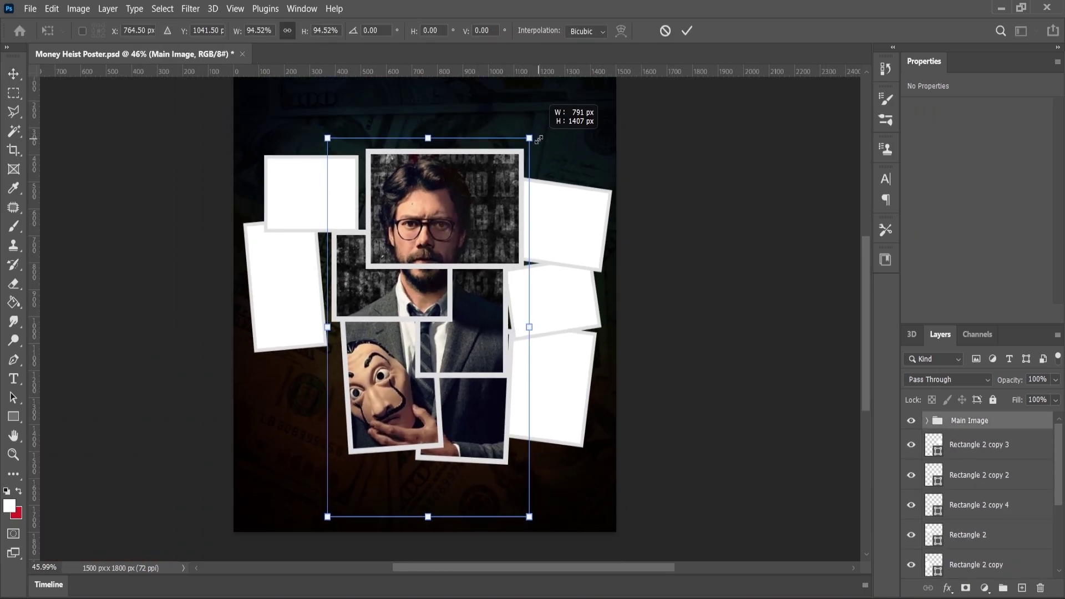
pyautogui.click(17, 80)
pyautogui.click(183, 155)
# Shift Rectangle 2 and Rectangle 2 copy slightly right, closer to the reduced Professor frames.
pyautogui.scroll(11, 336, 203)
pyautogui.moveTo(336, 203)
pyautogui.mouseDown()
pyautogui.moveTo(352, 199)
pyautogui.moveTo(341, 205)
pyautogui.mouseUp()
pyautogui.moveTo(220, 398); pyautogui.dragTo(236, 406)
pyautogui.scroll(-10, 269, 382)
# Shift Rectangle 2 copy 2 and Rectangle 2 copy 4 slightly left toward the Professor frames.
pyautogui.scroll(7, 540, 432)
pyautogui.moveTo(534, 379); pyautogui.dragTo(521, 381)
pyautogui.moveTo(540, 502); pyautogui.dragTo(533, 504)
pyautogui.scroll(-10, 577, 488)
pyautogui.click(654, 469)
pyautogui.scroll(4, 370, 372)
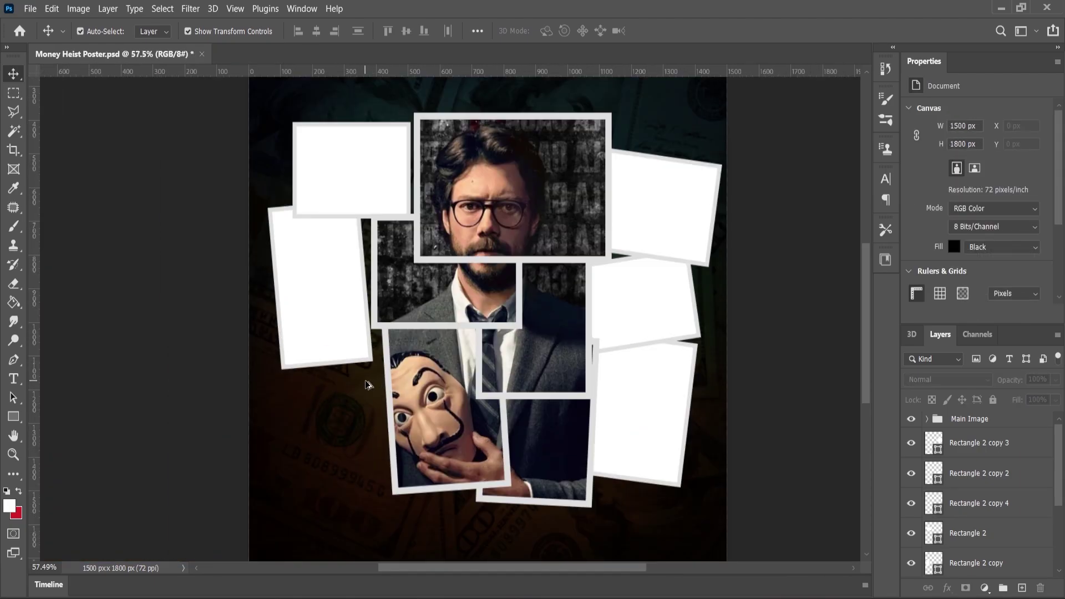
# Enlarge Rectangle 2 copy 2 to 363.12 × 278.41 px and position it at X 1035.28 px, Y 780 px.
pyautogui.scroll(-4, 369, 383)
pyautogui.click(571, 416)
pyautogui.scroll(9, 562, 260)
pyautogui.moveTo(562, 247); pyautogui.dragTo(558, 253)
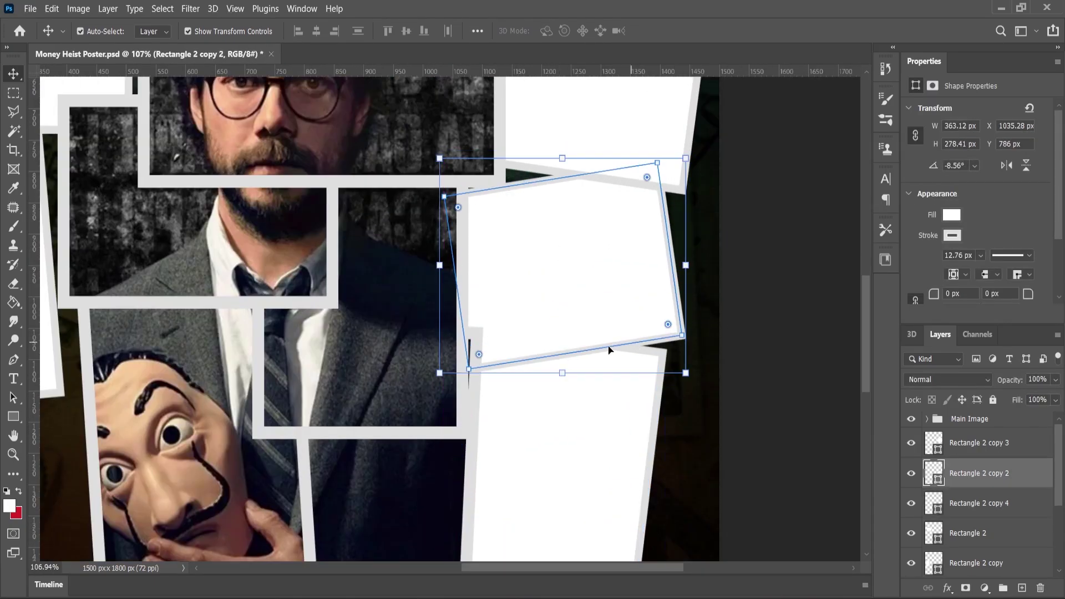
pyautogui.moveTo(531, 323); pyautogui.dragTo(525, 322)
pyautogui.scroll(-4, 526, 323)
pyautogui.scroll(4, 602, 145)
pyautogui.moveTo(598, 151); pyautogui.dragTo(598, 141)
pyautogui.moveTo(512, 372); pyautogui.dragTo(515, 368)
pyautogui.scroll(-6, 564, 384)
pyautogui.scroll(2, 214, 392)
# Stretch Rectangle 2 copy downward to 111.72% of its height.
pyautogui.click(213, 394)
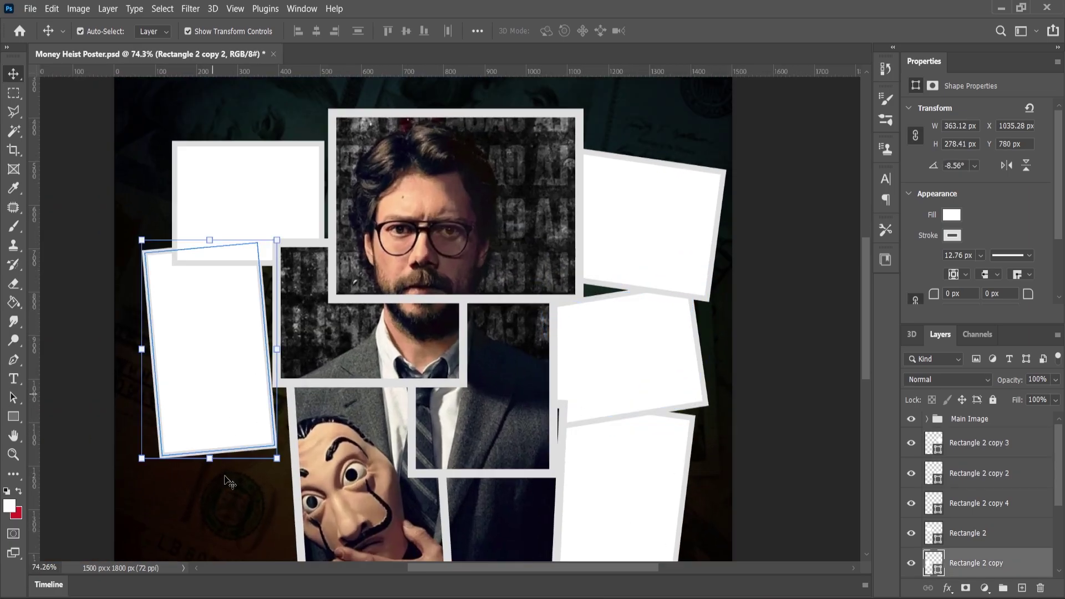
pyautogui.moveTo(209, 458); pyautogui.dragTo(211, 491)
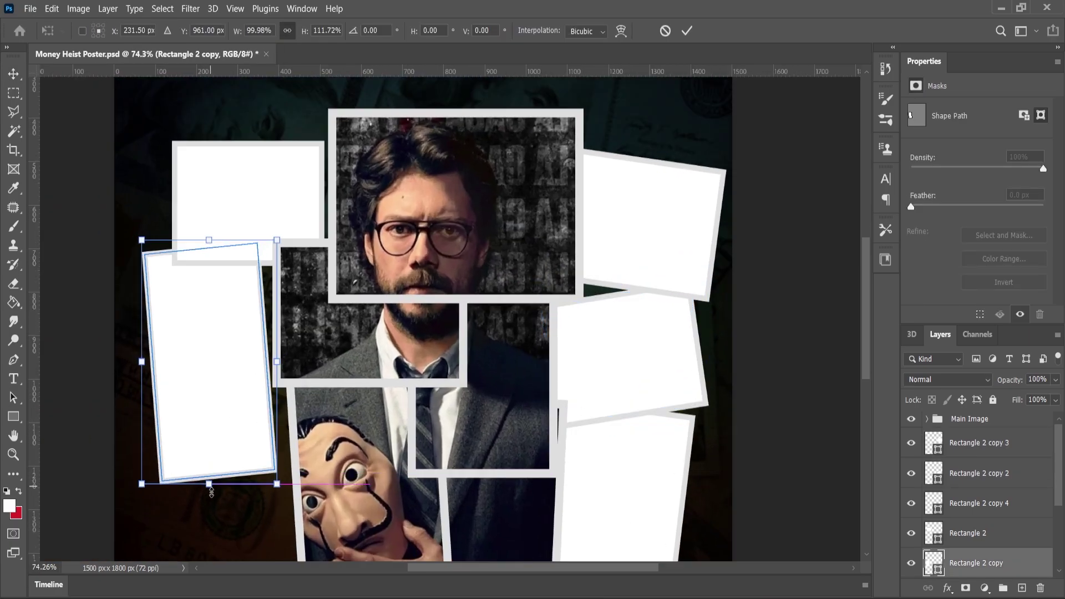
pyautogui.click(13, 74)
pyautogui.click(83, 233)
pyautogui.scroll(-4, 259, 369)
# Nudge Rectangle 2 copy 4 slightly downward.
pyautogui.scroll(5, 555, 474)
pyautogui.moveTo(577, 461); pyautogui.dragTo(577, 463)
pyautogui.scroll(-8, 555, 444)
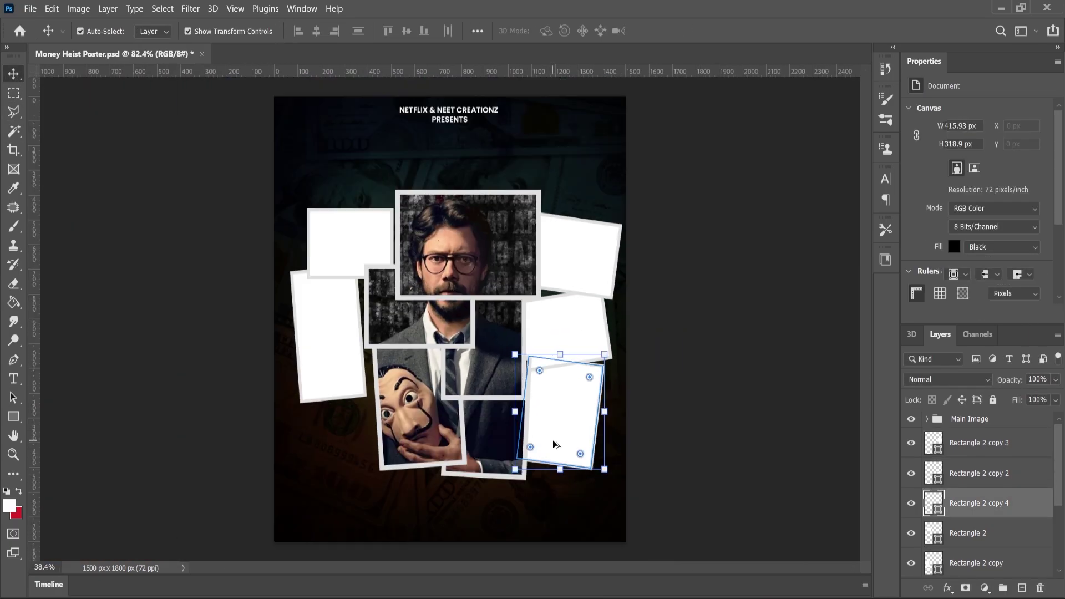
pyautogui.click(776, 549)
# Nudge Rectangle 2 copy a few pixels left to widen its gap from the Professor's frames.
pyautogui.scroll(5, 339, 352)
pyautogui.click(344, 356)
pyautogui.moveTo(351, 359); pyautogui.dragTo(349, 358)
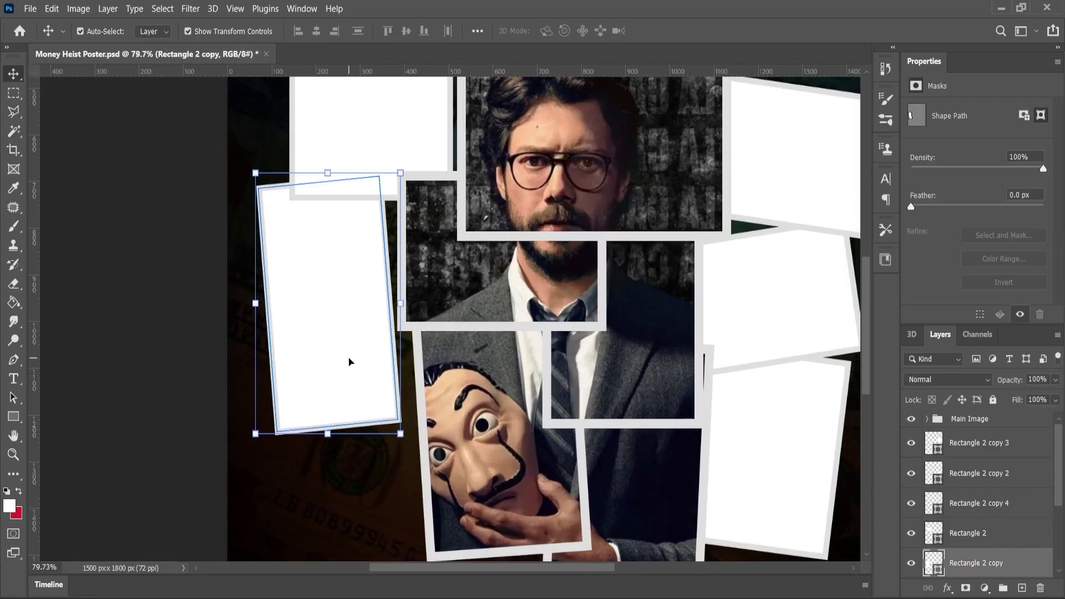
pyautogui.press('Left')
pyautogui.press('Left')
pyautogui.press('Left')
pyautogui.press('Left')
pyautogui.scroll(-3, 349, 361)
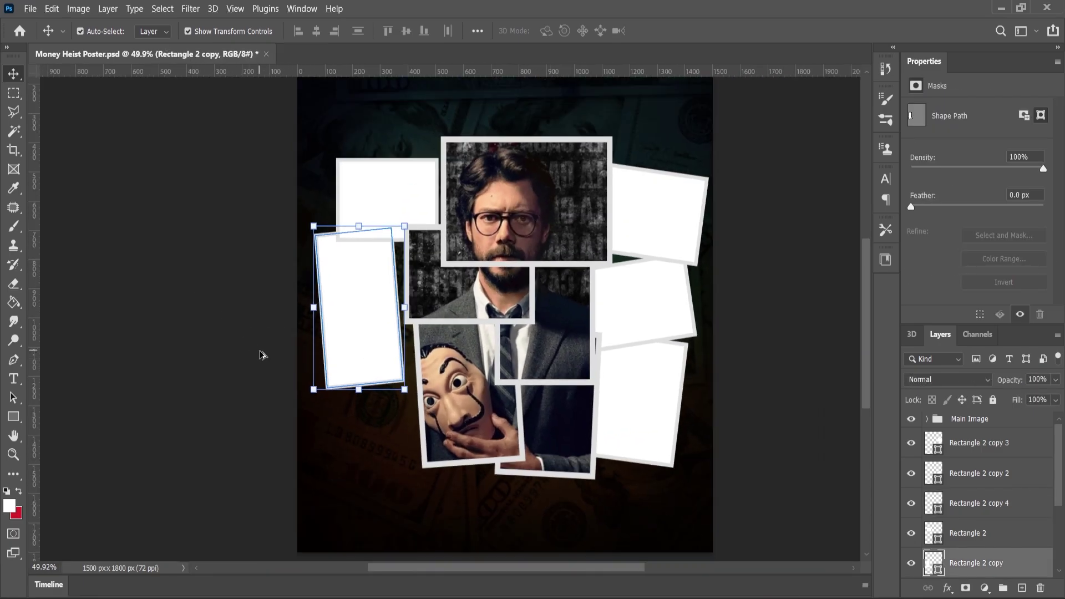
pyautogui.scroll(-1, 309, 378)
pyautogui.click(331, 349)
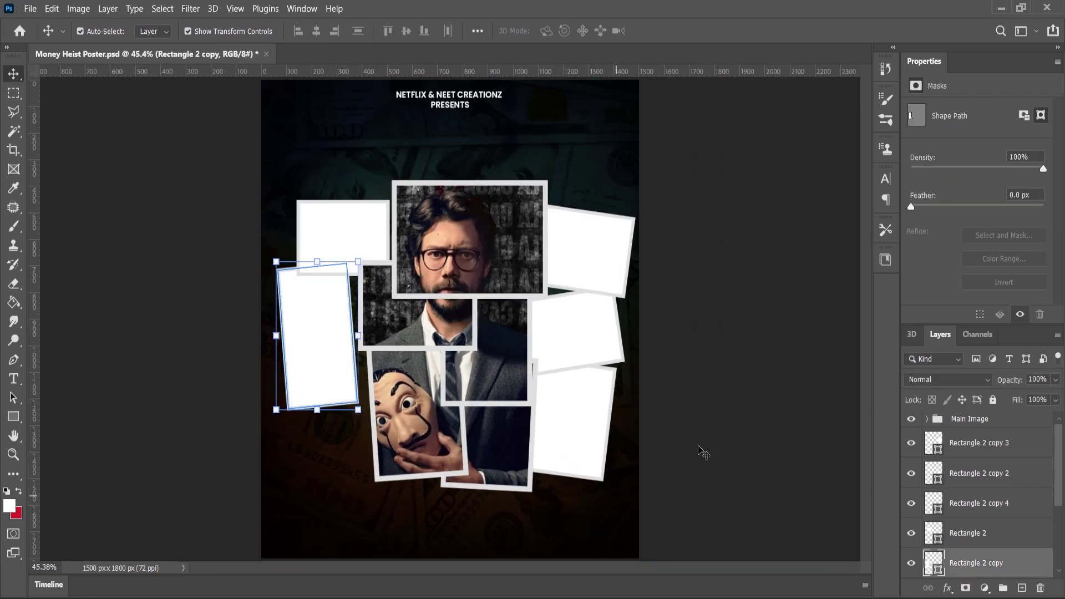
# Place Money-Heist-Mask-HD-Wallpapers-53035 from New folder (14) above Rectangle 2 copy, rotated -91.75° and positioned at X -168 px, Y 219 px.
pyautogui.hotkey('alt', 'Tab')
pyautogui.click(577, 341)
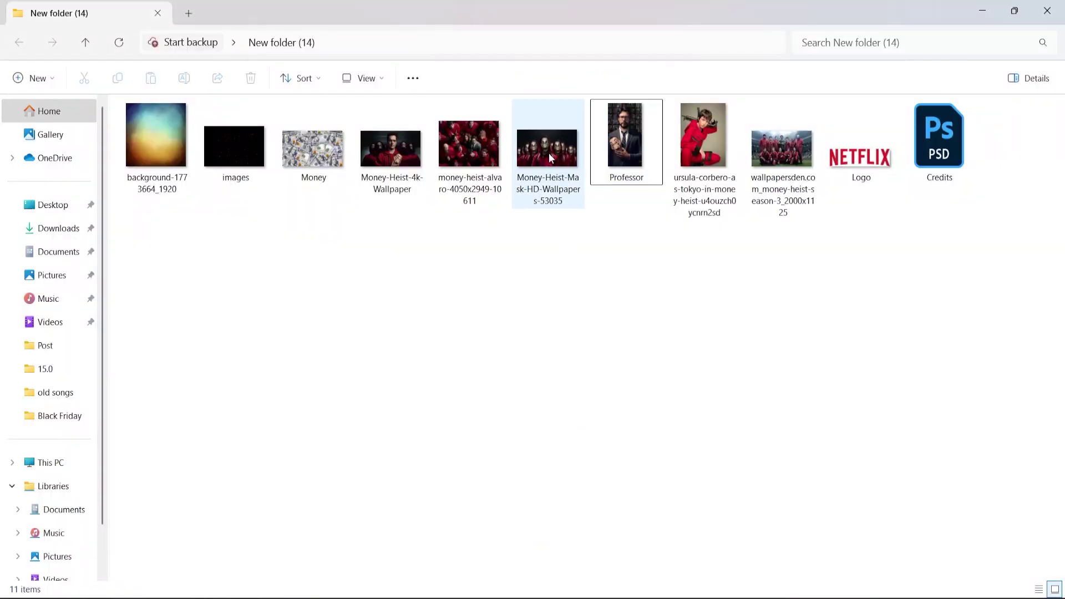
pyautogui.moveTo(549, 155); pyautogui.dragTo(758, 521)
pyautogui.moveTo(746, 597); pyautogui.dragTo(350, 396)
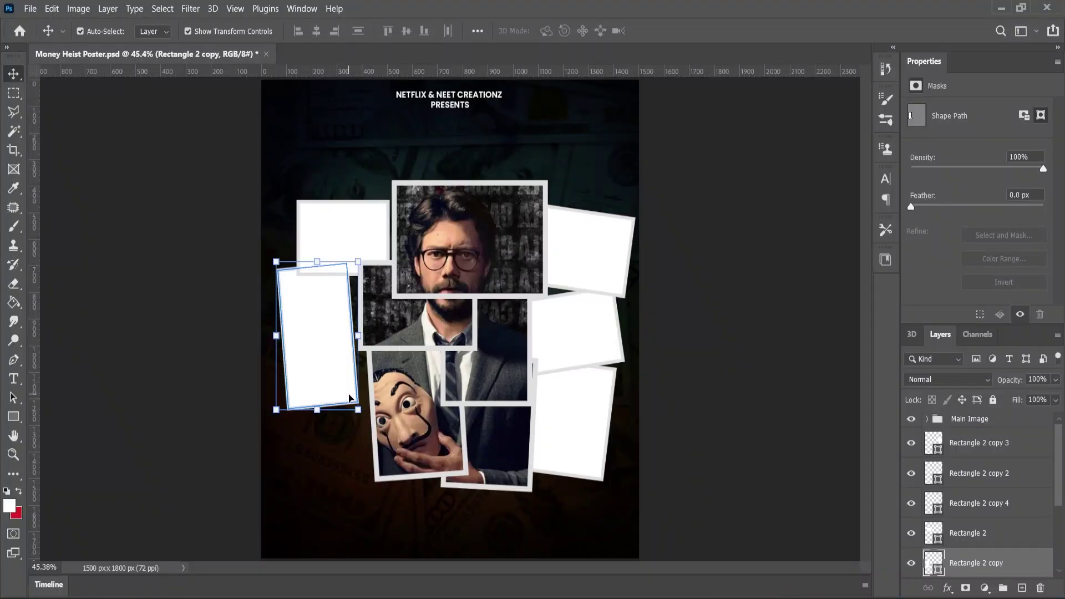
pyautogui.moveTo(592, 200); pyautogui.dragTo(372, 179)
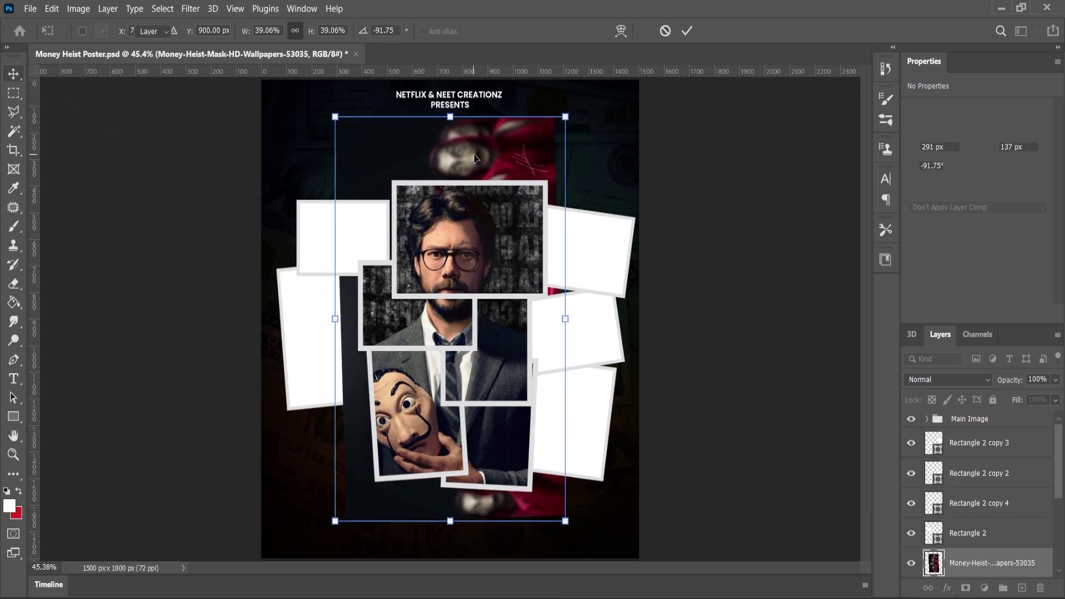
pyautogui.moveTo(465, 156); pyautogui.dragTo(349, 177)
# Clip the Money-Heist-Mask-HD-Wallpapers-53035 layer to the Rectangle 2 copy frame.
pyautogui.scroll(-1, 961, 523)
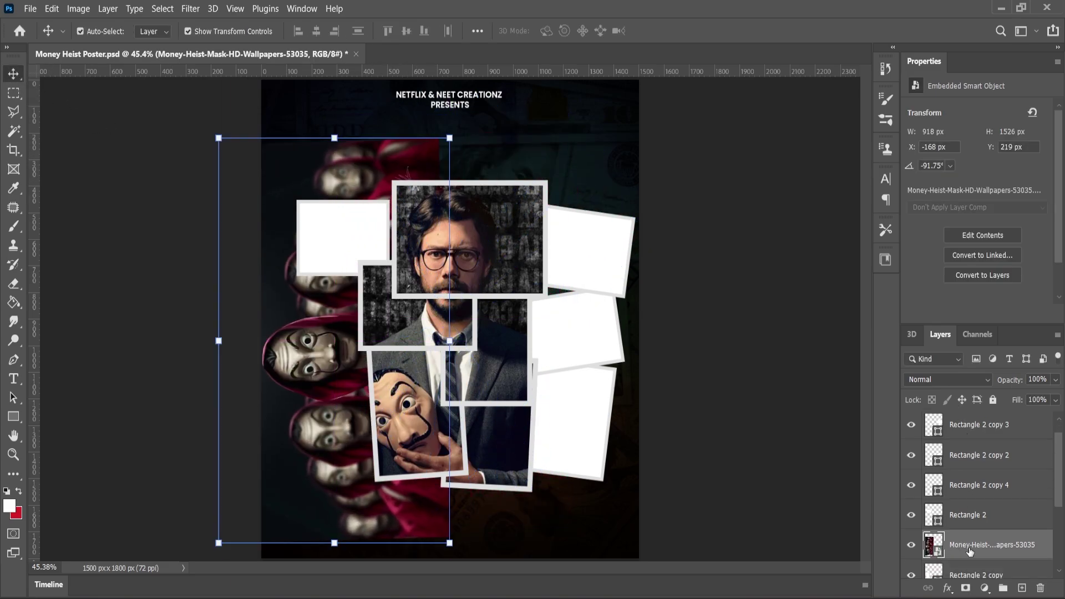
pyautogui.rightClick(971, 550)
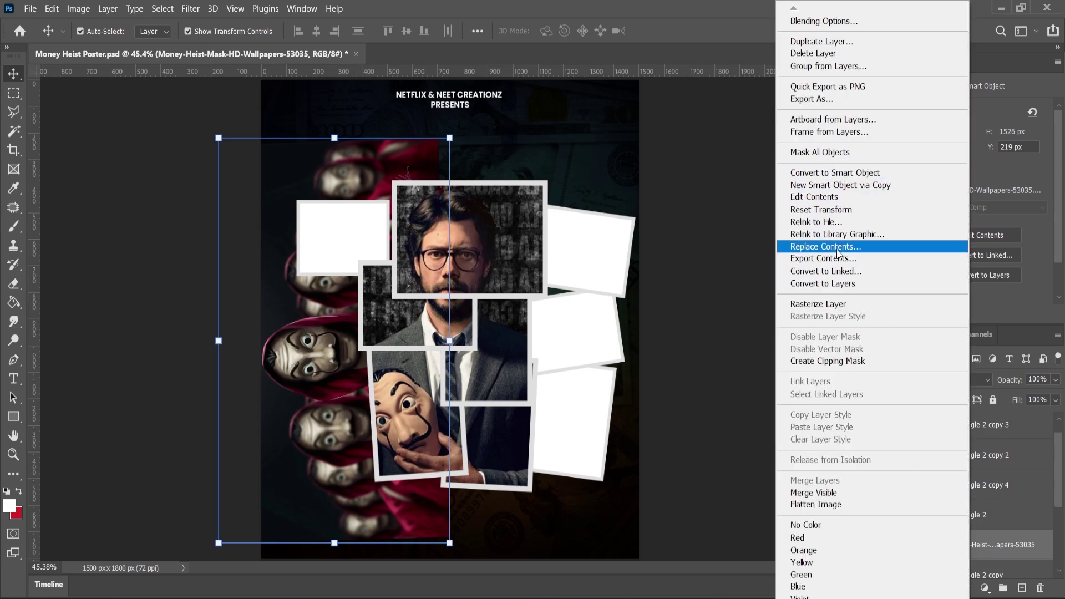
pyautogui.click(828, 361)
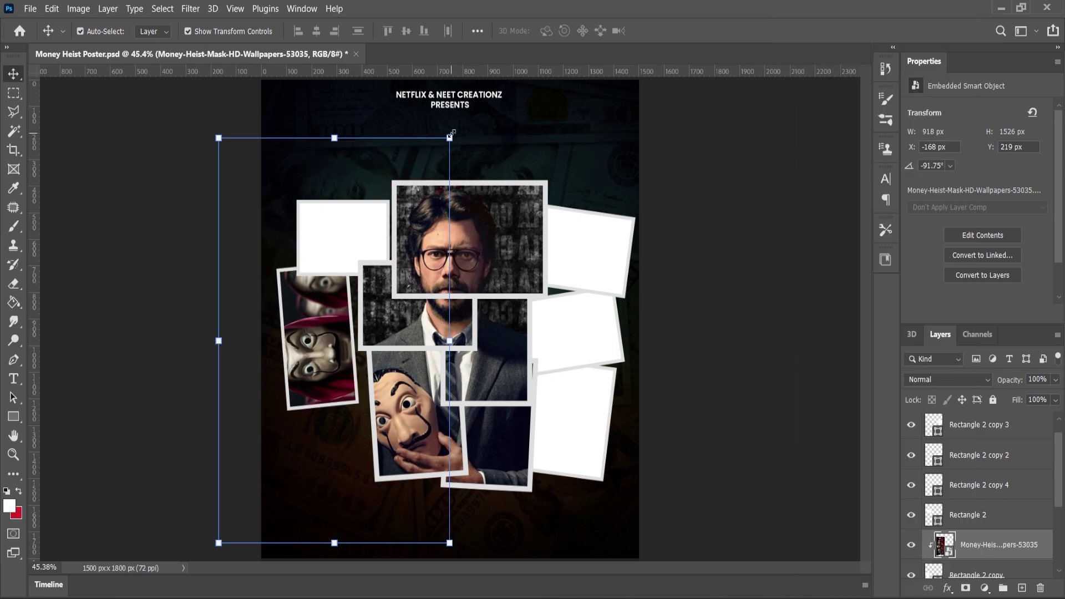
# Scale the clipped mask image to about 413 × 687 px and position it at X 14 px, Y 601 px inside its frame.
pyautogui.moveTo(452, 134); pyautogui.dragTo(433, 192)
pyautogui.moveTo(437, 139); pyautogui.dragTo(284, 366)
pyautogui.press('Return')
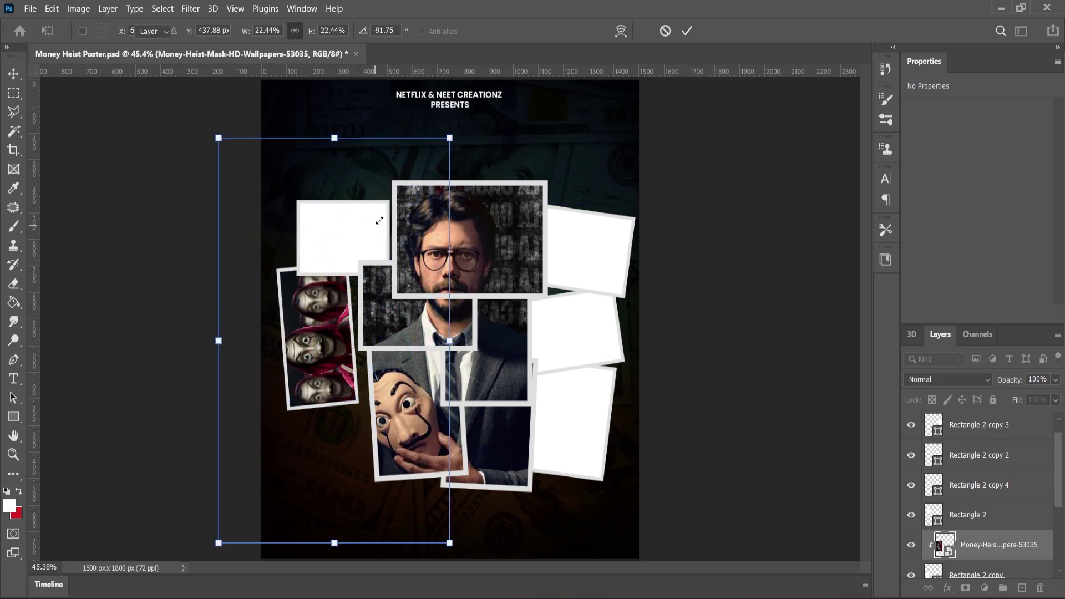
pyautogui.moveTo(394, 220); pyautogui.dragTo(377, 243)
pyautogui.press('Return')
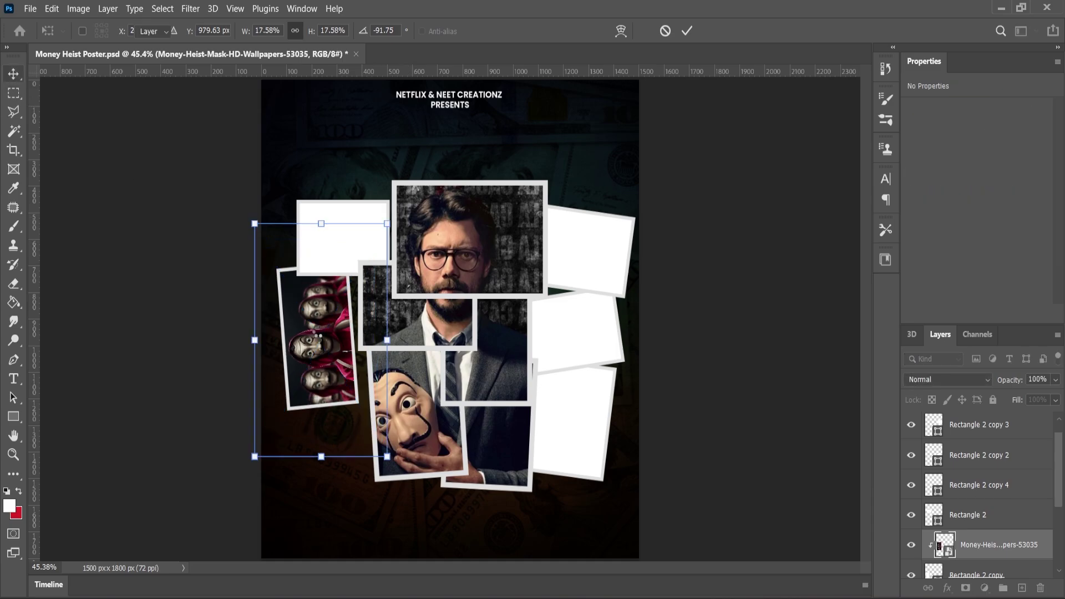
pyautogui.moveTo(326, 334); pyautogui.dragTo(322, 325)
# Apply a Black & White adjustment with the Default preset to the mask image.
pyautogui.click(78, 8)
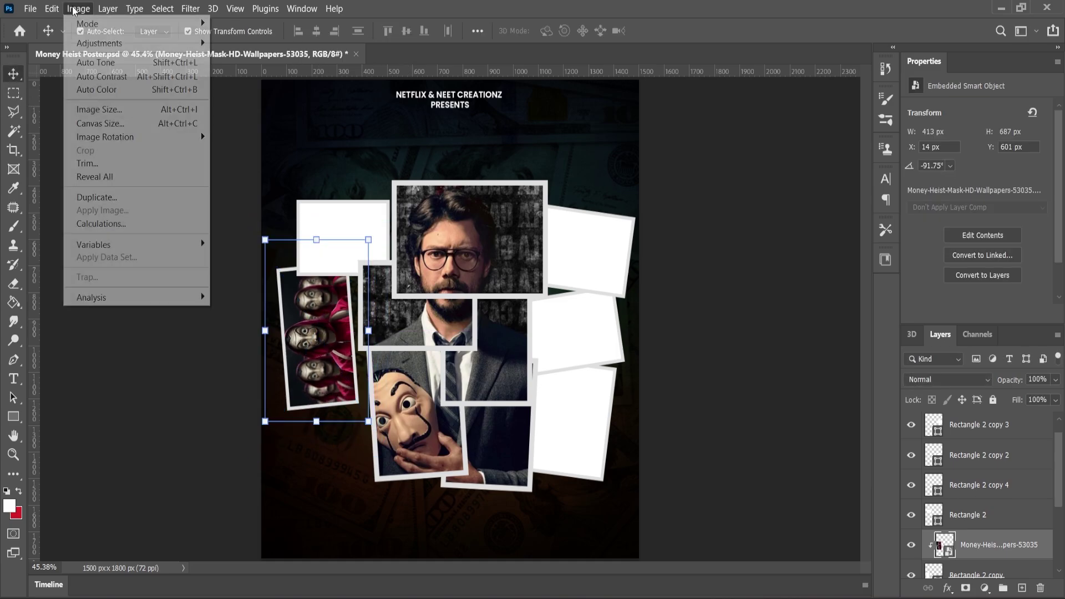
pyautogui.moveTo(93, 47)
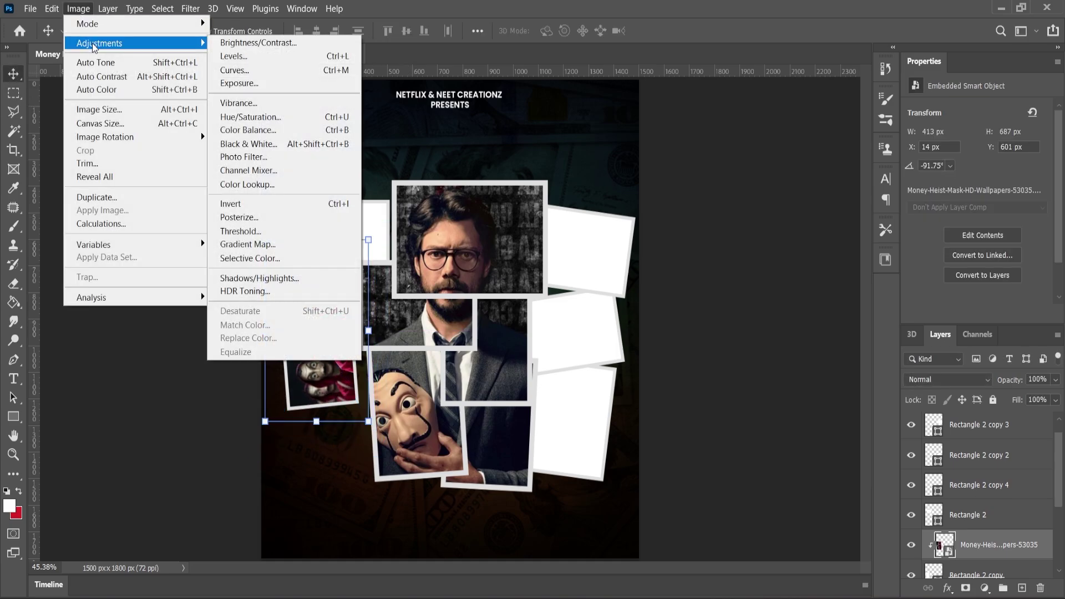
pyautogui.click(262, 146)
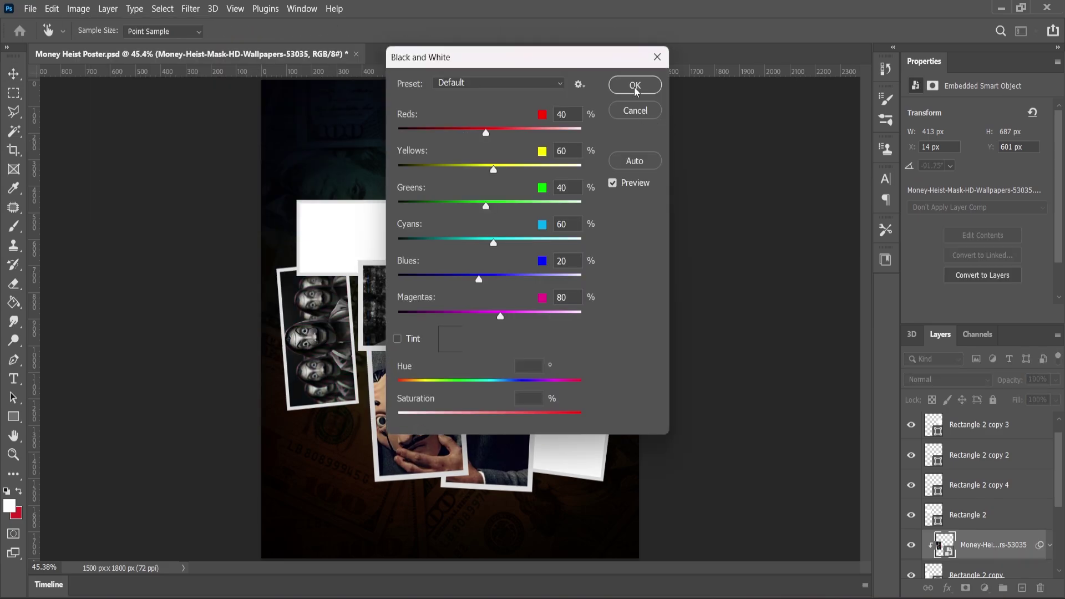
pyautogui.click(635, 85)
pyautogui.click(737, 262)
# Place the ursula-corbero-as-tokyo-in-money-heist image from New folder (14) above Rectangle 2 copy 2 and clip it to that frame.
pyautogui.click(609, 315)
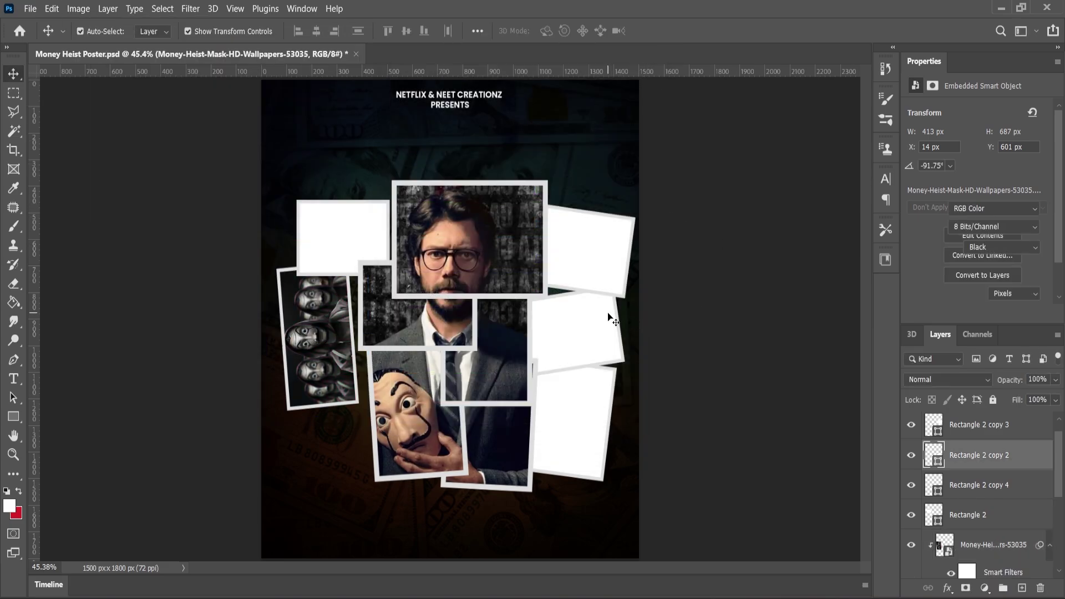
pyautogui.moveTo(624, 596)
pyautogui.click(605, 522)
pyautogui.click(616, 402)
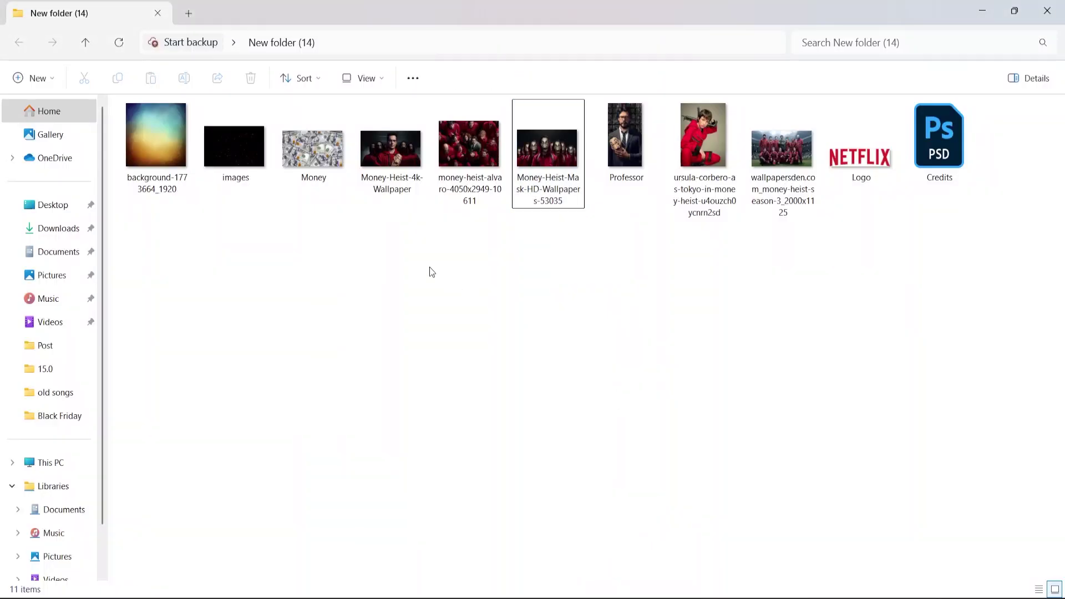
pyautogui.moveTo(712, 141); pyautogui.dragTo(571, 370)
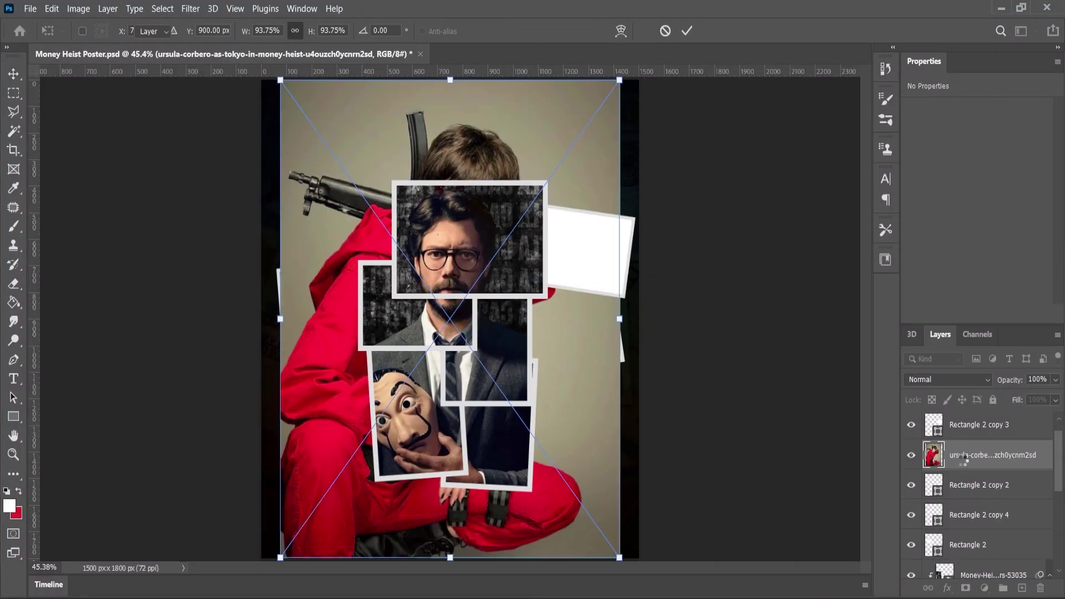
pyautogui.rightClick(968, 454)
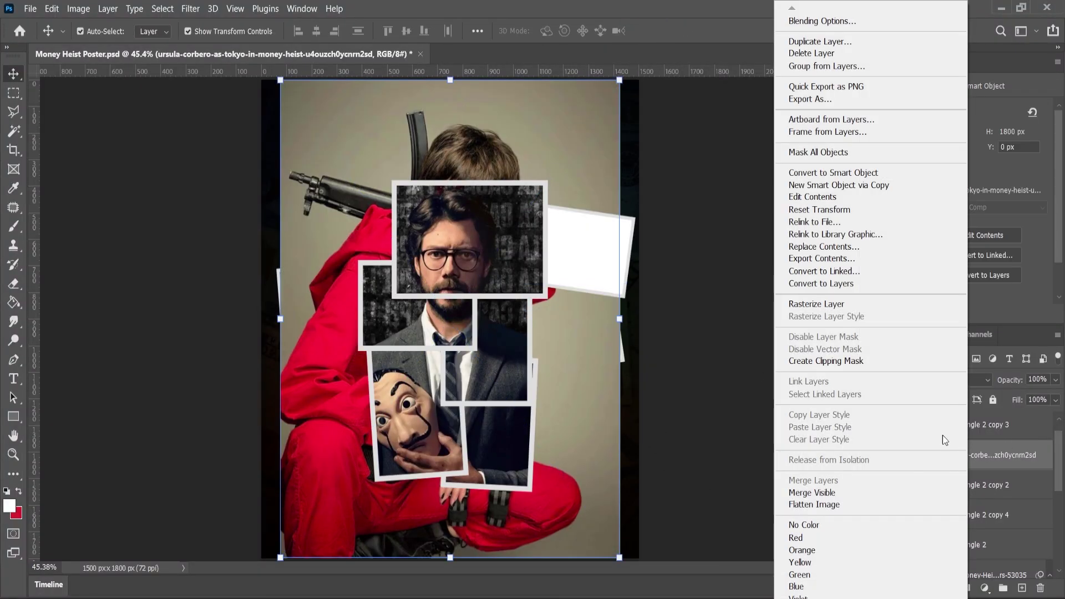
pyautogui.click(842, 361)
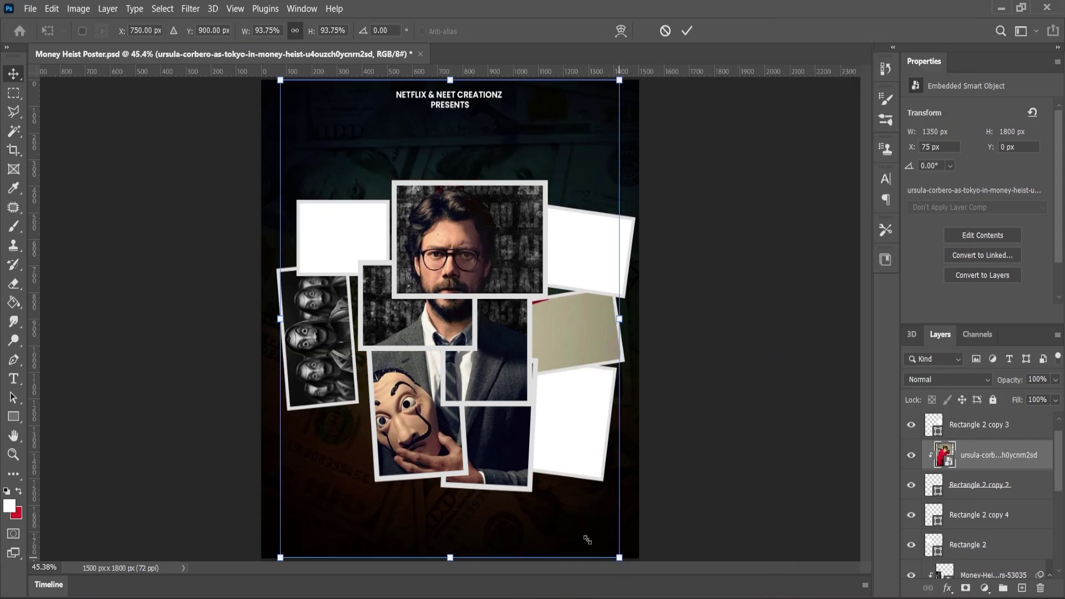
# Scale the Tokyo image to about 365 × 486 px and position it at X 1059 px, Y 780 px inside its frame.
pyautogui.moveTo(619, 557); pyautogui.dragTo(542, 449)
pyautogui.moveTo(537, 335); pyautogui.dragTo(647, 373)
pyautogui.moveTo(652, 228); pyautogui.dragTo(643, 282)
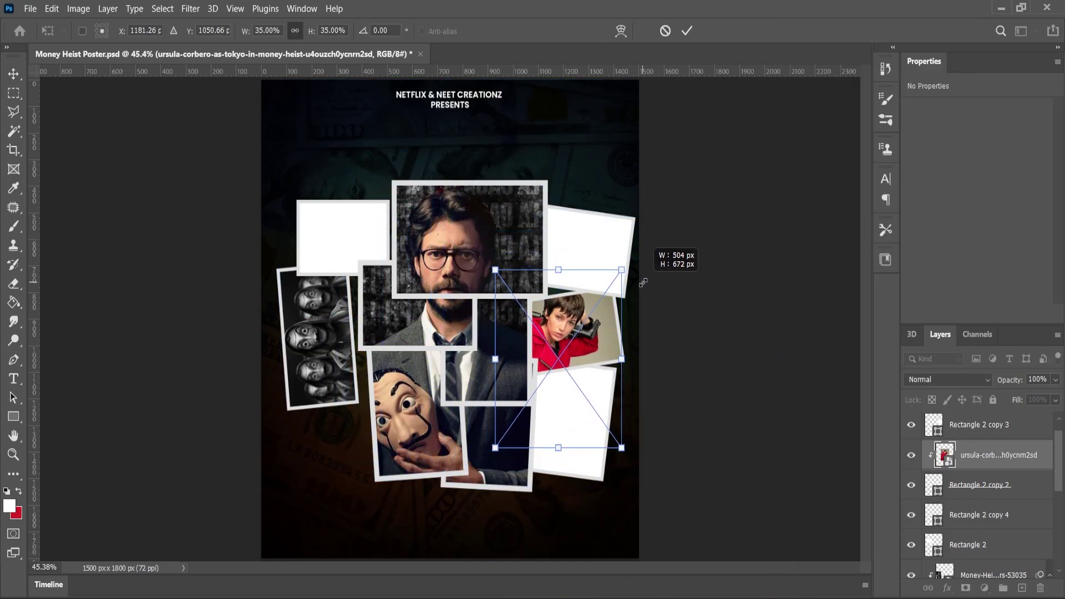
pyautogui.moveTo(571, 341); pyautogui.dragTo(578, 341)
pyautogui.moveTo(638, 272); pyautogui.dragTo(631, 298)
pyautogui.moveTo(582, 339); pyautogui.dragTo(583, 336)
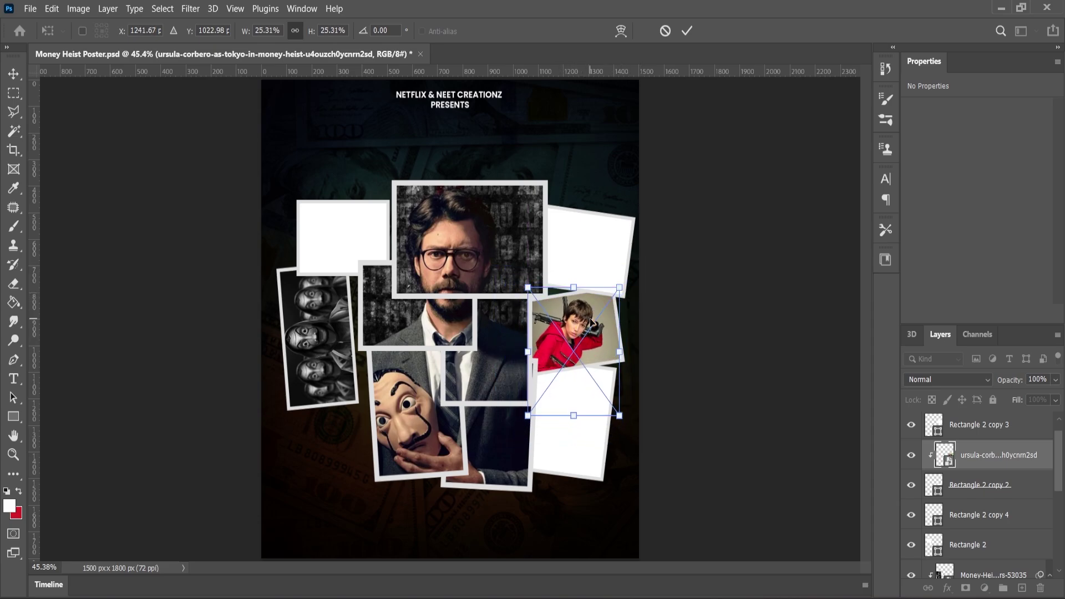
pyautogui.press('Return')
# Apply a Black & White adjustment with the Default preset to the Tokyo image.
pyautogui.click(78, 9)
pyautogui.moveTo(94, 47)
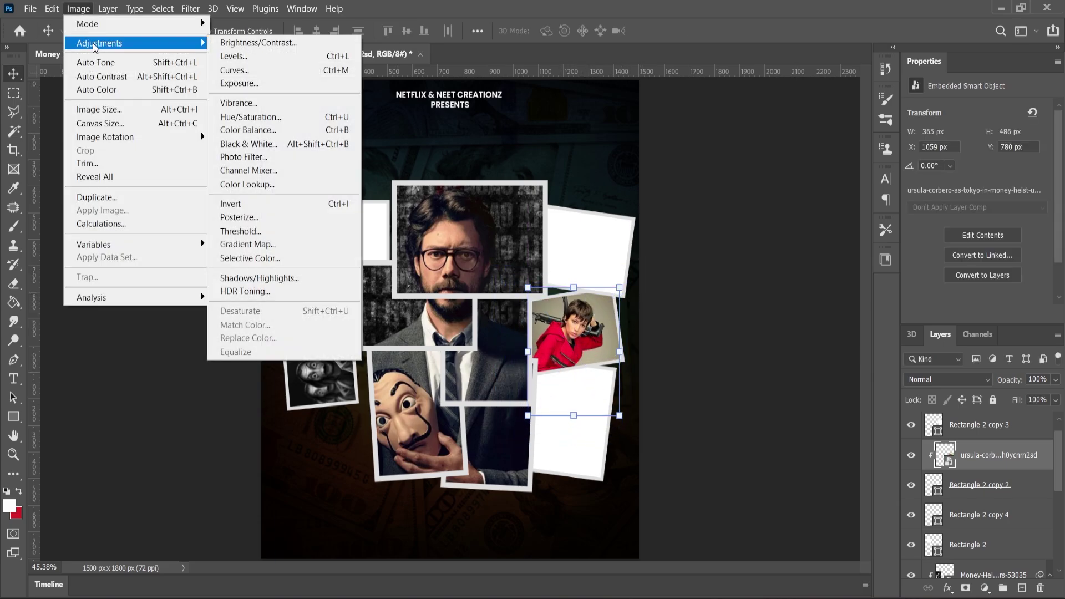
pyautogui.click(264, 144)
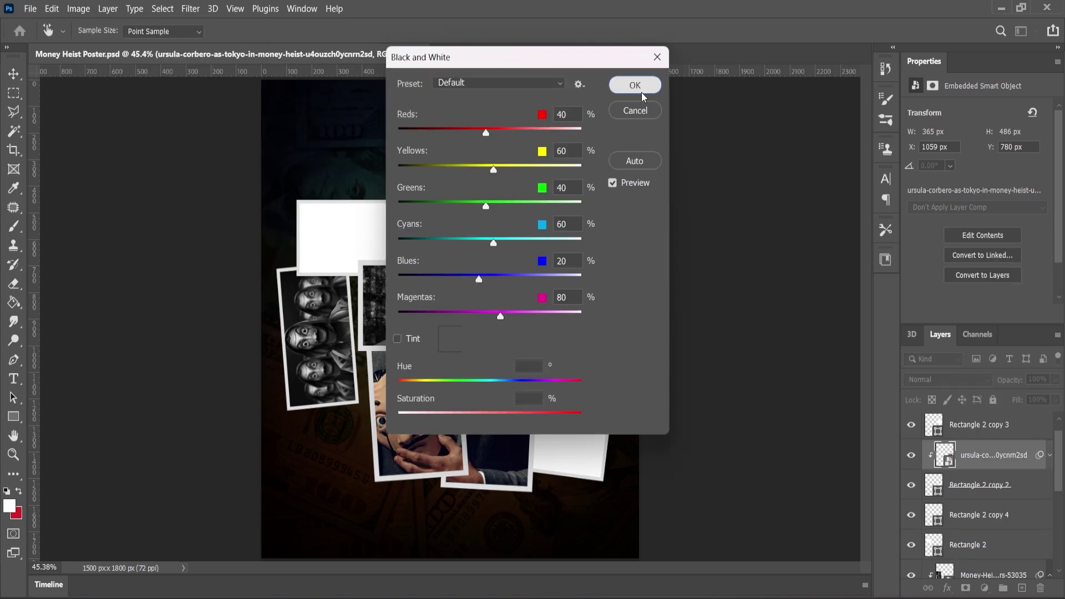
pyautogui.click(641, 89)
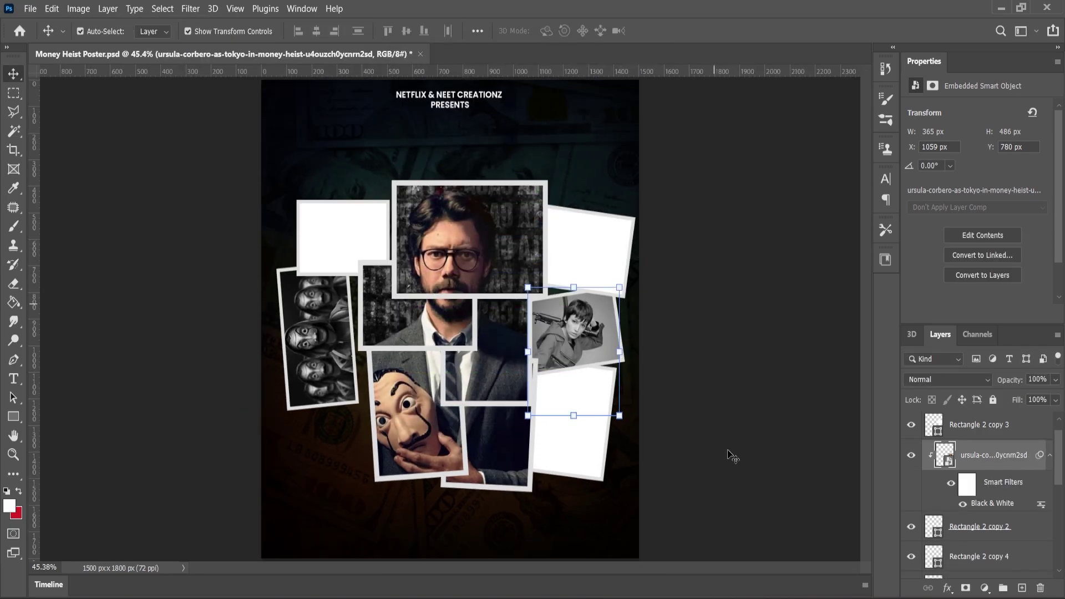
# Place Money-Heist-4k-Wallpaper from New folder (14) into the poster and scale it to about 1364 × 768 px.
pyautogui.hotkey('alt', 'Tab')
pyautogui.click(560, 350)
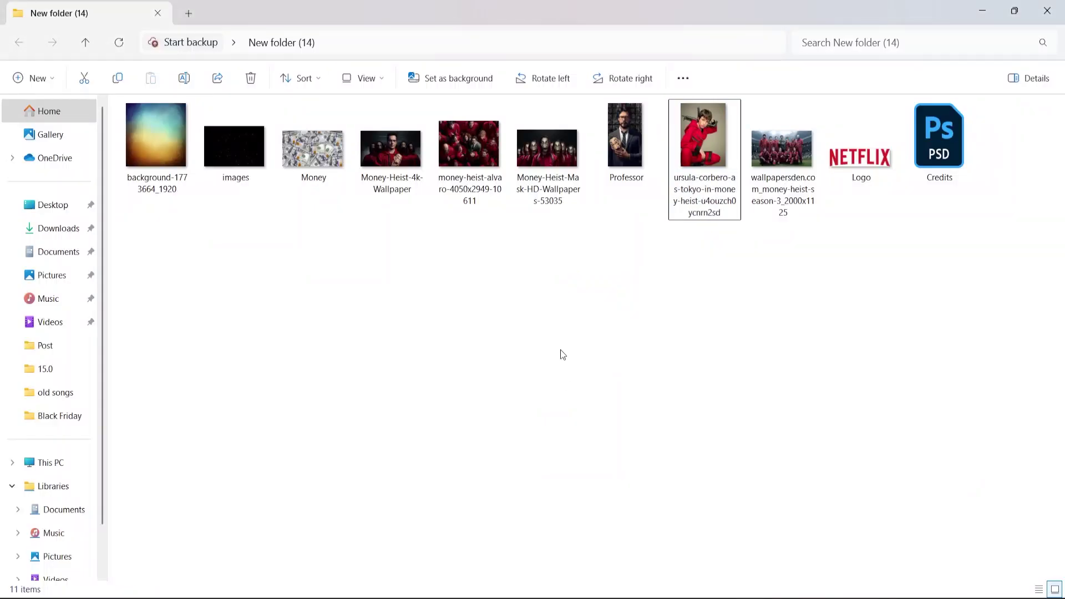
pyautogui.moveTo(391, 154); pyautogui.dragTo(588, 448)
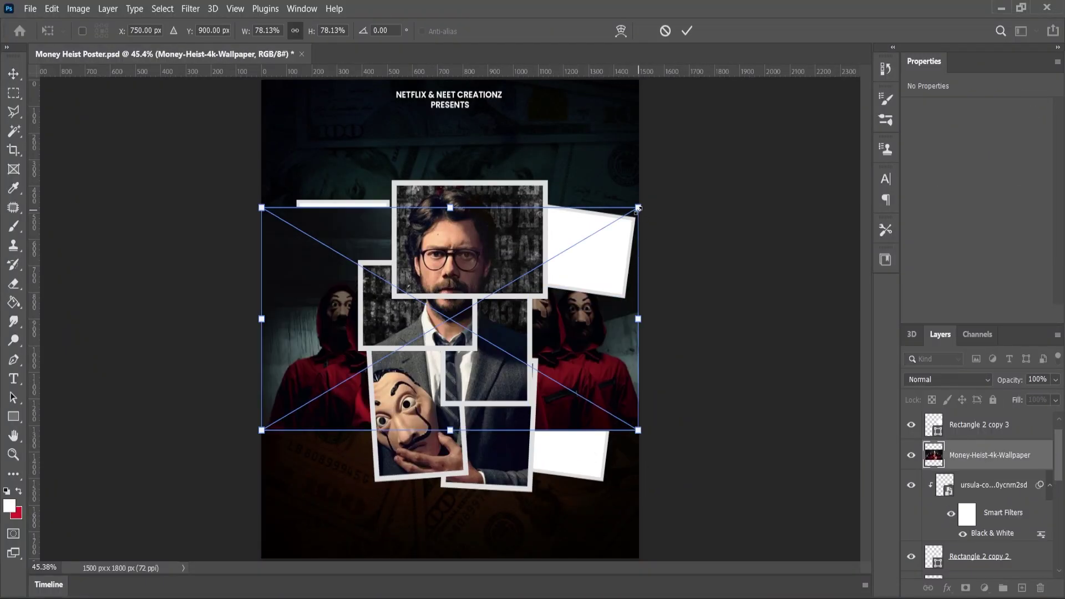
pyautogui.moveTo(639, 207); pyautogui.dragTo(624, 227)
pyautogui.click(14, 75)
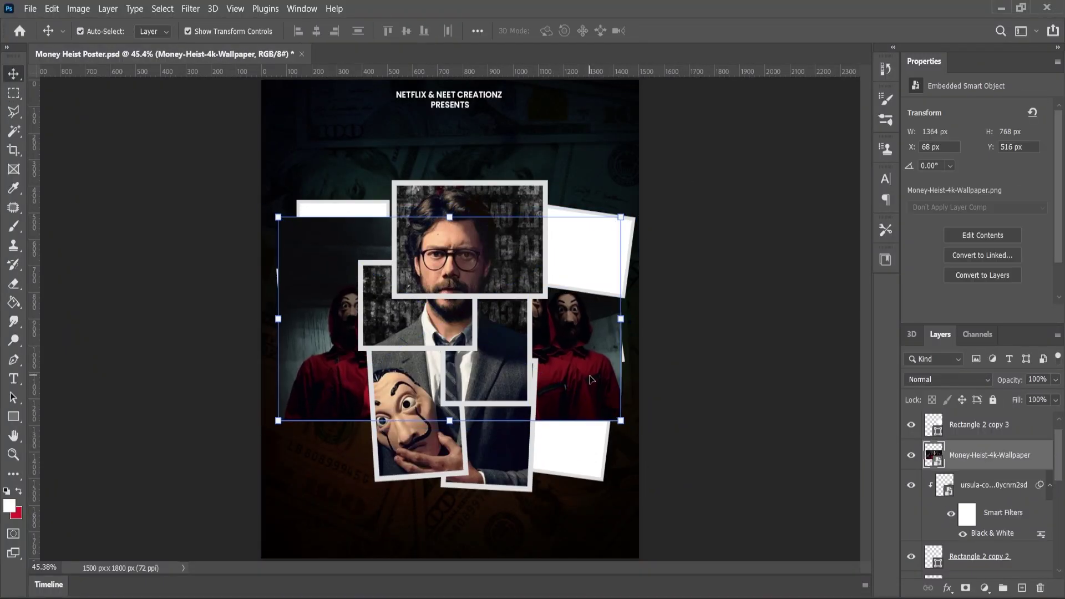
# Move the Money-Heist-4k-Wallpaper layer directly above Rectangle 2 copy 4 and clip it to that frame.
pyautogui.click(591, 476)
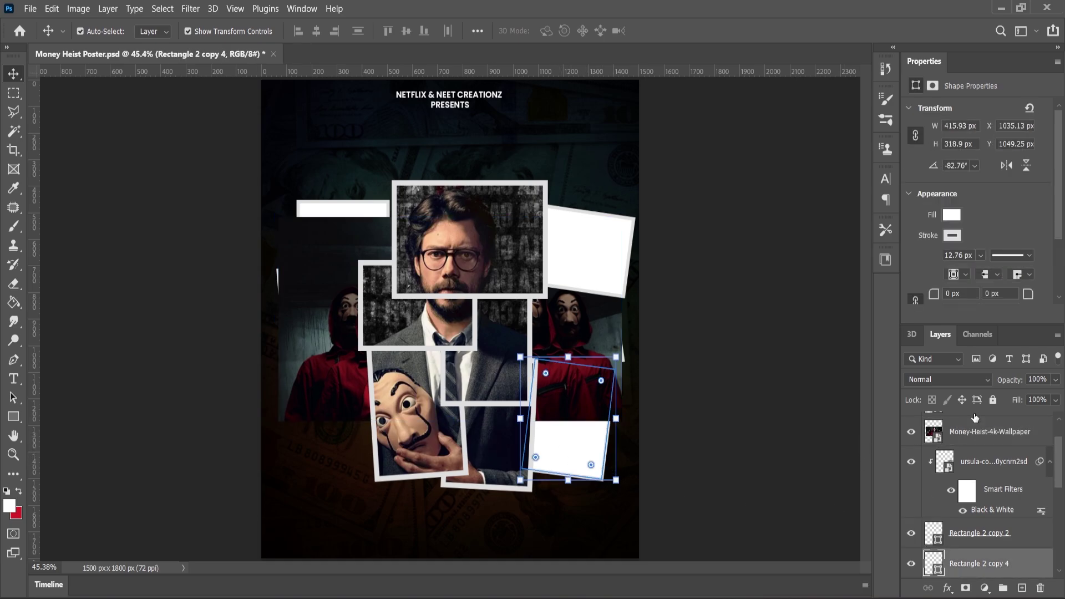
pyautogui.moveTo(969, 548); pyautogui.dragTo(970, 548)
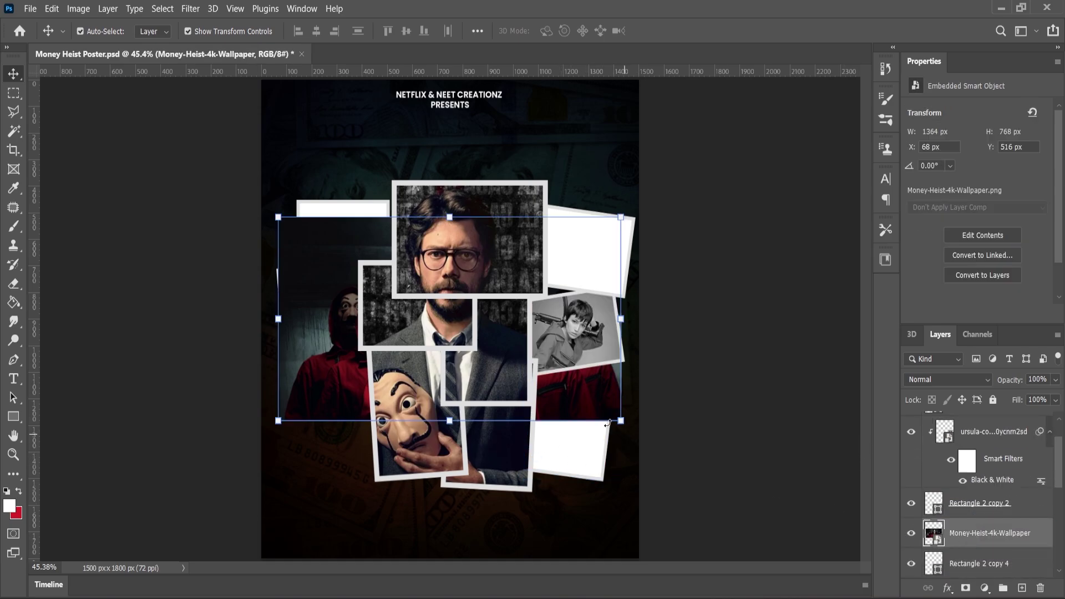
pyautogui.moveTo(568, 399); pyautogui.dragTo(604, 469)
pyautogui.rightClick(960, 539)
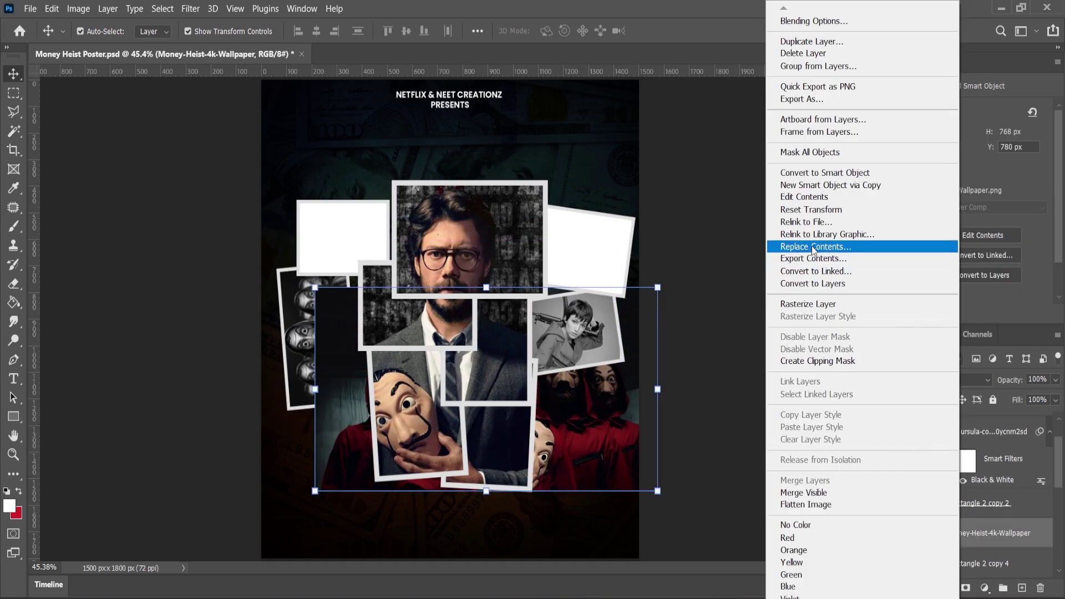
pyautogui.click(809, 362)
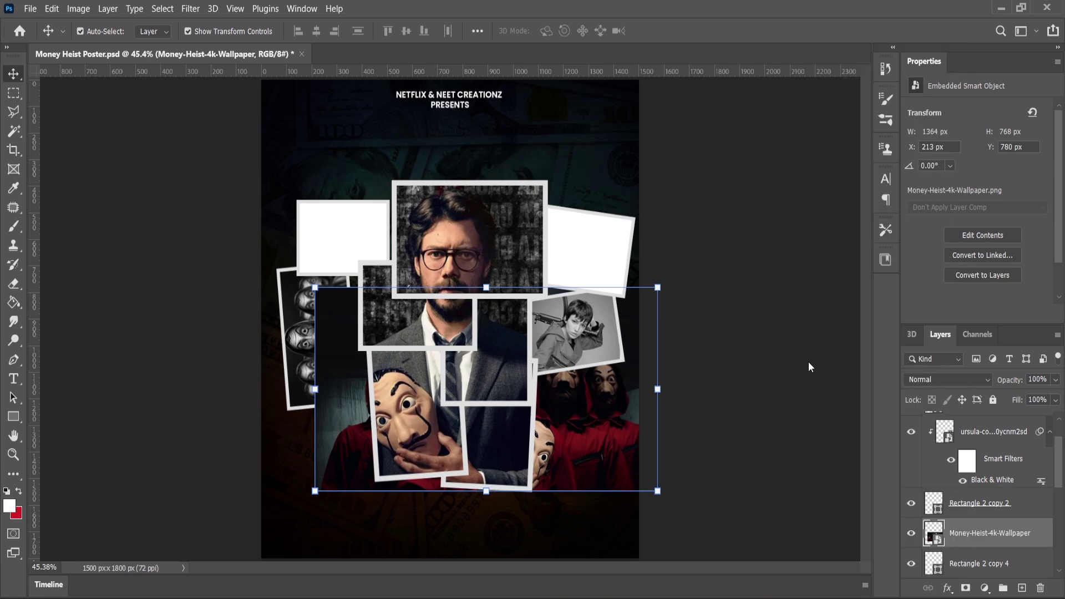
# Scale Money-Heist-4k-Wallpaper to about 958 × 539 px at X 693 px, Y 1049 px so the man in red fills the frame.
pyautogui.moveTo(564, 425); pyautogui.dragTo(629, 490)
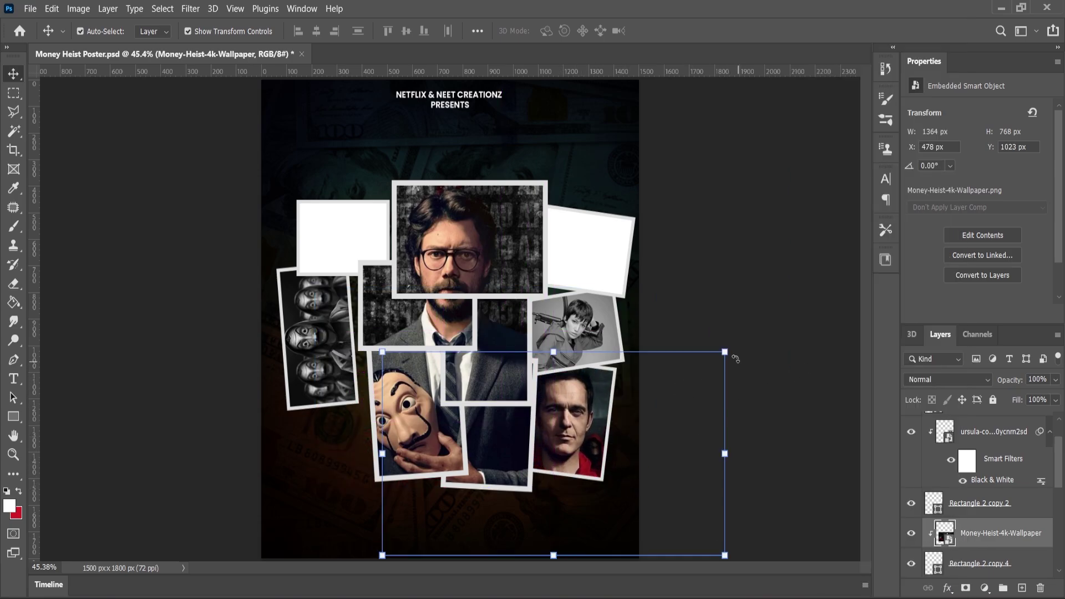
pyautogui.moveTo(725, 352); pyautogui.dragTo(703, 394)
pyautogui.moveTo(580, 443); pyautogui.dragTo(581, 433)
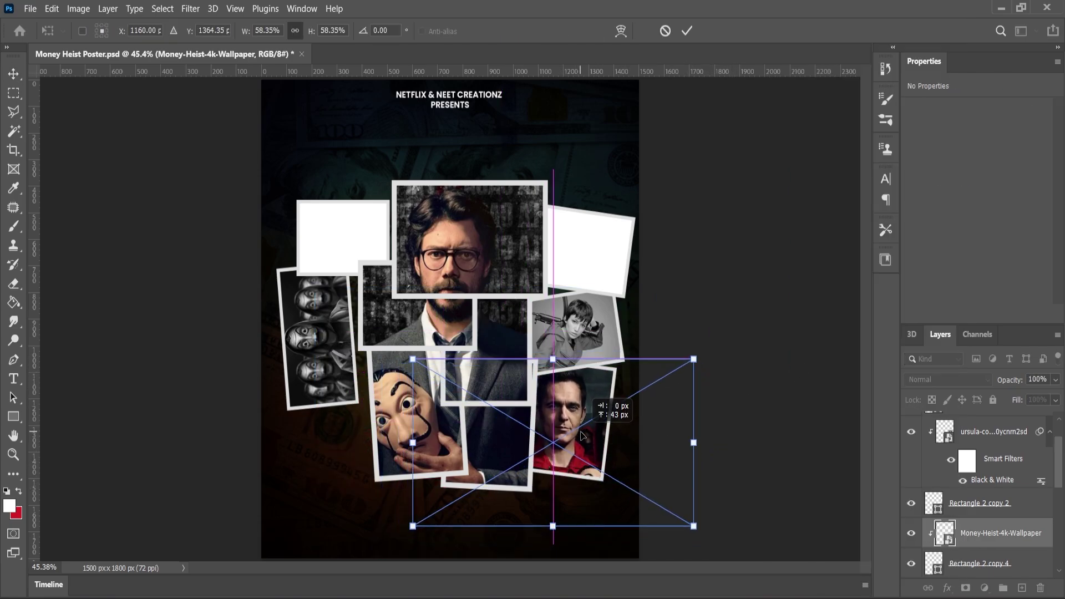
pyautogui.press('Return')
pyautogui.moveTo(694, 361); pyautogui.dragTo(681, 383)
pyautogui.moveTo(590, 427); pyautogui.dragTo(594, 422)
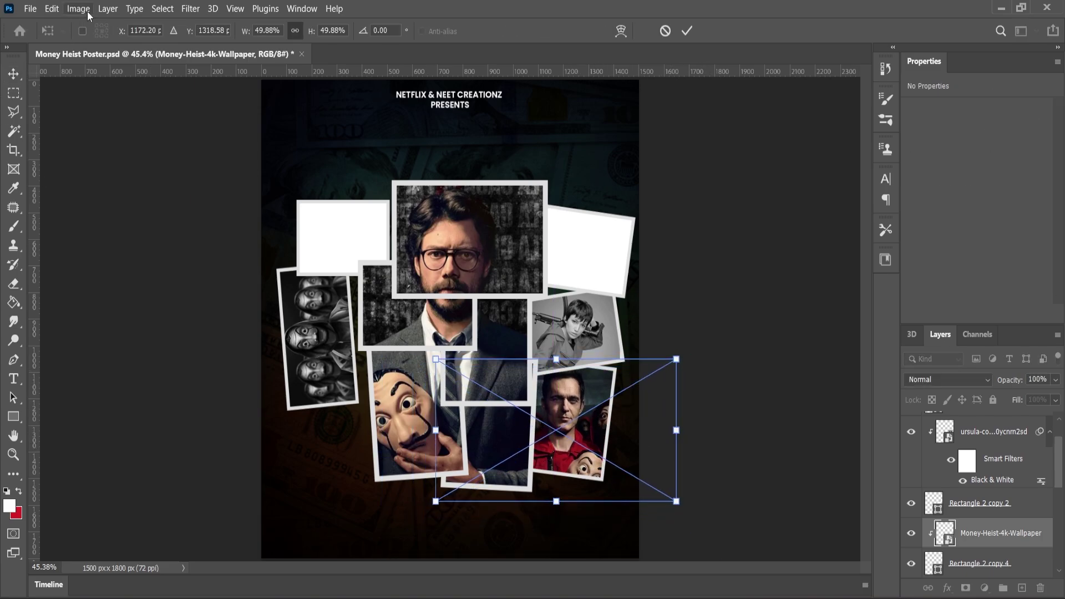
pyautogui.click(87, 12)
pyautogui.click(21, 41)
# Apply a Black & White adjustment to the Money-Heist-4k-Wallpaper image.
pyautogui.click(82, 9)
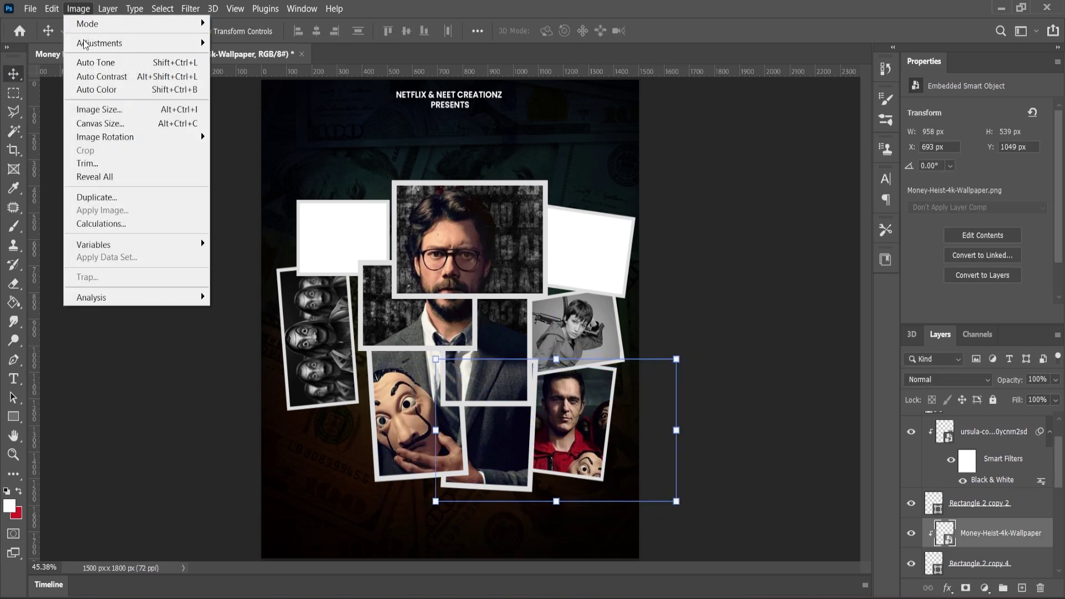
pyautogui.moveTo(86, 47)
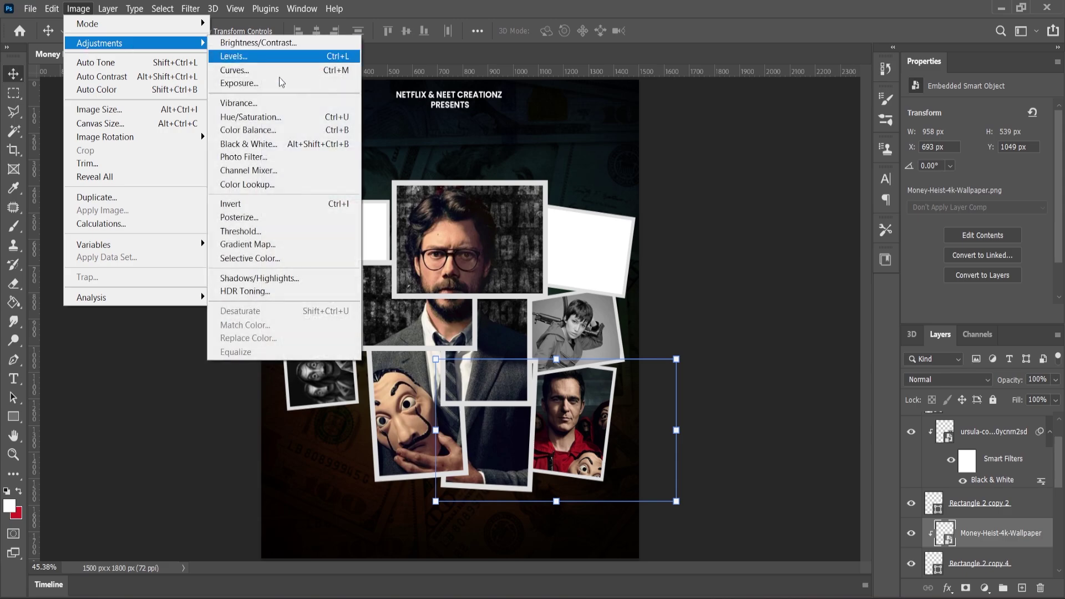
pyautogui.click(249, 144)
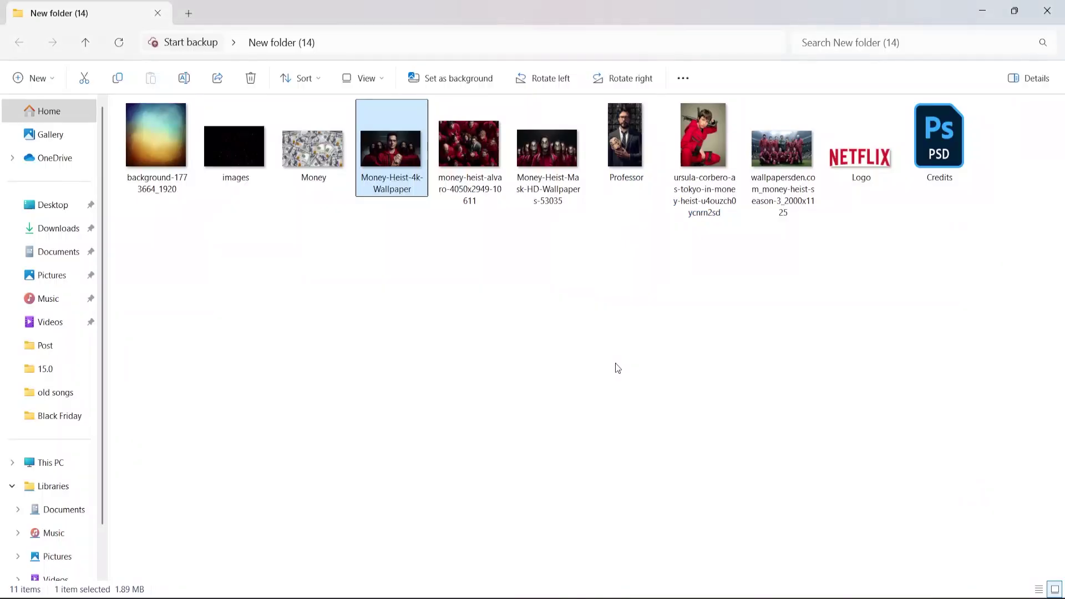
# Place the wallpapersden.com_money-heist-season-3_2000x1125 image from New folder (14) above Rectangle 2 copy 3 and clip it to that frame.
pyautogui.click(618, 368)
pyautogui.moveTo(781, 151); pyautogui.dragTo(744, 598)
pyautogui.moveTo(525, 288); pyautogui.dragTo(535, 274)
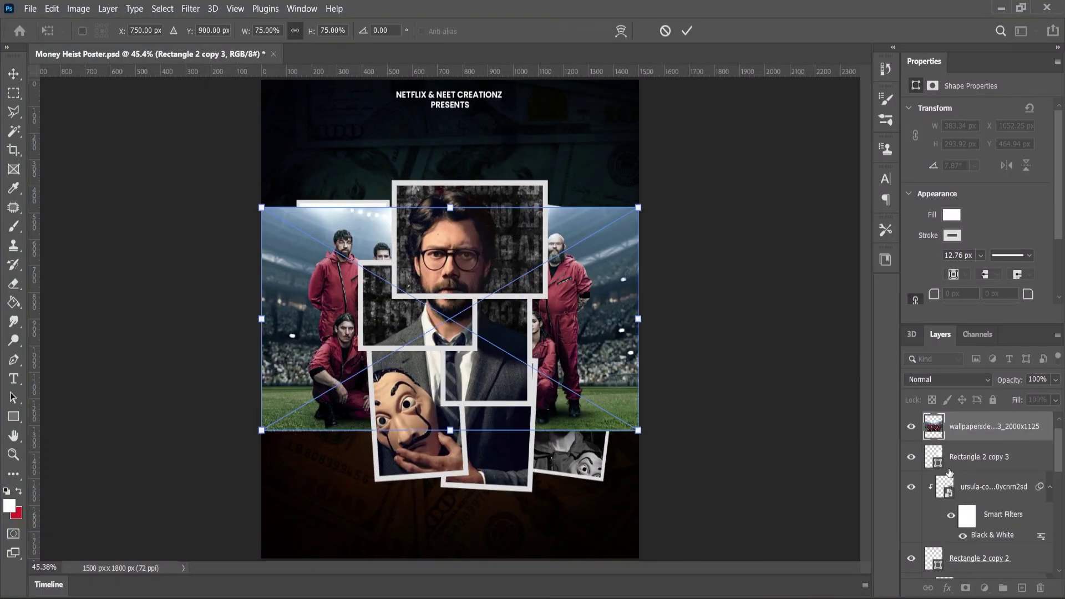
pyautogui.press('Return')
pyautogui.rightClick(957, 430)
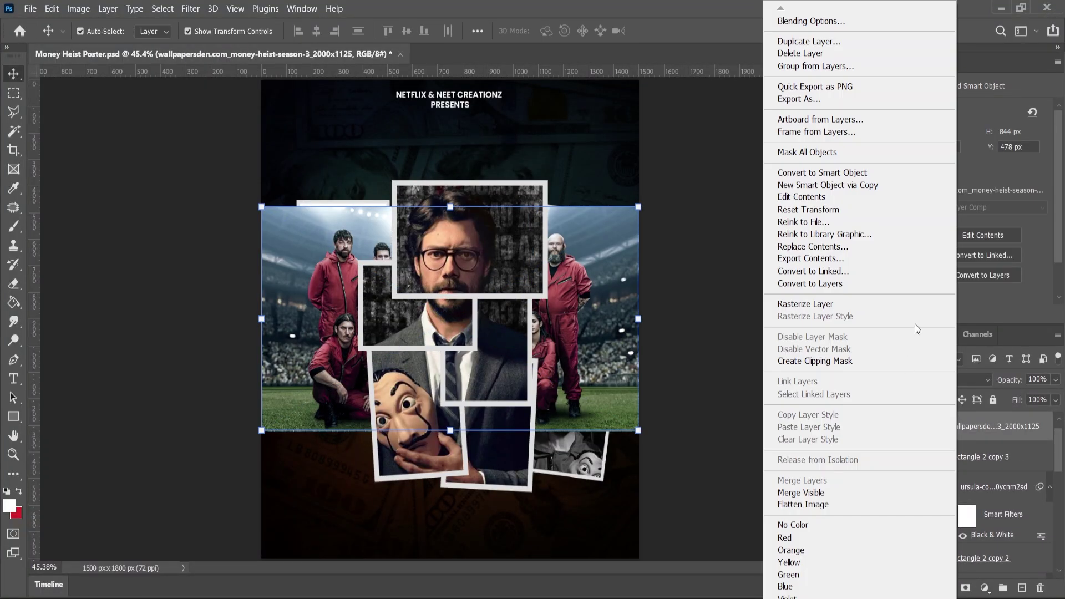
pyautogui.click(821, 362)
# Scale the season-3 group image to about 44.29%, rotate it 9.14° and position it at about X 1144 px, Y 673 px so the group fills its frame.
pyautogui.moveTo(640, 206); pyautogui.dragTo(628, 215)
pyautogui.moveTo(567, 280); pyautogui.dragTo(618, 223)
pyautogui.moveTo(677, 159); pyautogui.dragTo(636, 223)
pyautogui.moveTo(645, 188); pyautogui.dragTo(649, 213)
pyautogui.moveTo(600, 260); pyautogui.dragTo(635, 259)
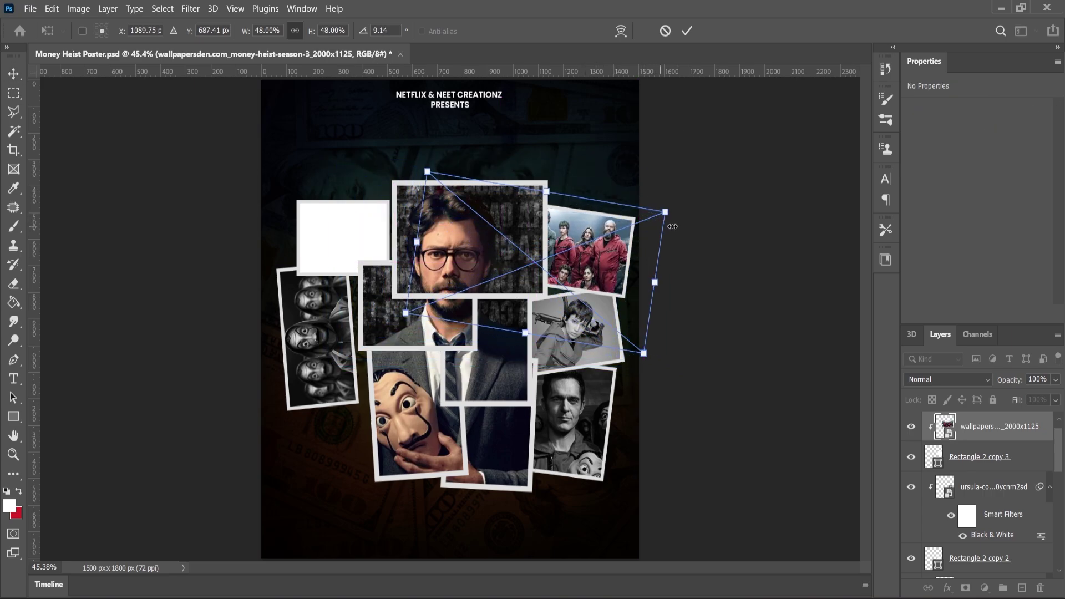
pyautogui.moveTo(666, 215); pyautogui.dragTo(663, 217)
pyautogui.moveTo(606, 255); pyautogui.dragTo(612, 252)
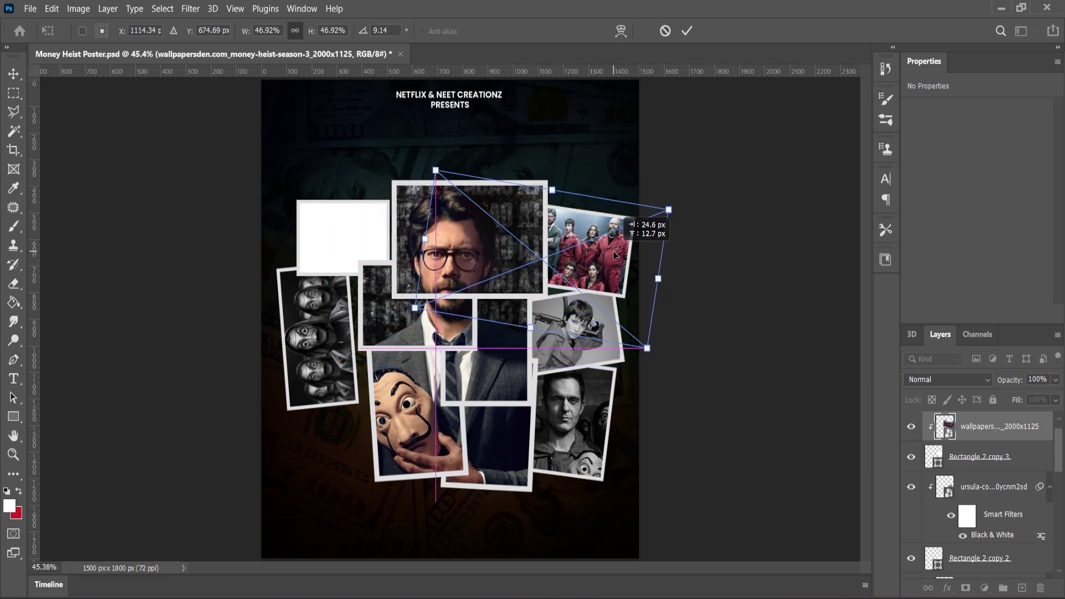
pyautogui.moveTo(668, 210); pyautogui.dragTo(661, 213)
pyautogui.moveTo(585, 239); pyautogui.dragTo(593, 239)
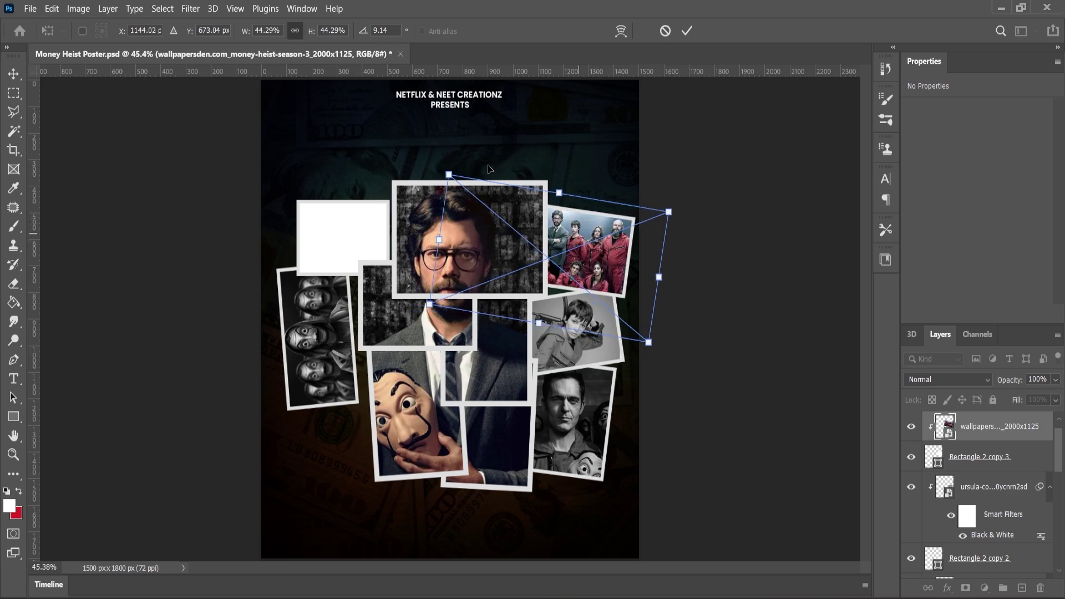
pyautogui.press('Return')
# Apply a Black & White adjustment with default settings to the season-3 group image.
pyautogui.click(78, 9)
pyautogui.moveTo(94, 43)
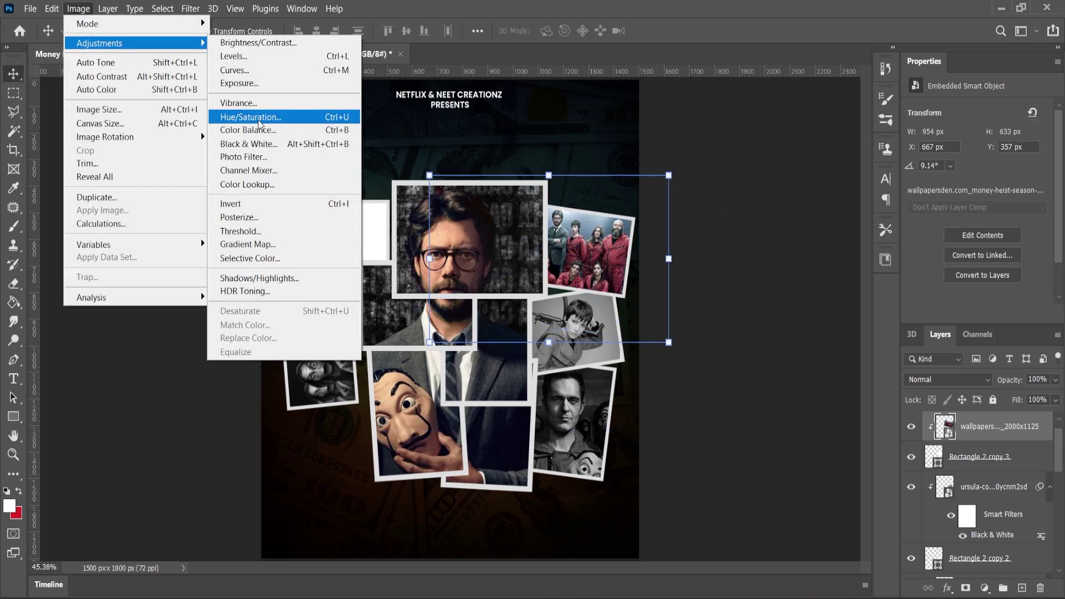
pyautogui.click(253, 144)
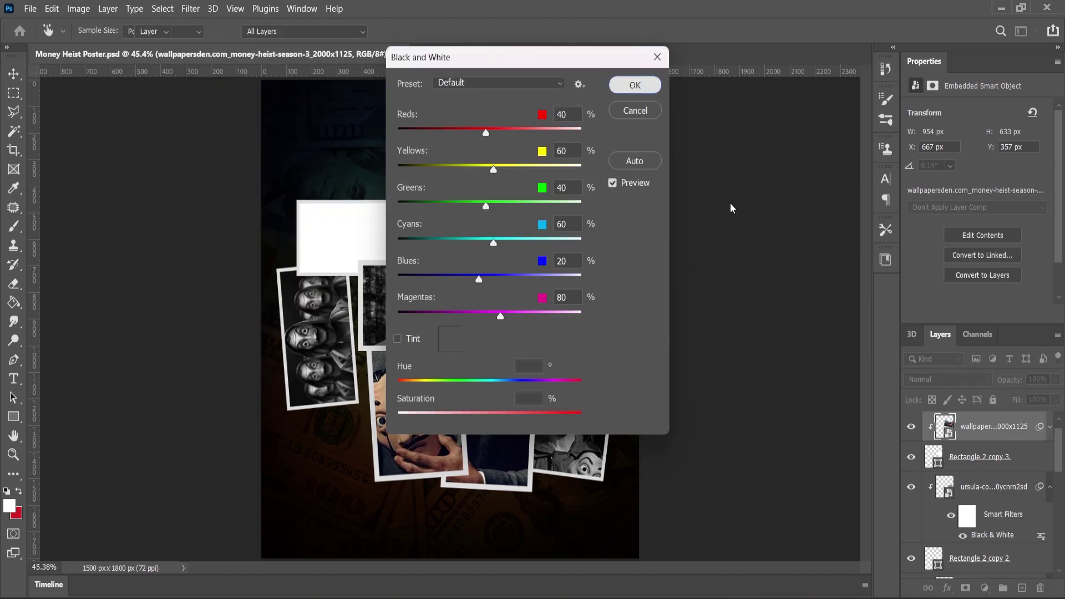
pyautogui.press('Return')
# Place money-heist-alvaro-4050x2949-10611 from New folder (14) directly above Rectangle 2 and clip it to that empty frame.
pyautogui.click(341, 248)
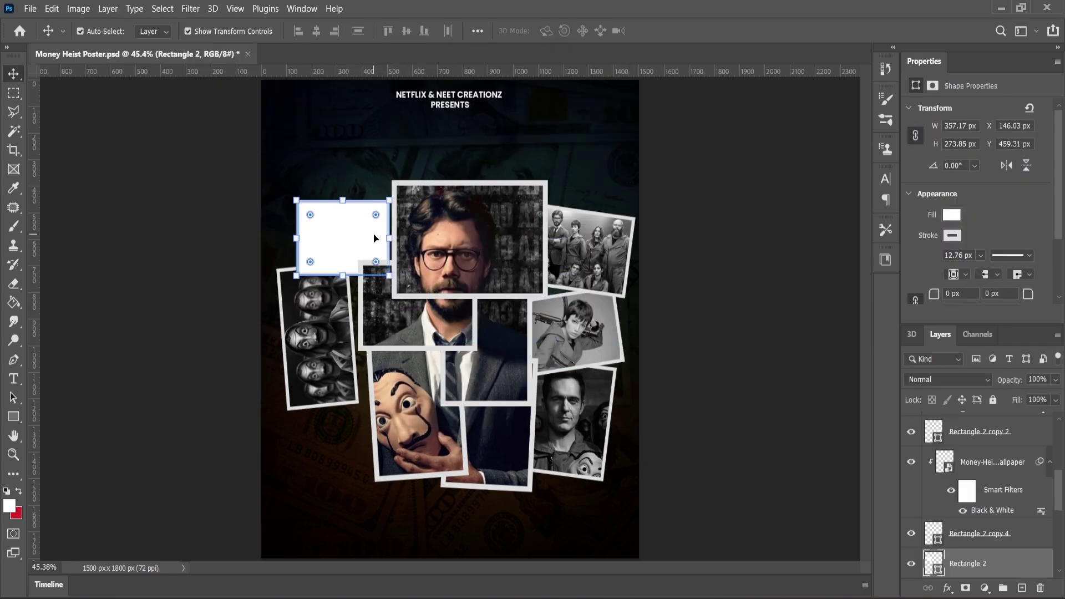
pyautogui.click(619, 596)
pyautogui.click(521, 297)
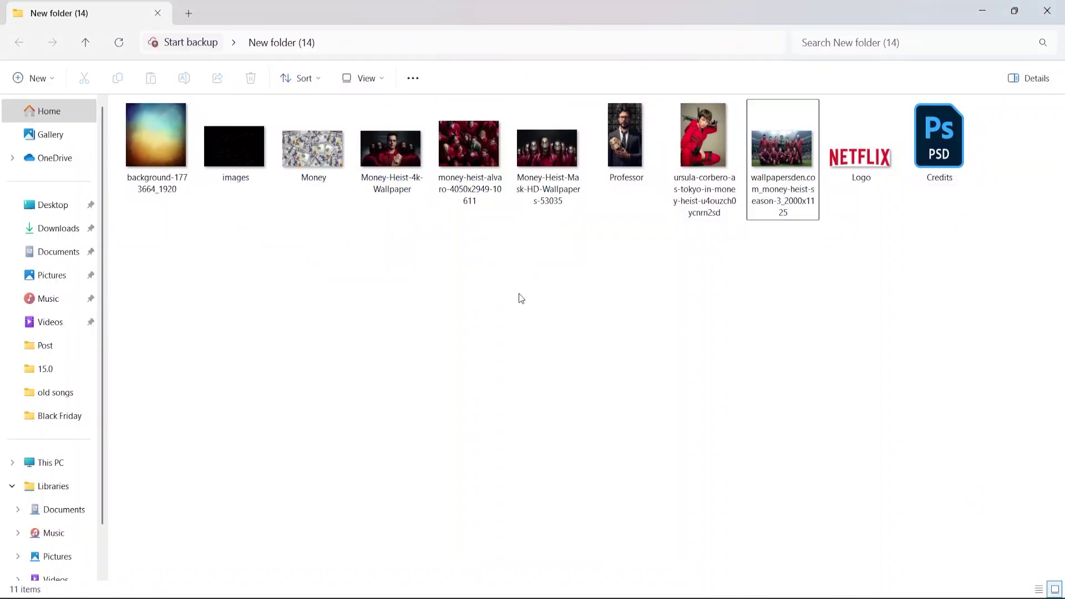
pyautogui.moveTo(474, 170); pyautogui.dragTo(347, 275)
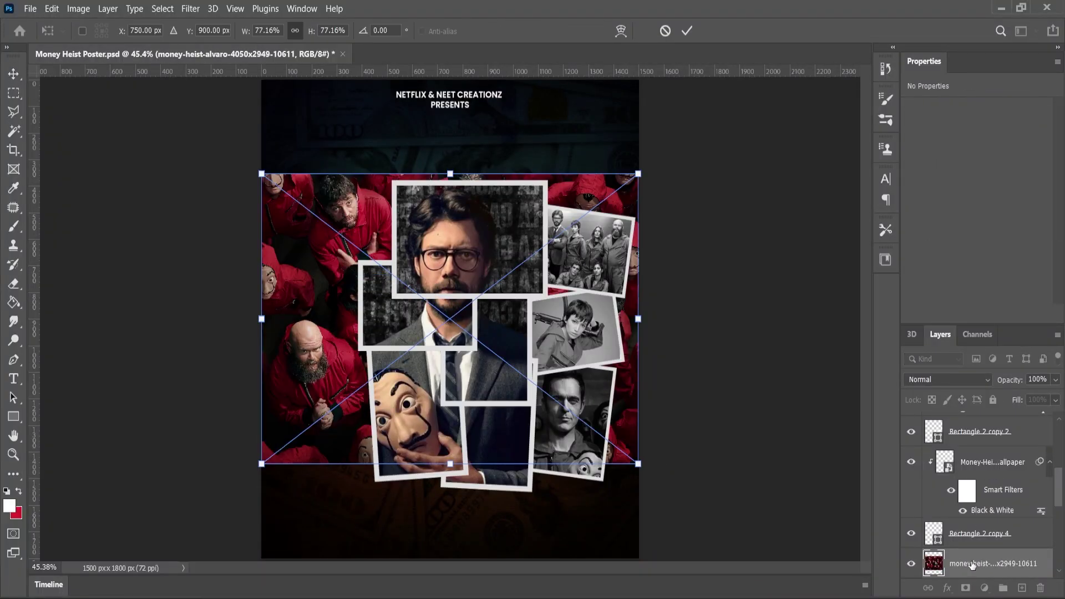
pyautogui.press('Return')
pyautogui.rightClick(969, 552)
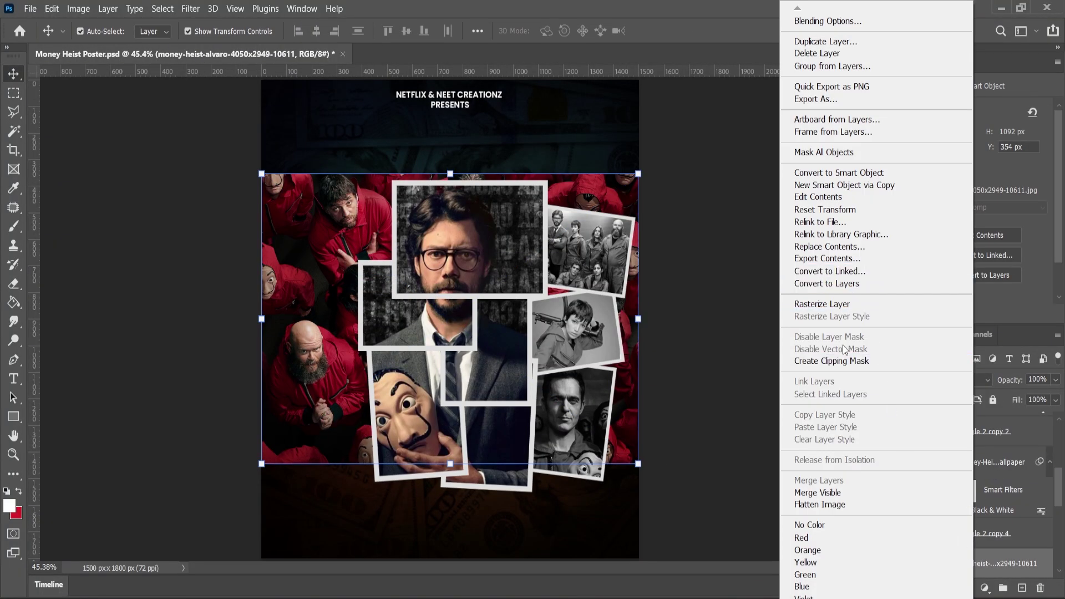
pyautogui.click(832, 360)
# Scale the money-heist-alvaro image to about 863 × 629 px at X -141 px, Y 288 px so the man in glasses shows in the frame.
pyautogui.hotkey('ctrl', 't')
pyautogui.moveTo(262, 173)
pyautogui.mouseDown()
pyautogui.moveTo(339, 266)
pyautogui.moveTo(297, 197)
pyautogui.moveTo(268, 176)
pyautogui.mouseUp()
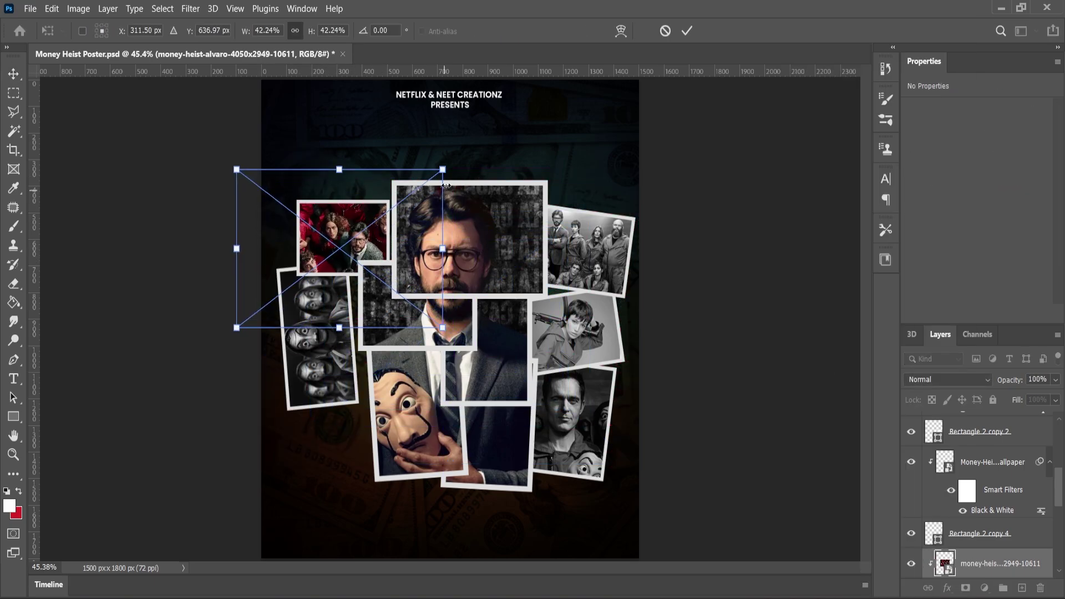
pyautogui.moveTo(443, 169); pyautogui.dragTo(448, 165)
pyautogui.moveTo(357, 230); pyautogui.dragTo(352, 222)
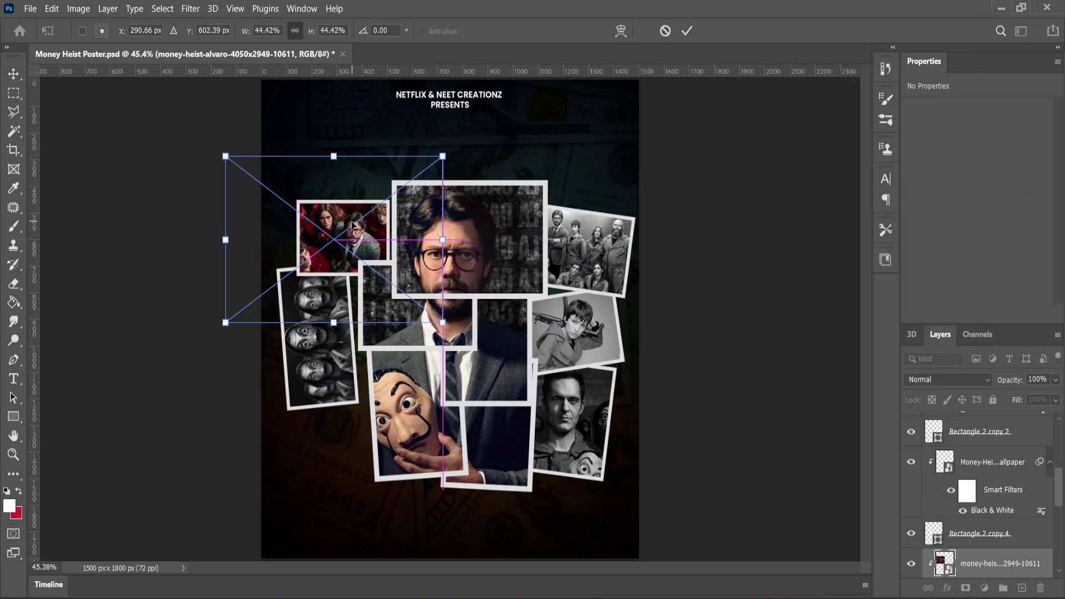
pyautogui.press('Return')
# Apply a Black & White adjustment to the money-heist-alvaro image.
pyautogui.click(78, 10)
pyautogui.moveTo(91, 46)
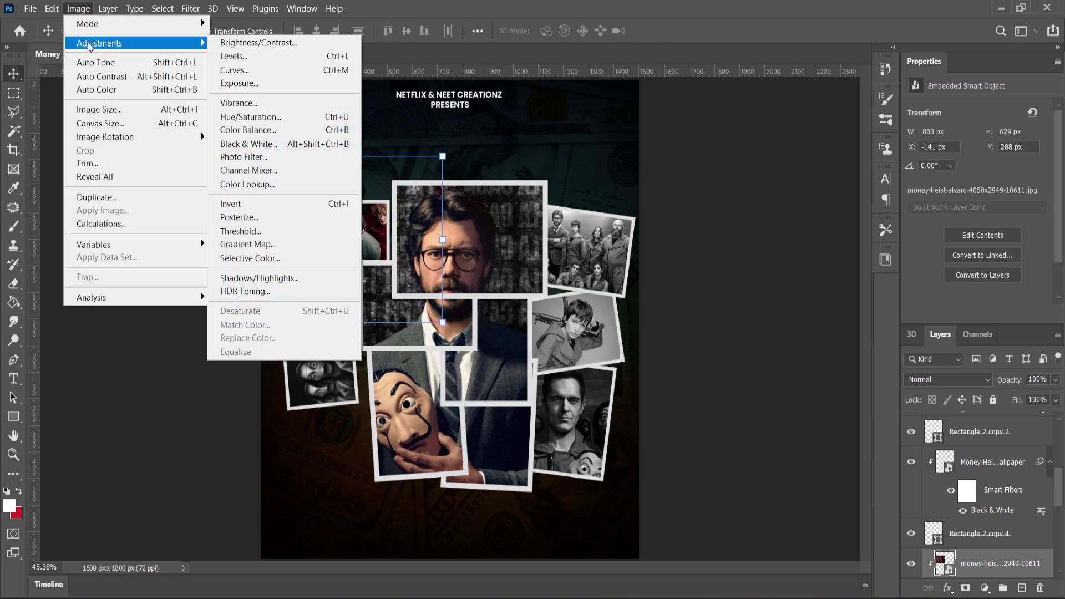
pyautogui.click(258, 143)
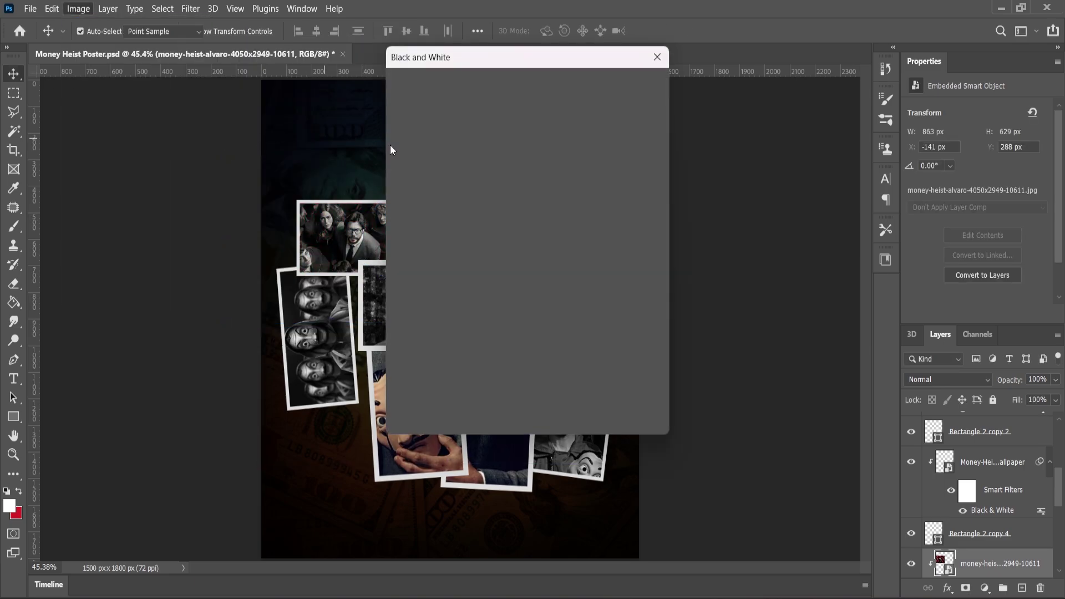
pyautogui.press('Return')
# Select all photo frames and their clipped images together and scale the whole collage to about 100.99%.
pyautogui.scroll(-2, 533, 253)
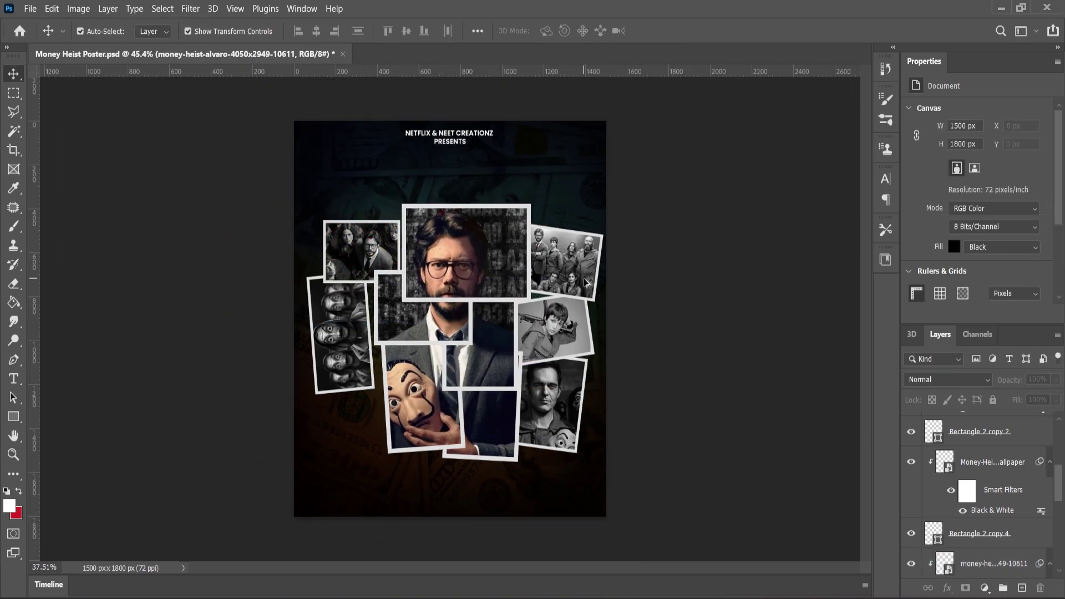
pyautogui.scroll(4, 533, 253)
pyautogui.scroll(-3, 533, 253)
pyautogui.moveTo(197, 166); pyautogui.dragTo(607, 470)
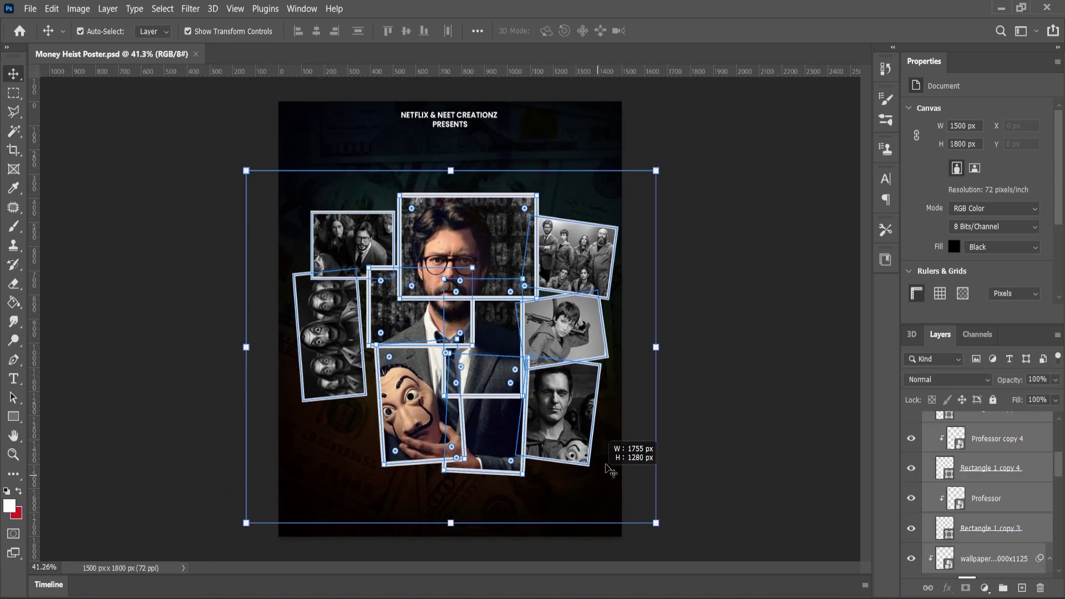
pyautogui.click(657, 171)
pyautogui.press('Return')
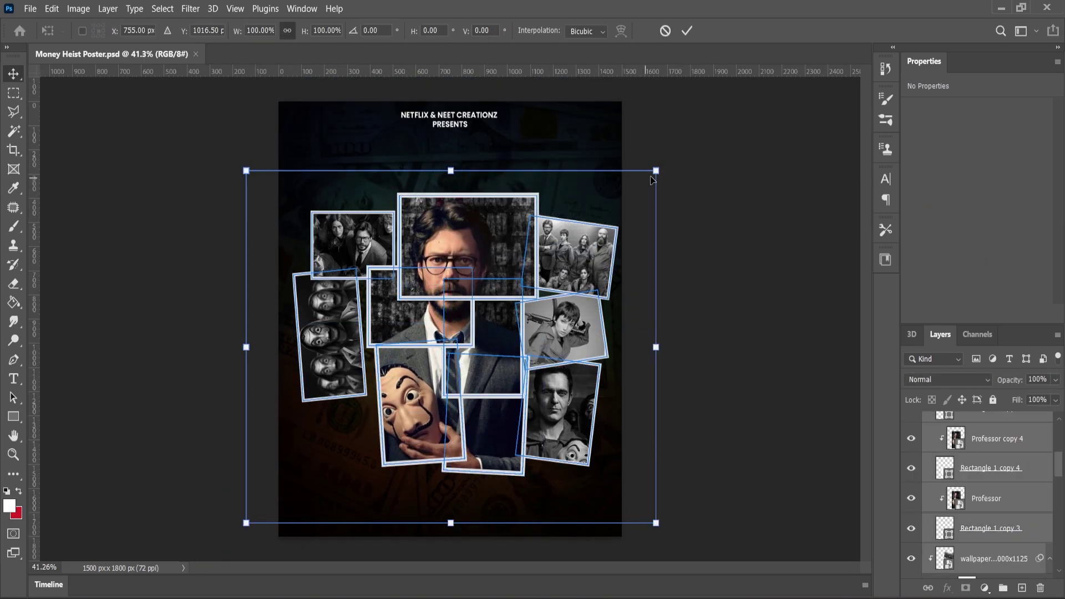
pyautogui.moveTo(656, 170); pyautogui.dragTo(659, 169)
# Reposition the selected photo collage to about X 735.62 px, Y 1004.39 px and deselect it.
pyautogui.moveTo(512, 235); pyautogui.dragTo(502, 232)
pyautogui.press('Right')
pyautogui.press('Right')
pyautogui.press('Right')
pyautogui.press('Right')
pyautogui.press('Right')
pyautogui.press('Right')
pyautogui.press('Right')
pyautogui.press('Right')
pyautogui.press('Right')
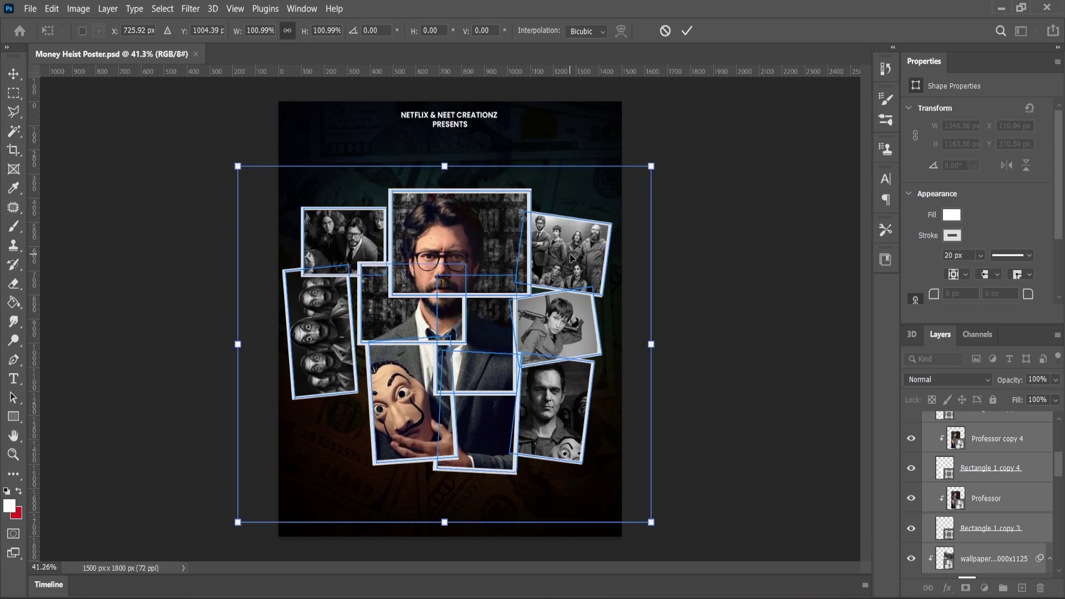
pyautogui.press('Left')
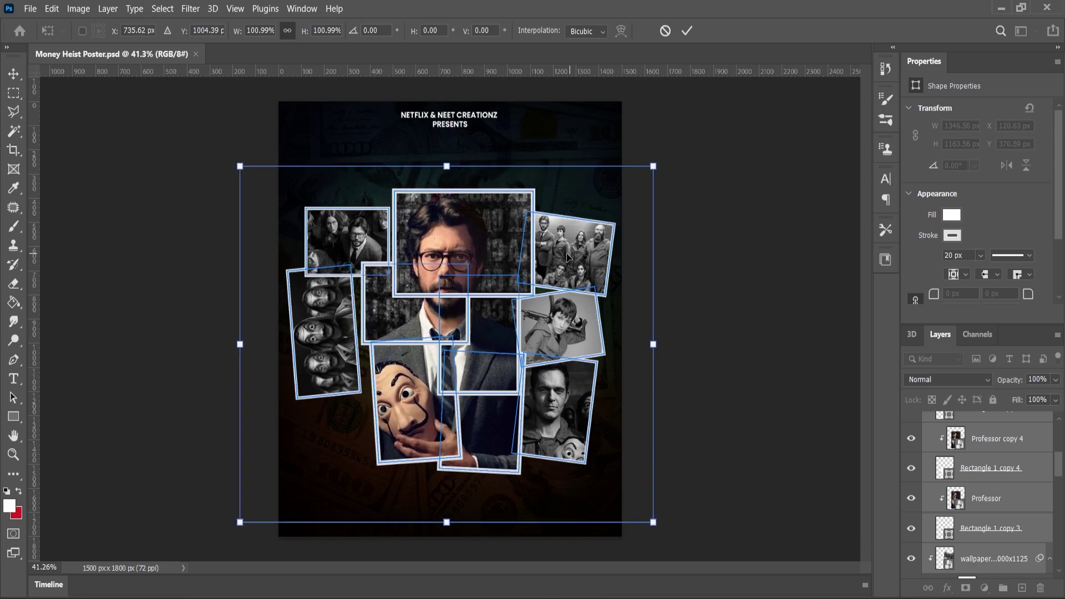
pyautogui.click(16, 81)
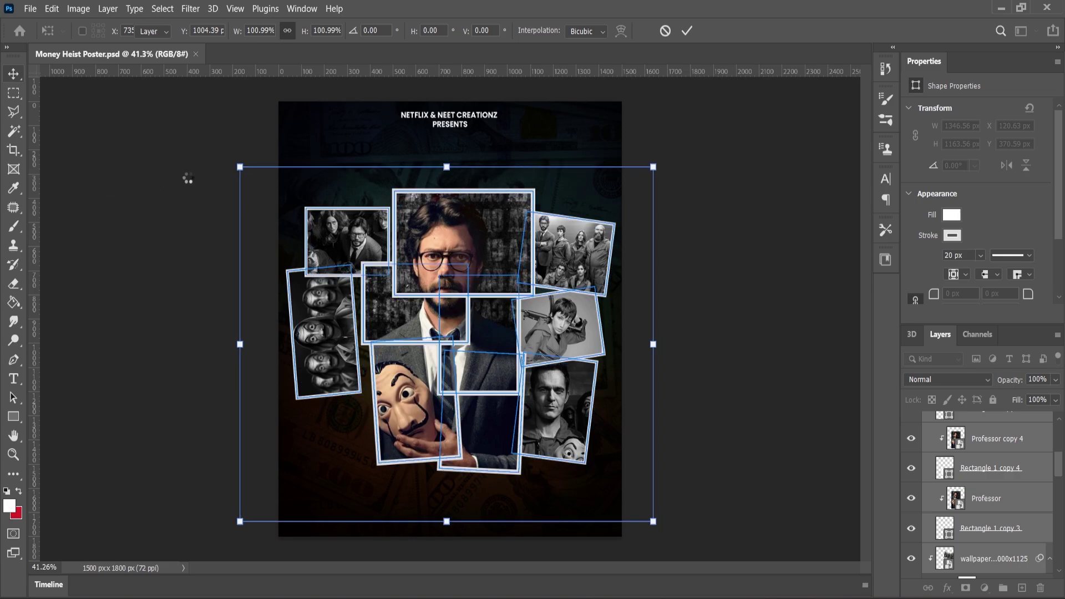
pyautogui.click(192, 176)
pyautogui.scroll(-2, 492, 358)
pyautogui.scroll(3, 471, 289)
pyautogui.scroll(-1, 471, 289)
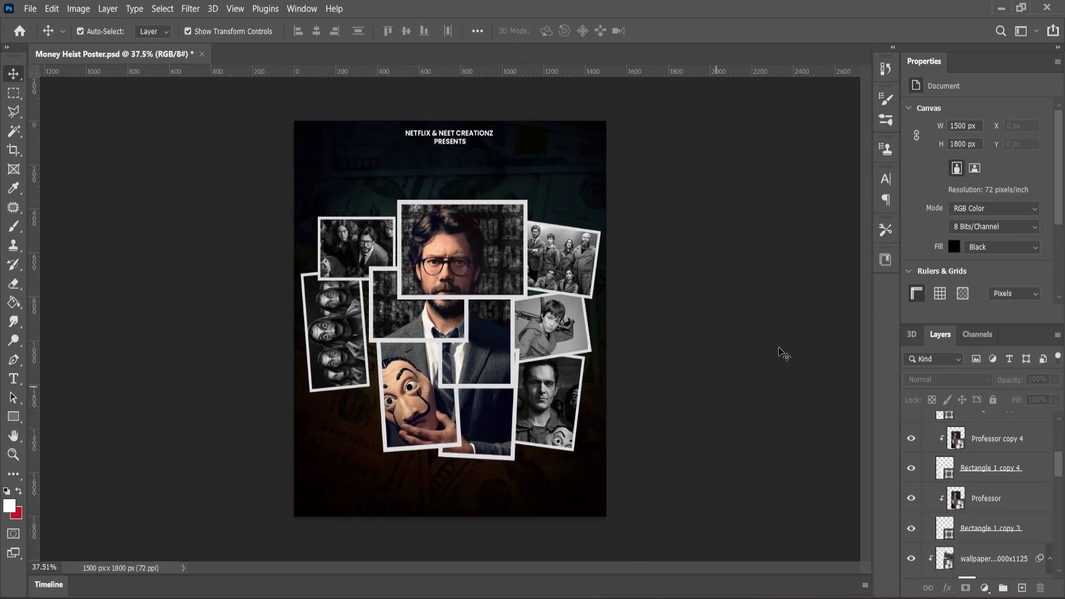
# Place the Logo image from New folder (14) in the poster's lower-left corner at about 252 × 69 px.
pyautogui.click(571, 597)
pyautogui.click(333, 244)
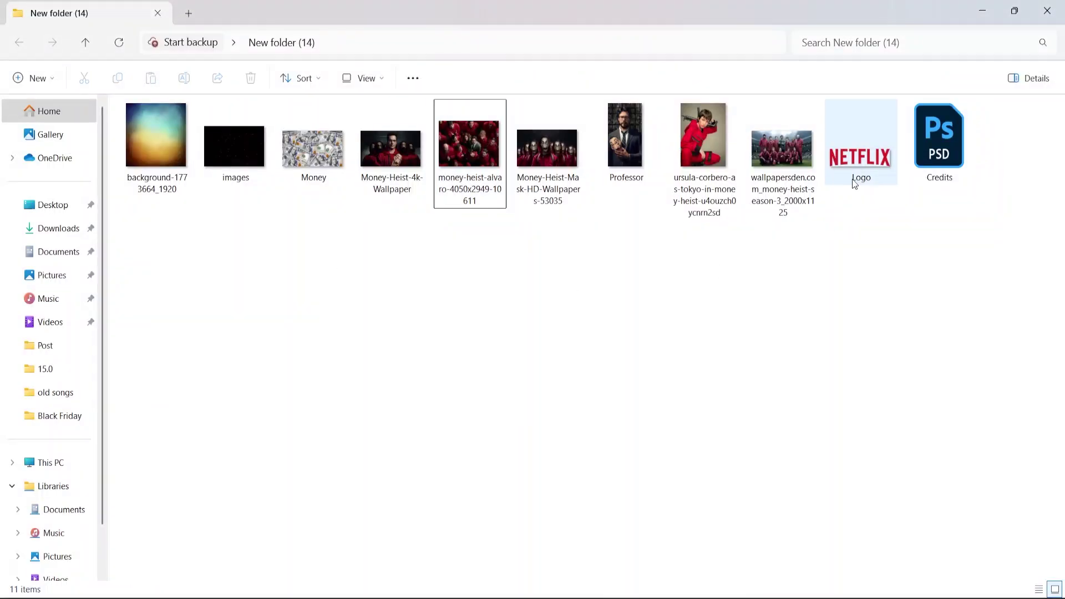
pyautogui.moveTo(855, 181); pyautogui.dragTo(722, 464)
pyautogui.moveTo(732, 563); pyautogui.dragTo(402, 512)
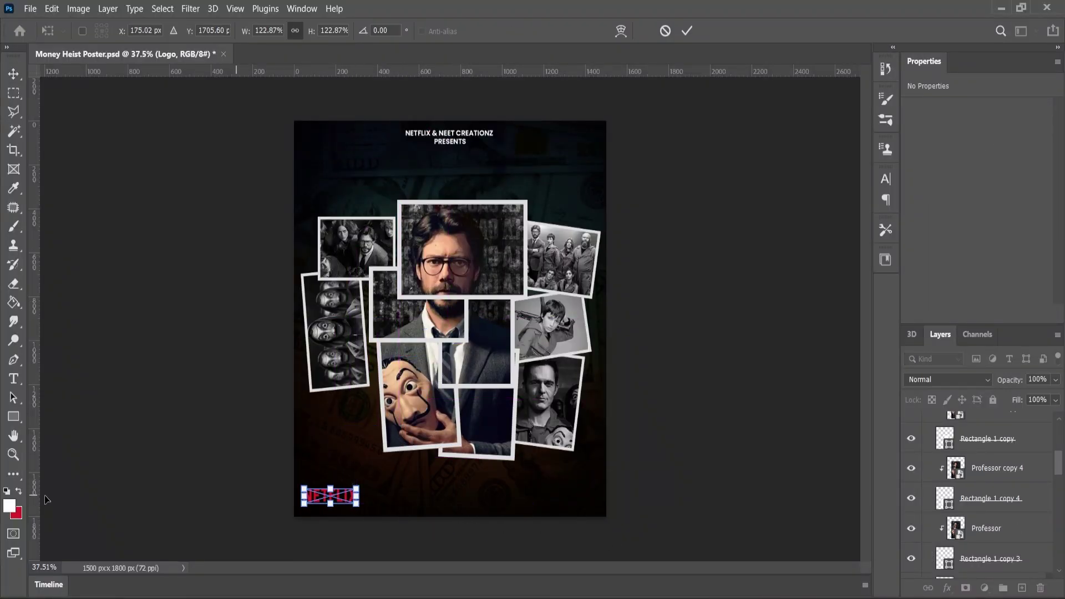
pyautogui.press('Return')
# Scale the Netflix logo to about 226 × 61 px and move it to X 41 px, Y 1698 px.
pyautogui.scroll(4, 217, 510)
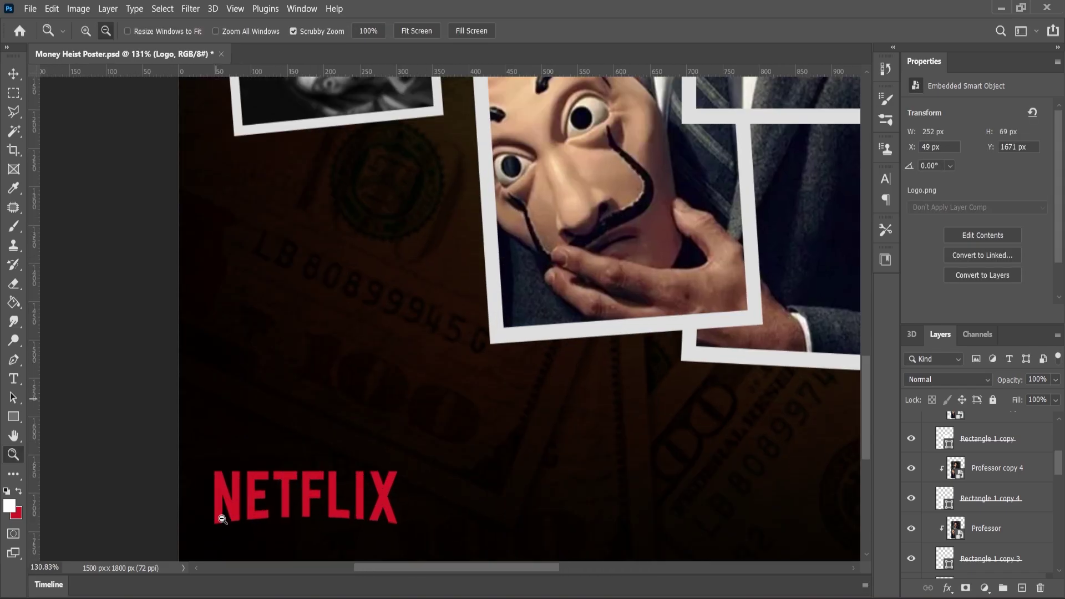
pyautogui.click(13, 81)
pyautogui.scroll(-1, 410, 458)
pyautogui.click(398, 424)
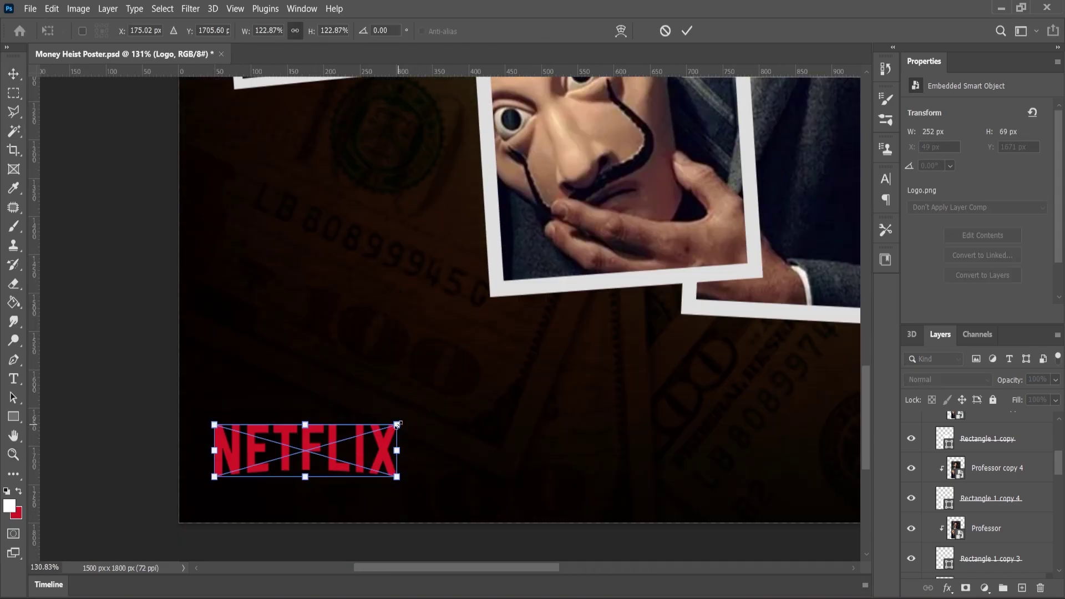
pyautogui.moveTo(400, 429); pyautogui.dragTo(391, 432)
pyautogui.click(13, 72)
pyautogui.moveTo(285, 449); pyautogui.dragTo(274, 460)
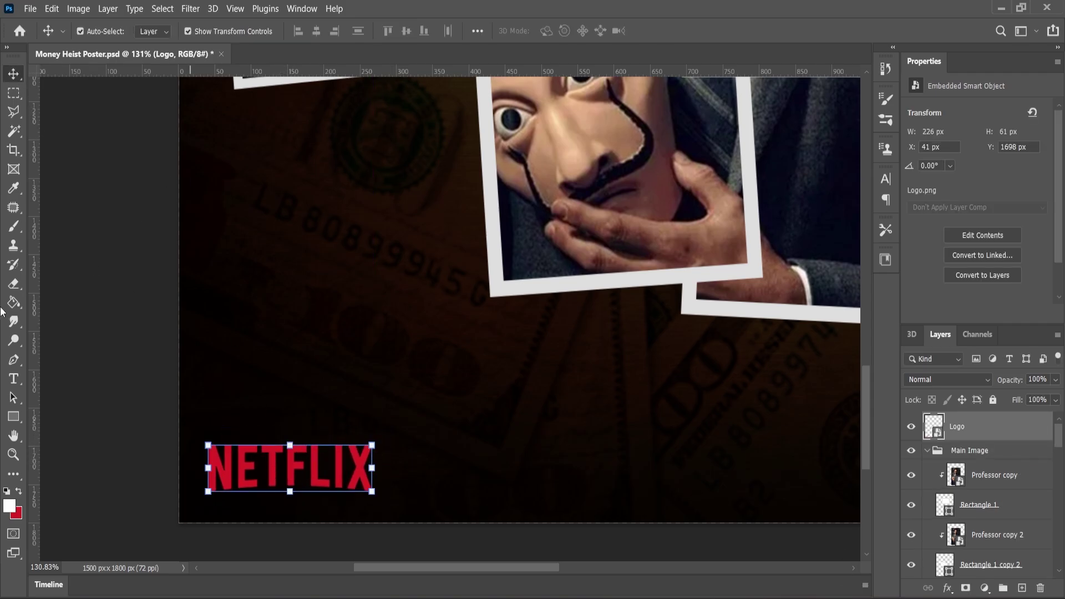
# Add the text "ONLY ON" in white 25 pt Poppins SemiBold above the Netflix logo.
pyautogui.click(20, 382)
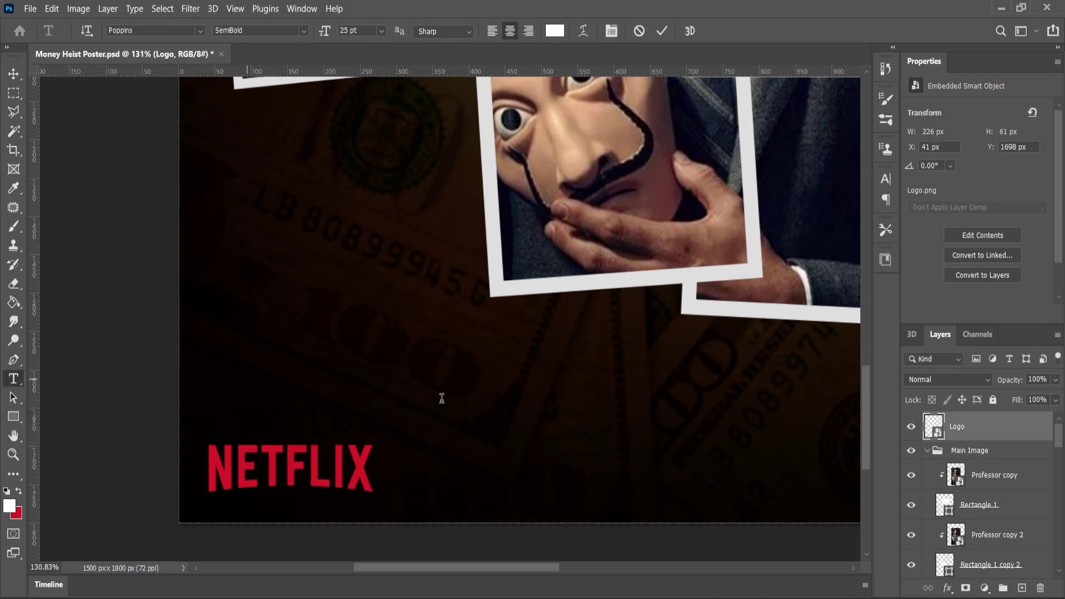
pyautogui.write('ONL')
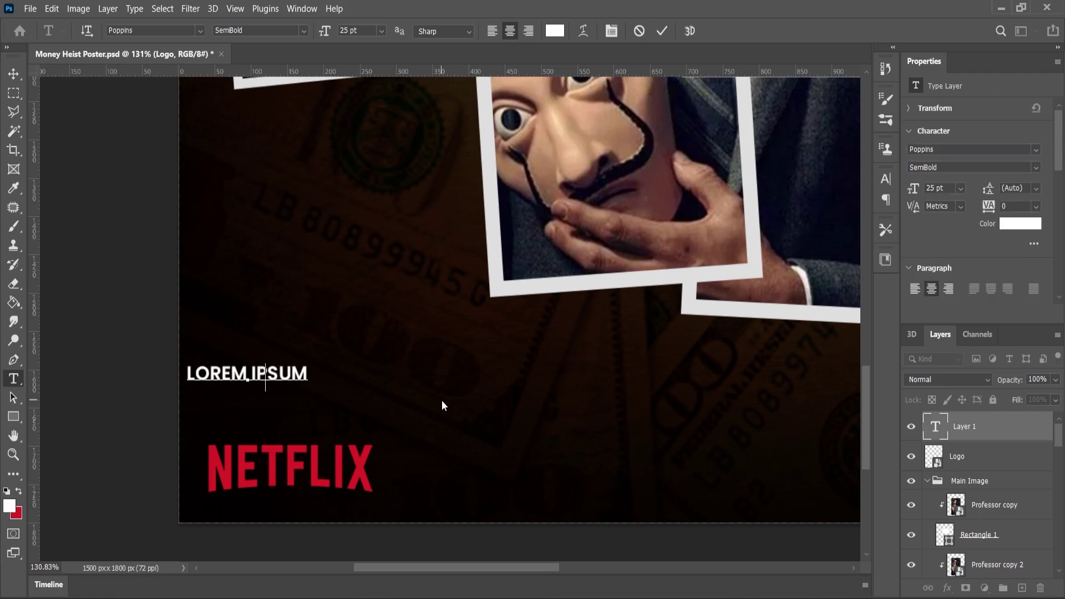
pyautogui.write('Y ON')
pyautogui.click(13, 74)
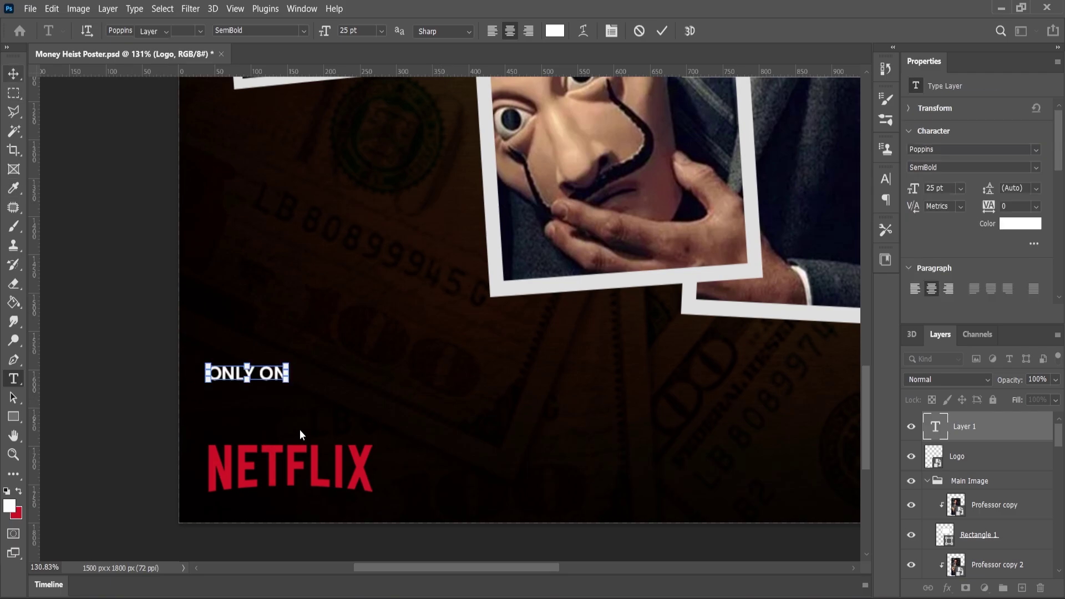
# Move the ONLY ON text down so it sits centred just above the Netflix logo.
pyautogui.moveTo(267, 372); pyautogui.dragTo(304, 424)
pyautogui.keyDown('shift'); pyautogui.click(327, 480); pyautogui.keyUp('shift')
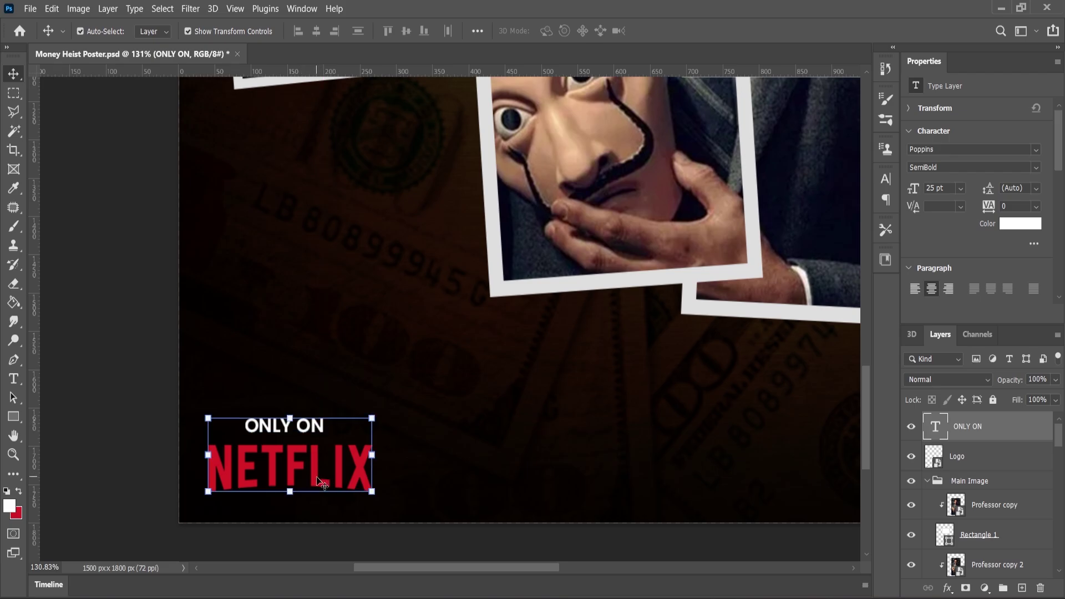
pyautogui.click(161, 405)
pyautogui.scroll(-9, 288, 470)
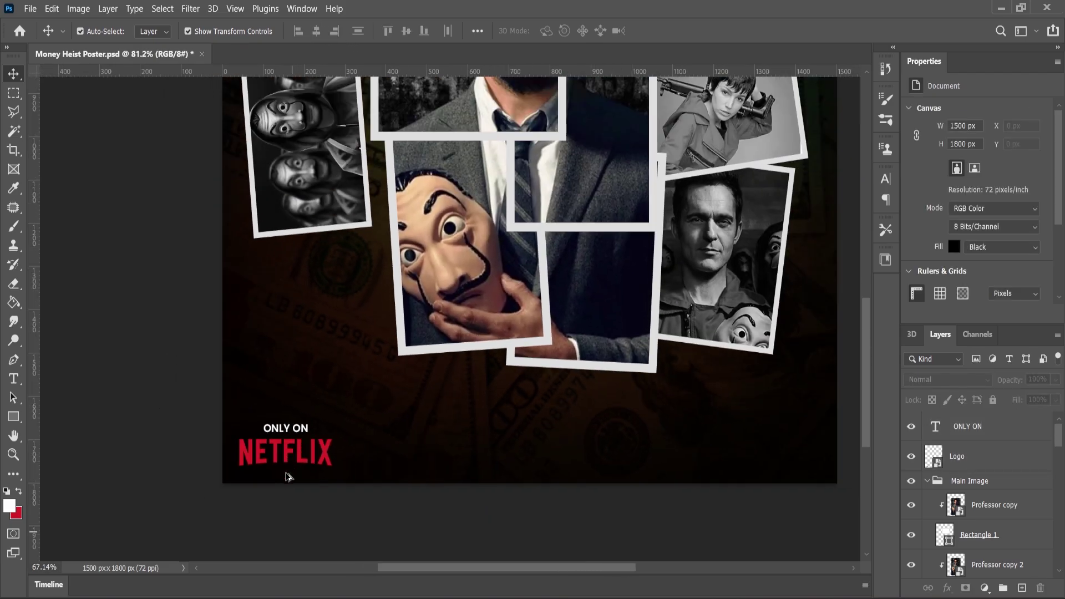
pyautogui.scroll(2, 528, 473)
pyautogui.scroll(-5, 501, 468)
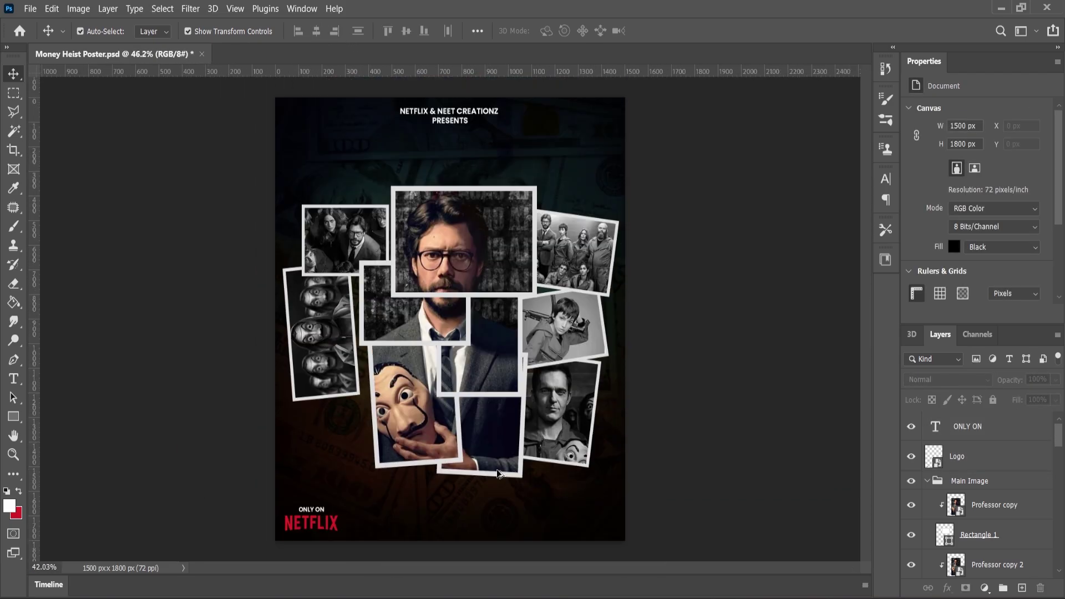
# Draw a rectangle about 627 × 53 px with 10 px rounded corners below the photo collage.
pyautogui.scroll(8, 538, 498)
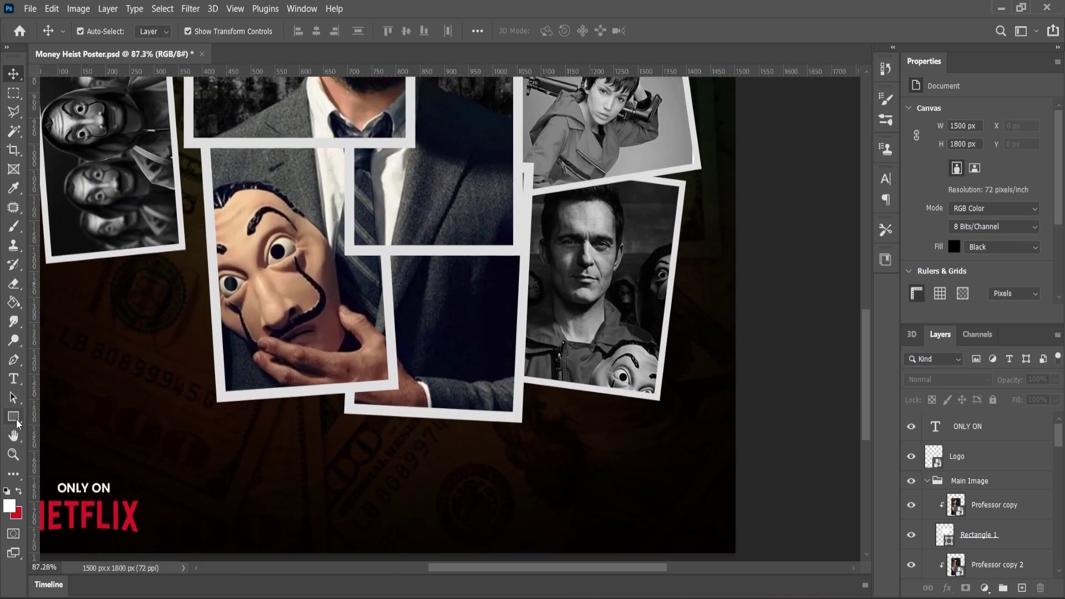
pyautogui.click(13, 417)
pyautogui.moveTo(223, 445); pyautogui.dragTo(526, 472)
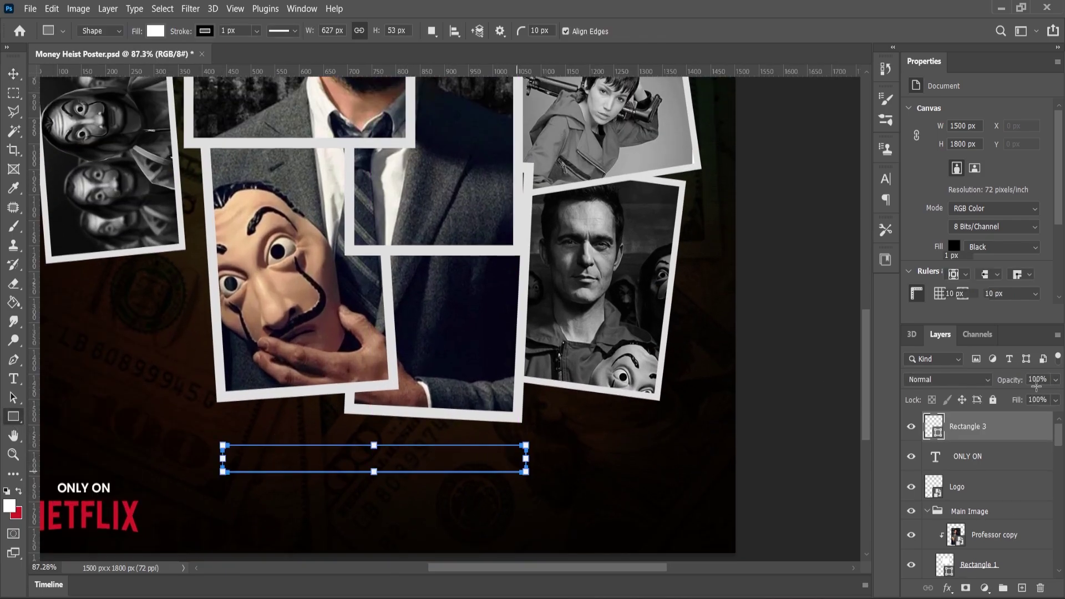
# Give the rectangle below the collage a red fill, no stroke and 0 px corner radius.
pyautogui.click(952, 236)
pyautogui.click(880, 263)
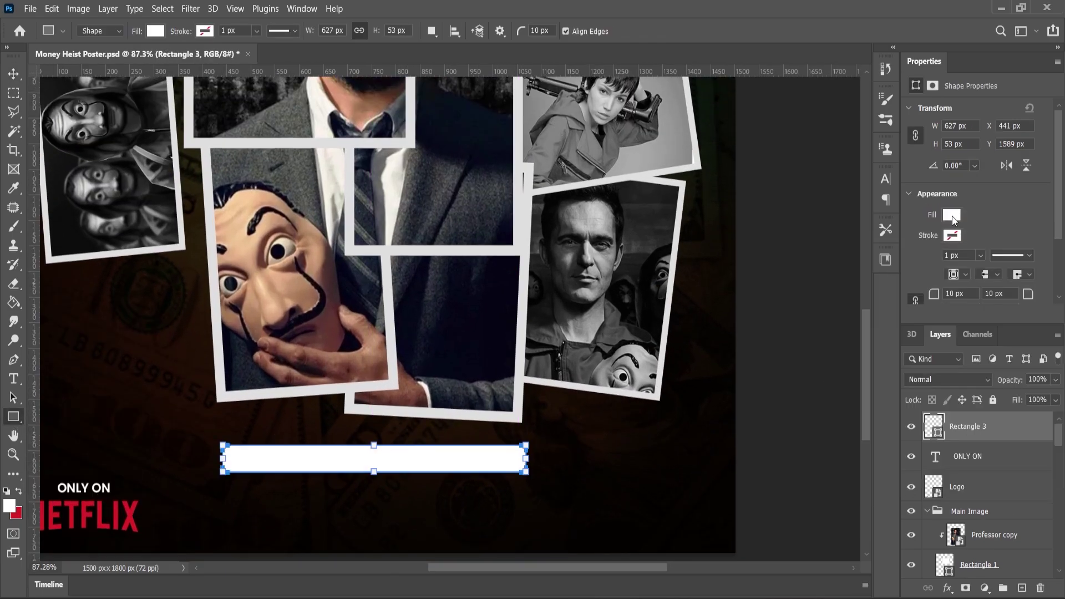
pyautogui.click(952, 215)
pyautogui.click(1023, 216)
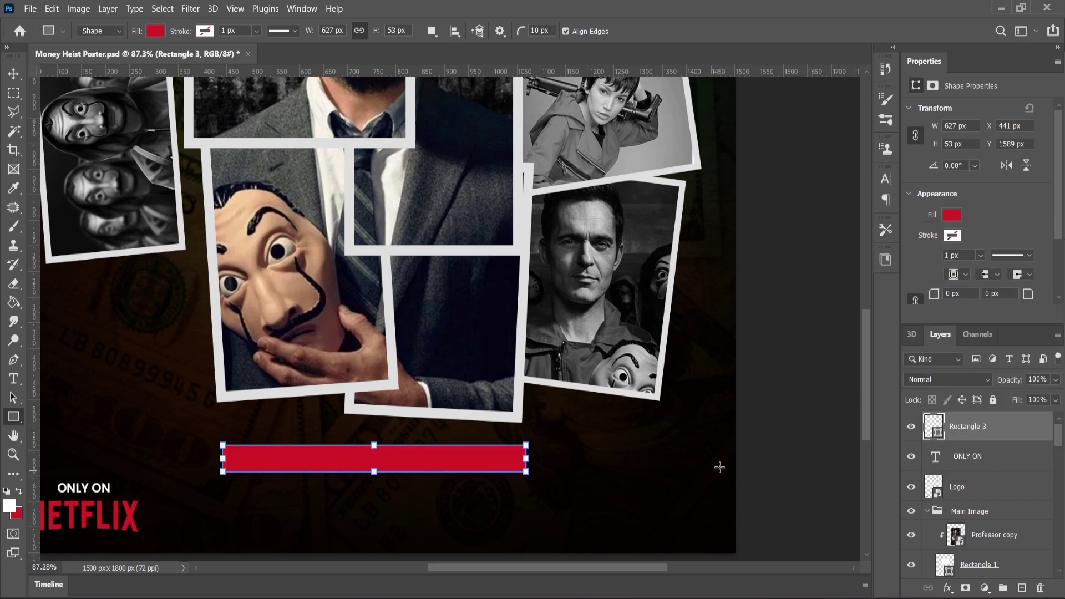
# Add a layer mask to the red bar and fade out both ends with a black gradient and a soft 500 px brush.
pyautogui.click(966, 589)
pyautogui.rightClick(13, 303)
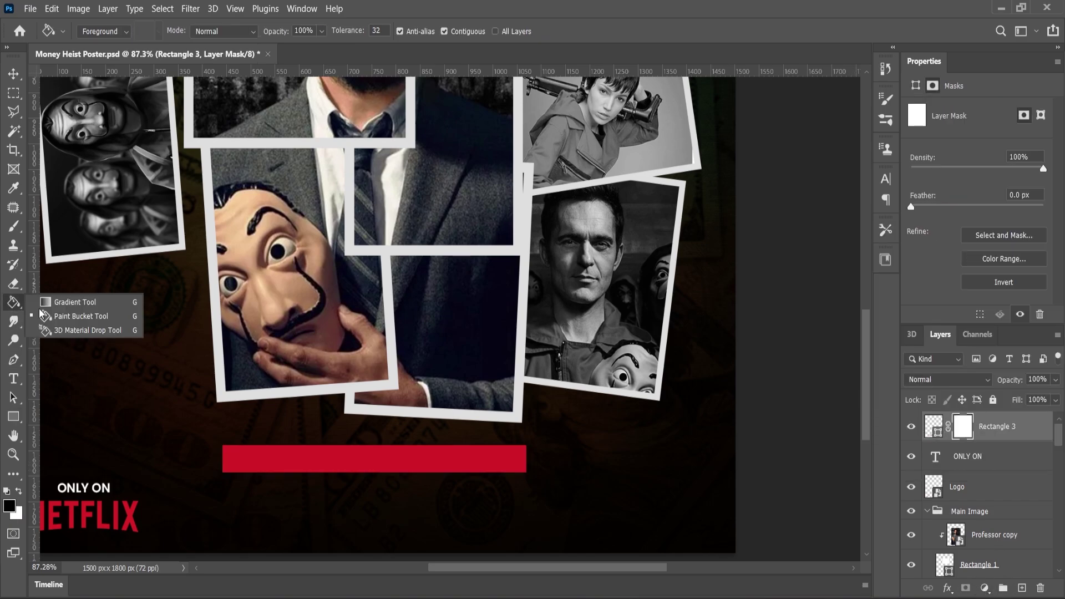
pyautogui.click(63, 302)
pyautogui.moveTo(542, 457); pyautogui.dragTo(454, 460)
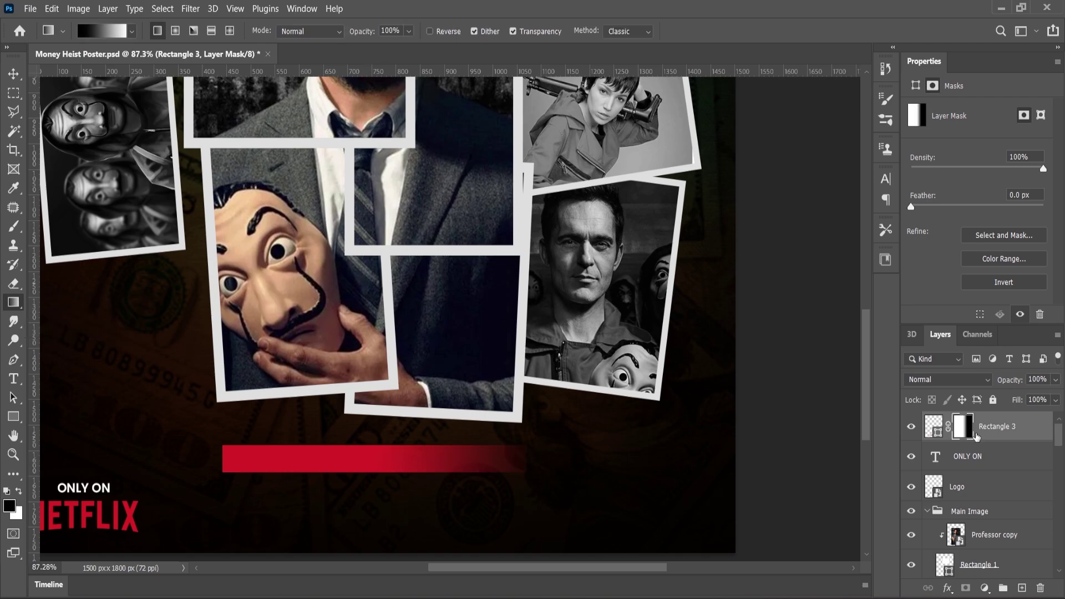
pyautogui.click(13, 226)
pyautogui.click(172, 432)
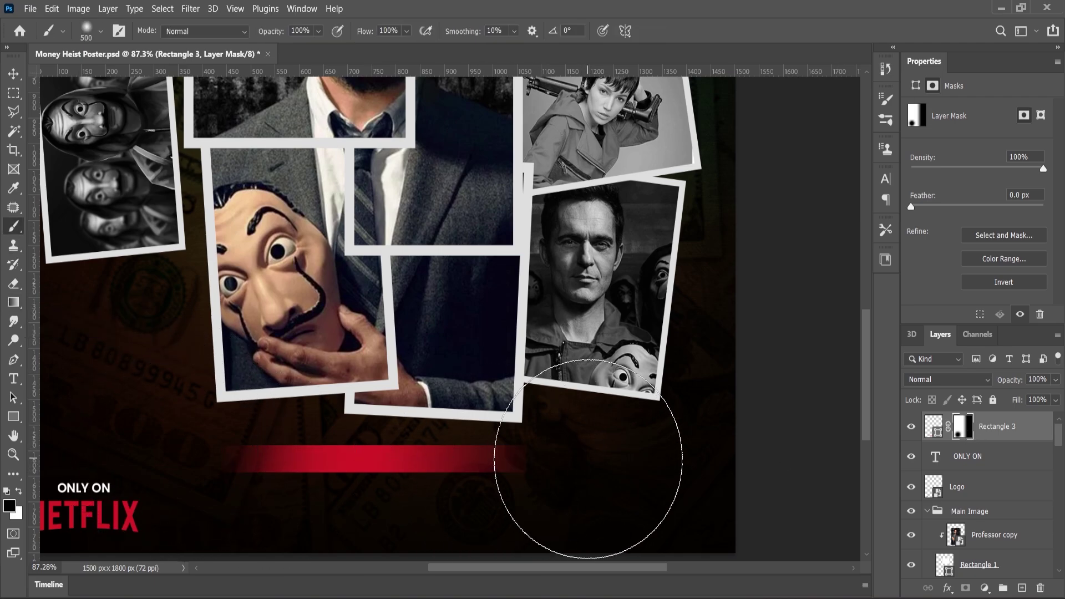
# Enlarge the faded red bar to about 708 × 57 px and centre it horizontally on the canvas.
pyautogui.click(11, 78)
pyautogui.moveTo(527, 459); pyautogui.dragTo(547, 459)
pyautogui.moveTo(222, 459); pyautogui.dragTo(205, 458)
pyautogui.press('Return')
pyautogui.hotkey('ctrl', 'a')
pyautogui.click(316, 31)
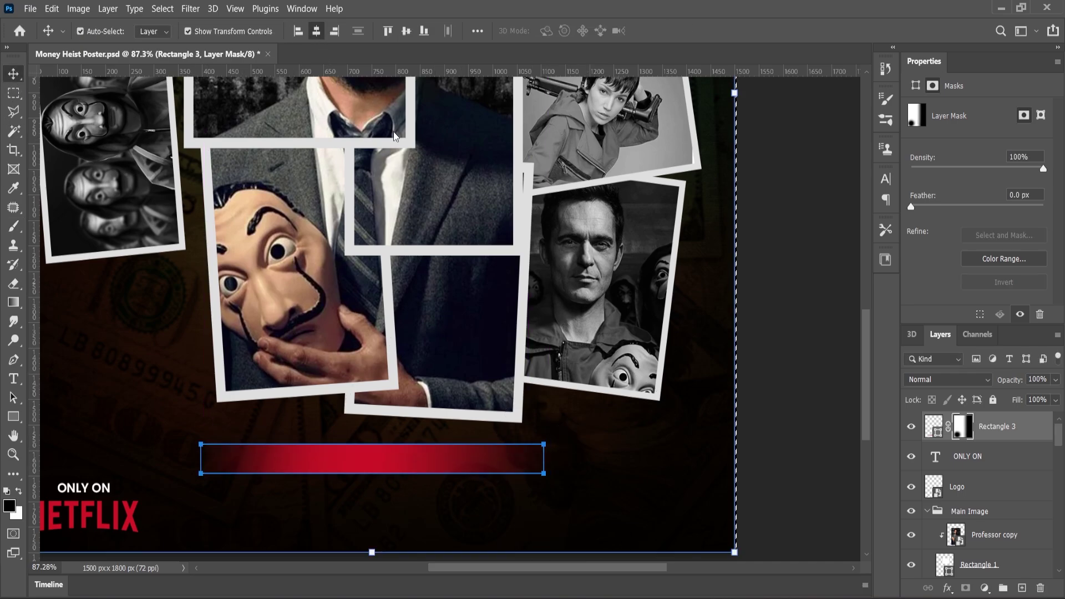
# Add the white 25 pt Poppins SemiBold text "DESIGN BY NEET CREATIONZ" below the red bar.
pyautogui.scroll(-4, 508, 317)
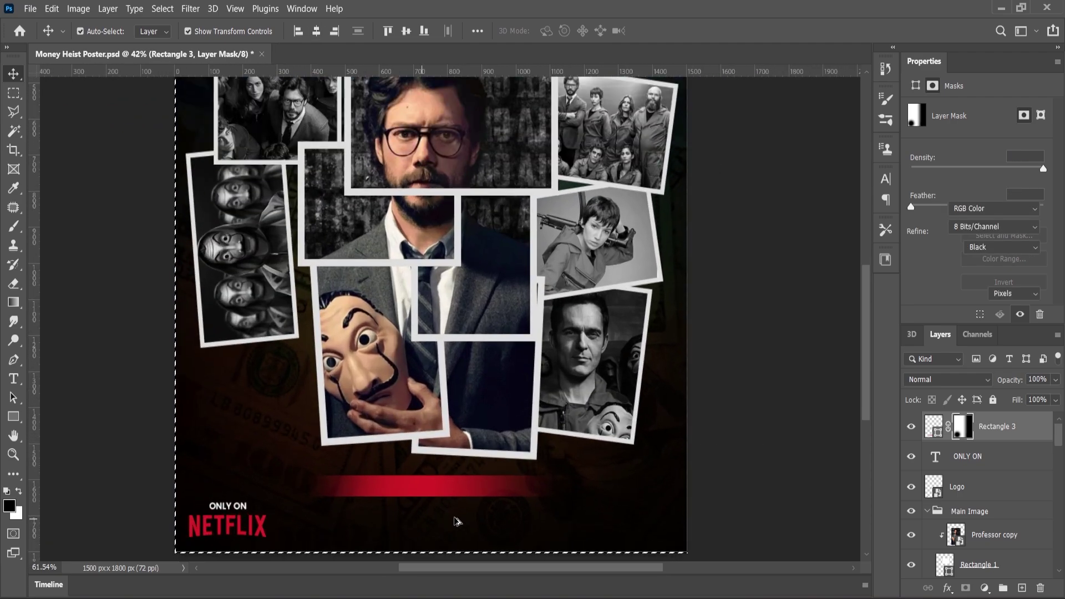
pyautogui.scroll(3, 462, 508)
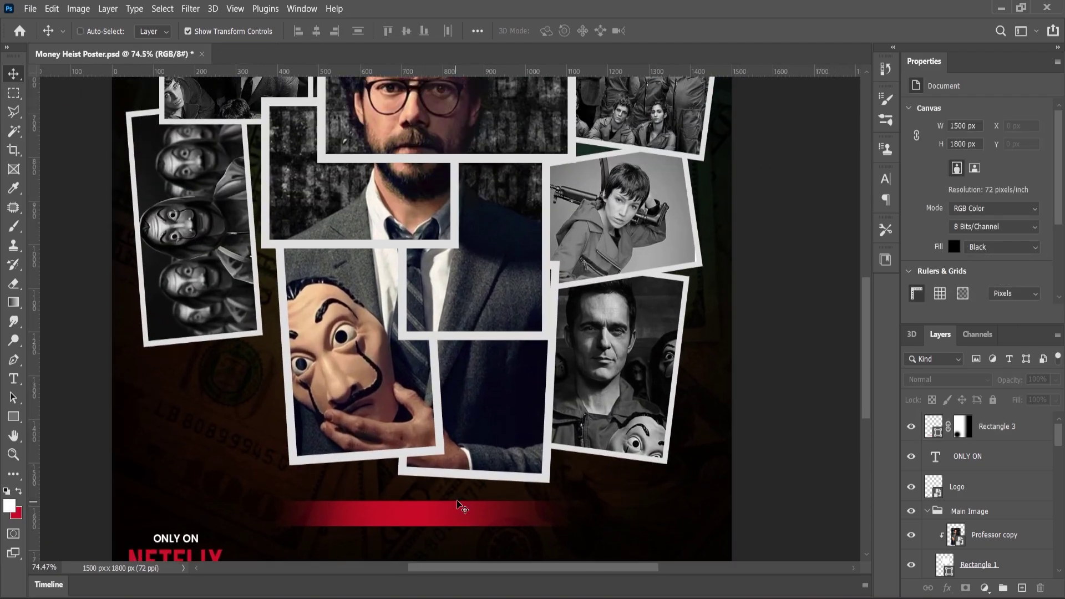
pyautogui.click(20, 378)
pyautogui.scroll(-2, 240, 464)
pyautogui.click(91, 380)
pyautogui.scroll(2, 361, 516)
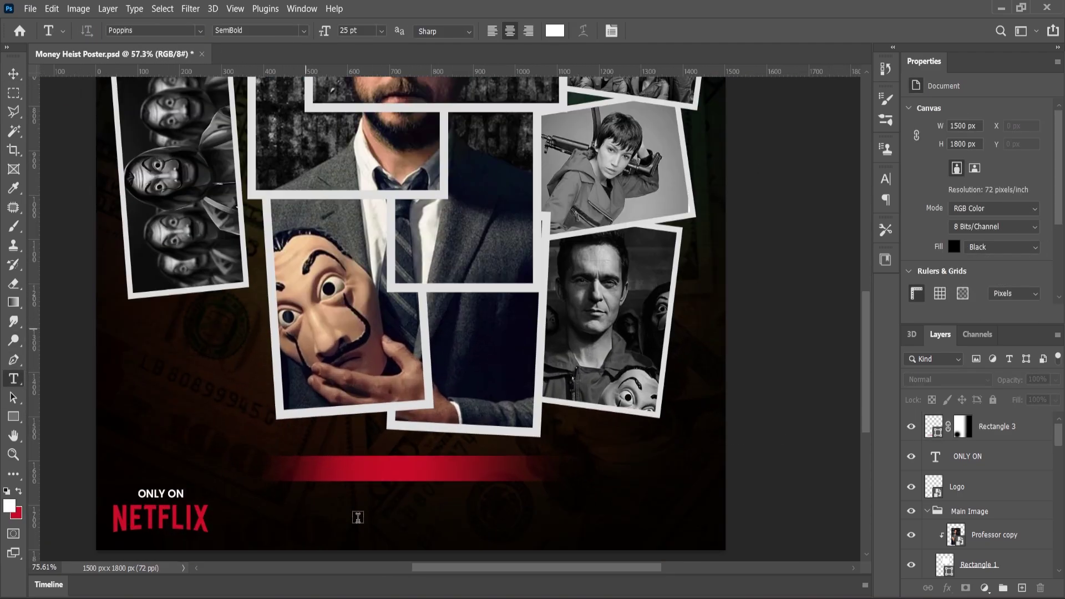
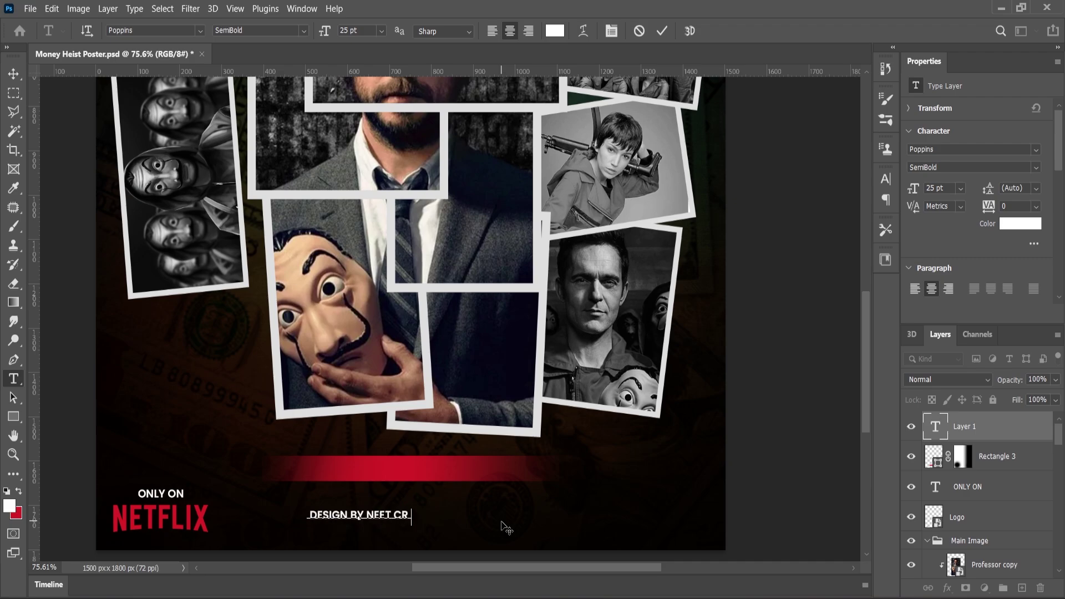
pyautogui.click(15, 75)
# Move the DESIGN BY NEET CREATIONZ text onto the red bar and centre it horizontally on the canvas.
pyautogui.scroll(2, 407, 529)
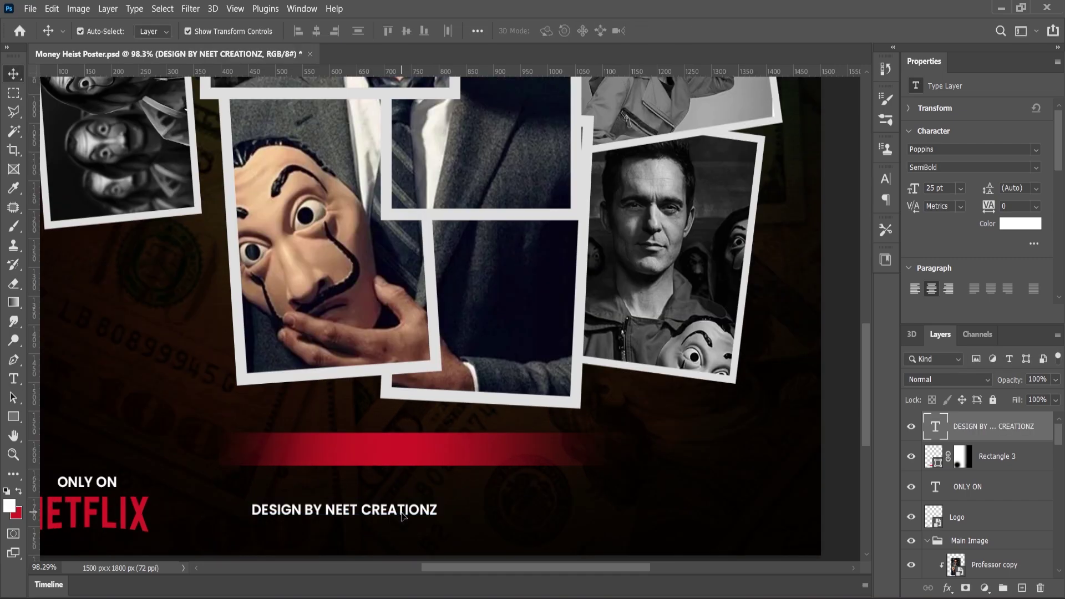
pyautogui.moveTo(403, 515); pyautogui.dragTo(453, 454)
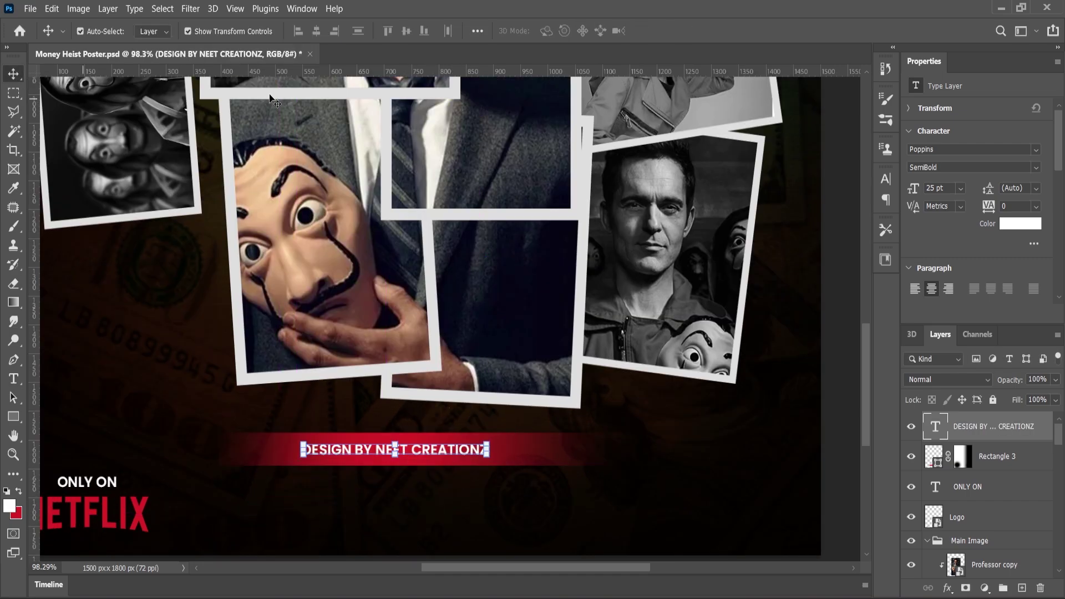
pyautogui.hotkey('ctrl', 'a')
pyautogui.click(316, 31)
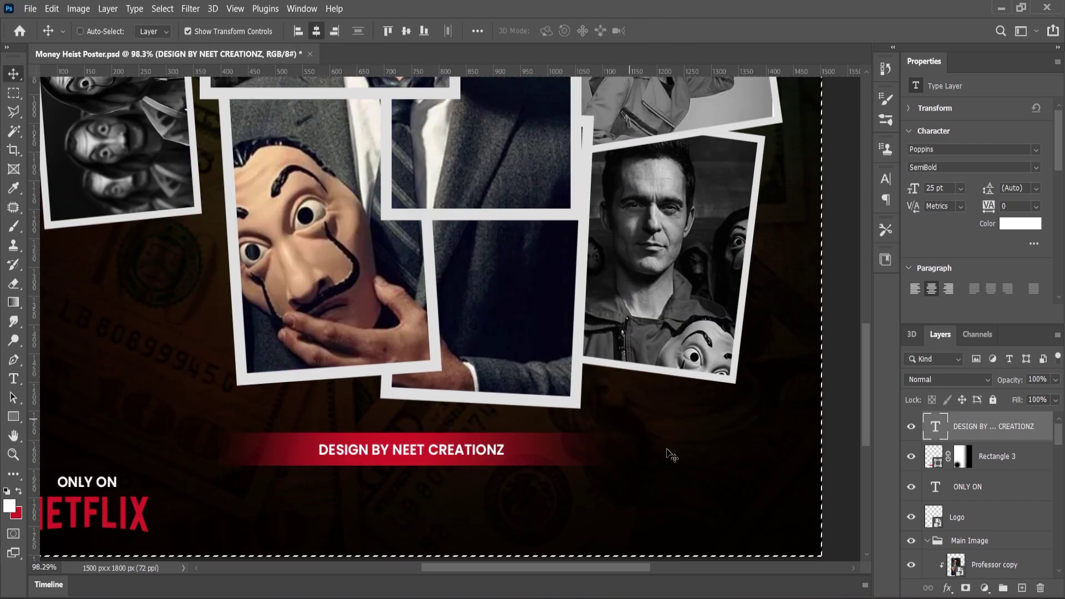
pyautogui.hotkey('ctrl', 'd')
# Set the tracking of the DESIGN BY NEET CREATIONZ text to 160.
pyautogui.scroll(3, 430, 472)
pyautogui.click(14, 380)
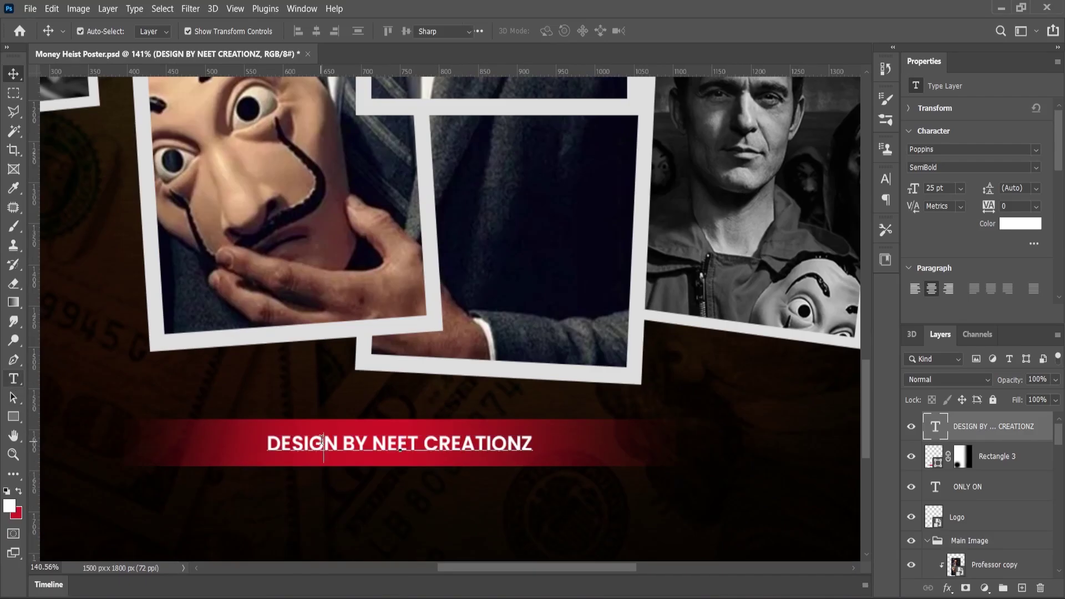
pyautogui.hotkey('ctrl', 'a')
pyautogui.moveTo(989, 211); pyautogui.dragTo(995, 213)
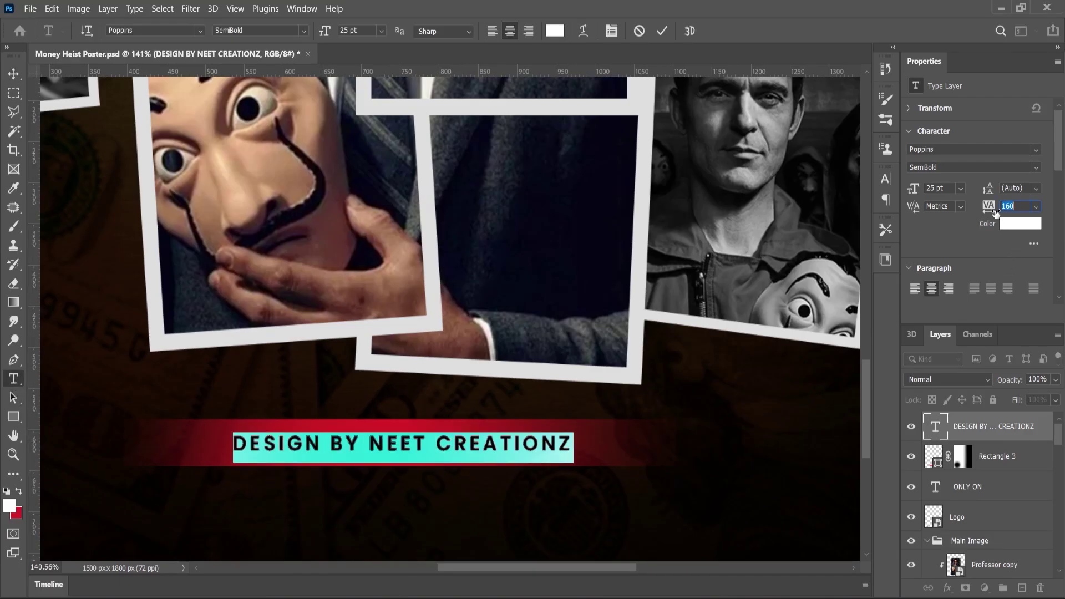
pyautogui.click(12, 81)
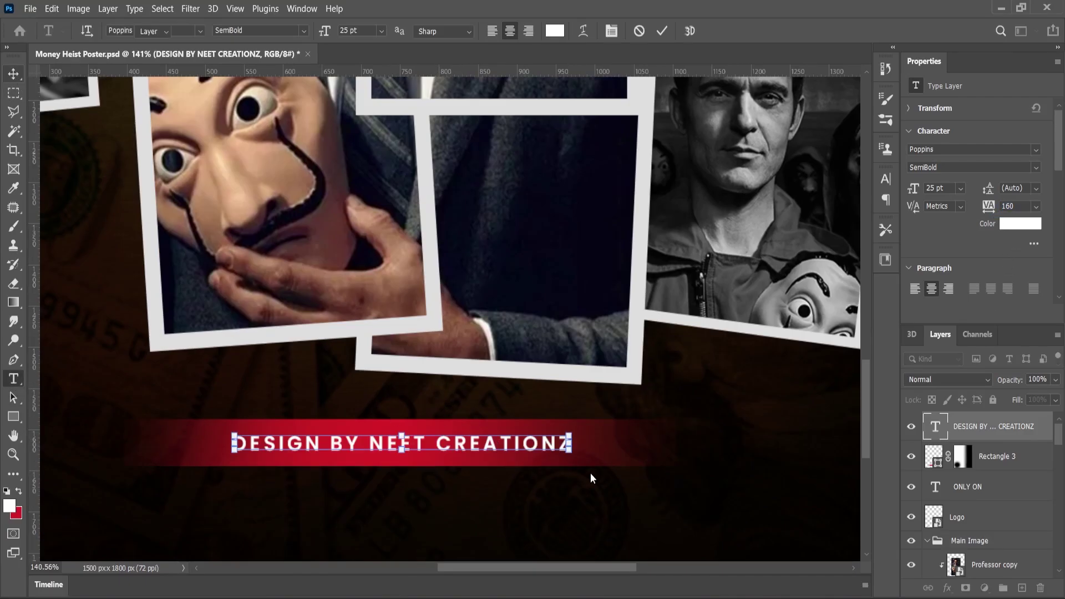
# Align the centres of the DESIGN BY NEET CREATIONZ text and the red bar, then deselect both.
pyautogui.click(598, 445)
pyautogui.click(316, 32)
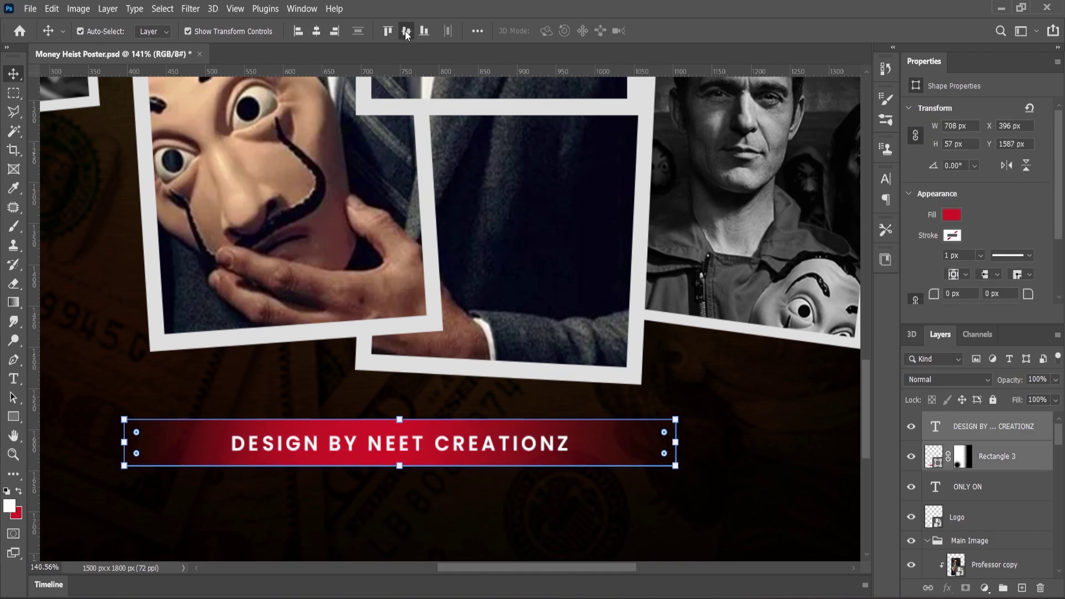
pyautogui.scroll(-10, 518, 342)
pyautogui.click(218, 396)
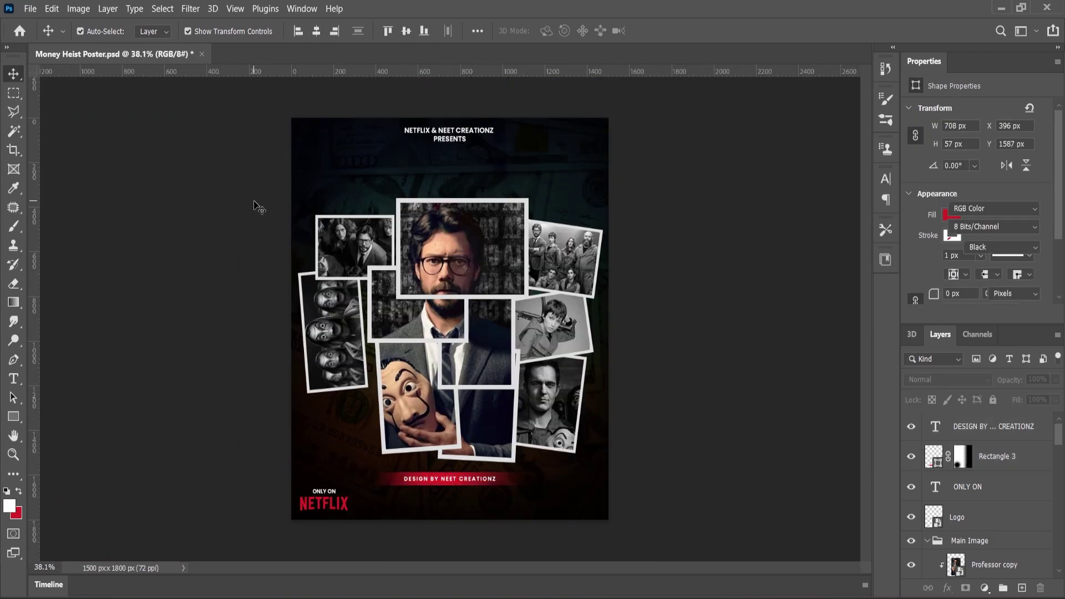
# Select all the photo frames and images of the collage together.
pyautogui.moveTo(254, 196); pyautogui.dragTo(622, 443)
pyautogui.moveTo(479, 315); pyautogui.dragTo(481, 310)
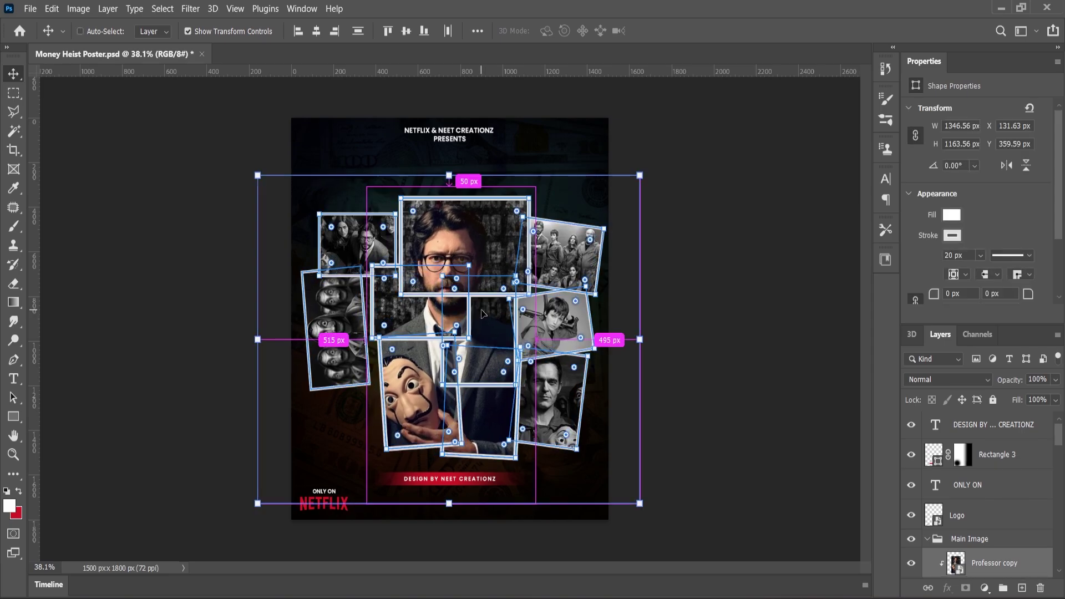
pyautogui.hotkey('ctrl', 'a')
pyautogui.hotkey('ctrl', 'z')
pyautogui.hotkey('ctrl', 'z')
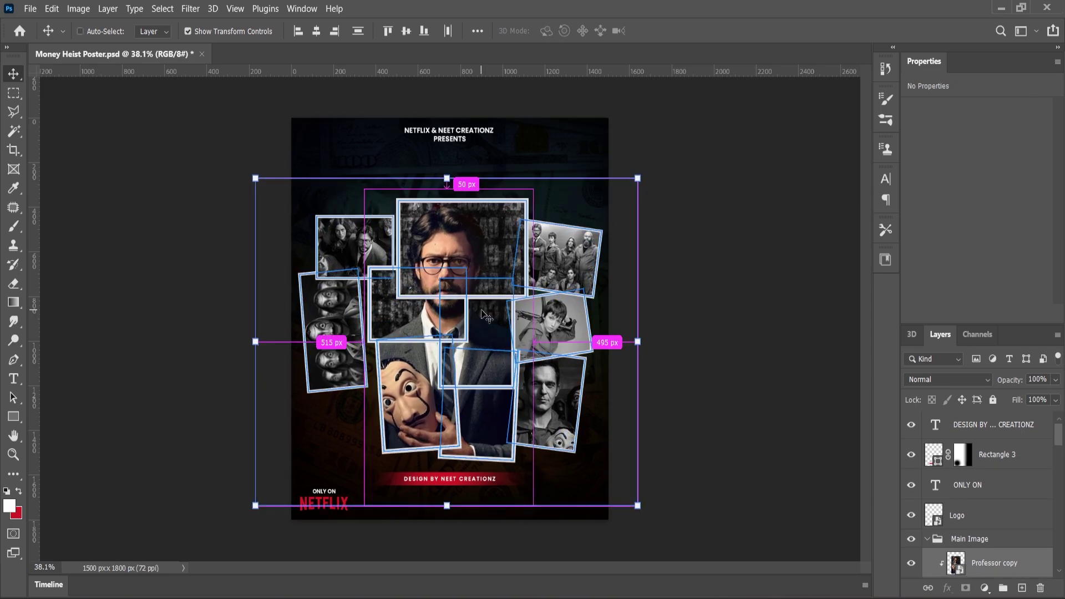
# Move the selected photo collage up to about Y 270 px to make room above the red bar.
pyautogui.press('Up')
pyautogui.press('Up')
pyautogui.press('Up')
pyautogui.press('Up')
pyautogui.press('Up')
pyautogui.press('Up')
pyautogui.press('Up')
pyautogui.press('Up')
pyautogui.press('Up')
pyautogui.press('Up')
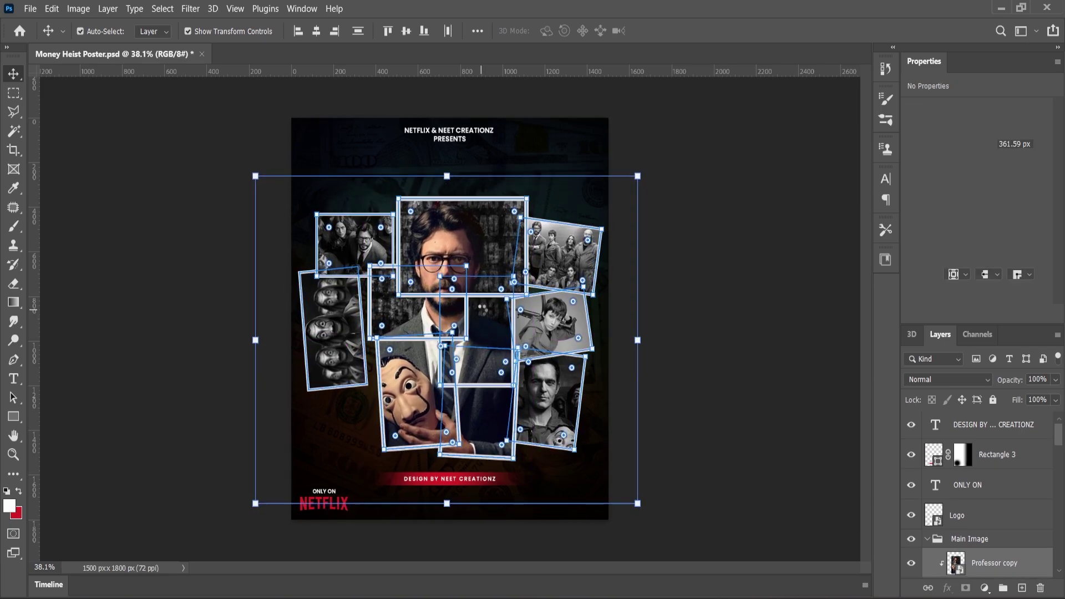
pyautogui.press('Up')
pyautogui.press('Up')
pyautogui.press('Up')
pyautogui.press('Up')
pyautogui.press('Up')
pyautogui.press('Up')
pyautogui.scroll(3, 461, 272)
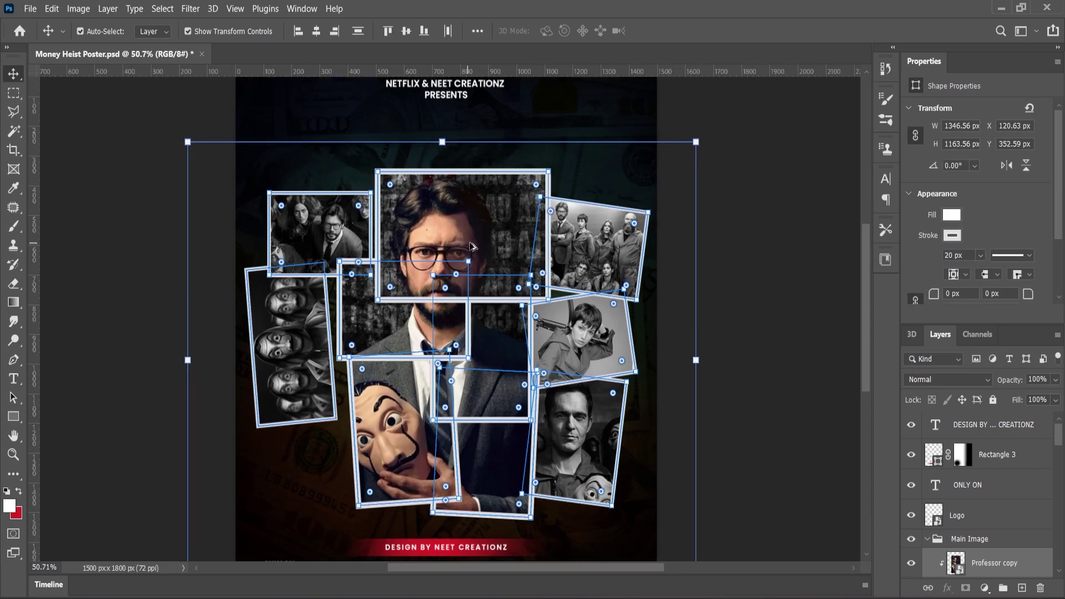
pyautogui.moveTo(467, 232); pyautogui.dragTo(465, 218)
# Add the white 25 pt text "MONEY" between the photo collage and the red bar.
pyautogui.click(18, 382)
pyautogui.scroll(-8, 387, 377)
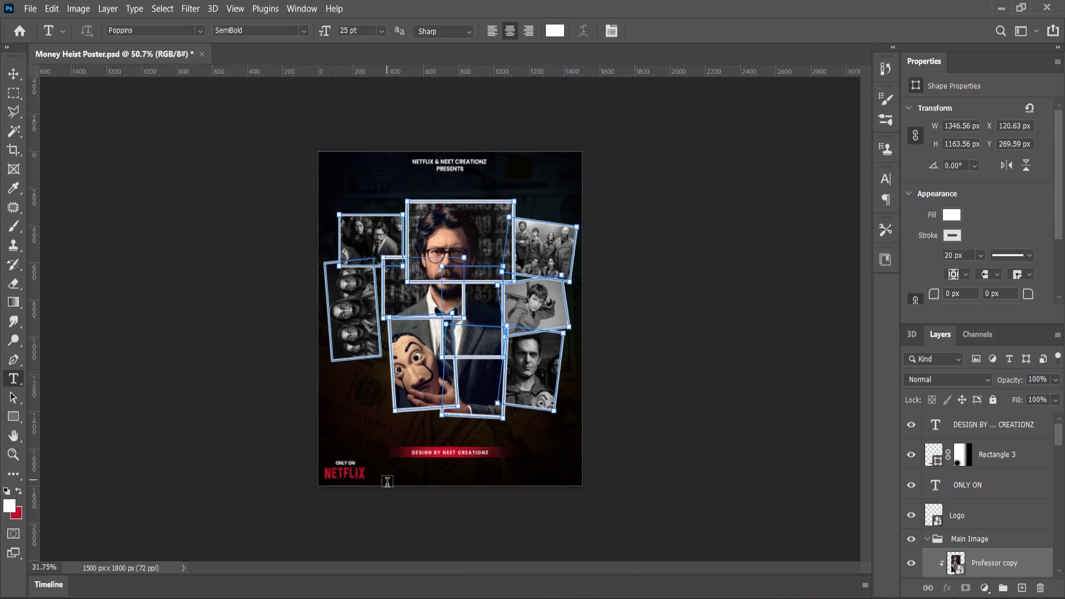
pyautogui.scroll(9, 387, 478)
pyautogui.moveTo(387, 462); pyautogui.dragTo(510, 493)
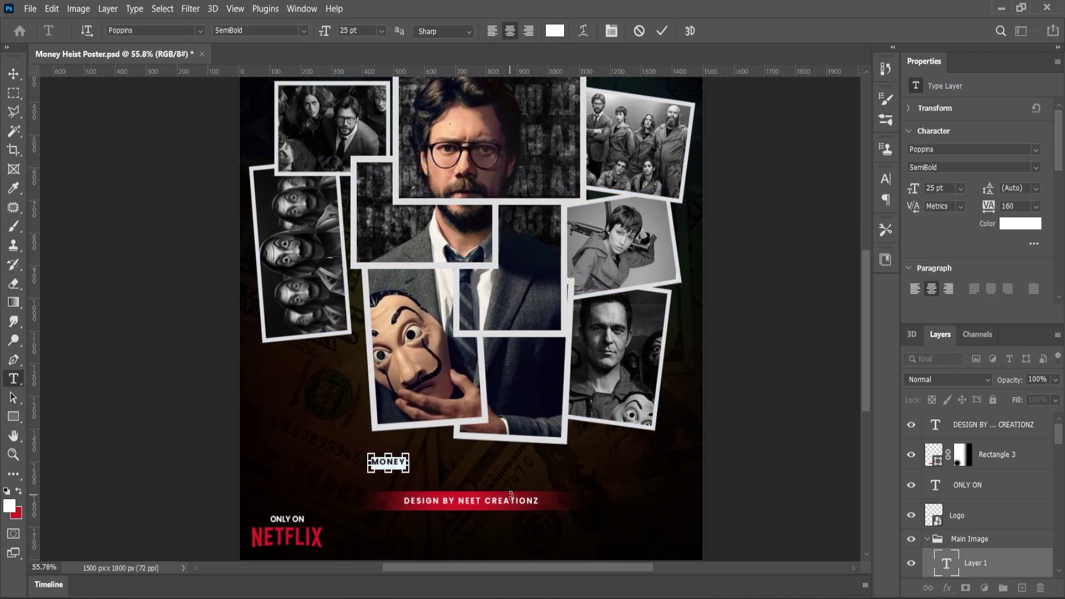
# Set the MONEY text's tracking to 0 and its font to Impact Regular.
pyautogui.click(1035, 205)
pyautogui.click(1026, 296)
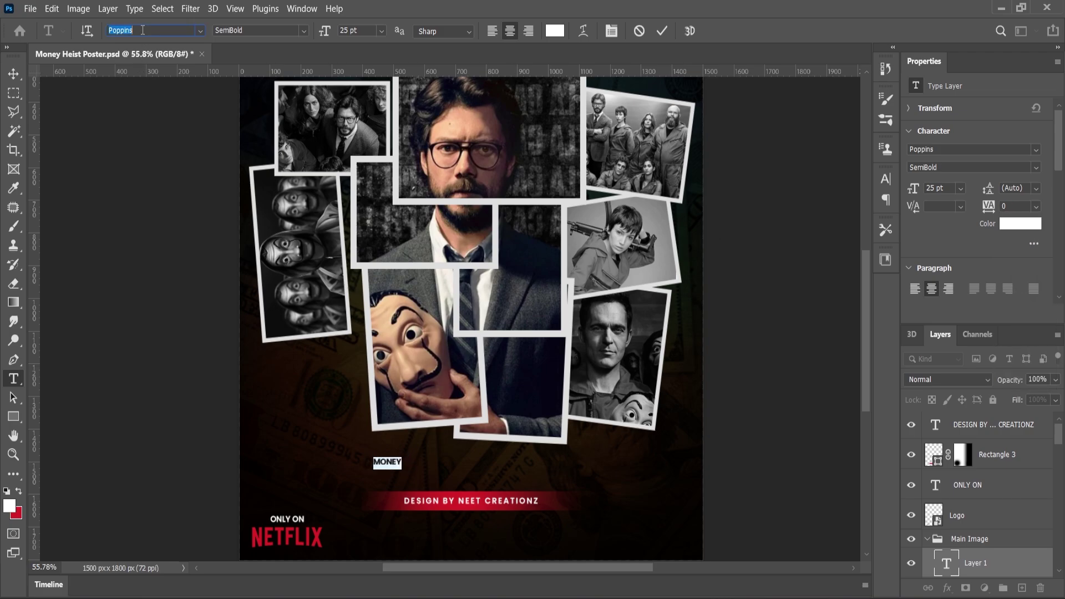
pyautogui.write('IMPA')
pyautogui.click(220, 78)
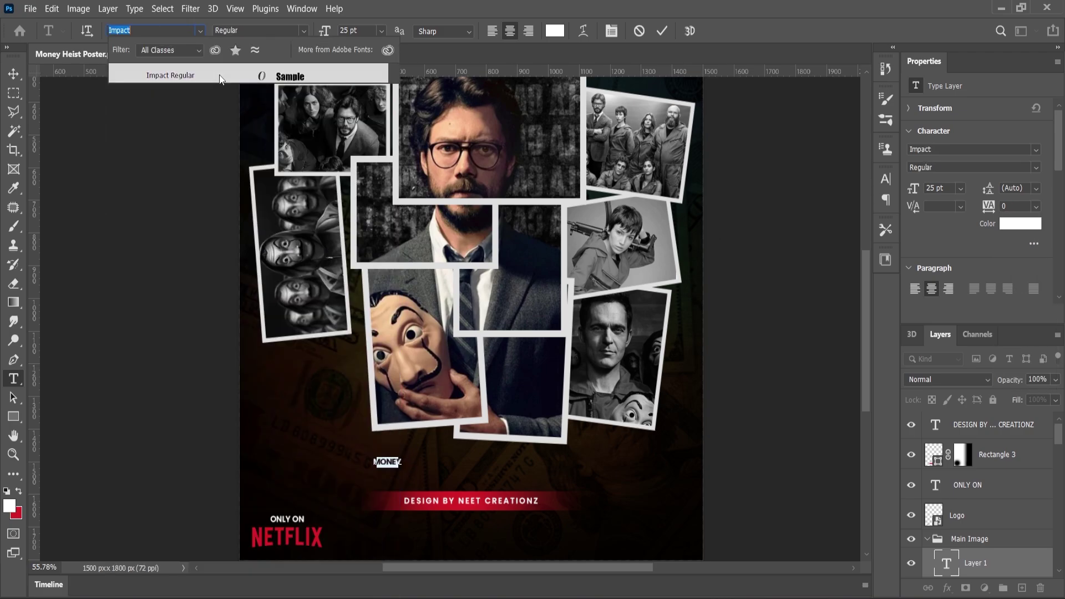
# Scale the MONEY text up to about 149 pt.
pyautogui.click(10, 82)
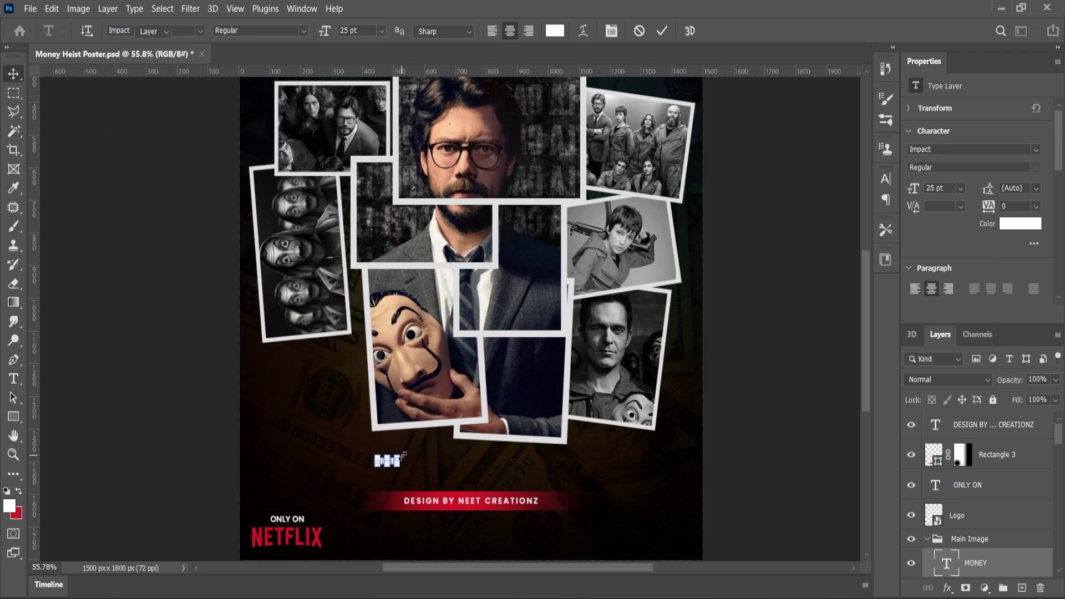
pyautogui.moveTo(403, 454); pyautogui.dragTo(449, 413)
pyautogui.press('Return')
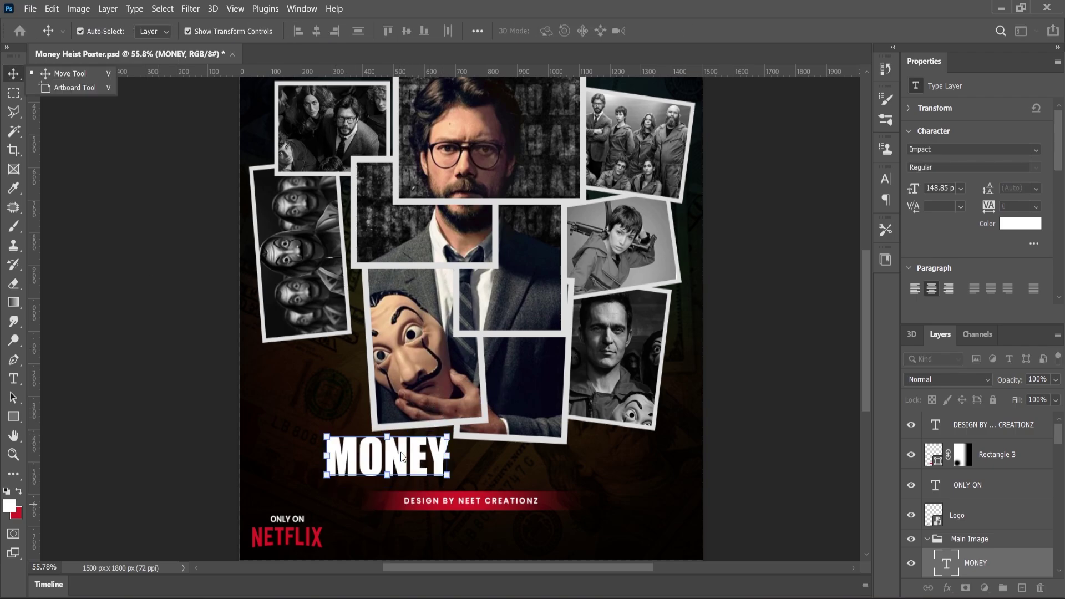
# Duplicate the MONEY text above the Logo layer, place the copy directly to its right and change it to "HEIST".
pyautogui.moveTo(971, 556); pyautogui.dragTo(1022, 588)
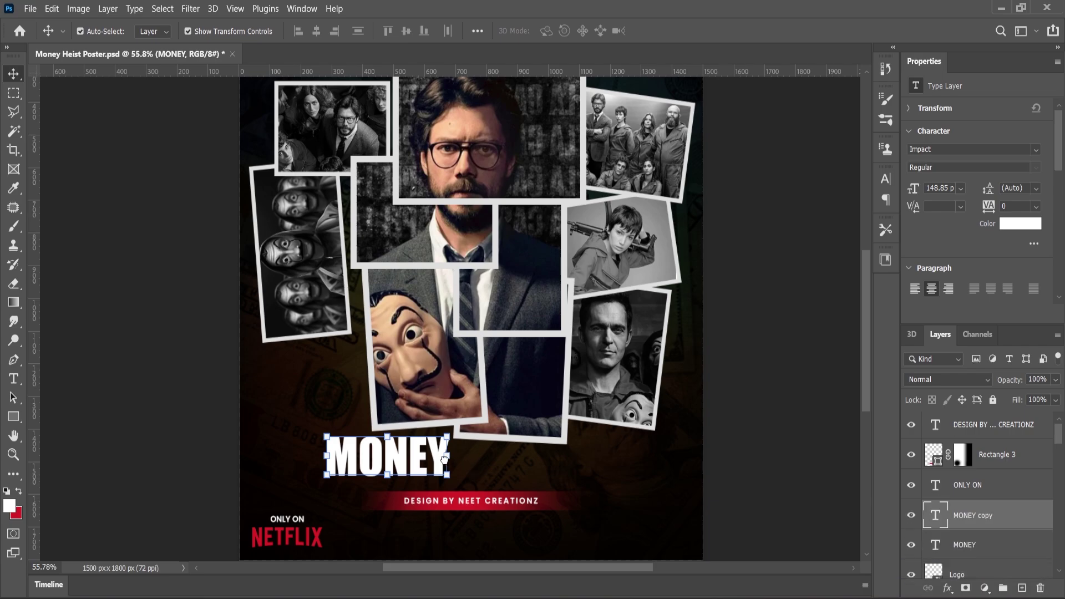
pyautogui.moveTo(434, 452); pyautogui.dragTo(566, 457)
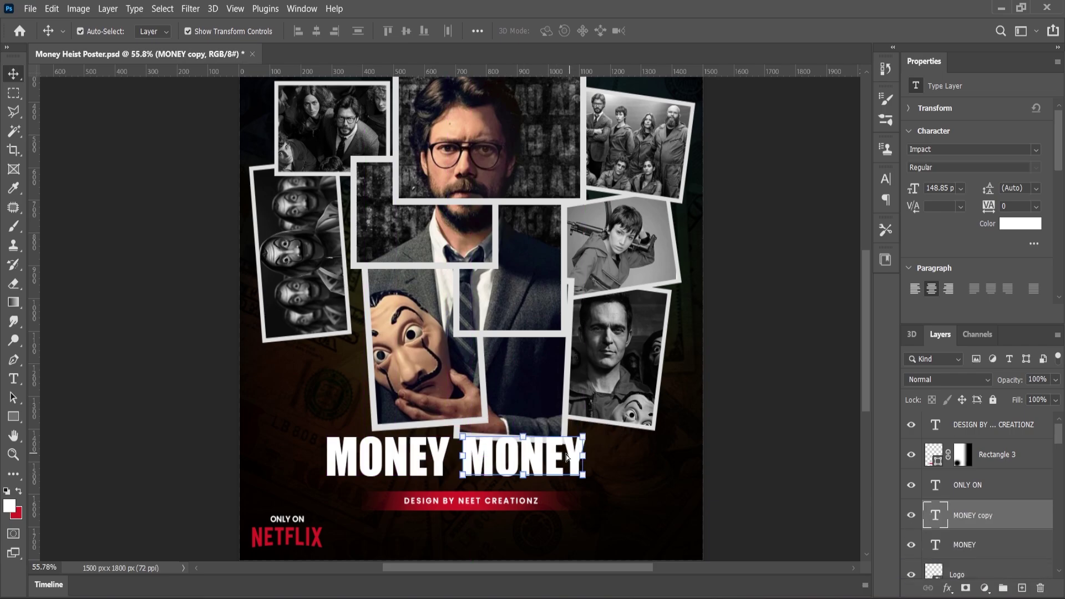
pyautogui.doubleClick(525, 462)
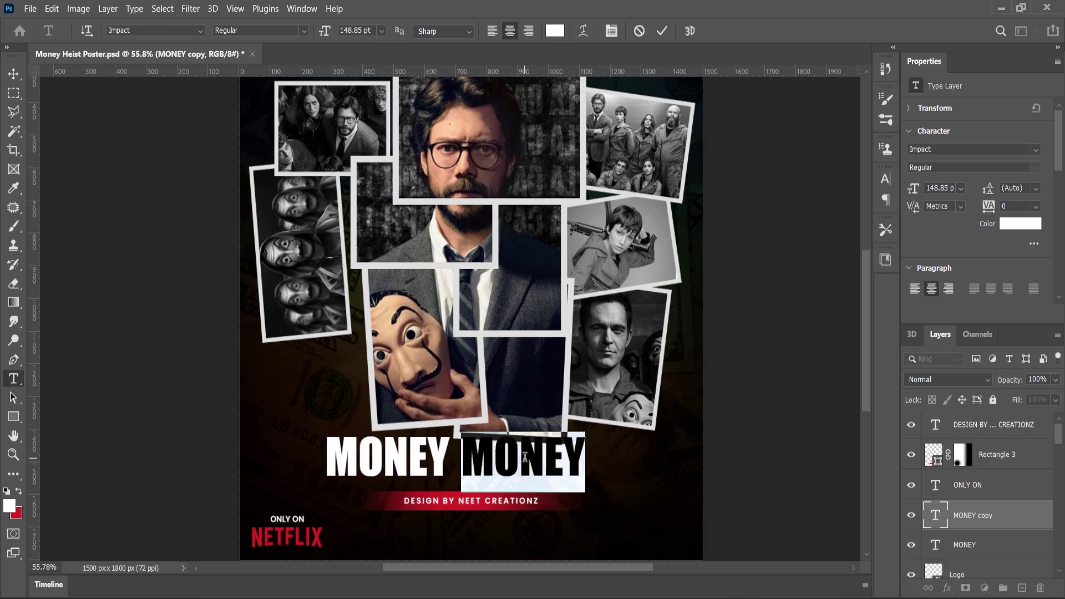
pyautogui.write('HEIST')
# Change the colour of the HEIST text to black.
pyautogui.hotkey('ctrl', 'a')
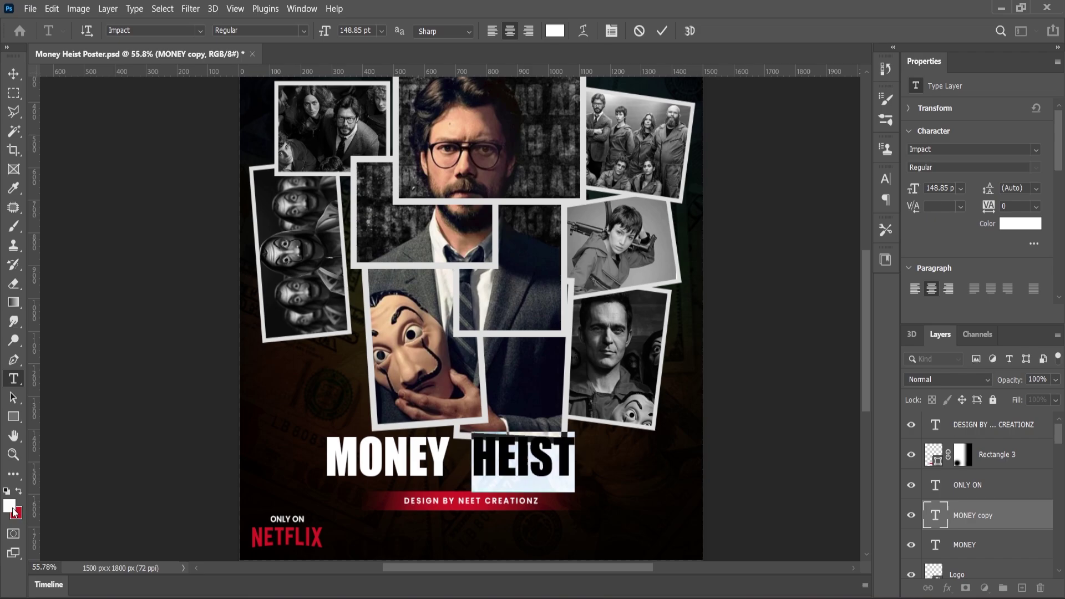
pyautogui.click(12, 508)
pyautogui.moveTo(592, 278); pyautogui.dragTo(579, 391)
pyautogui.click(877, 194)
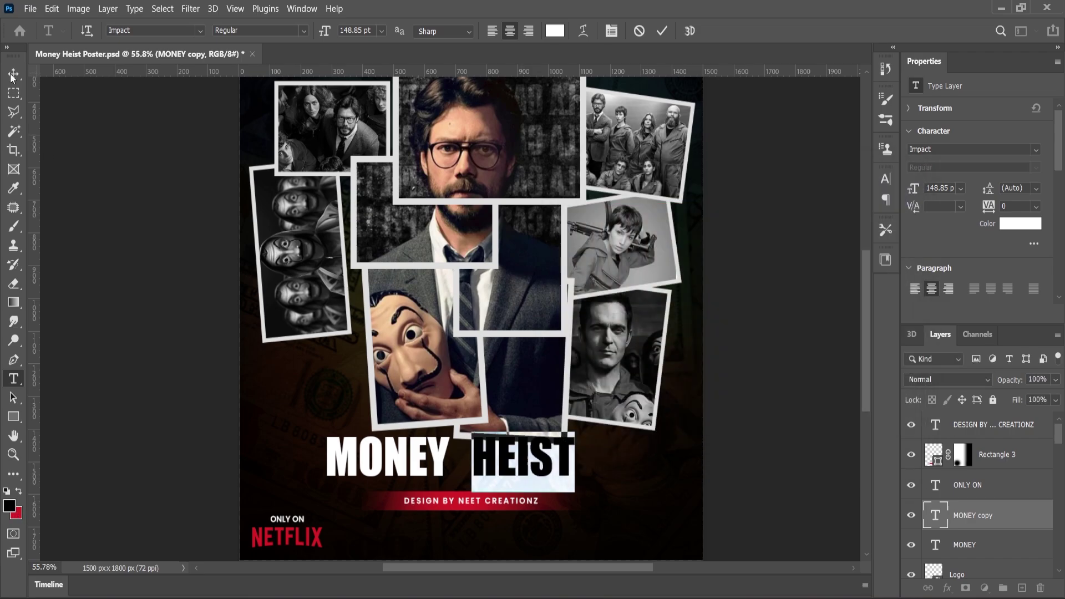
pyautogui.click(13, 75)
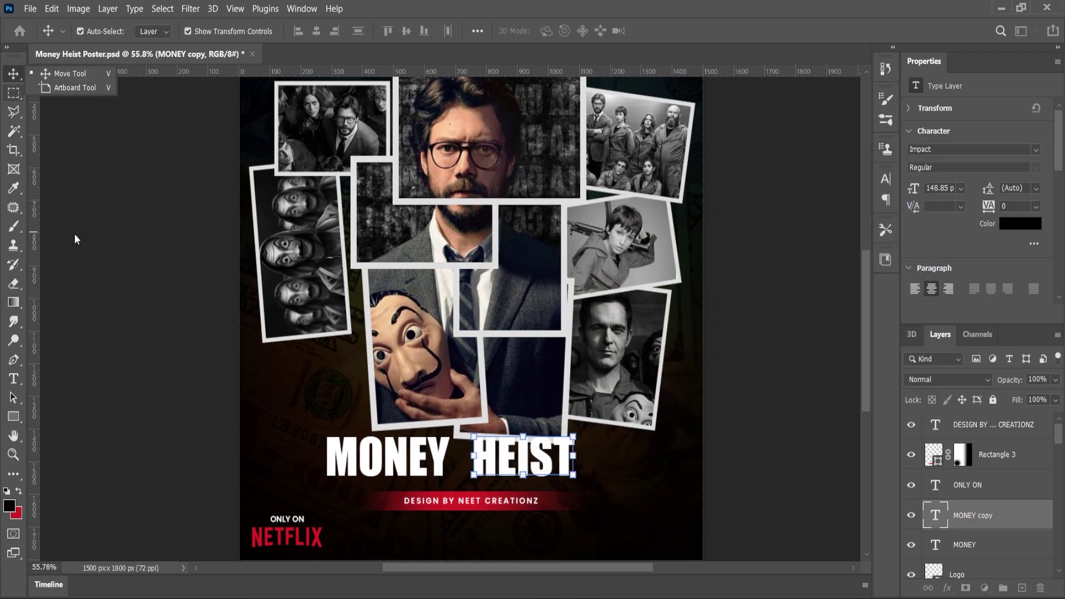
# Draw a rectangle of about 400 × 144 px just above the MONEY layer, behind the HEIST text.
pyautogui.click(961, 547)
pyautogui.click(14, 417)
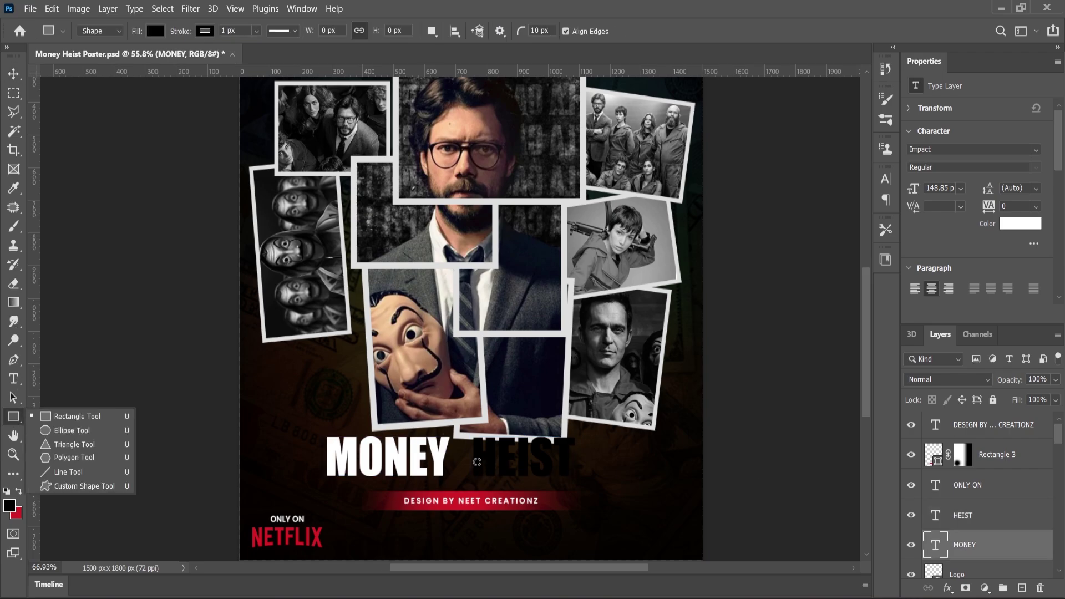
pyautogui.scroll(5, 478, 461)
pyautogui.click(67, 420)
pyautogui.moveTo(441, 401); pyautogui.dragTo(702, 500)
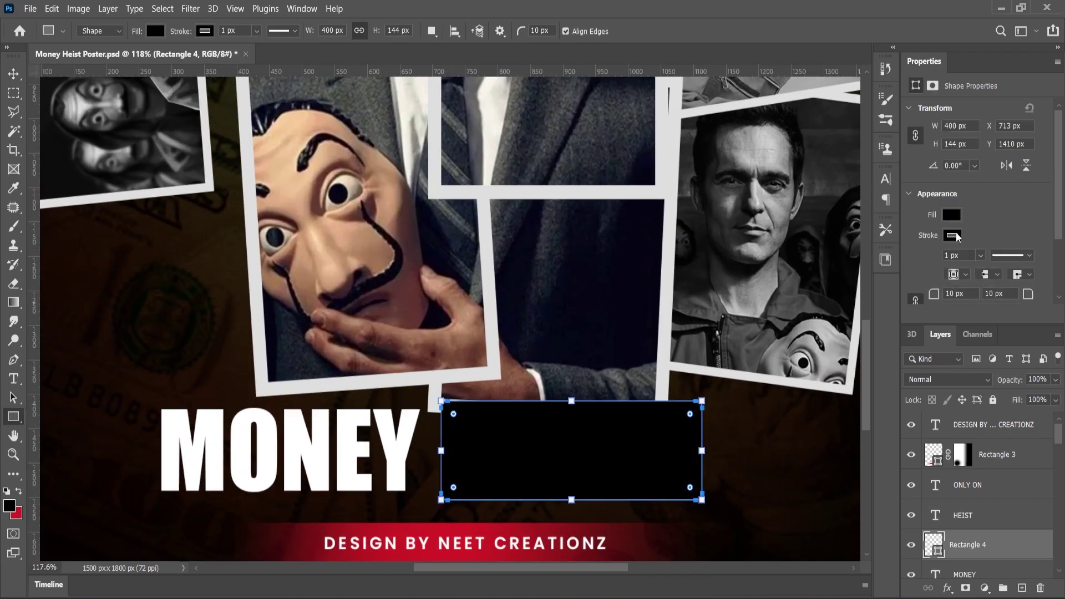
# Give the rectangle behind HEIST a red fill, no stroke and a corner radius of 0 px.
pyautogui.click(951, 215)
pyautogui.click(950, 233)
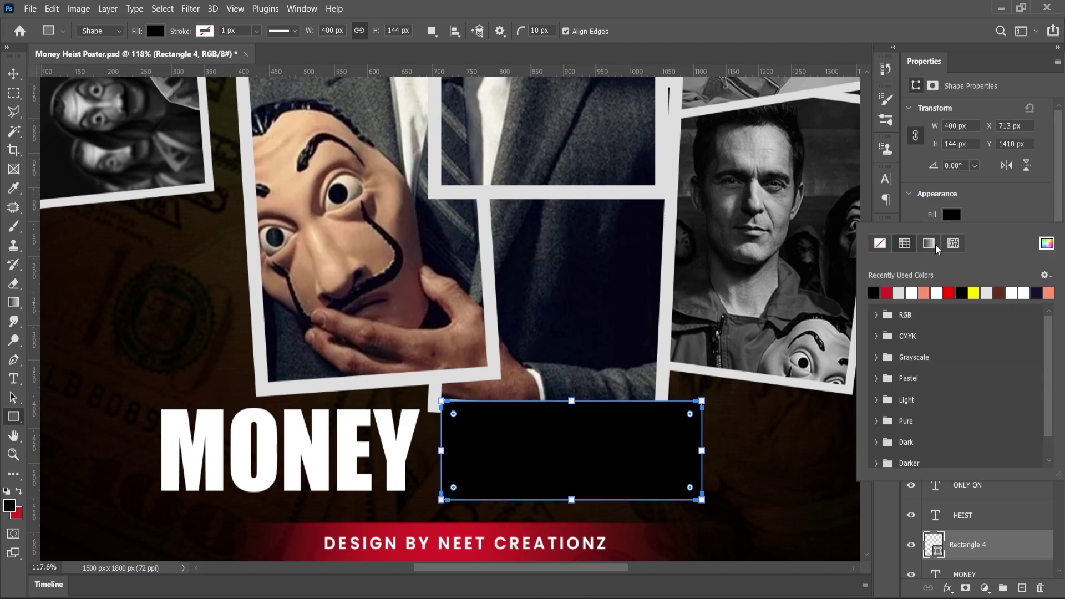
pyautogui.click(887, 292)
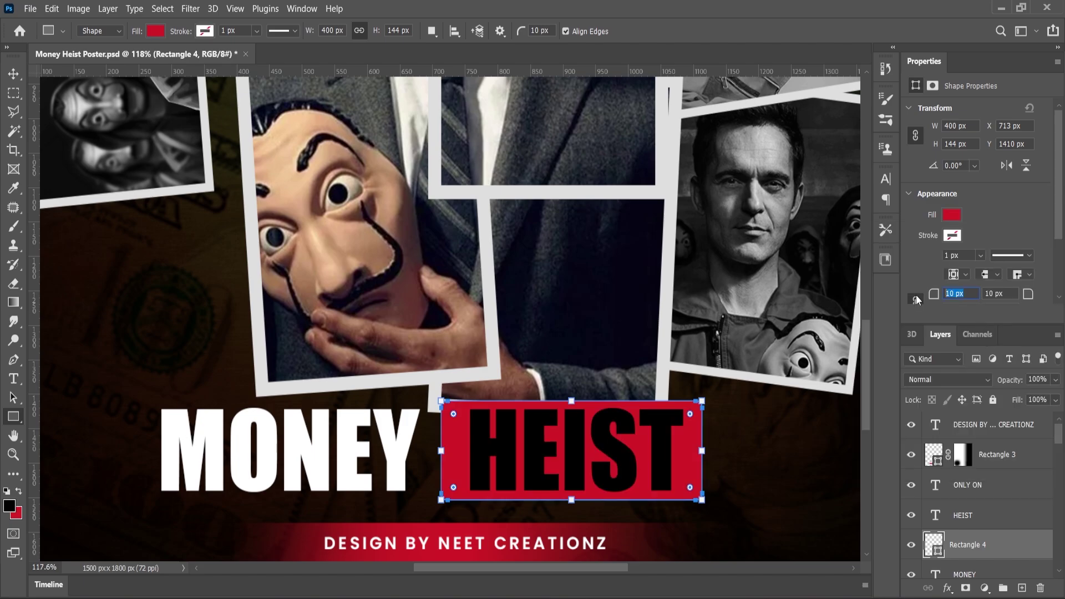
pyautogui.write('0')
pyautogui.press('Return')
# Centre the HEIST text on the red rectangle and shift both closer to MONEY, with the rectangle at X 702 px.
pyautogui.press('v')
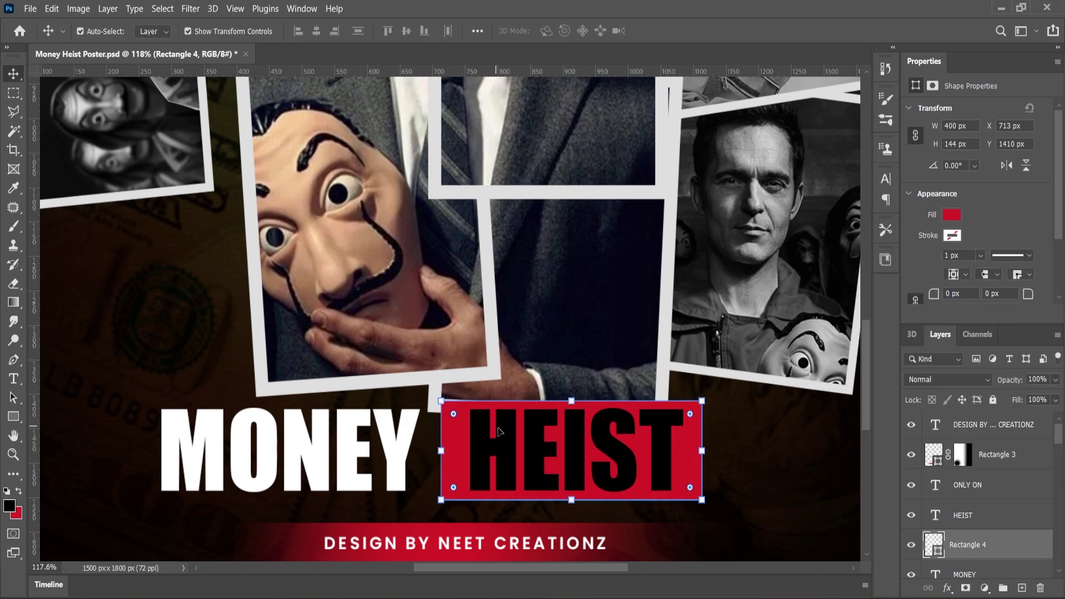
pyautogui.keyDown('shift'); pyautogui.click(498, 431); pyautogui.keyUp('shift')
pyautogui.click(317, 31)
pyautogui.click(406, 32)
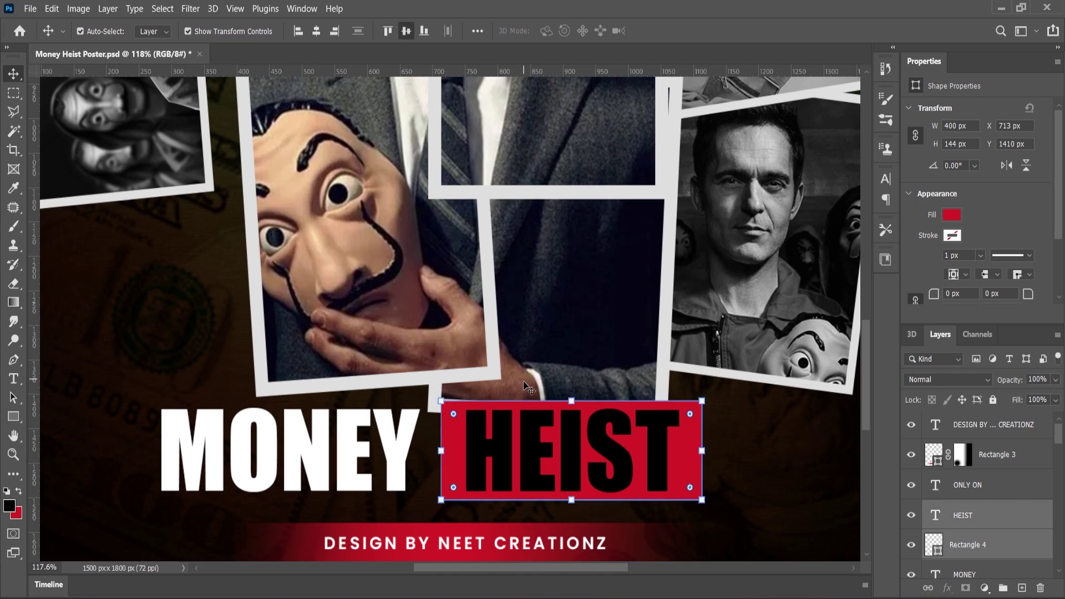
pyautogui.moveTo(498, 452); pyautogui.dragTo(489, 451)
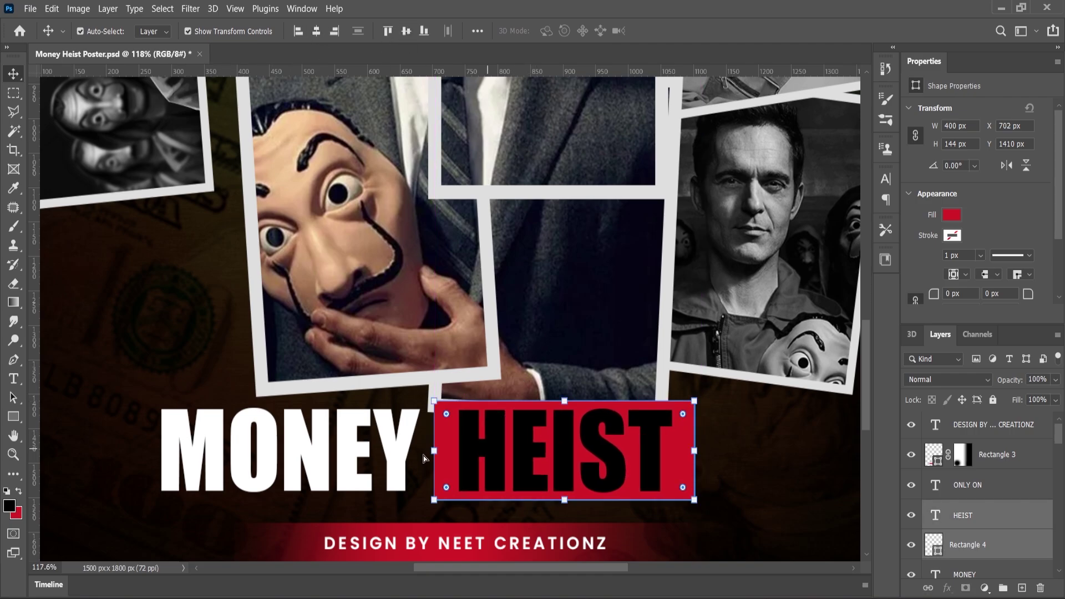
# Convert the vertically aligned MONEY, HEIST and red rectangle layers into one smart object named "Main Heading".
pyautogui.keyDown('shift'); pyautogui.click(404, 449); pyautogui.keyUp('shift')
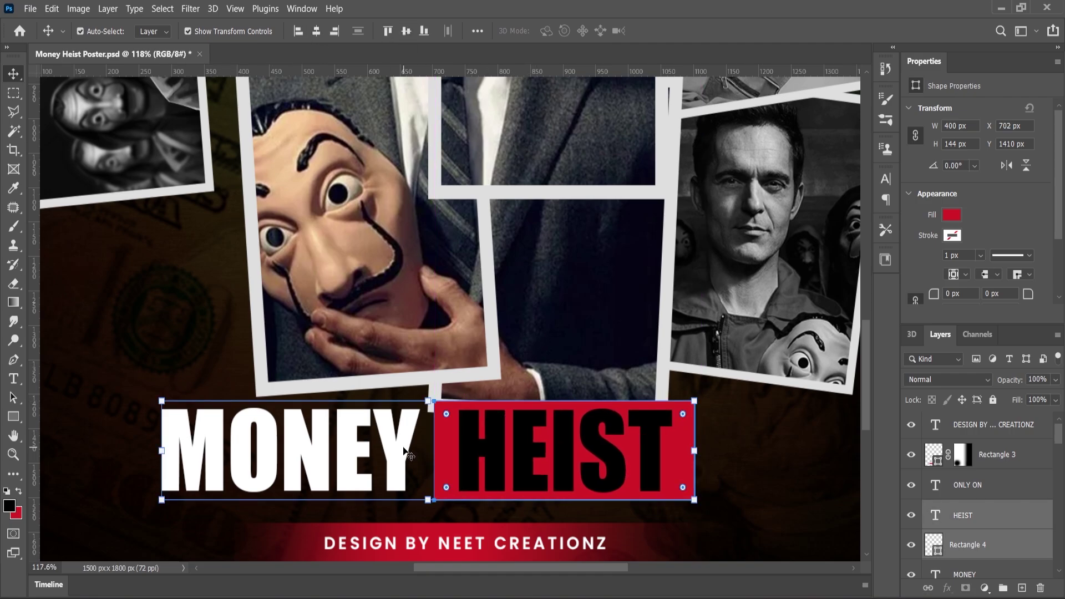
pyautogui.click(408, 33)
pyautogui.rightClick(971, 517)
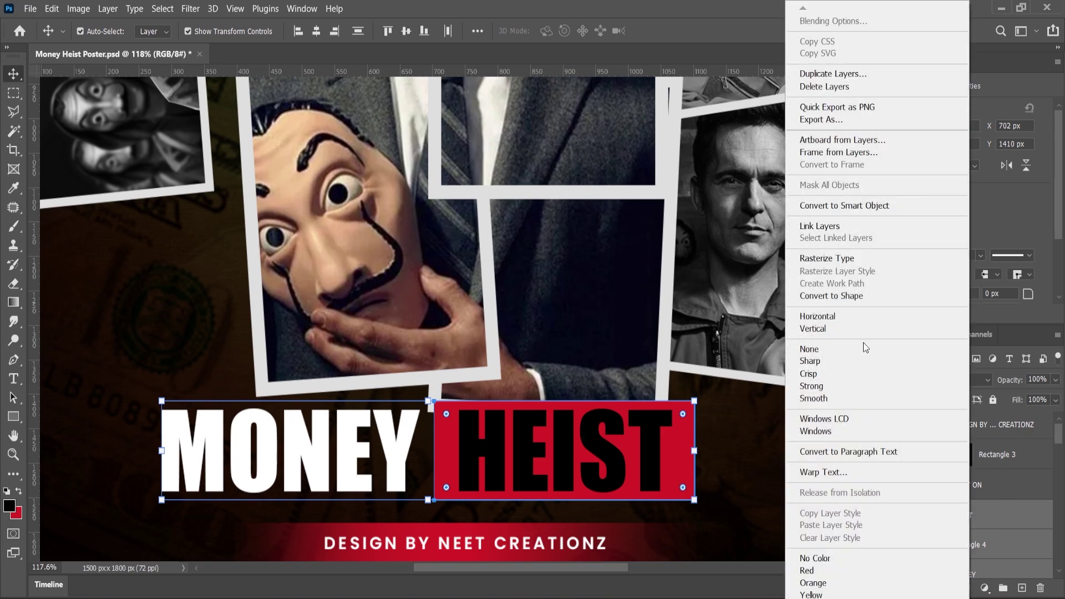
pyautogui.click(847, 206)
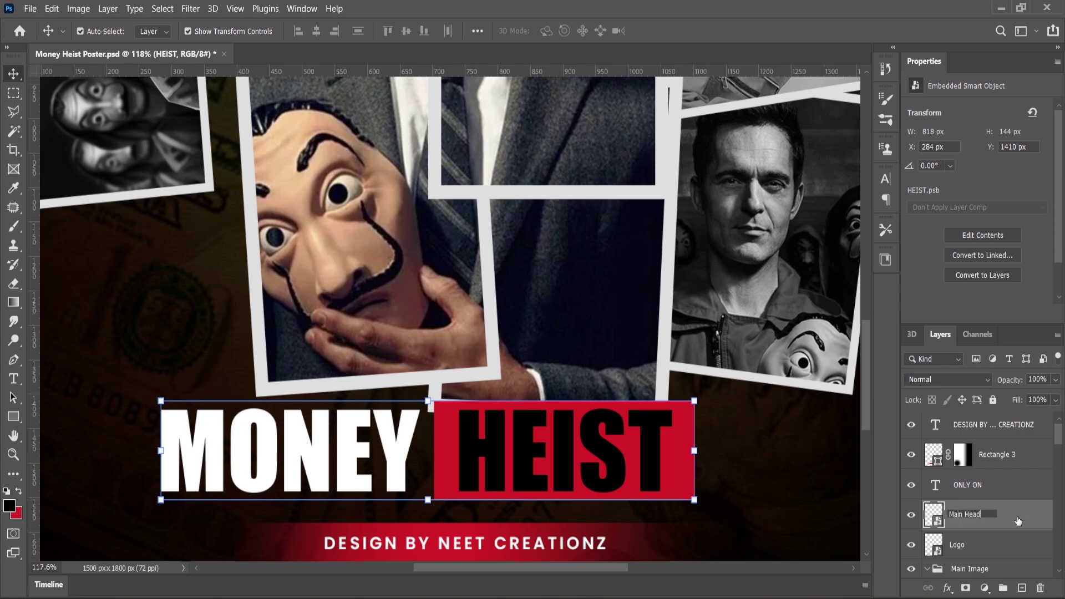
pyautogui.press('ctrl')
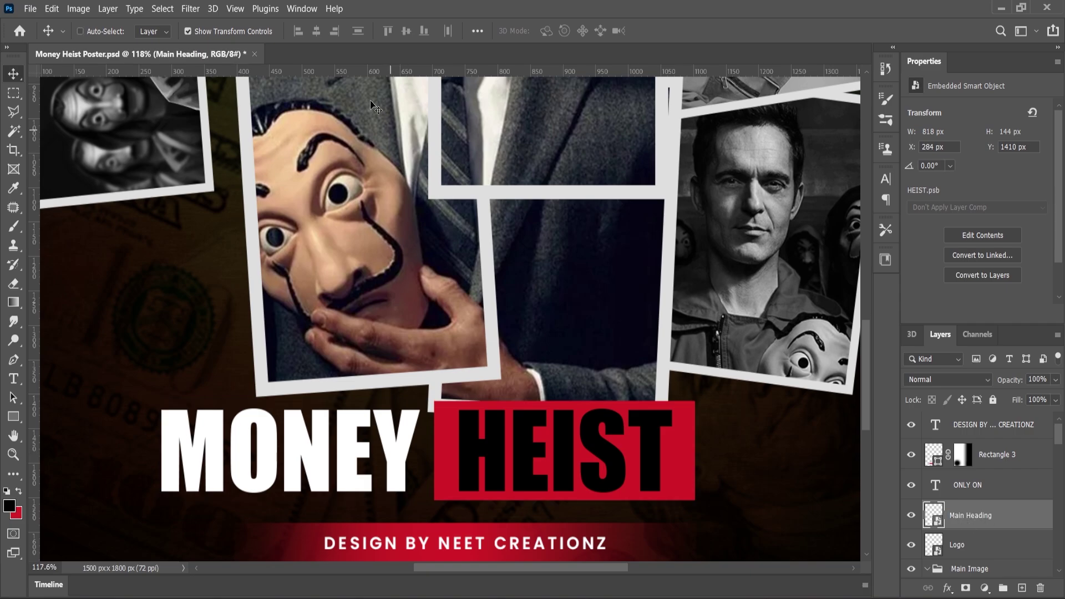
# Centre the Main Heading horizontally on the canvas at X 341 px and deselect it.
pyautogui.click(315, 31)
pyautogui.hotkey('ctrl', 'd')
pyautogui.hotkey('ctrl', '0')
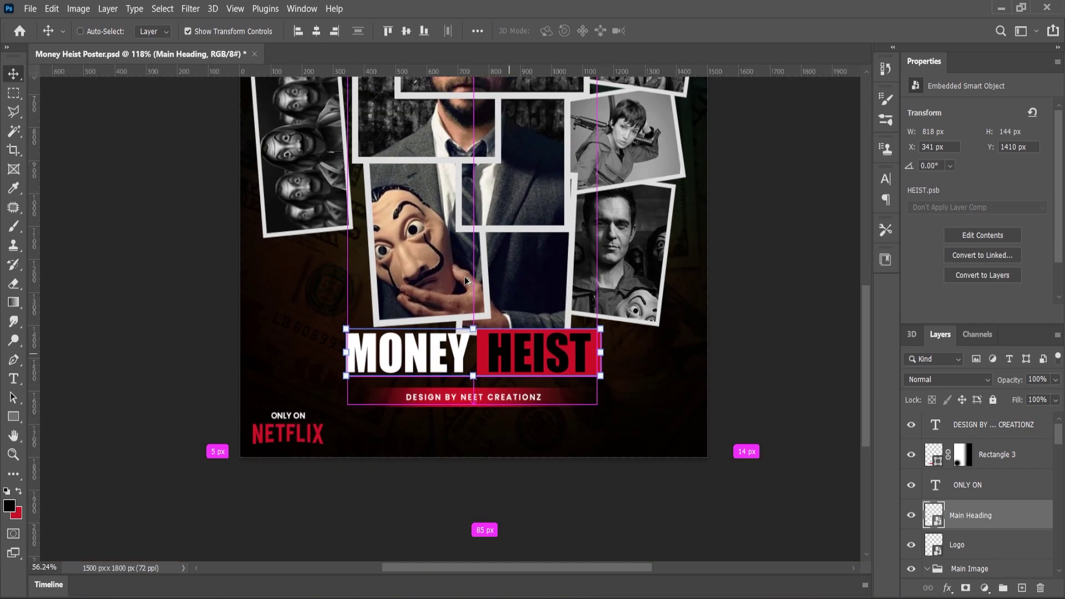
pyautogui.click(208, 356)
pyautogui.scroll(5, 456, 492)
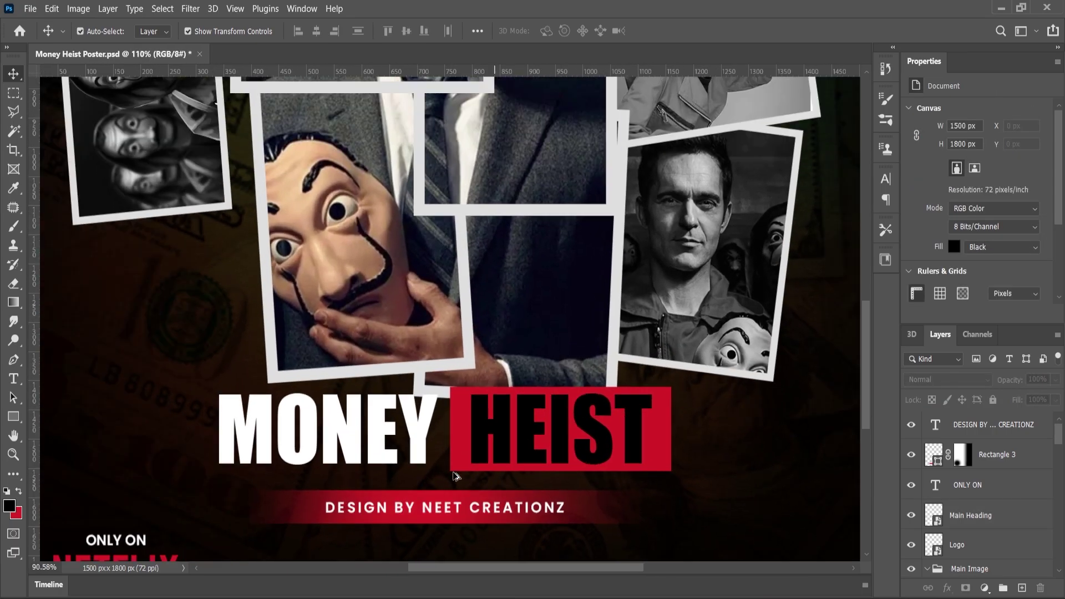
# Nudge the red bar below the heading up to Y 1579 px.
pyautogui.scroll(-3, 457, 472)
pyautogui.click(471, 456)
pyautogui.scroll(4, 460, 488)
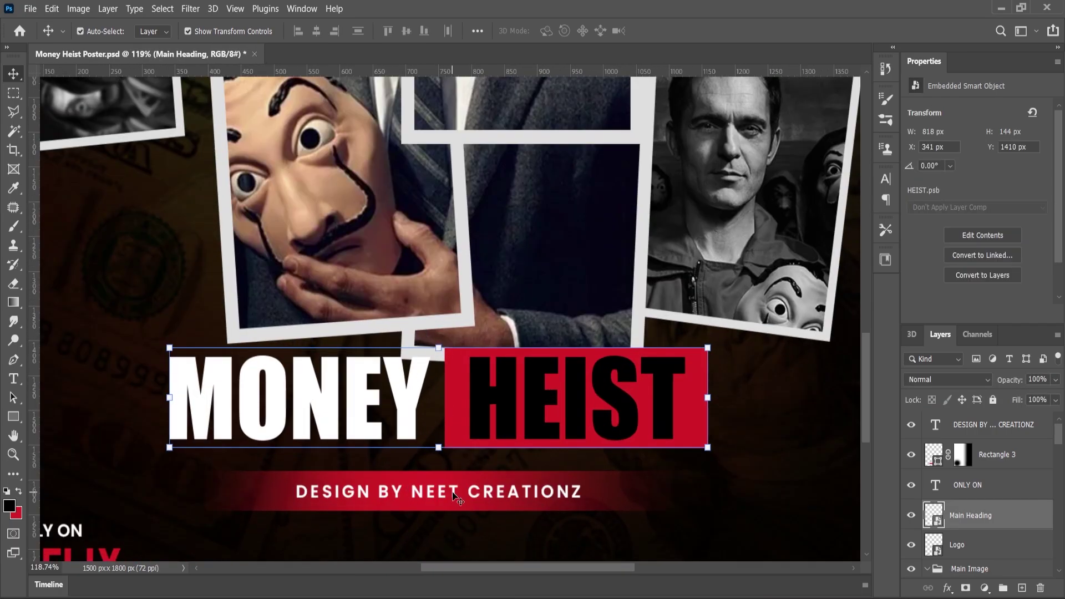
pyautogui.click(271, 506)
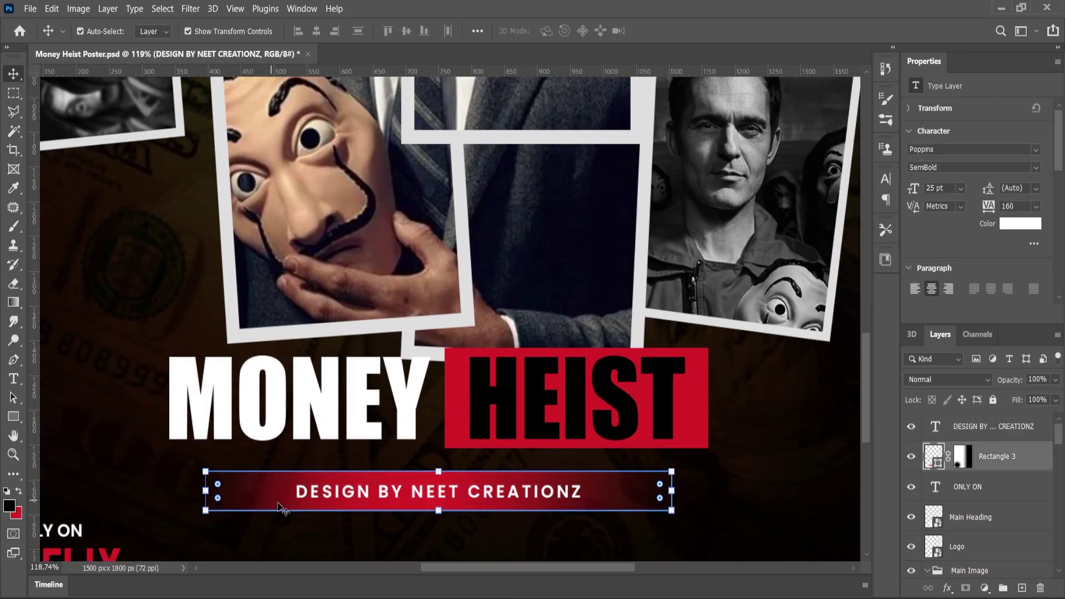
pyautogui.press('Up')
pyautogui.press('Up')
pyautogui.press('Up')
pyautogui.press('Up')
pyautogui.press('Up')
pyautogui.press('Up')
pyautogui.press('Up')
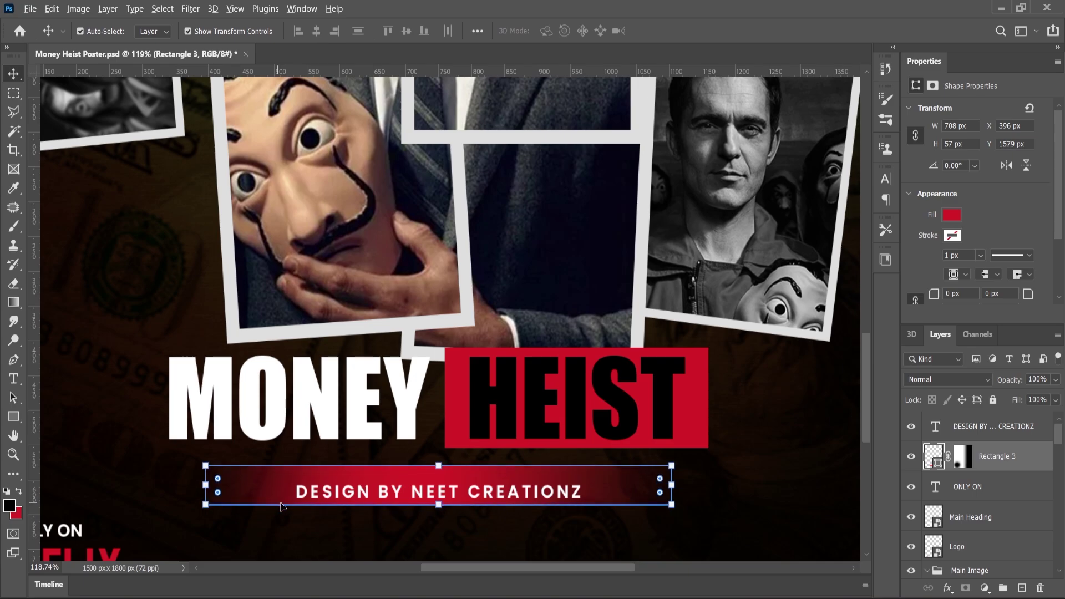
pyautogui.scroll(-5, 403, 382)
pyautogui.scroll(-4, 423, 390)
pyautogui.click(690, 448)
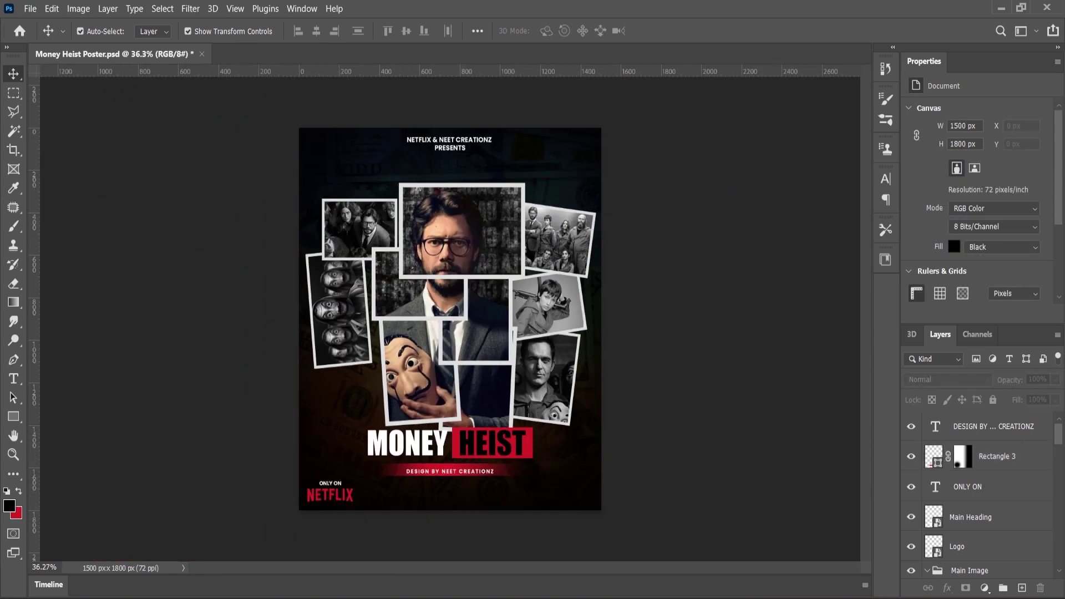
# Move the DESIGN BY text up so it sits centred on the red bar.
pyautogui.scroll(4, 442, 471)
pyautogui.scroll(5, 441, 473)
pyautogui.moveTo(456, 517); pyautogui.dragTo(455, 510)
pyautogui.hotkey('ctrl', 't')
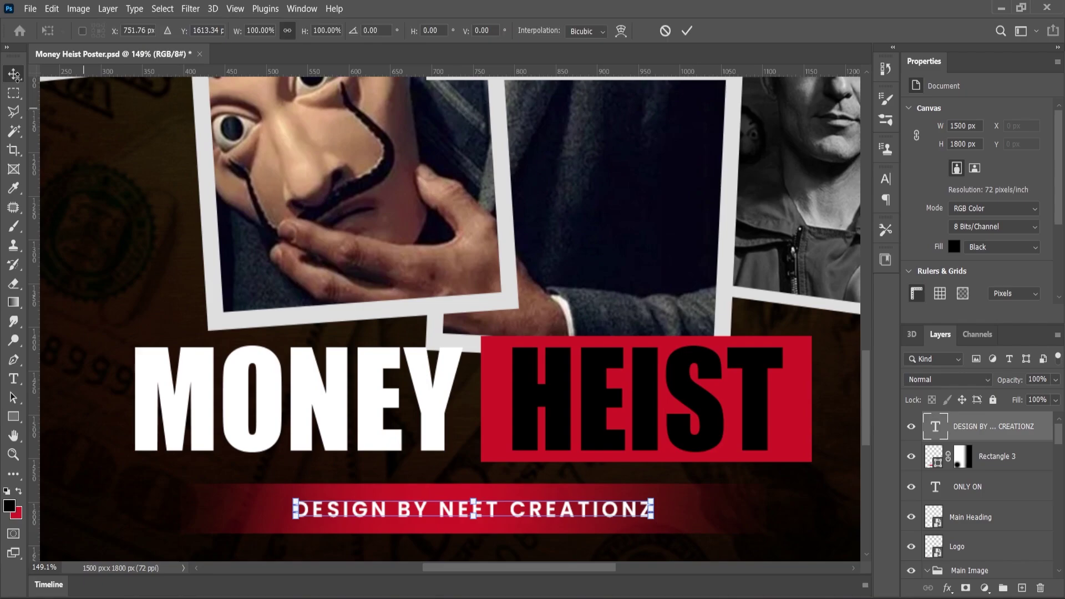
pyautogui.click(13, 74)
pyautogui.keyDown('shift'); pyautogui.click(692, 508); pyautogui.keyUp('shift')
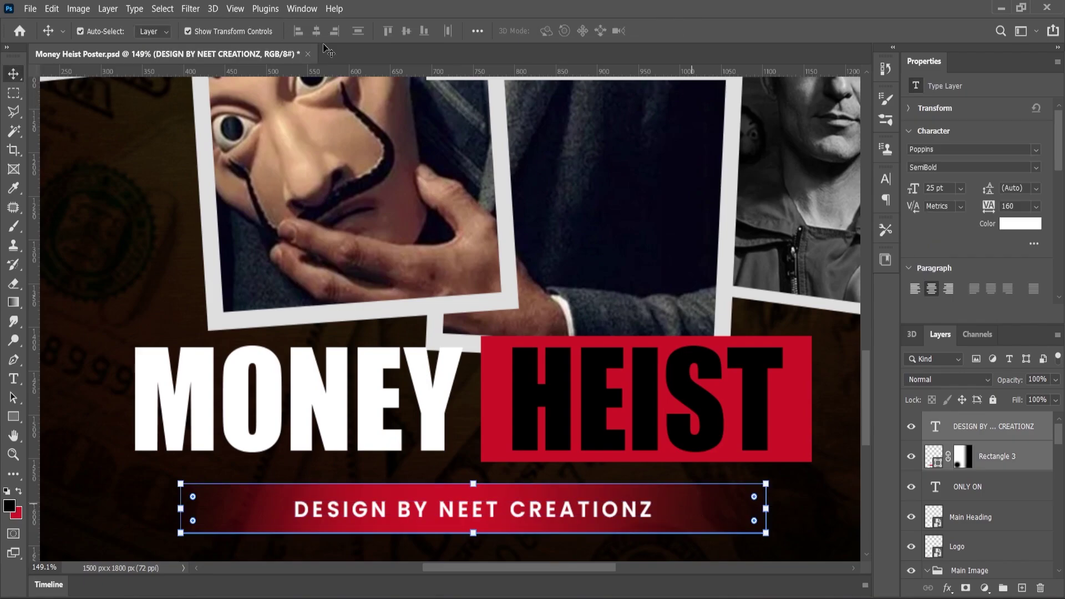
pyautogui.scroll(-7, 534, 226)
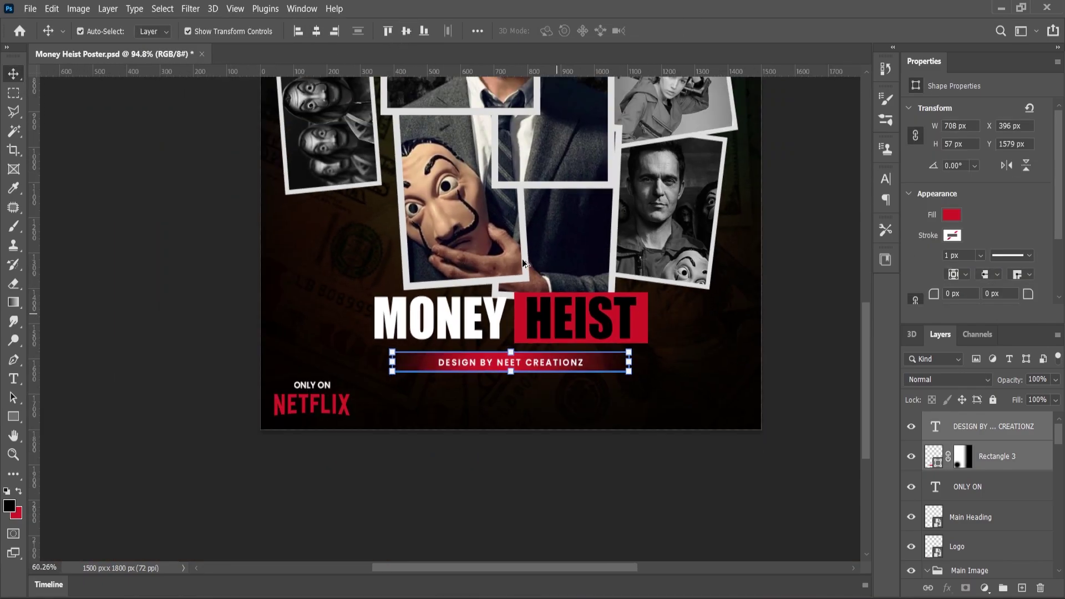
pyautogui.click(250, 354)
# Open Credits.psd from the image folder, copy its PLAN B2 credits layer and return to the poster document.
pyautogui.hotkey('alt', 'Tab')
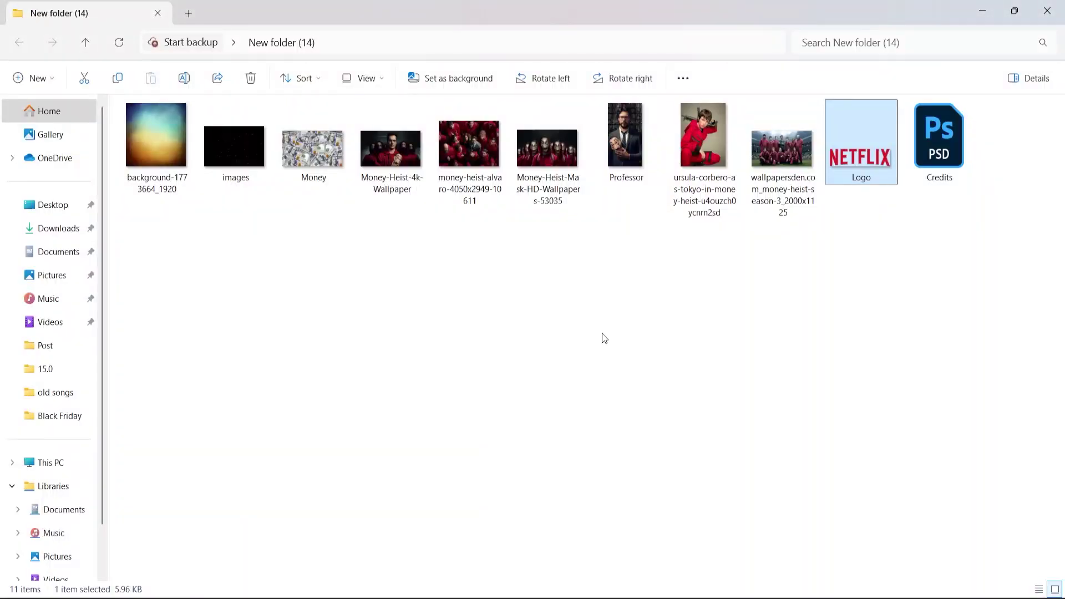
pyautogui.click(937, 158)
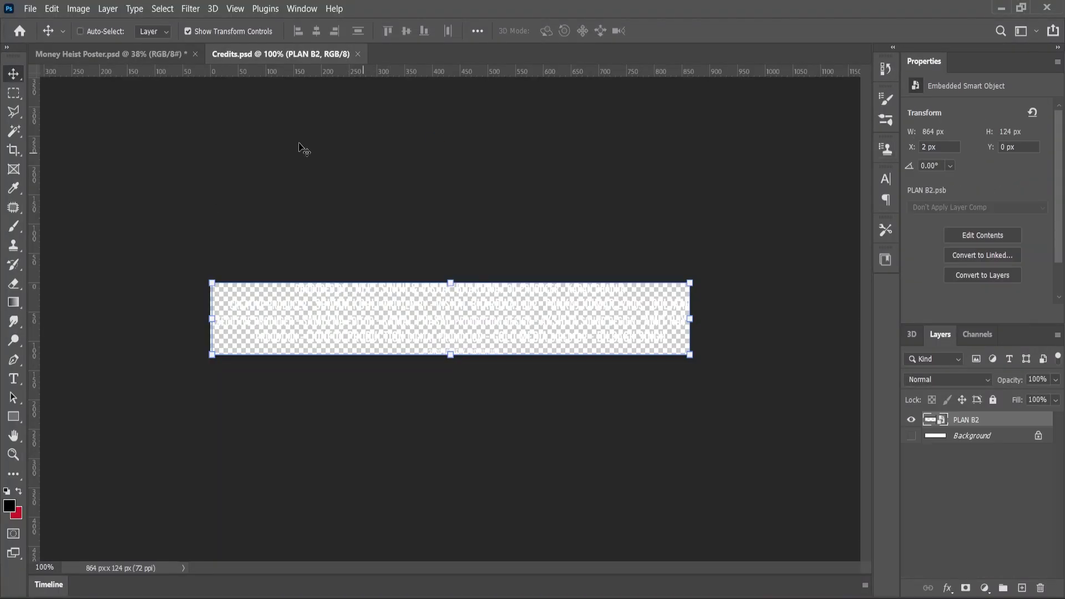
pyautogui.click(96, 55)
pyautogui.hotkey('ctrl', 'v')
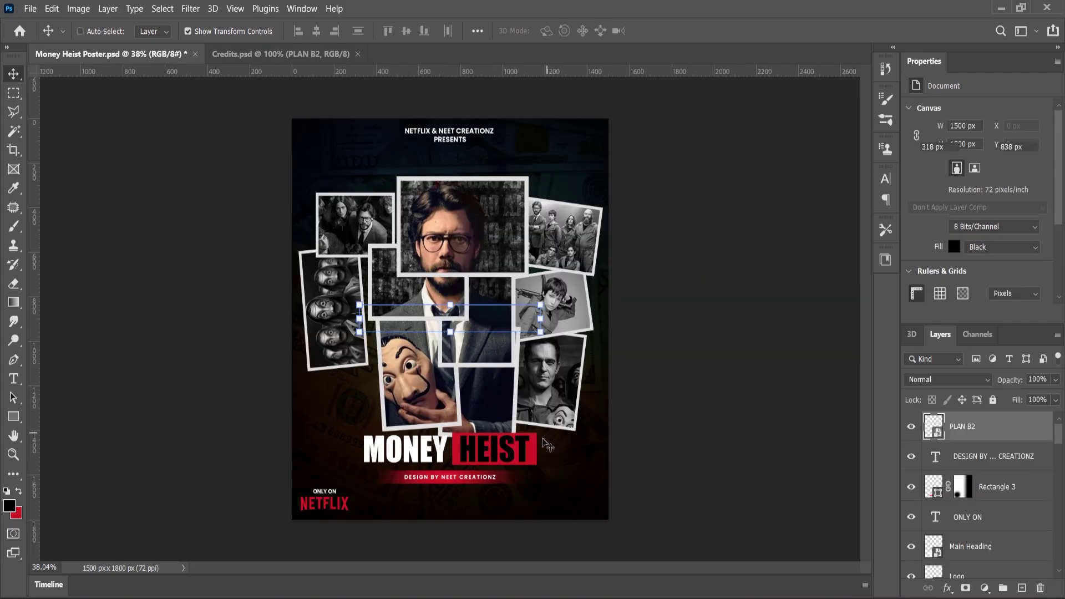
pyautogui.moveTo(476, 328)
pyautogui.mouseDown()
pyautogui.moveTo(474, 348)
pyautogui.moveTo(476, 333)
pyautogui.mouseUp()
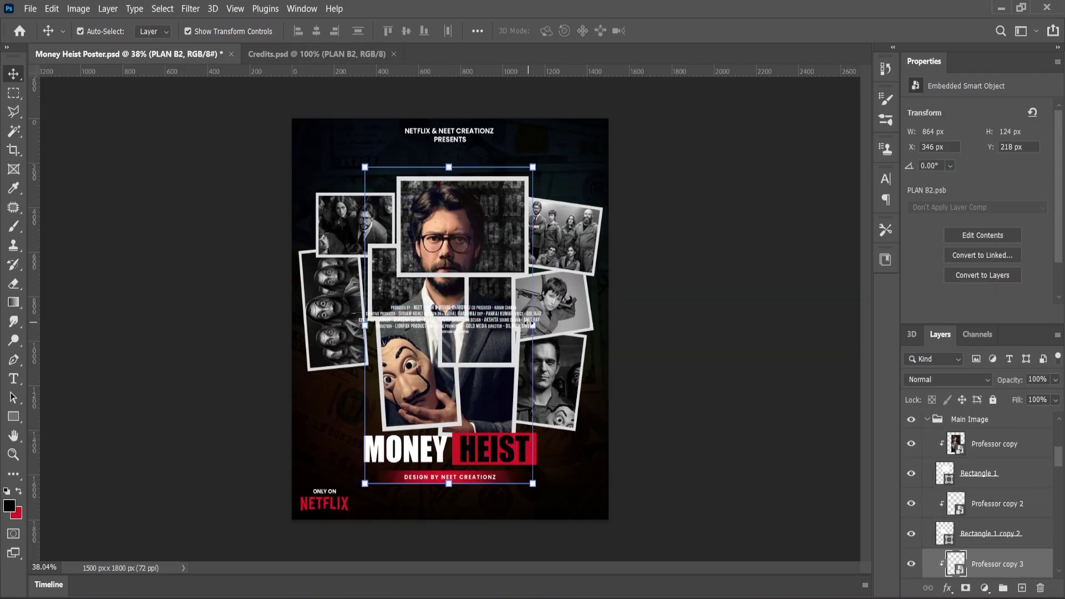
pyautogui.click(523, 316)
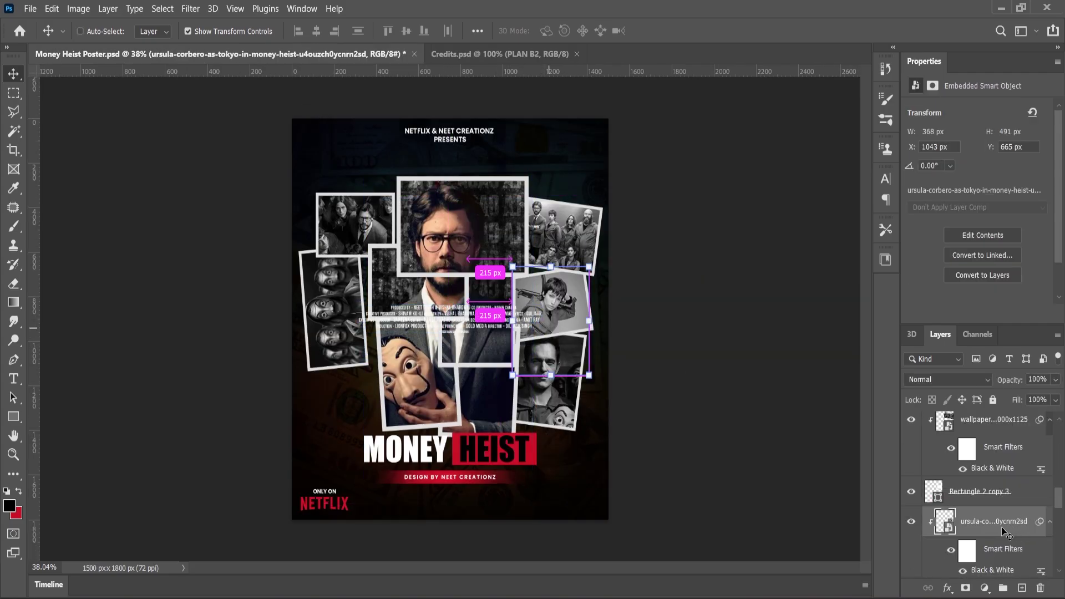
pyautogui.hotkey('ctrl', 'z')
pyautogui.click(710, 403)
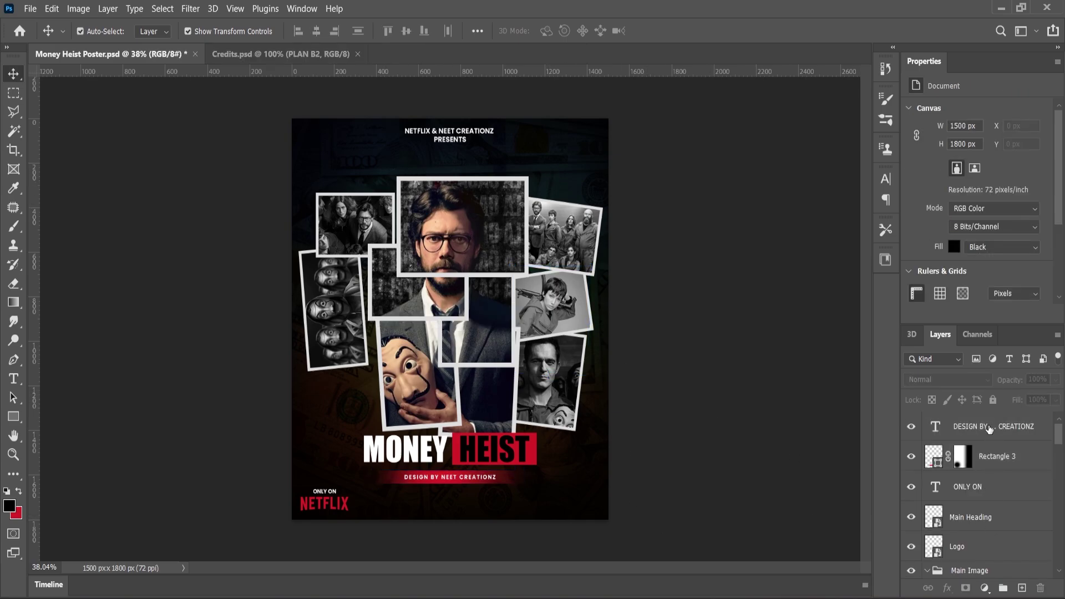
# Paste the credits block above the DESIGN BY text layer and move it to the poster's bottom edge at Y 1668 px.
pyautogui.click(986, 429)
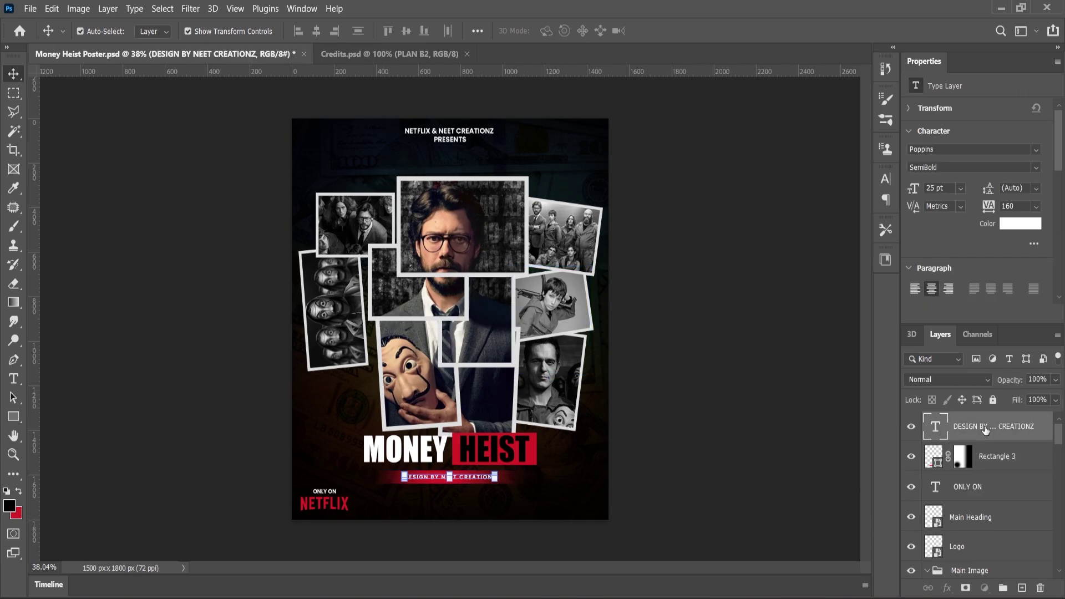
pyautogui.hotkey('ctrl', 'v')
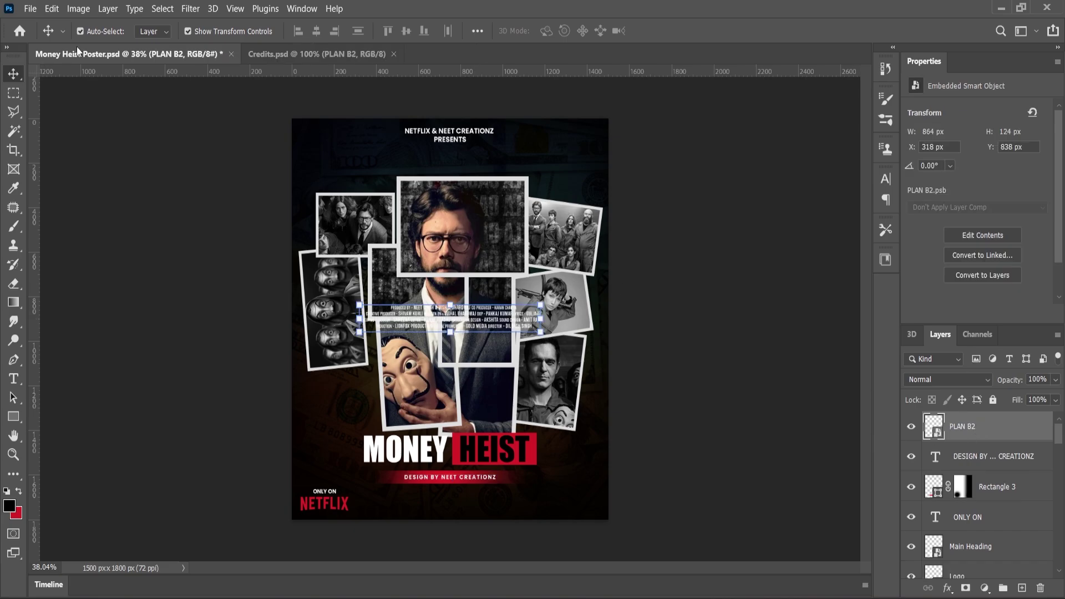
pyautogui.moveTo(484, 321); pyautogui.dragTo(485, 507)
pyautogui.click(14, 92)
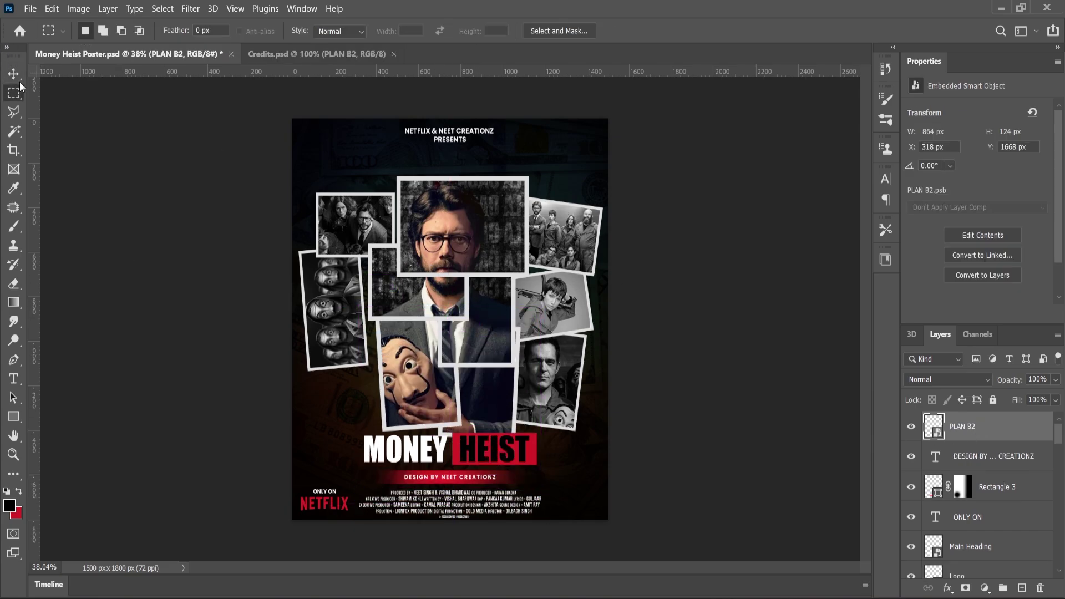
pyautogui.click(14, 75)
# Centre the credits block horizontally on the canvas and move it up to Y 1636 px, just below the red bar.
pyautogui.scroll(6, 432, 476)
pyautogui.scroll(-3, 497, 448)
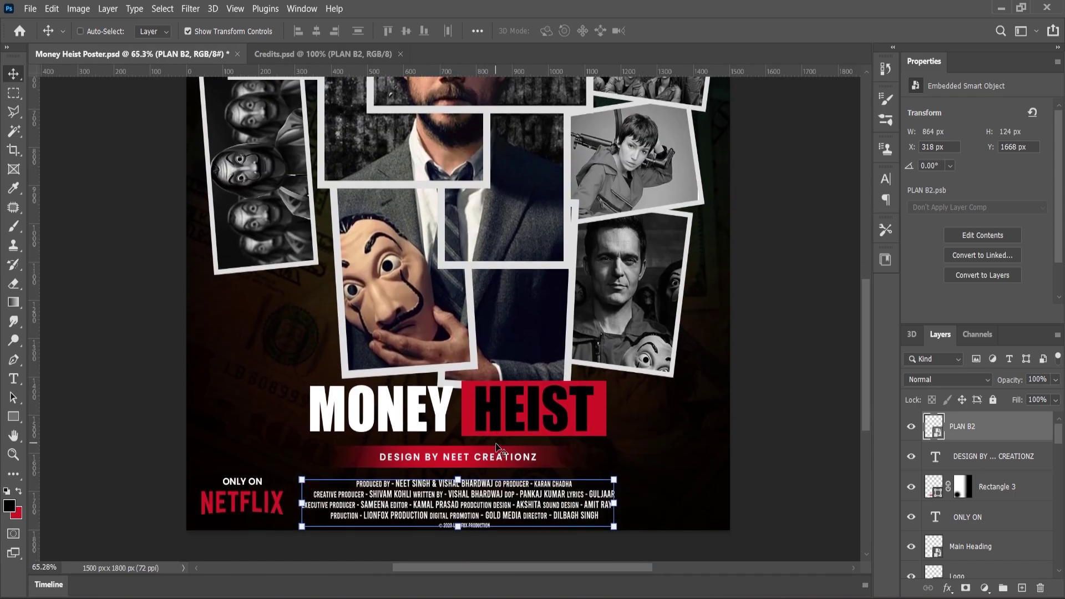
pyautogui.hotkey('ctrl', 'a')
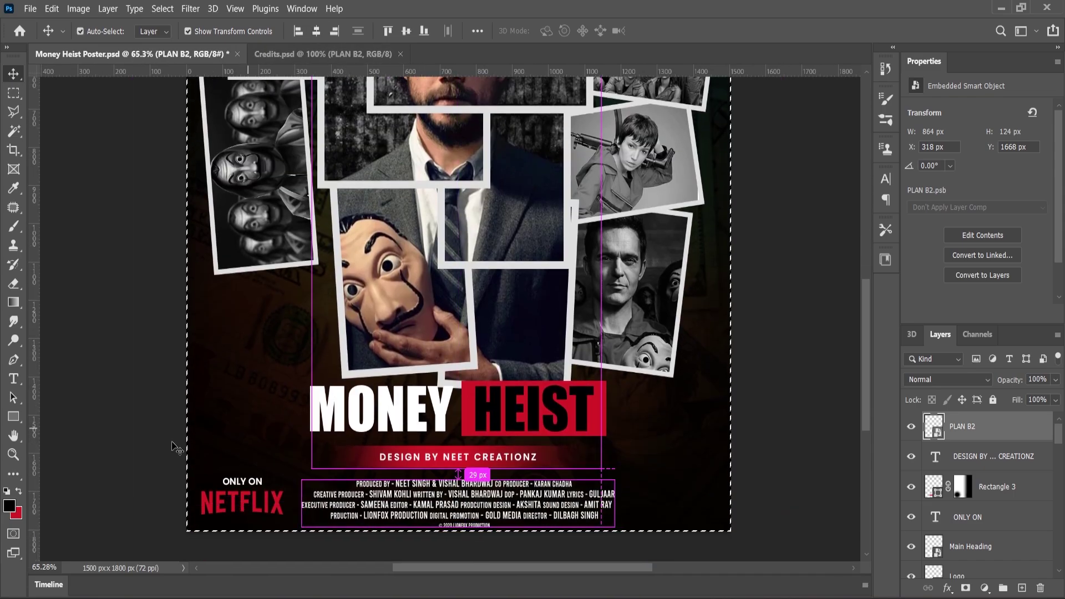
pyautogui.hotkey('ctrl', 'd')
pyautogui.scroll(7, 507, 526)
pyautogui.moveTo(505, 490); pyautogui.dragTo(503, 465)
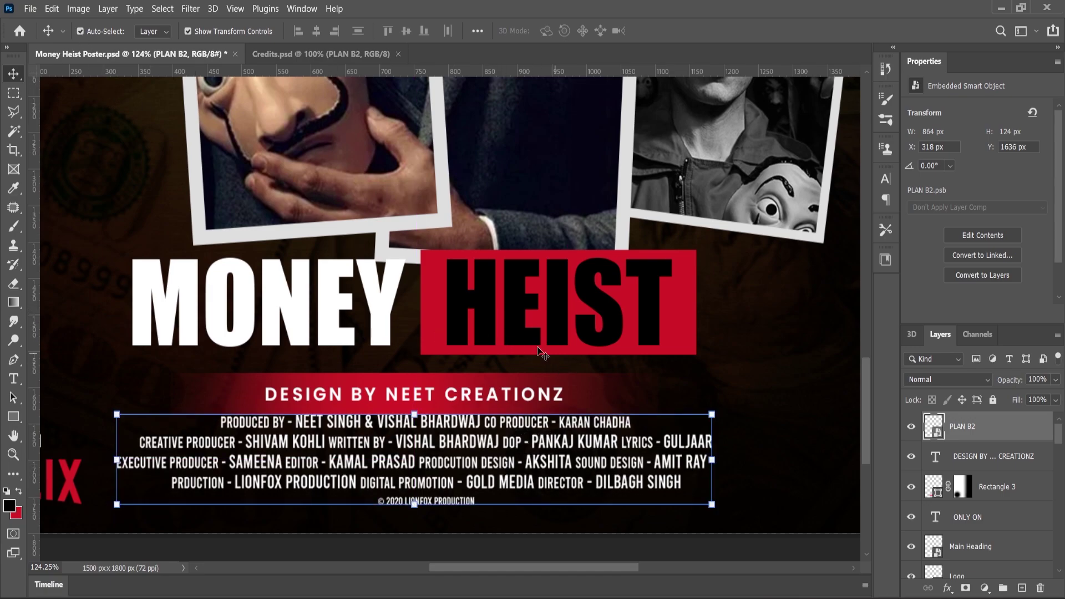
# Move the MONEY HEIST heading up to Y 1390 px and the red bar with its DESIGN BY text up to Y 1553 px.
pyautogui.moveTo(522, 330); pyautogui.dragTo(521, 315)
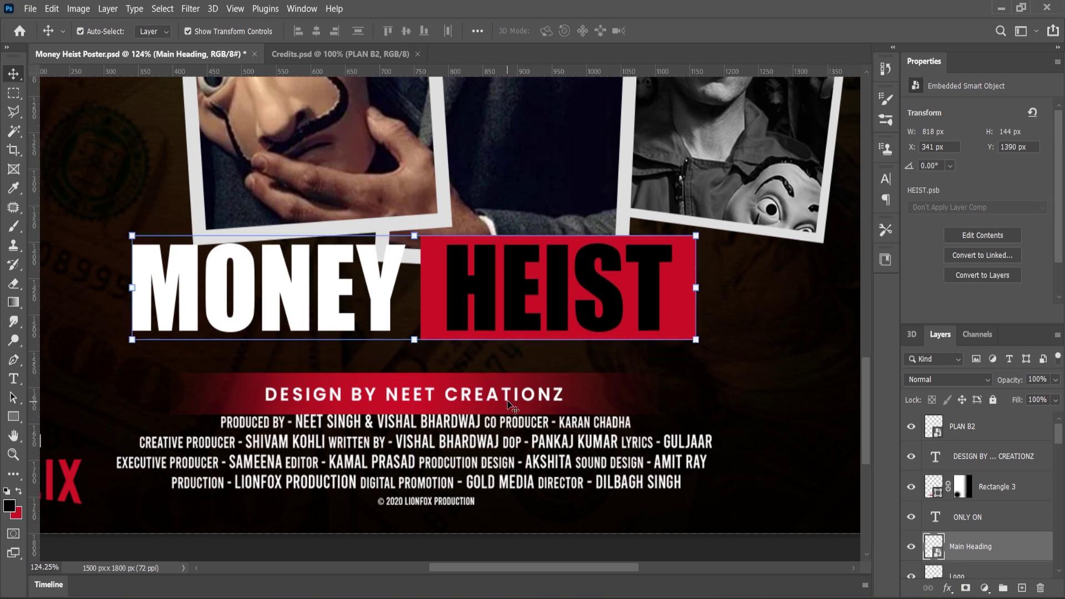
pyautogui.click(506, 400)
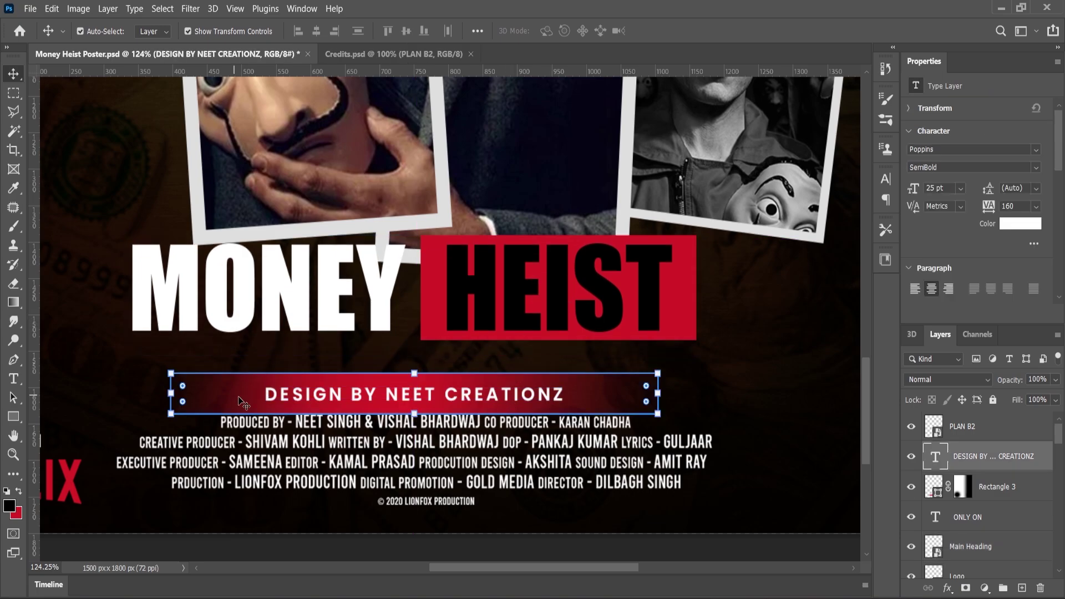
pyautogui.moveTo(239, 400); pyautogui.dragTo(241, 380)
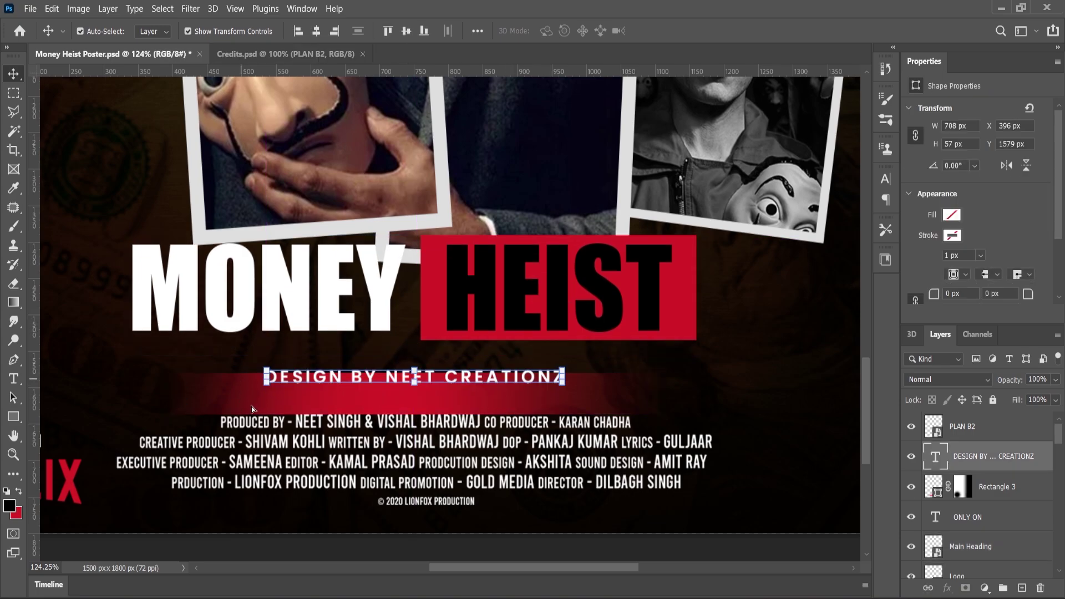
pyautogui.hotkey('ctrl', 'z')
pyautogui.click(247, 406)
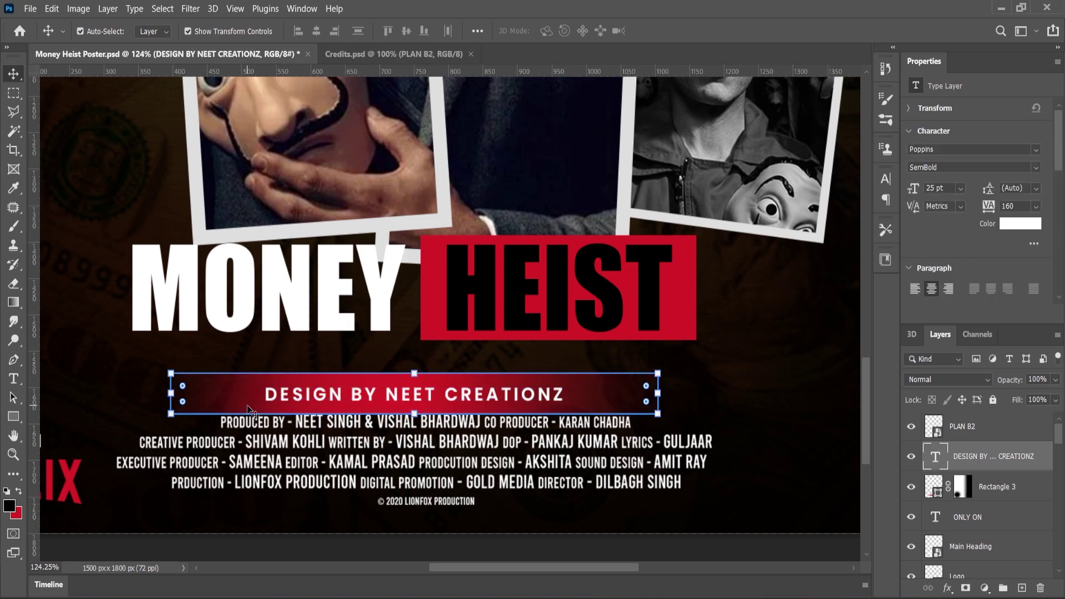
pyautogui.moveTo(249, 411); pyautogui.dragTo(247, 385)
# Select the whole photo collage, scale it proportionally to about 97%, and move it slightly up on the poster.
pyautogui.click(14, 456)
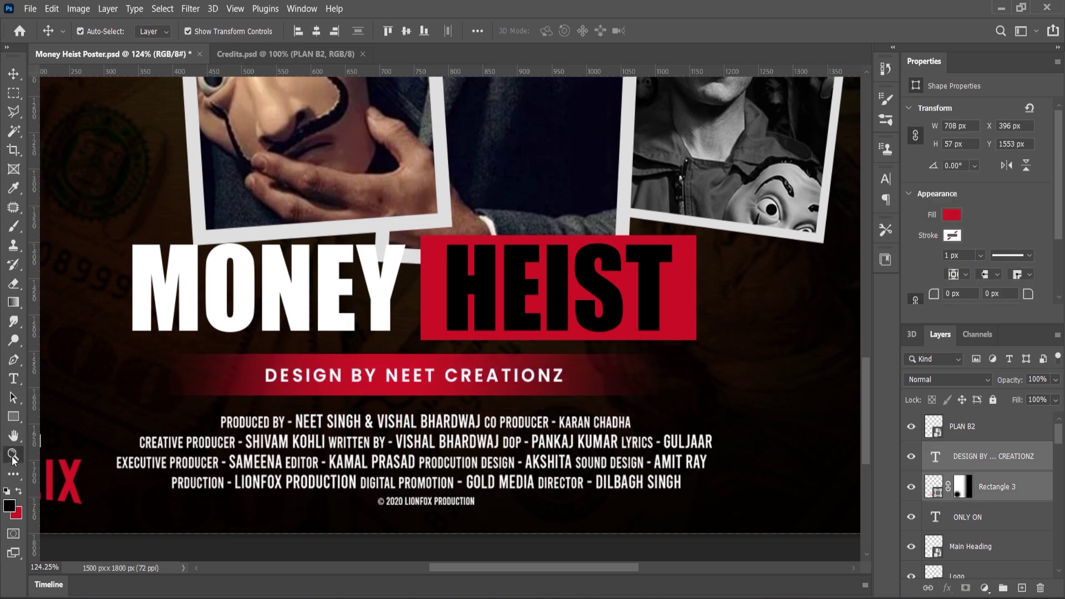
pyautogui.click(409, 29)
pyautogui.scroll(-1, 606, 378)
pyautogui.scroll(2, 606, 378)
pyautogui.scroll(-2, 531, 369)
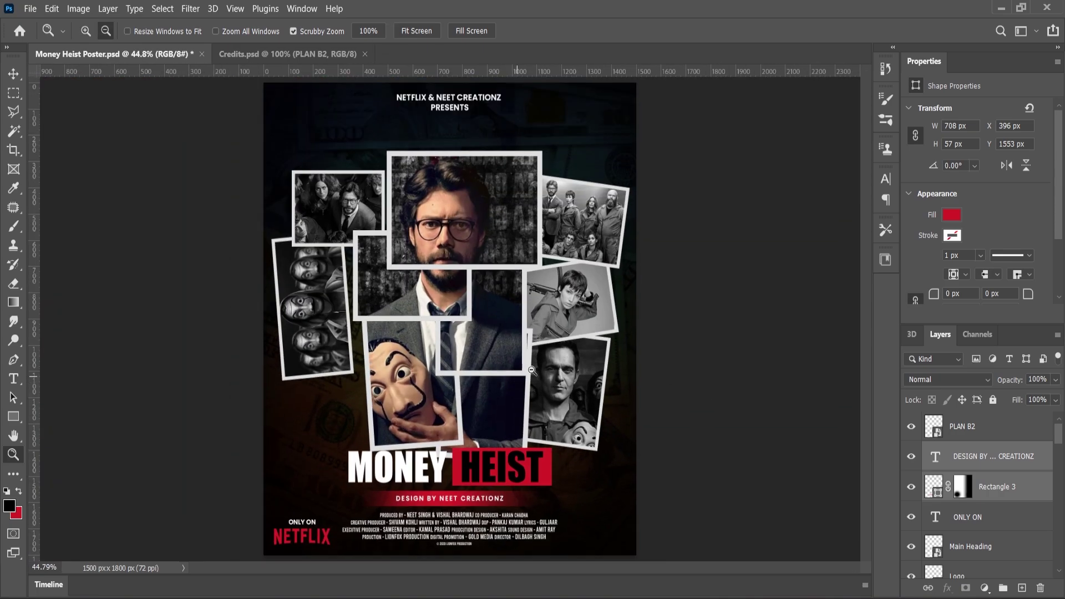
pyautogui.click(13, 74)
pyautogui.moveTo(207, 155); pyautogui.dragTo(638, 385)
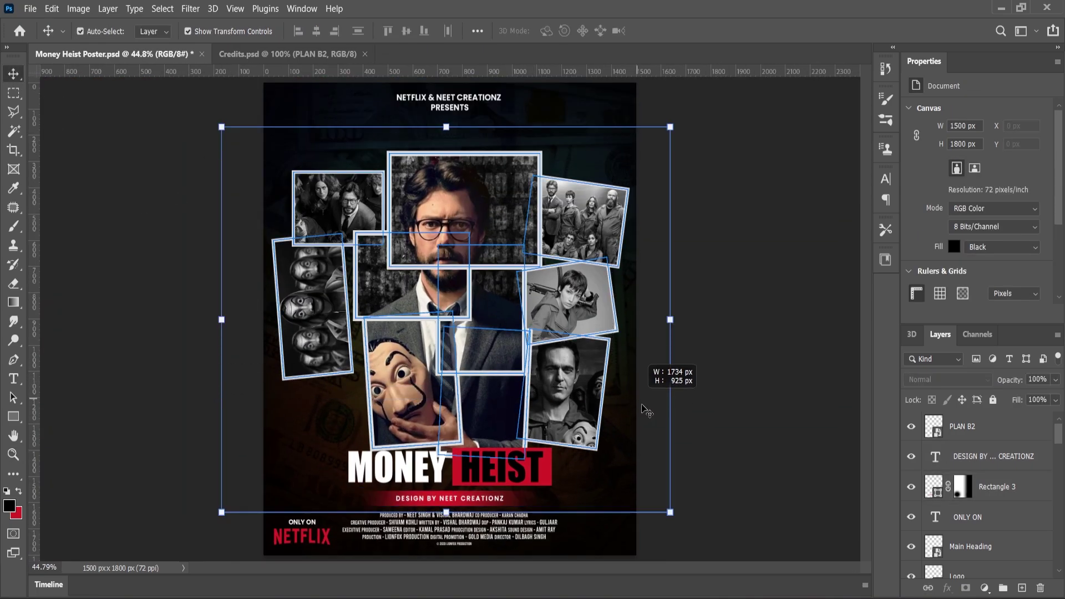
pyautogui.click(670, 512)
pyautogui.click(590, 254)
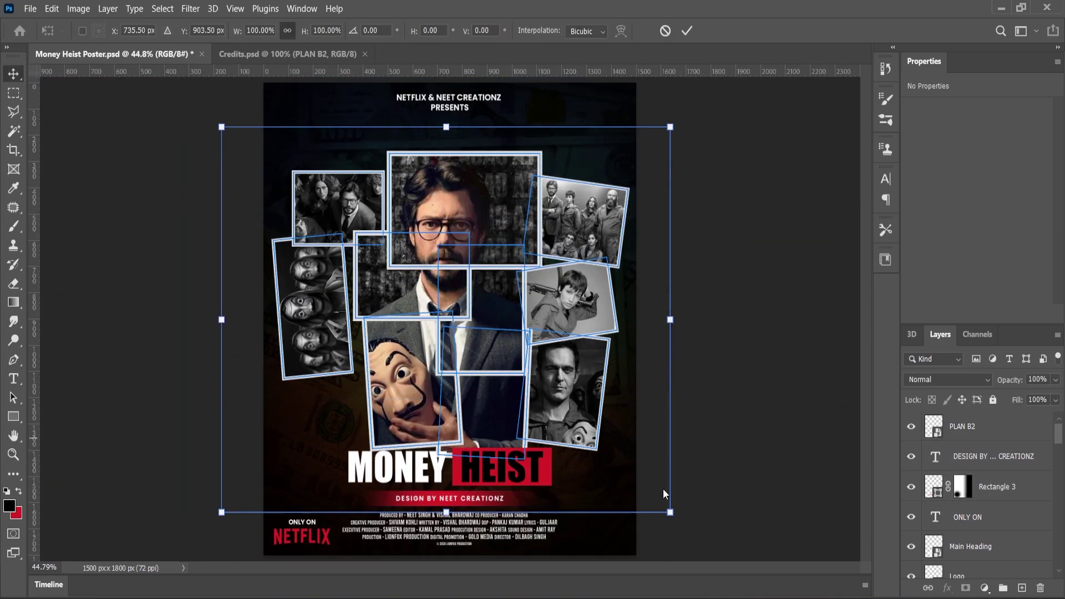
pyautogui.moveTo(672, 513); pyautogui.dragTo(665, 506)
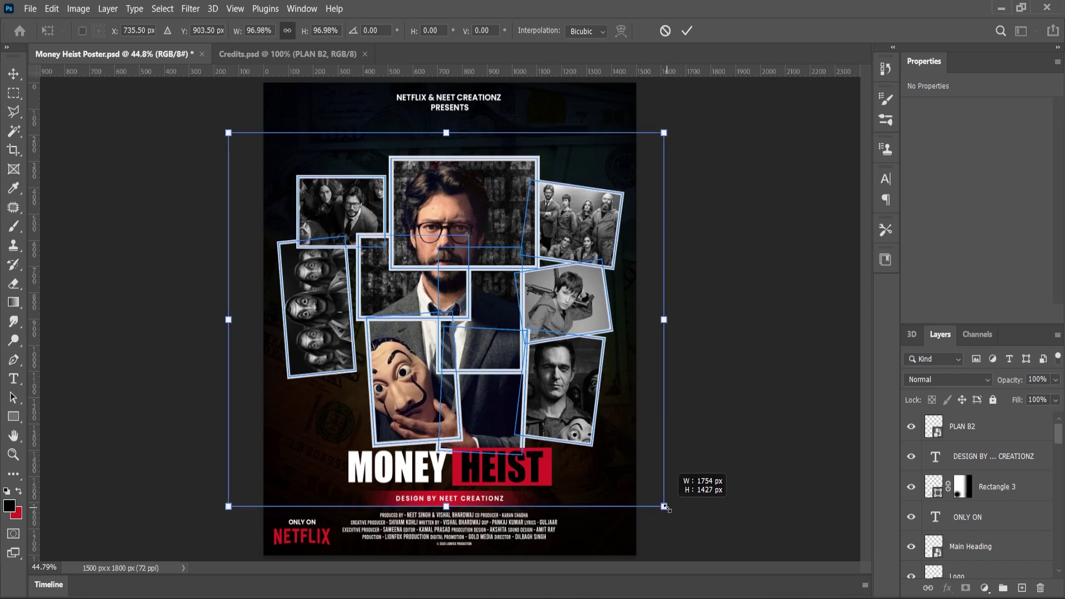
pyautogui.moveTo(507, 272); pyautogui.dragTo(506, 264)
pyautogui.click(14, 77)
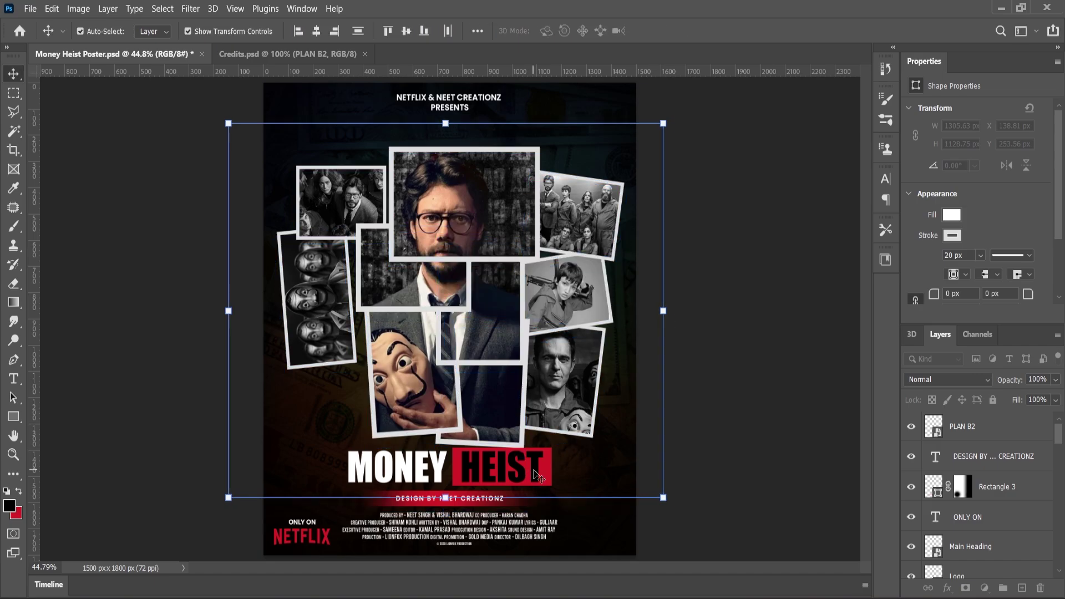
# Move the MONEY HEIST heading up to Y 1380 px, closer to the photo collage.
pyautogui.click(516, 489)
pyautogui.scroll(6, 513, 489)
pyautogui.moveTo(503, 472); pyautogui.dragTo(497, 453)
pyautogui.scroll(-6, 516, 472)
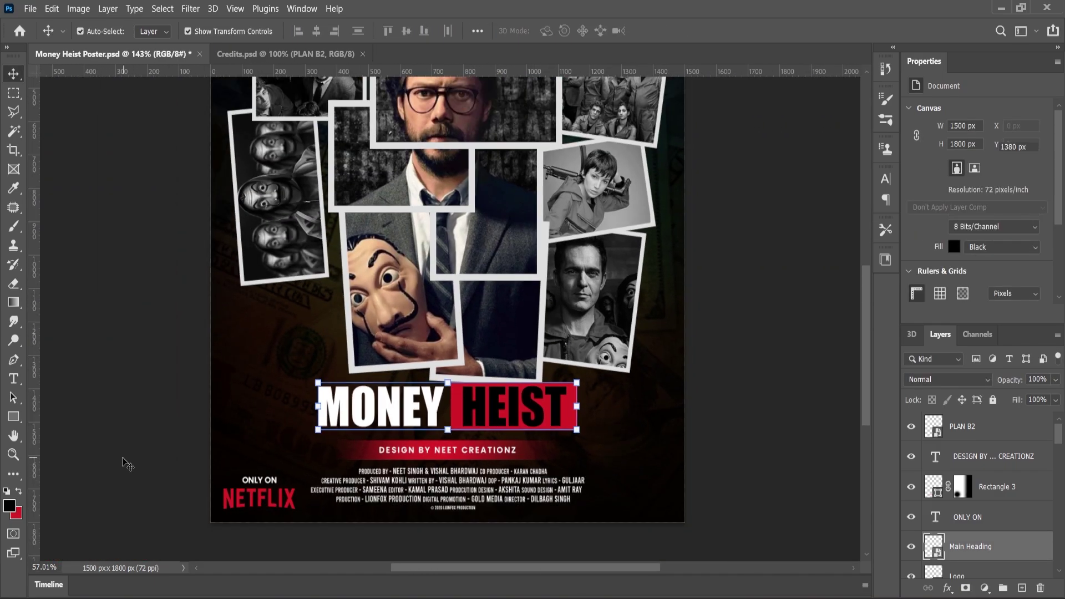
pyautogui.click(583, 461)
# Scale the DESIGN BY text on the red bar up proportionally from its centre to 27.11 pt.
pyautogui.scroll(-1, 585, 462)
pyautogui.scroll(10, 463, 471)
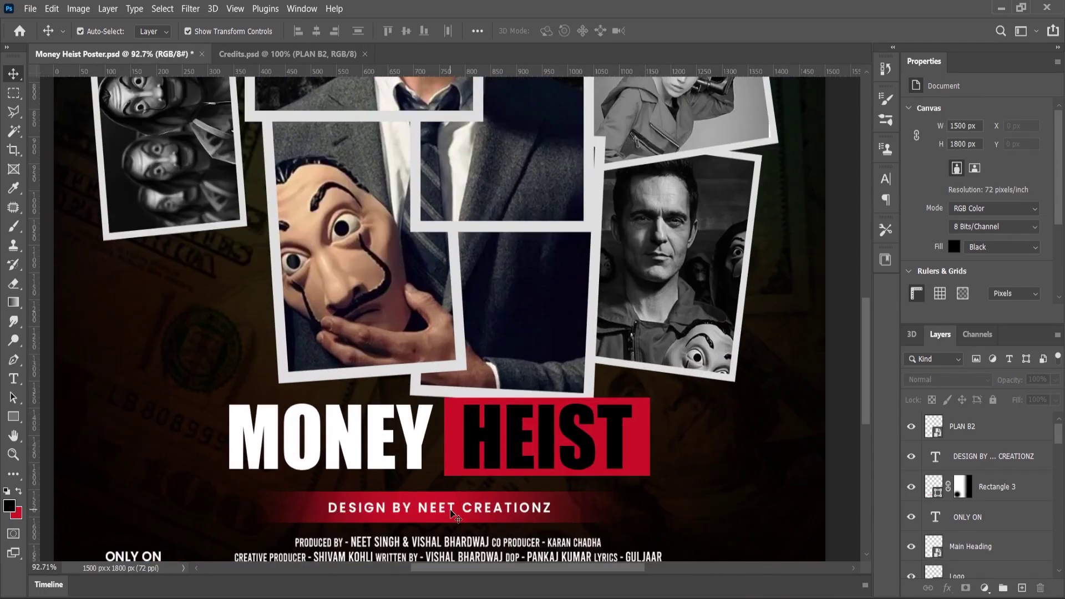
pyautogui.click(450, 509)
pyautogui.scroll(3, 526, 511)
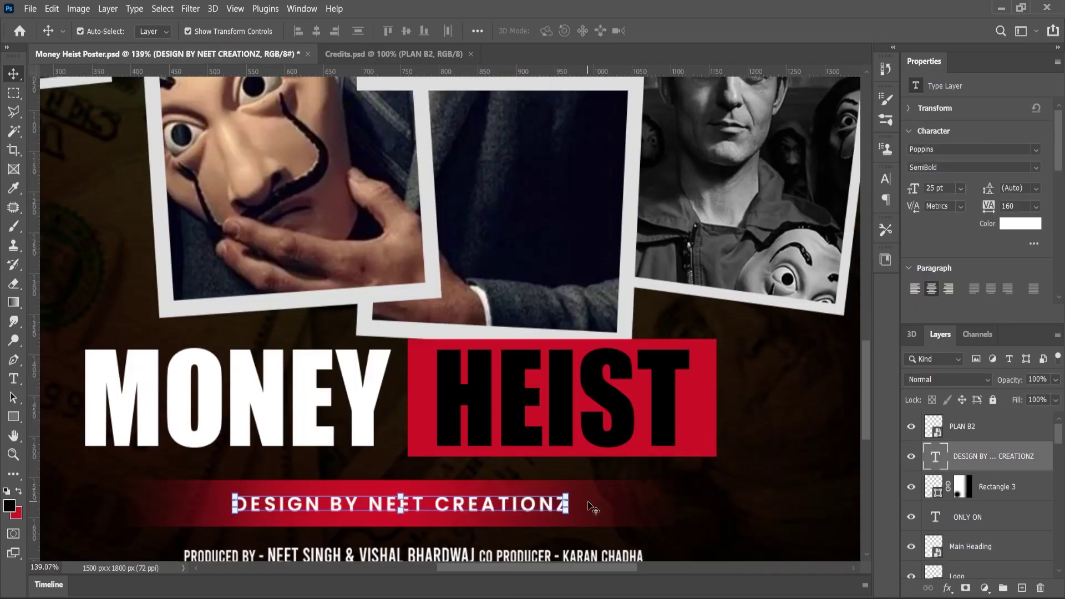
pyautogui.hotkey('ctrl', 't')
pyautogui.moveTo(573, 493); pyautogui.dragTo(589, 486)
pyautogui.click(16, 72)
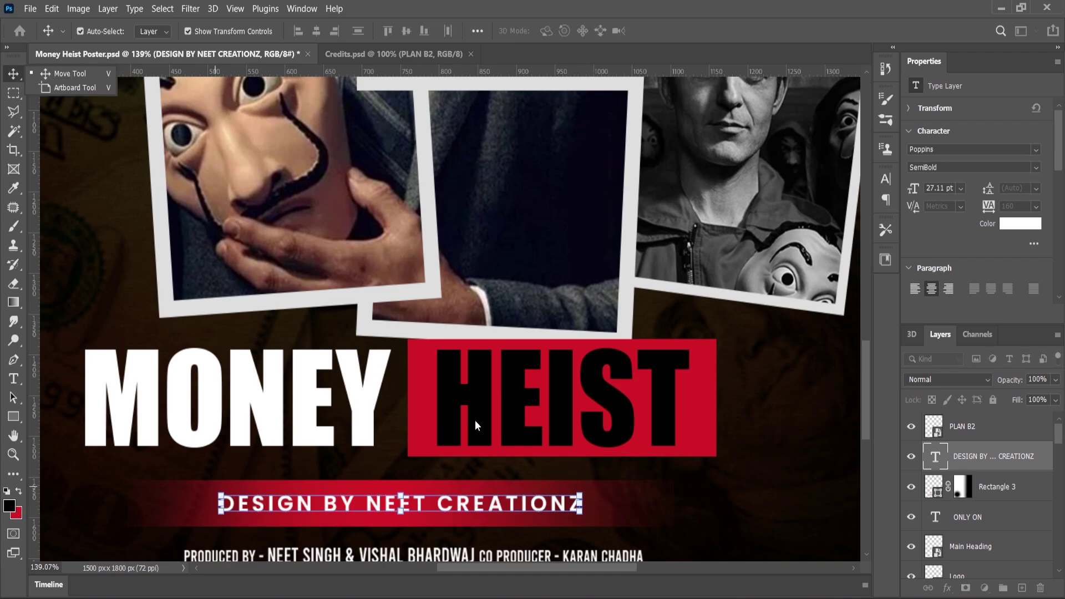
# Move the MONEY HEIST heading further up to Y 1369 px.
pyautogui.scroll(-5, 474, 422)
pyautogui.click(482, 512)
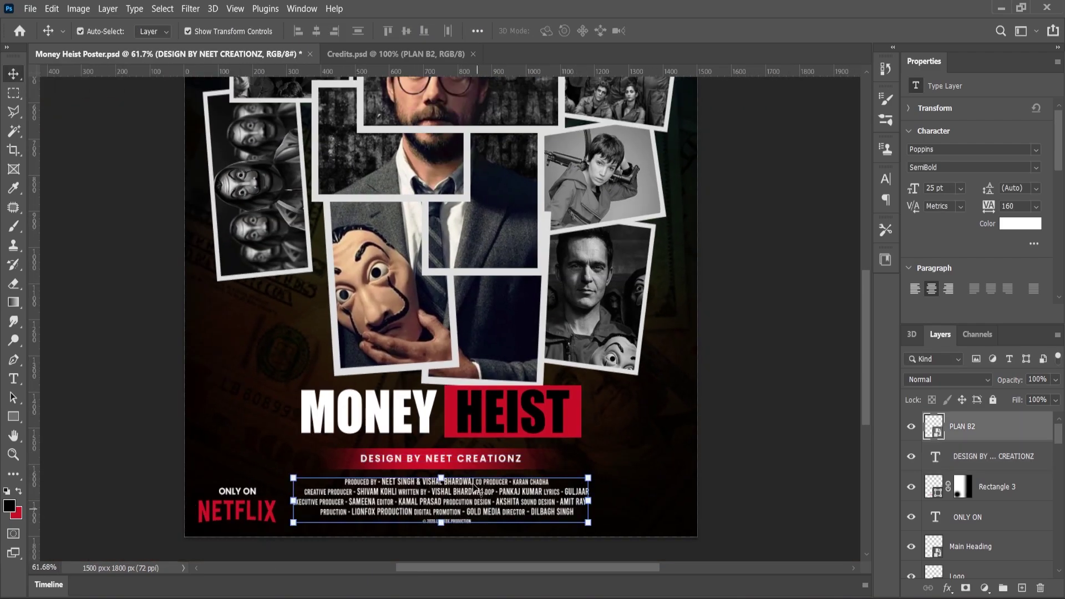
pyautogui.scroll(-1, 489, 432)
pyautogui.scroll(7, 488, 430)
pyautogui.moveTo(489, 424); pyautogui.dragTo(489, 418)
pyautogui.scroll(-4, 461, 442)
pyautogui.scroll(4, 386, 495)
pyautogui.click(345, 472)
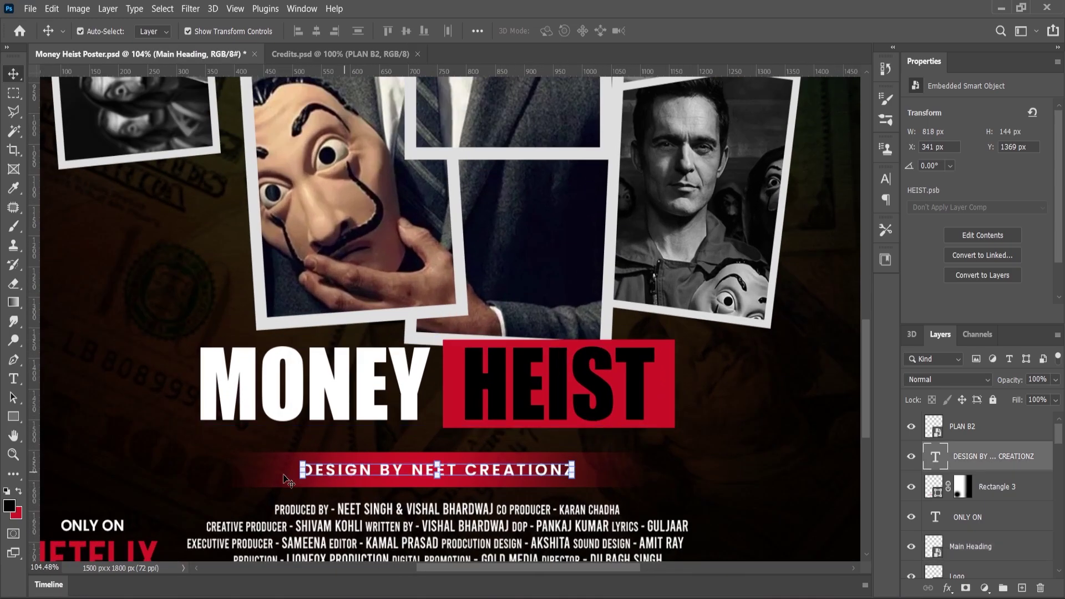
pyautogui.keyDown('shift'); pyautogui.click(283, 476); pyautogui.keyUp('shift')
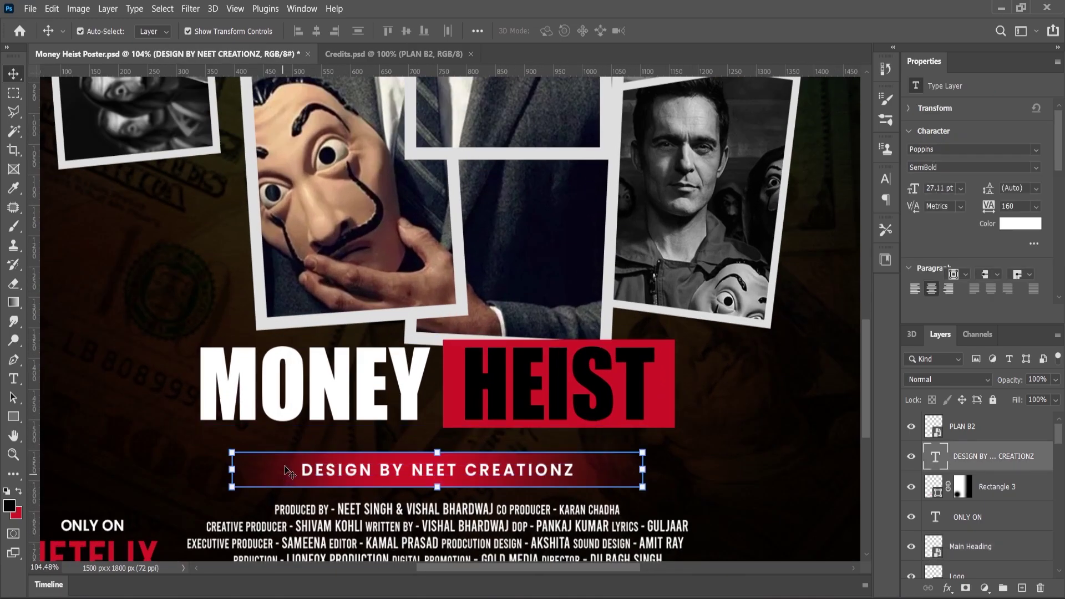
pyautogui.moveTo(284, 473); pyautogui.dragTo(285, 464)
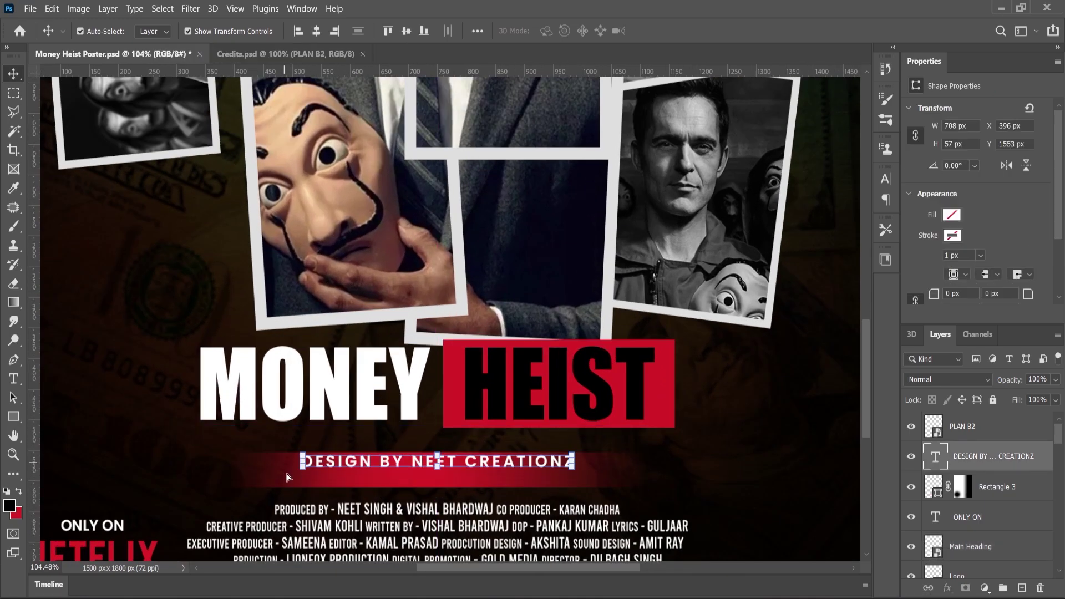
pyautogui.hotkey('ctrl', 'z')
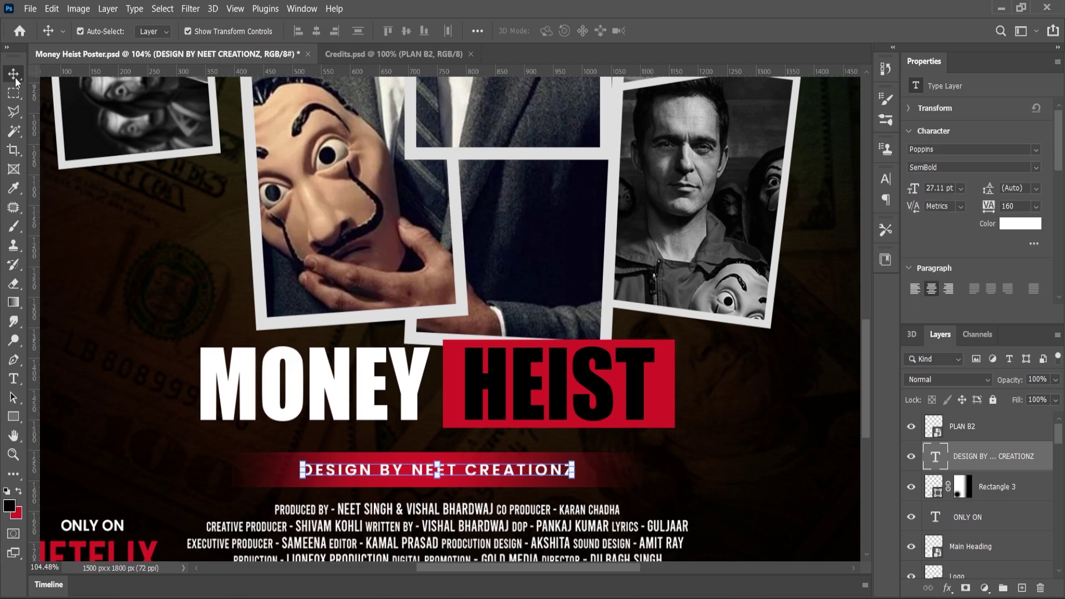
# Select the Rectangle 3 and DESIGN BY text layers together and move them up to Y 1539 px.
pyautogui.click(287, 481)
pyautogui.keyDown('ctrl'); pyautogui.click(971, 431); pyautogui.keyUp('ctrl')
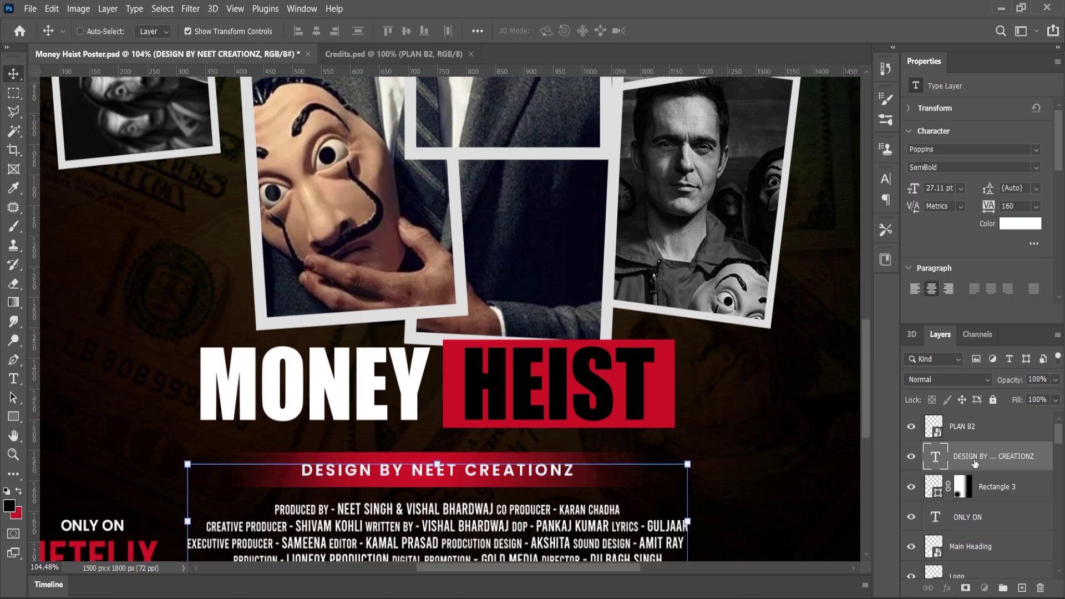
pyautogui.click(998, 486)
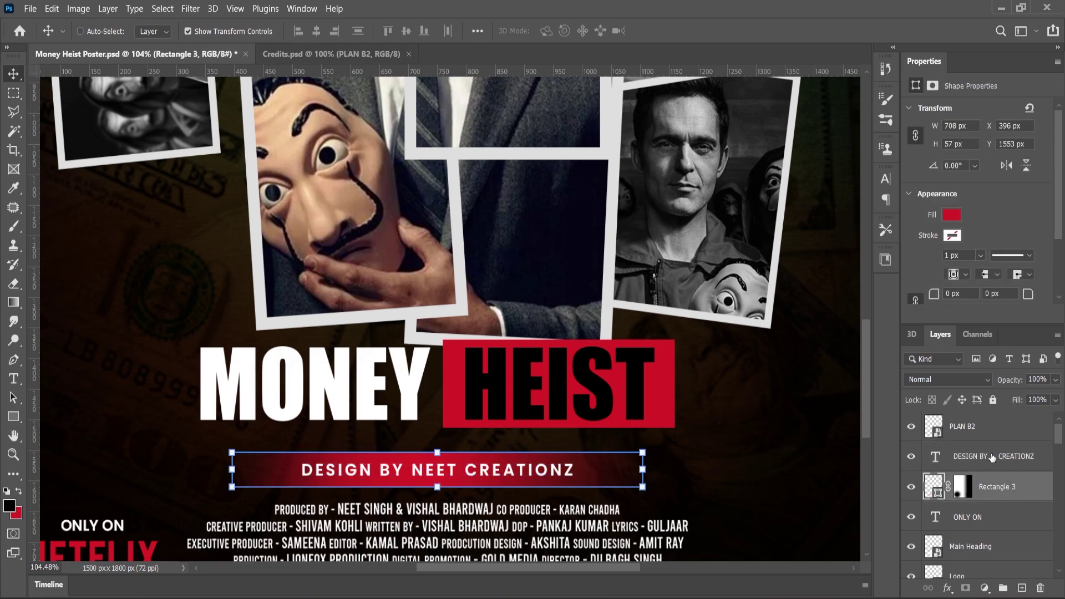
pyautogui.keyDown('ctrl'); pyautogui.click(993, 456); pyautogui.keyUp('ctrl')
pyautogui.moveTo(304, 481); pyautogui.dragTo(299, 471)
# Move the PLAN B2 credits block up to Y 1624 px, closer to the red bar.
pyautogui.click(491, 554)
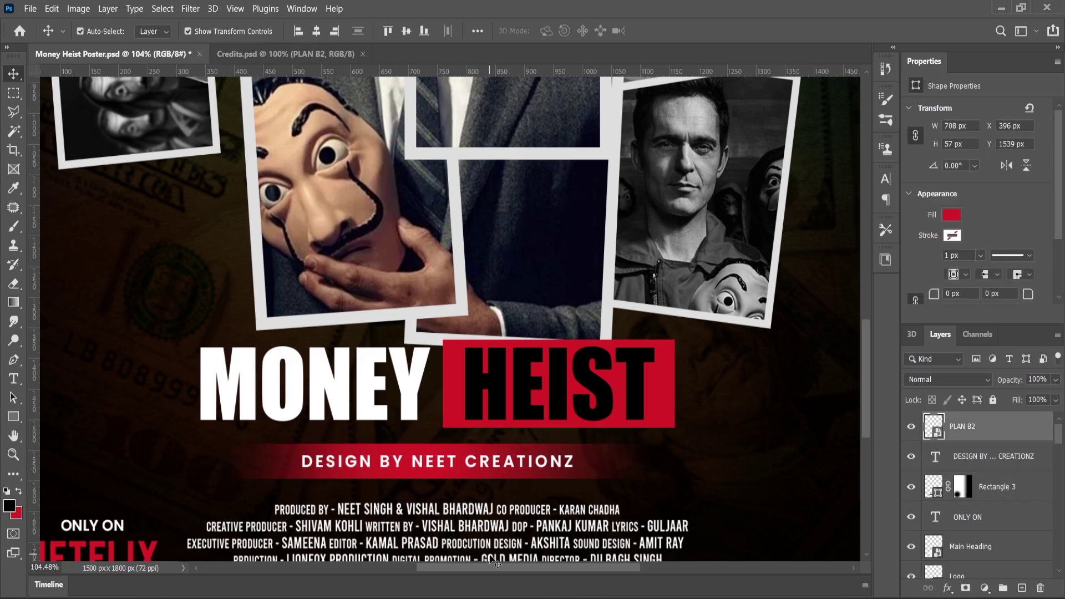
pyautogui.scroll(-1, 530, 530)
pyautogui.moveTo(529, 522); pyautogui.dragTo(548, 517)
pyautogui.scroll(-1, 548, 377)
pyautogui.scroll(-2, 548, 379)
pyautogui.click(155, 413)
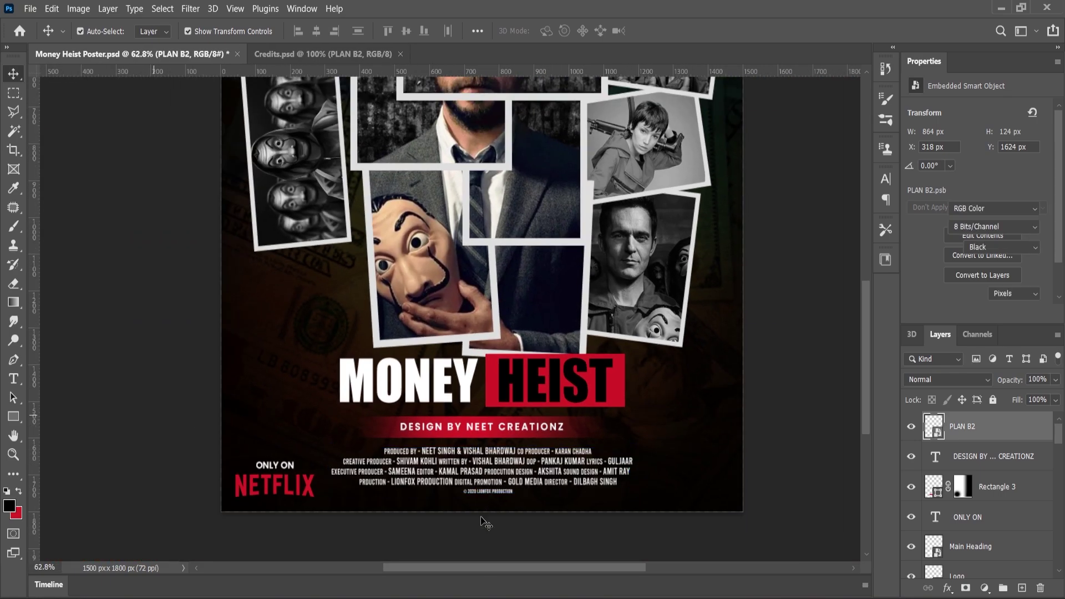
pyautogui.scroll(-2, 484, 518)
pyautogui.scroll(1, 509, 331)
# Place the images file from the image folder above the PLAN B2 layer and scale it to 314.54% to span the canvas width.
pyautogui.click(970, 428)
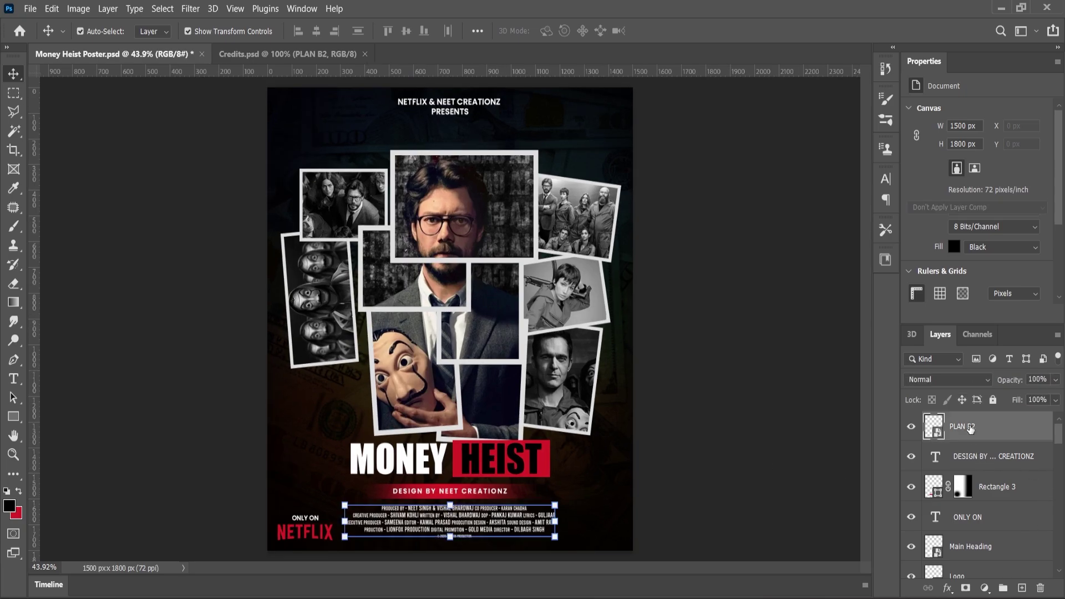
pyautogui.hotkey('alt', 'Tab')
pyautogui.click(587, 429)
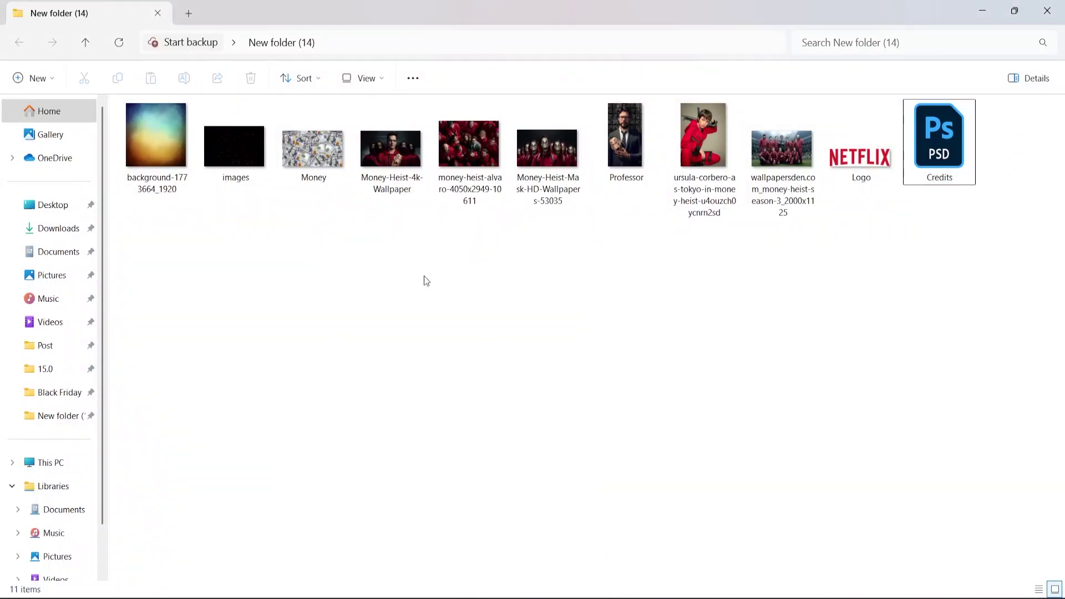
pyautogui.moveTo(233, 144); pyautogui.dragTo(472, 447)
pyautogui.moveTo(510, 278); pyautogui.dragTo(632, 194)
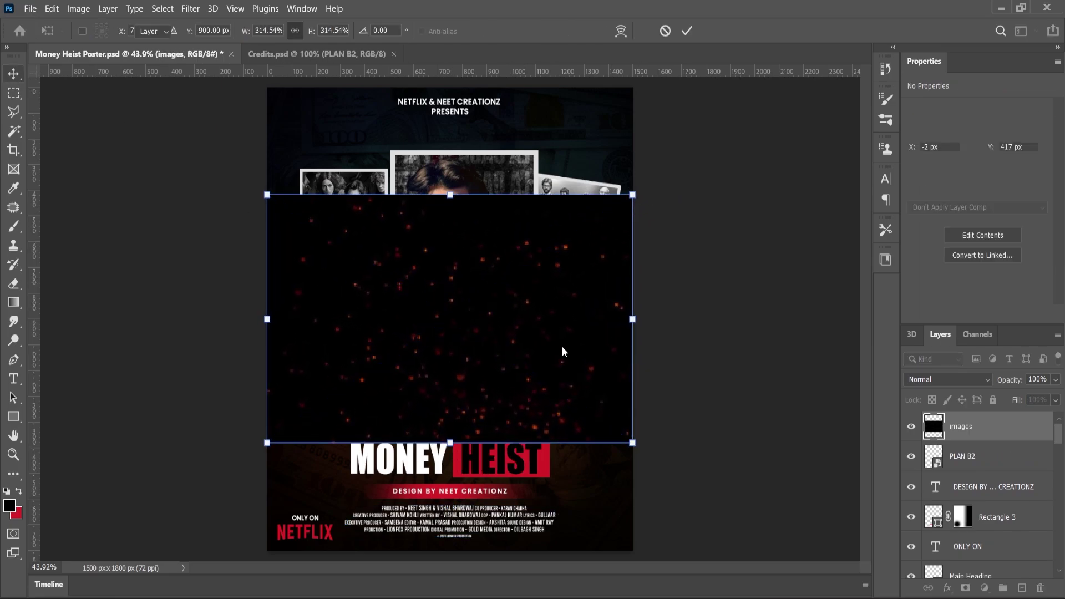
pyautogui.press('Return')
# Move the red sparks image down to Y 821 px, set its blend mode to Screen and its opacity to 37%.
pyautogui.moveTo(562, 351); pyautogui.dragTo(530, 443)
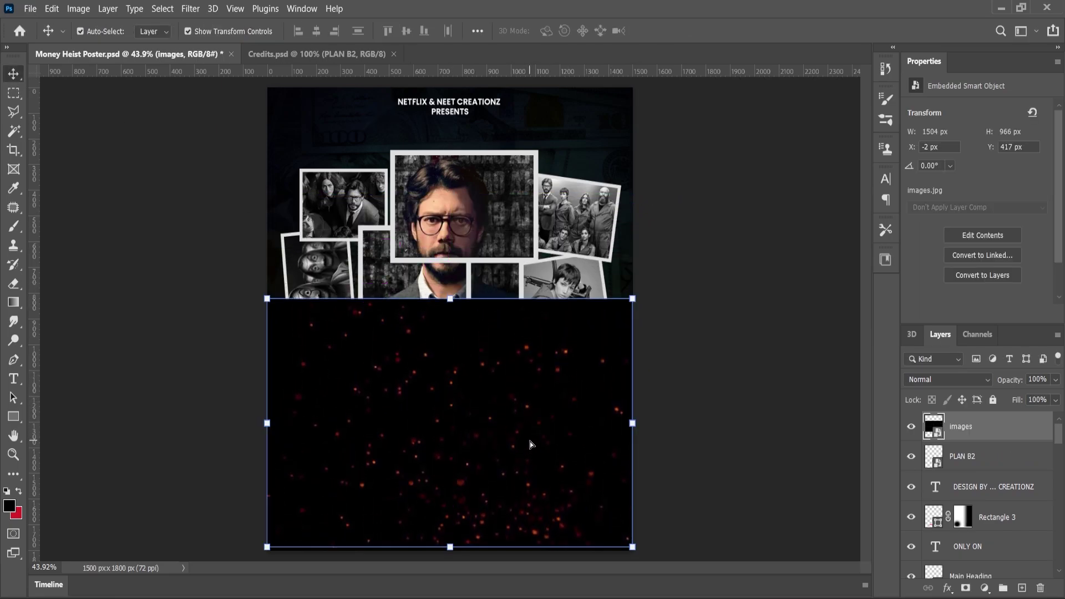
pyautogui.click(984, 384)
pyautogui.click(926, 355)
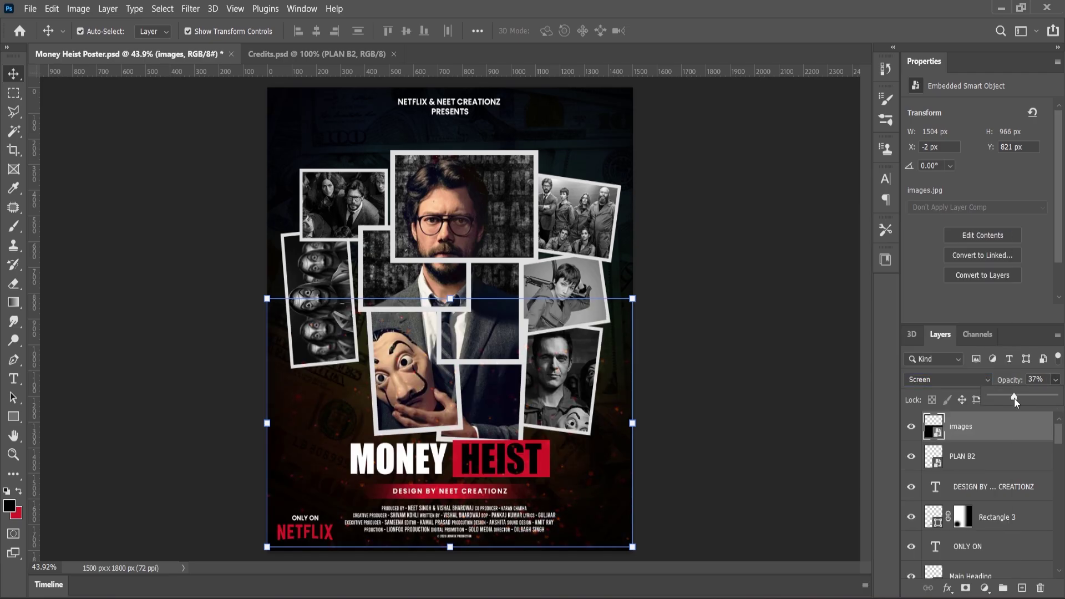
# Compare the poster with and without the sparks layer and review the whole composition fitted to the screen.
pyautogui.click(911, 427)
pyautogui.click(911, 426)
pyautogui.click(12, 458)
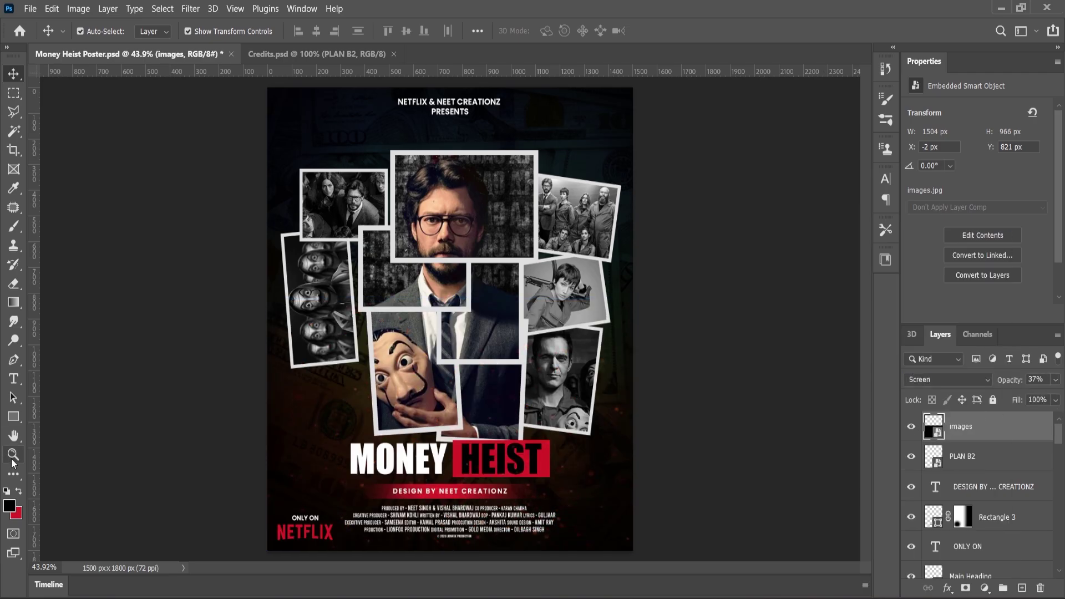
pyautogui.scroll(-2, 537, 390)
pyautogui.scroll(5, 537, 390)
pyautogui.scroll(-4, 536, 390)
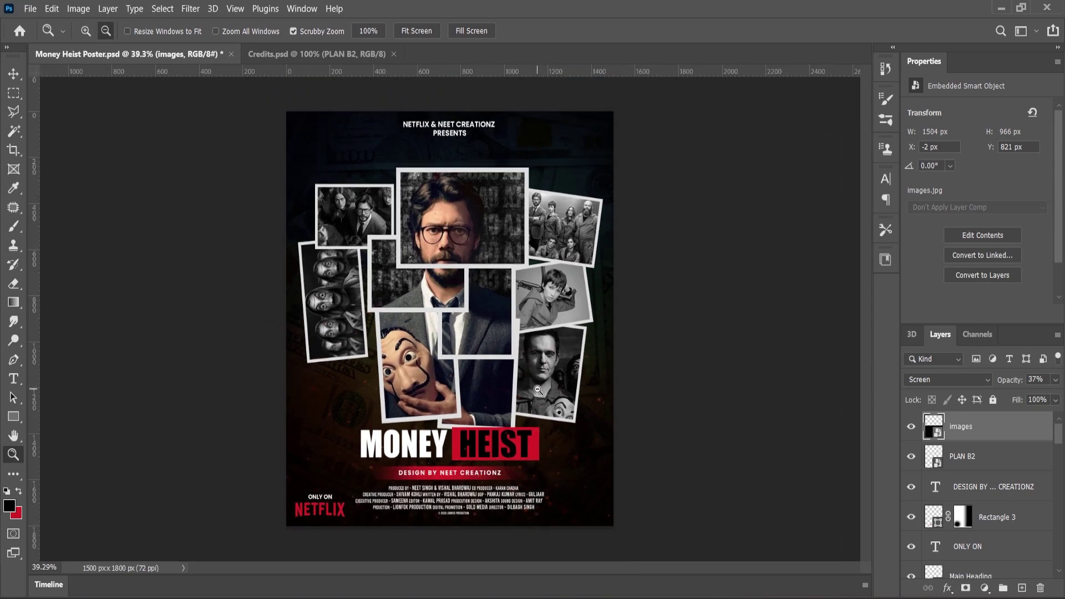
pyautogui.scroll(1, 584, 322)
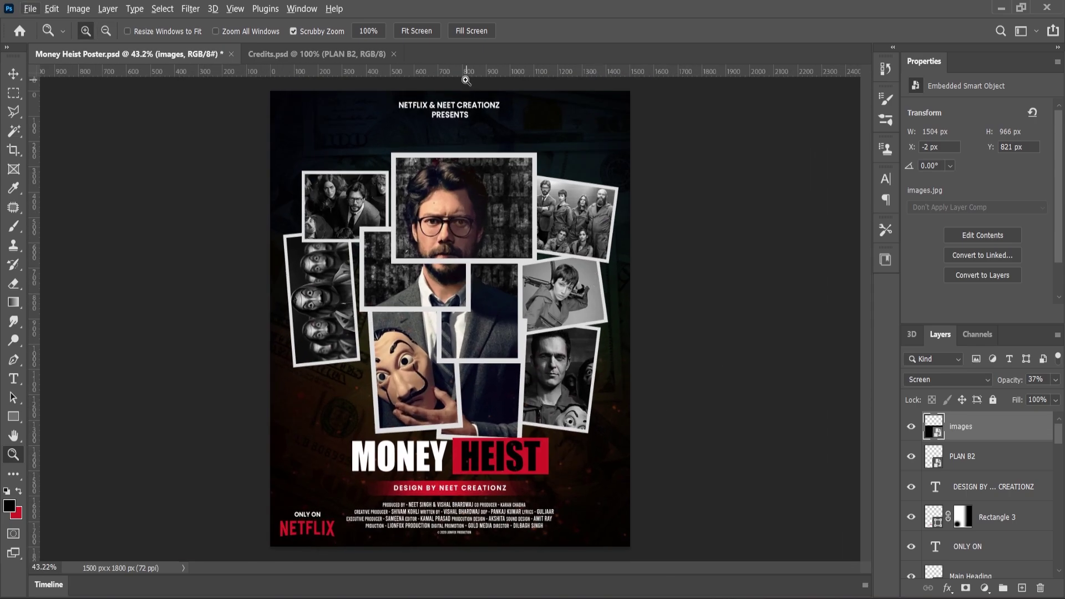
pyautogui.click(420, 34)
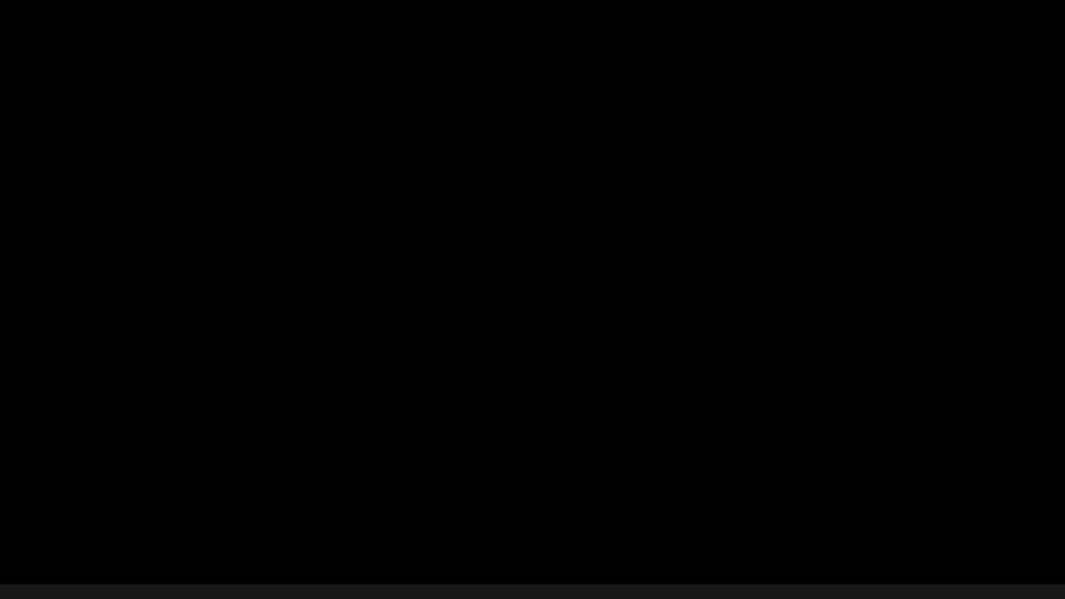